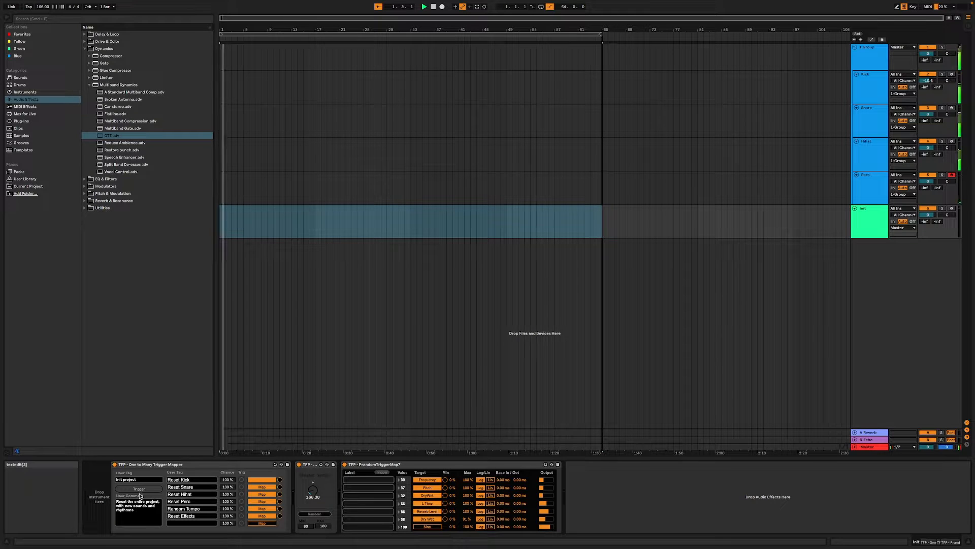
- Trigger the Init project mapper repeatedly to randomise the whole project's drum sounds, rhythms, tempo and effects
{"action": "left_click", "coordinate": [139, 489]}
{"action": "left_click", "coordinate": [139, 489]}
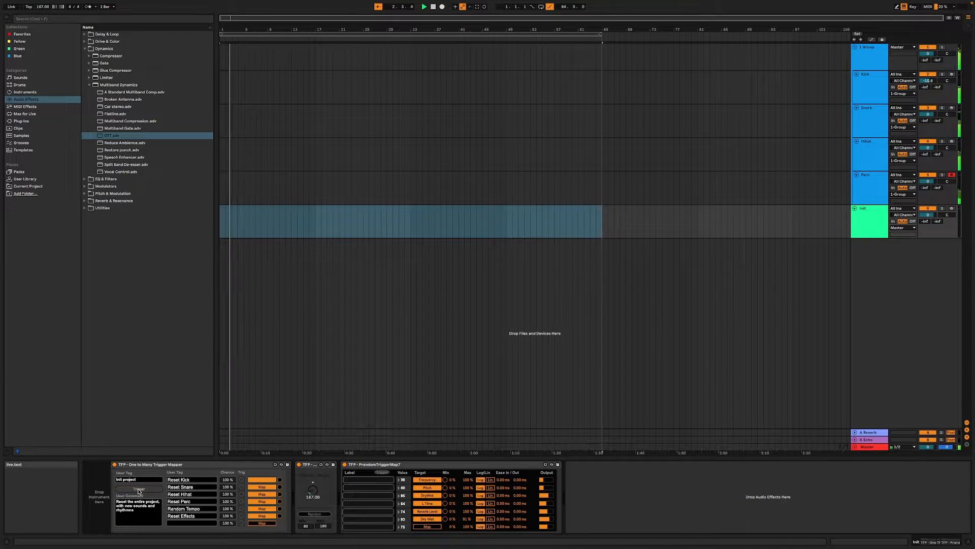
{"action": "left_click", "coordinate": [141, 489]}
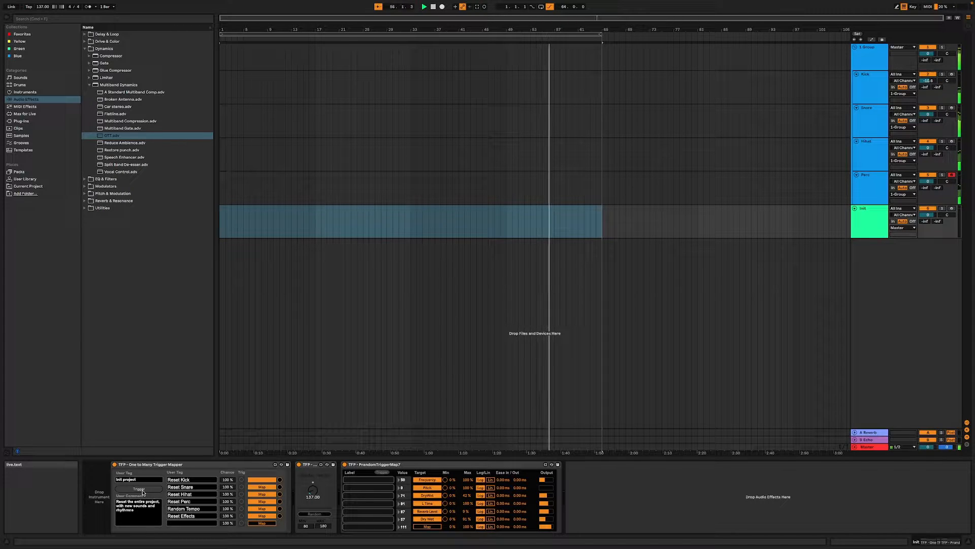
{"action": "left_click", "coordinate": [143, 491]}
{"action": "left_click", "coordinate": [143, 491]}
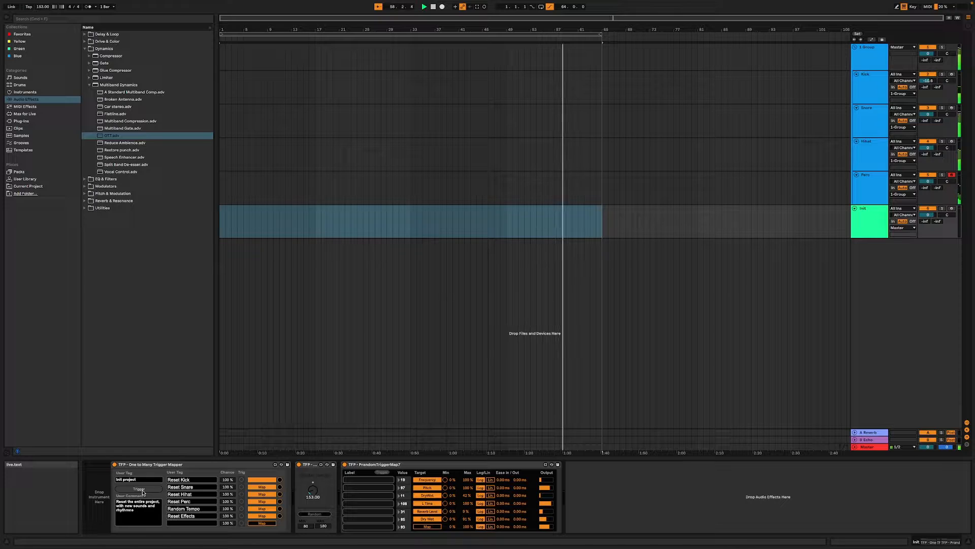
{"action": "left_click", "coordinate": [143, 491]}
{"action": "left_click", "coordinate": [143, 492]}
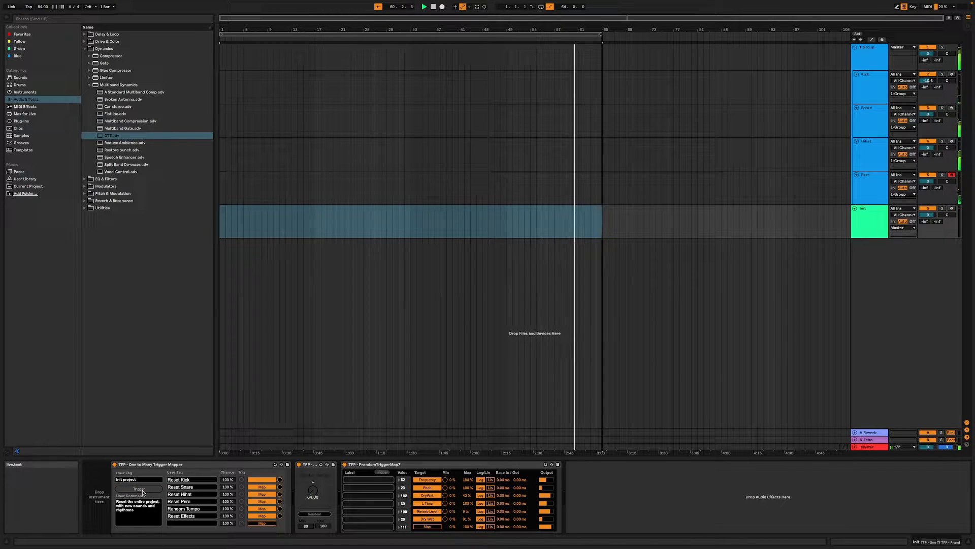
{"action": "left_click", "coordinate": [143, 491]}
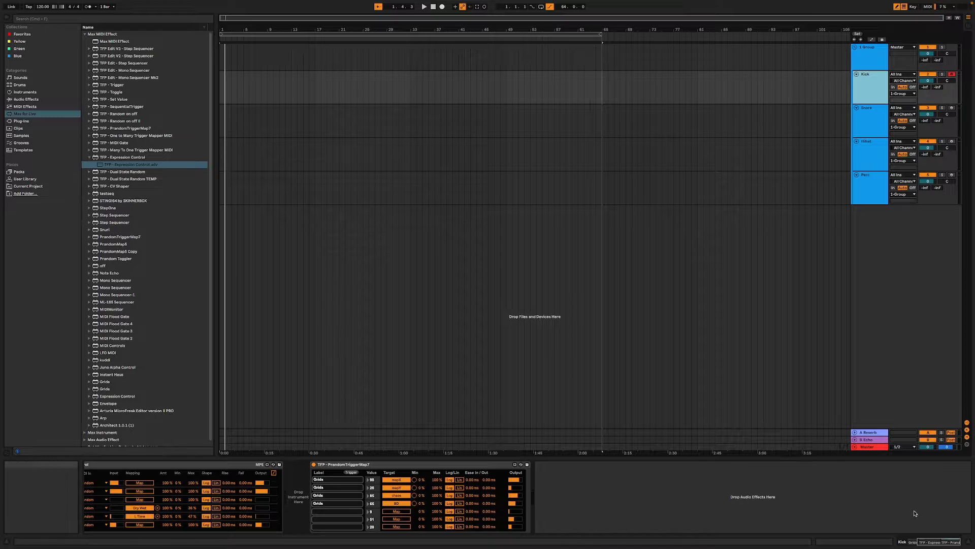
- Examine the device chains on the Kick, Snare, Hihat and Perc tracks, including their Grids and random trigger mappings
{"action": "left_click", "coordinate": [924, 541]}
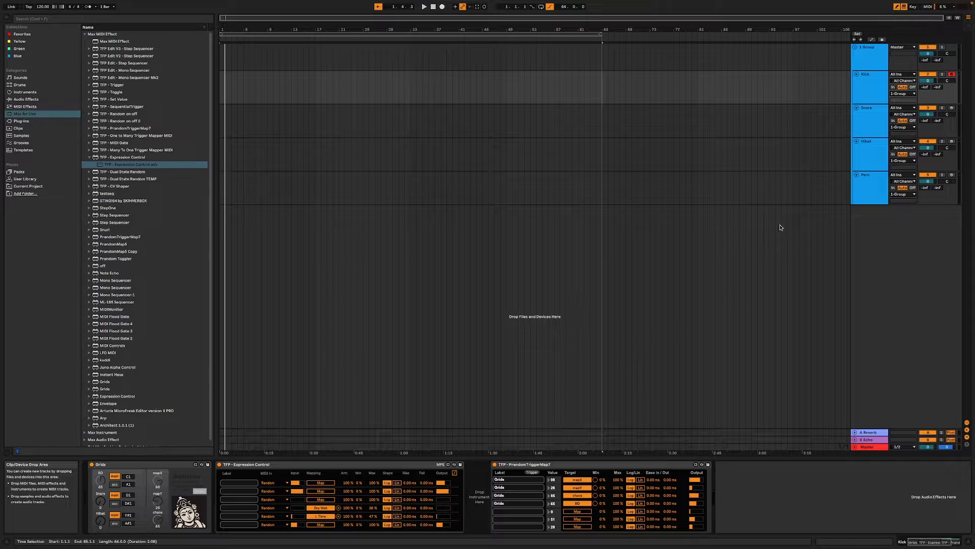
{"action": "left_click", "coordinate": [870, 93]}
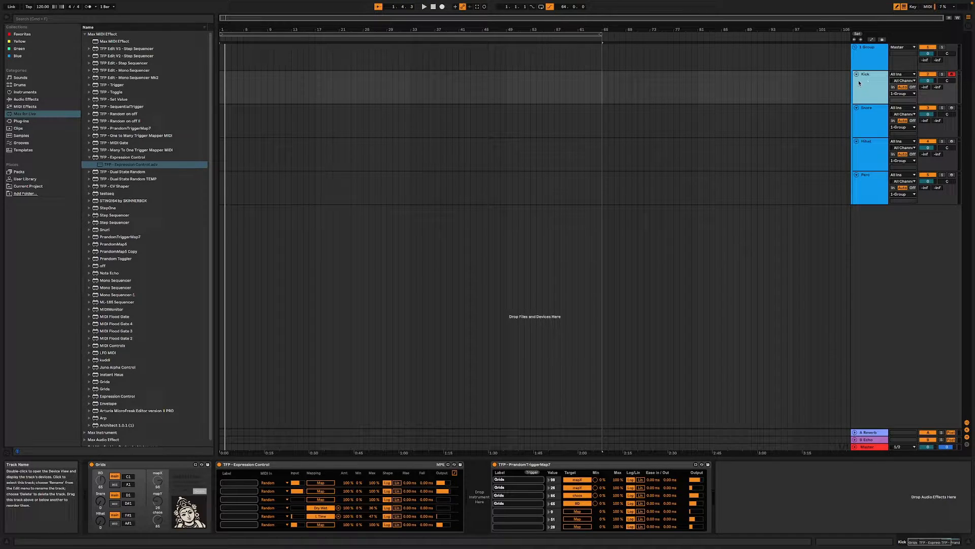
{"action": "left_click", "coordinate": [868, 116]}
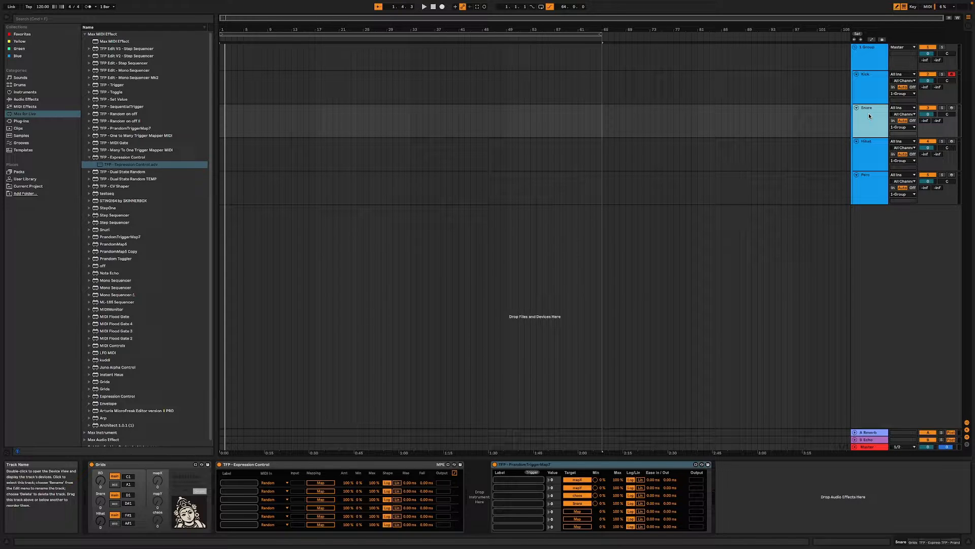
{"action": "left_click", "coordinate": [879, 158]}
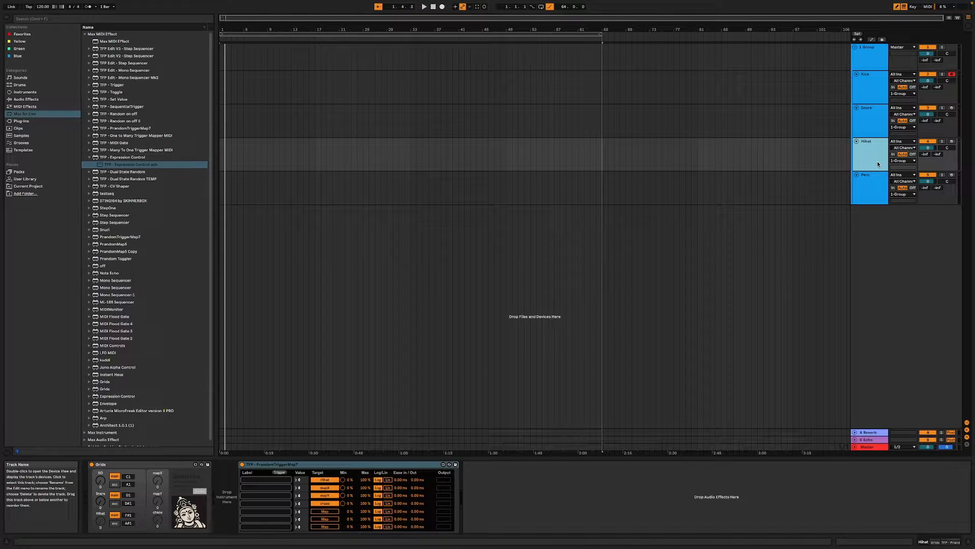
{"action": "left_click", "coordinate": [875, 186]}
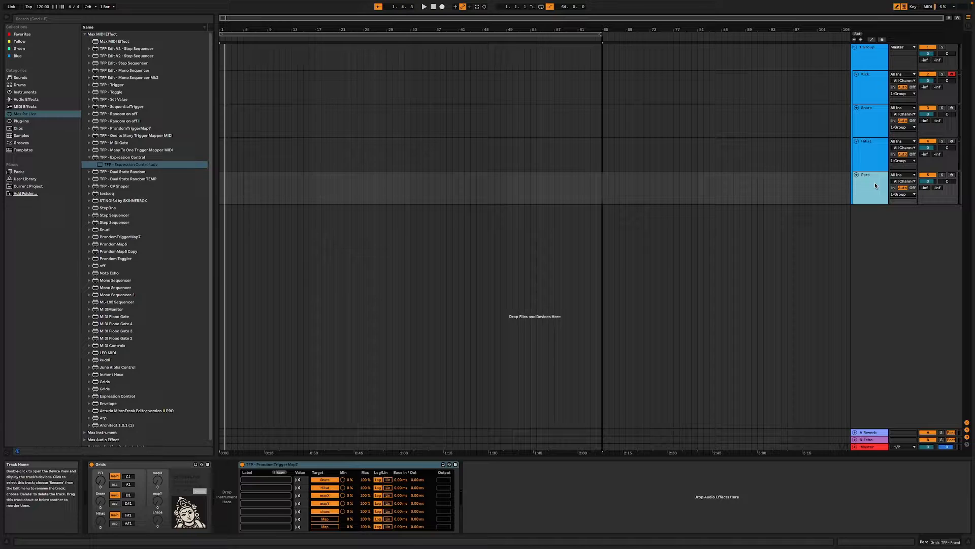
- Delete the TFP - Expression Control device from the Kick track and trigger new random values for its Grids mappings
{"action": "left_click", "coordinate": [880, 91]}
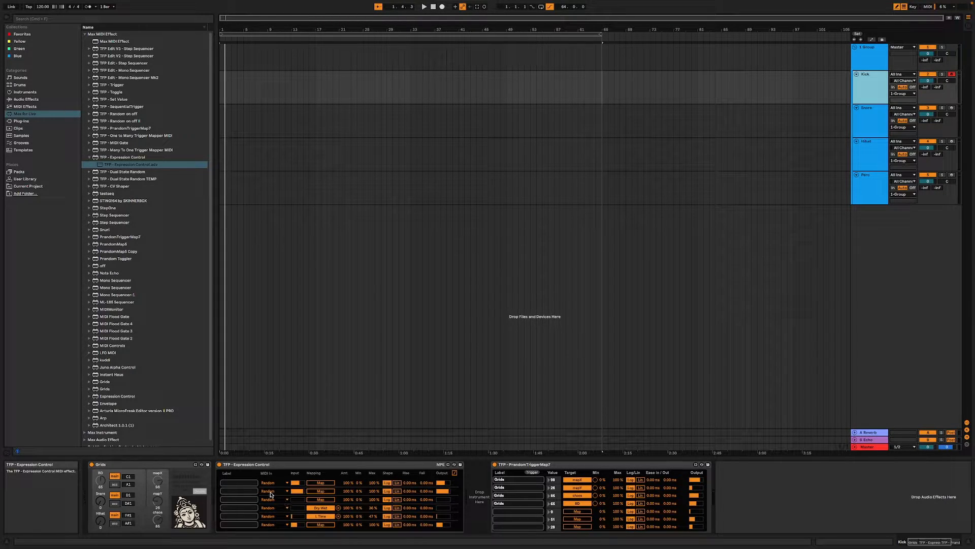
{"action": "left_click", "coordinate": [310, 477]}
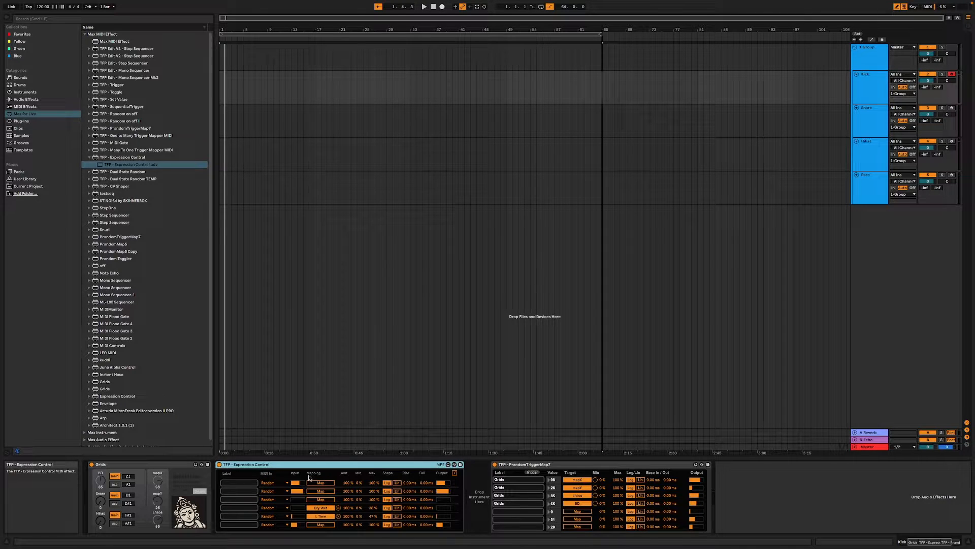
{"action": "key", "text": "Delete"}
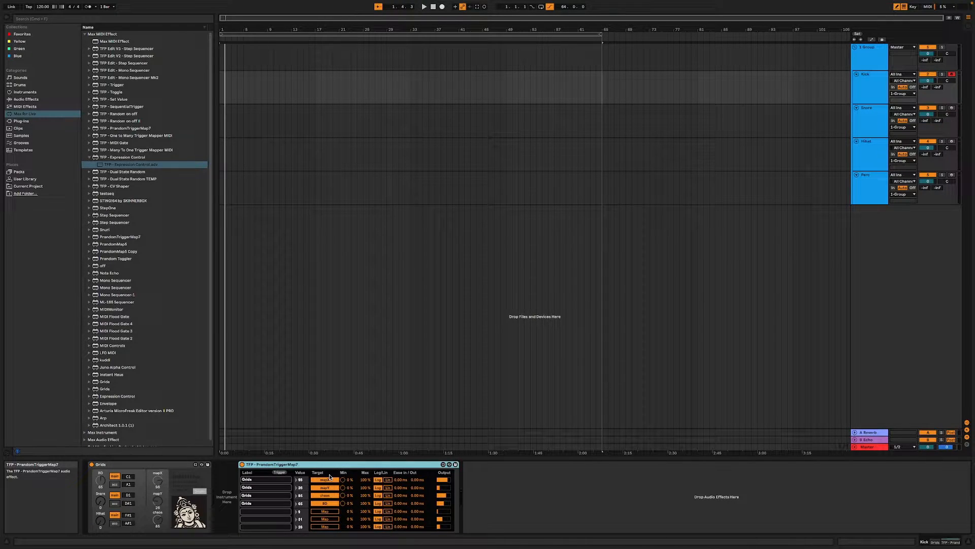
{"action": "left_click", "coordinate": [279, 473]}
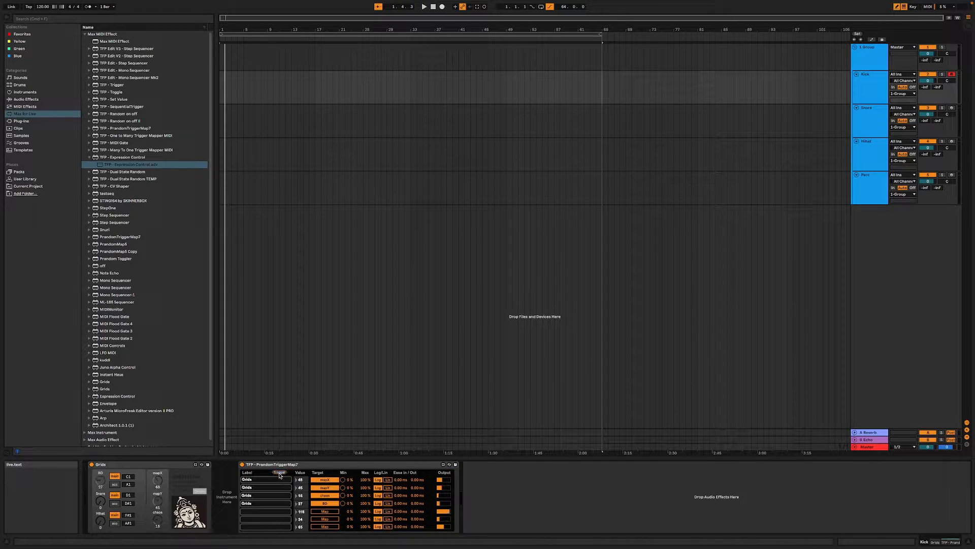
{"action": "left_click", "coordinate": [279, 473]}
- Find Sampler among the instruments and insert it on the Kick track between Grids and TFP - PrandomTriggerMap7
{"action": "left_click", "coordinate": [27, 123]}
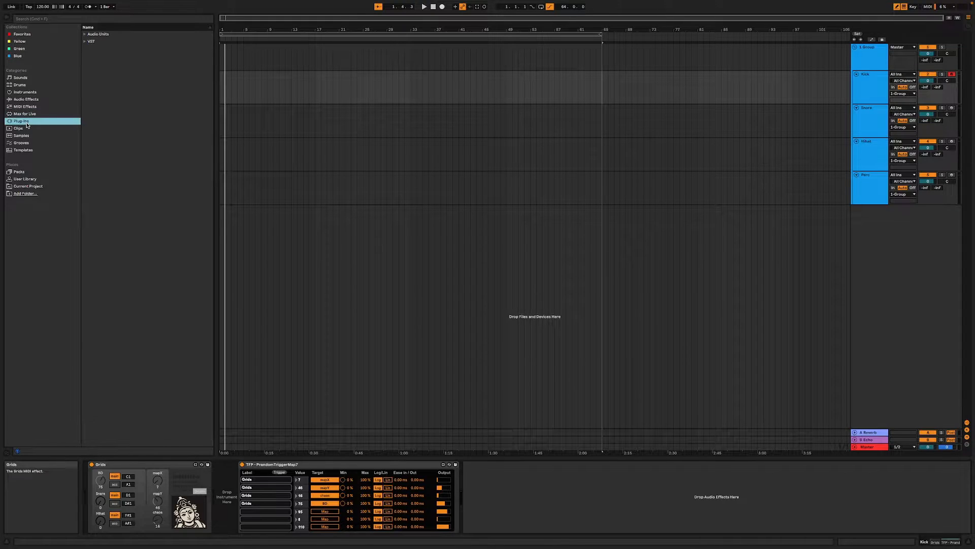
{"action": "left_click", "coordinate": [30, 181]}
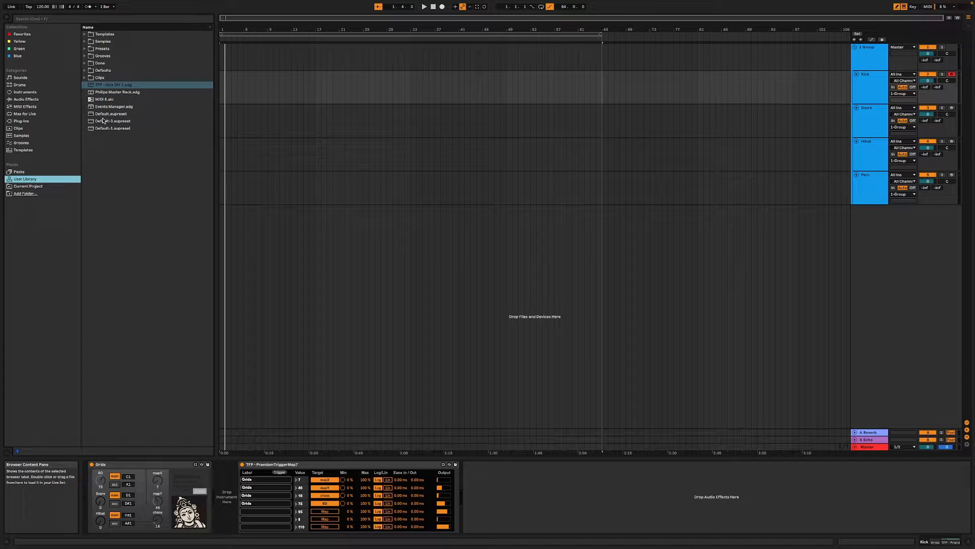
{"action": "left_click", "coordinate": [25, 94]}
{"action": "left_click", "coordinate": [112, 122]}
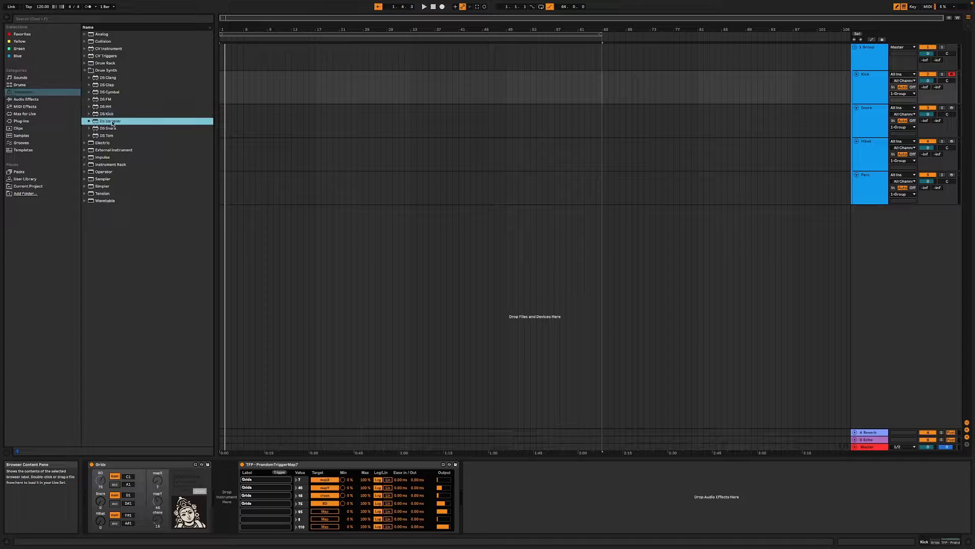
{"action": "left_click", "coordinate": [84, 70]}
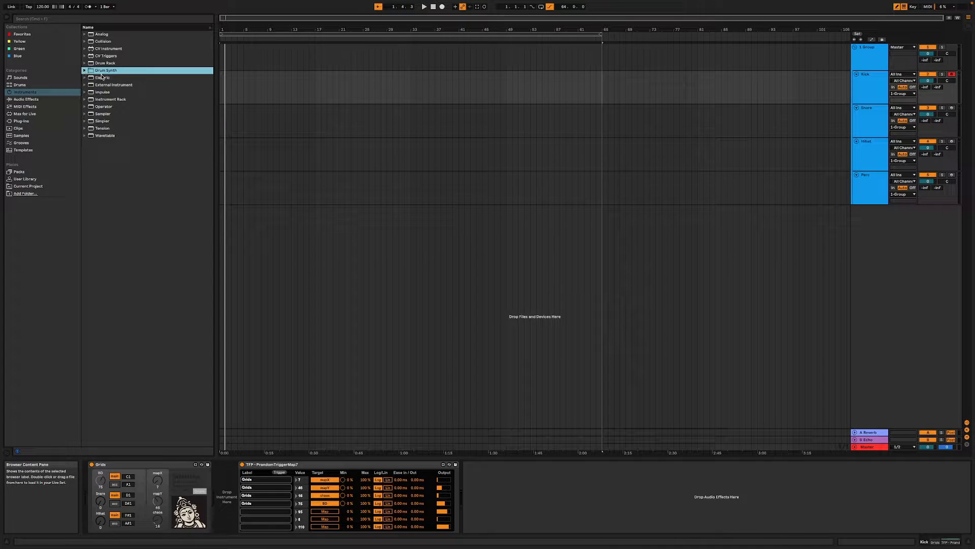
{"action": "left_click_drag", "start_coordinate": [115, 117], "coordinate": [231, 495]}
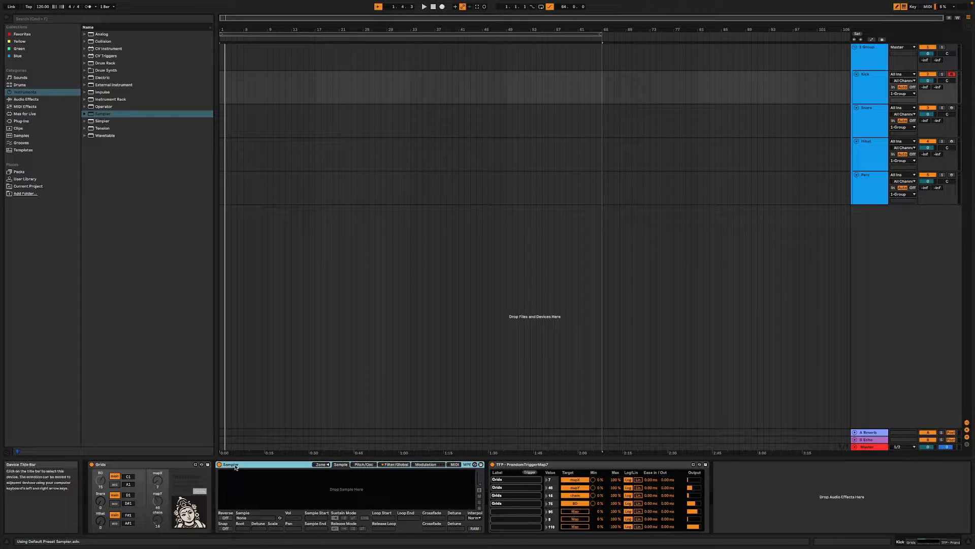
- Open the TFP - Kick Mackie folder inside The Fellow Passenger libraries in the User Library samples
{"action": "left_click", "coordinate": [43, 179]}
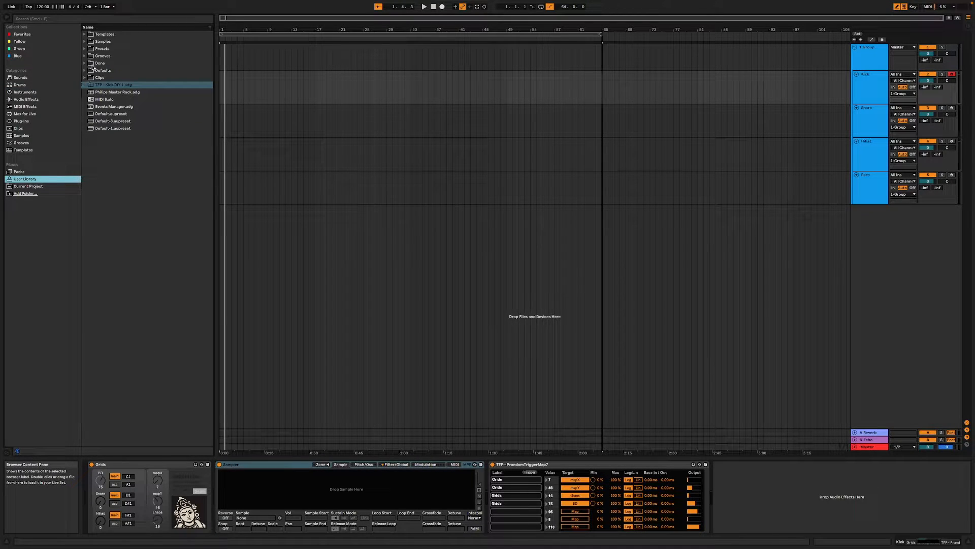
{"action": "left_click", "coordinate": [86, 42]}
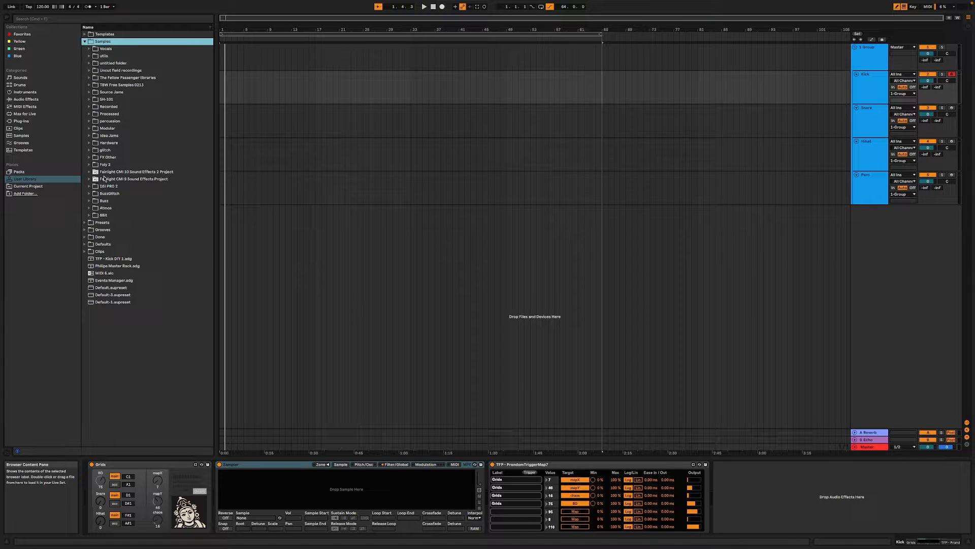
{"action": "left_click", "coordinate": [91, 80]}
{"action": "scroll", "coordinate": [143, 320], "scroll_direction": "down", "scroll_amount": 5}
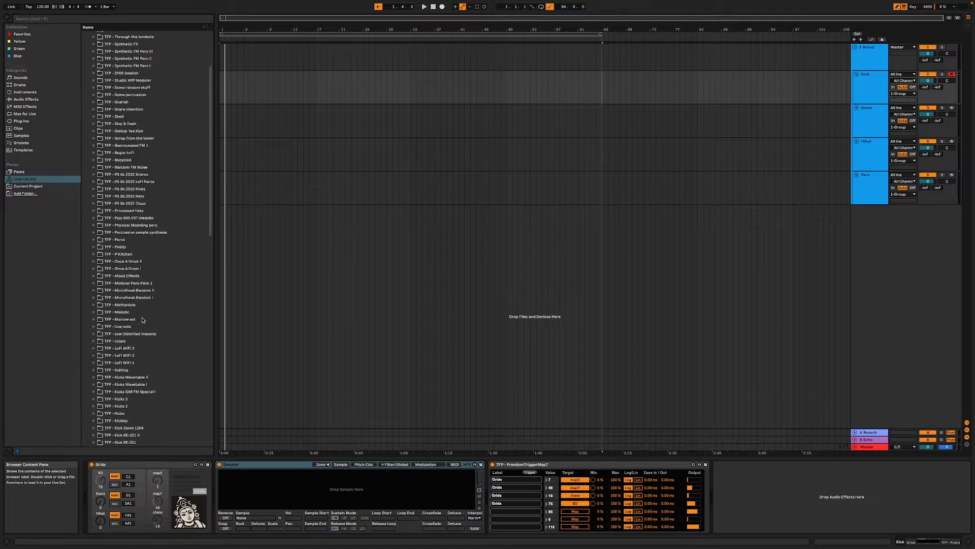
{"action": "scroll", "coordinate": [142, 320], "scroll_direction": "down", "scroll_amount": 5}
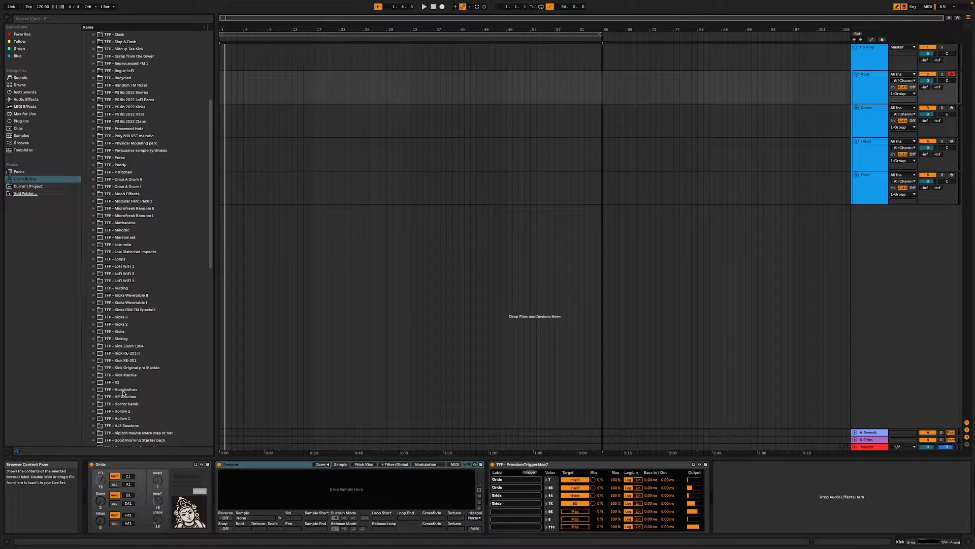
{"action": "left_click", "coordinate": [94, 375]}
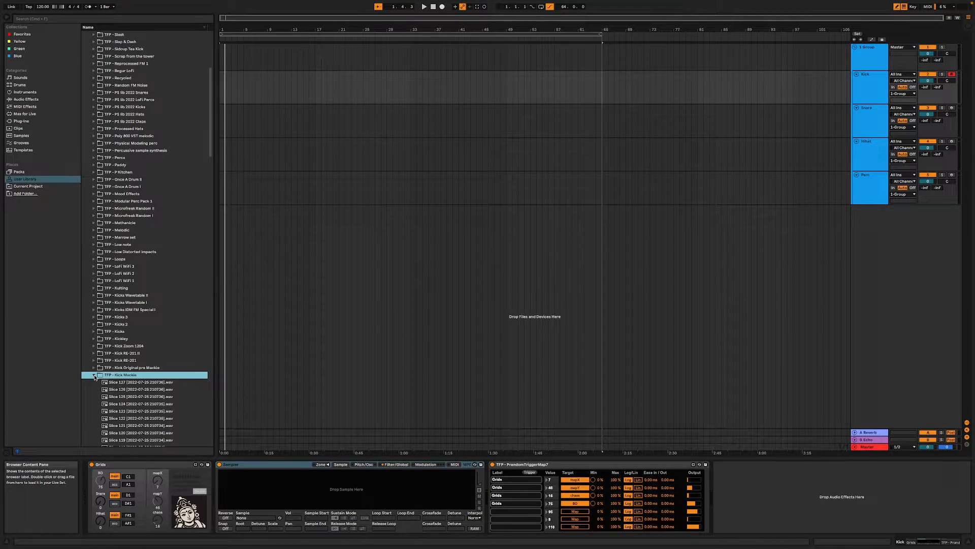
- Select all the Kick Mackie samples from Slice 127 through Slice 1 and load them into Sampler on the Kick track
{"action": "left_click", "coordinate": [154, 383]}
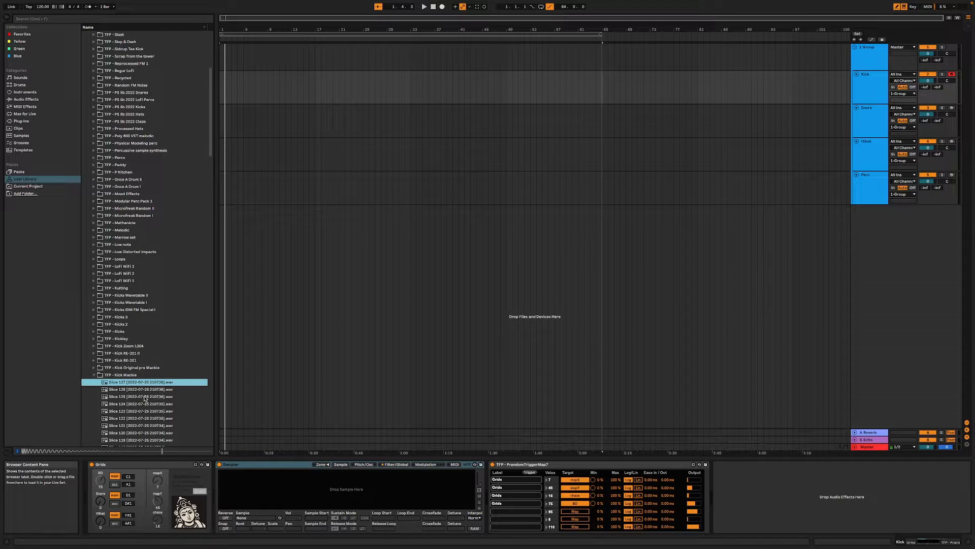
{"action": "scroll", "coordinate": [144, 400], "scroll_direction": "down", "scroll_amount": 5}
{"action": "scroll", "coordinate": [144, 400], "scroll_direction": "down", "scroll_amount": 12}
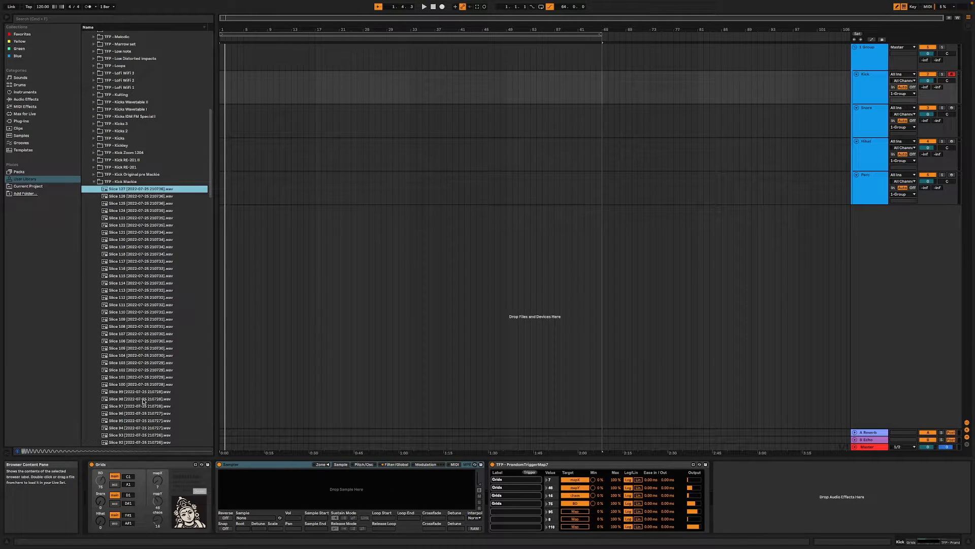
{"action": "scroll", "coordinate": [143, 401], "scroll_direction": "down", "scroll_amount": 20}
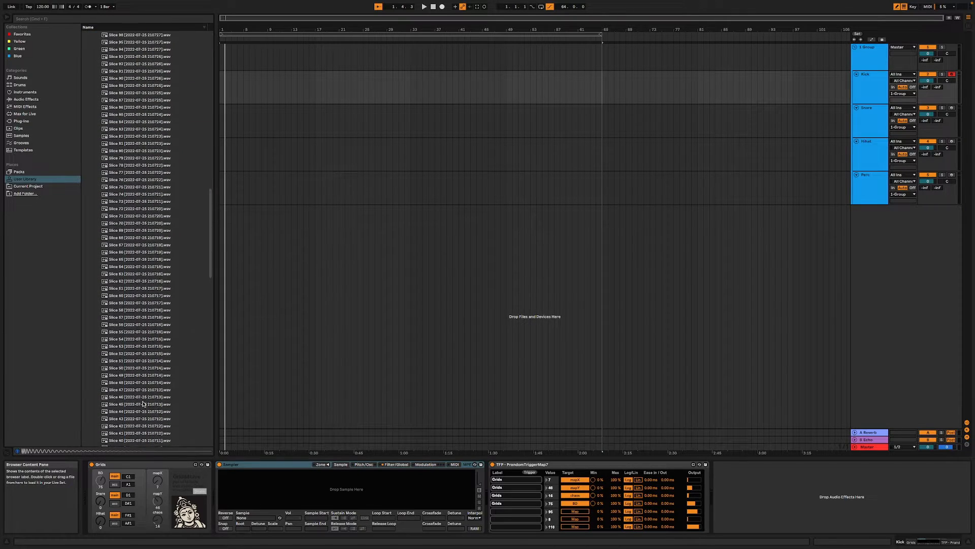
{"action": "scroll", "coordinate": [144, 404], "scroll_direction": "down", "scroll_amount": 20}
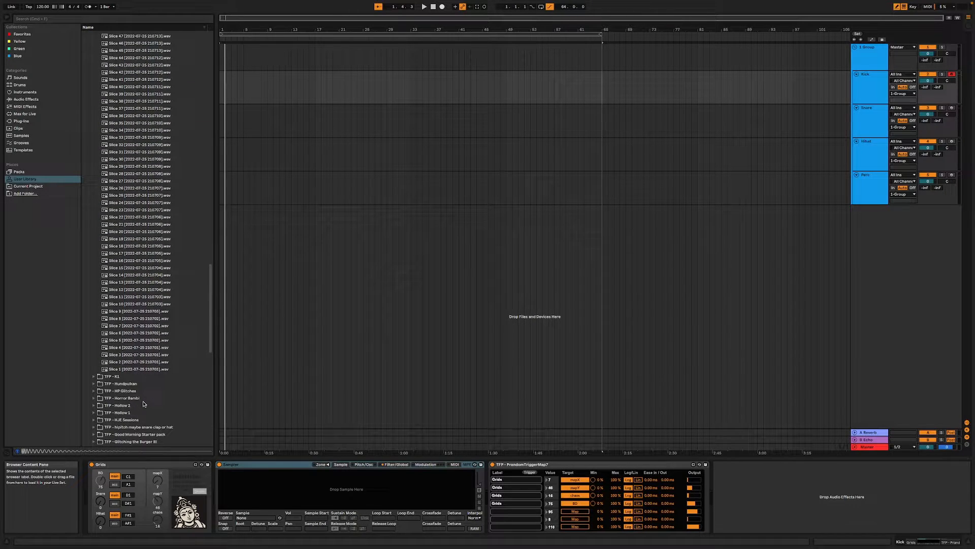
{"action": "left_click", "coordinate": [165, 370], "text": "shift"}
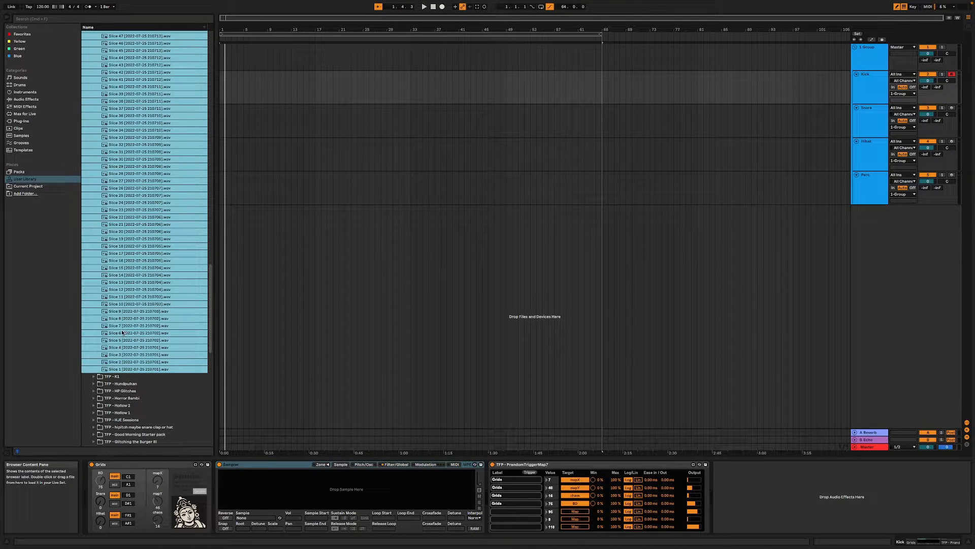
{"action": "left_click_drag", "start_coordinate": [277, 469], "coordinate": [298, 495]}
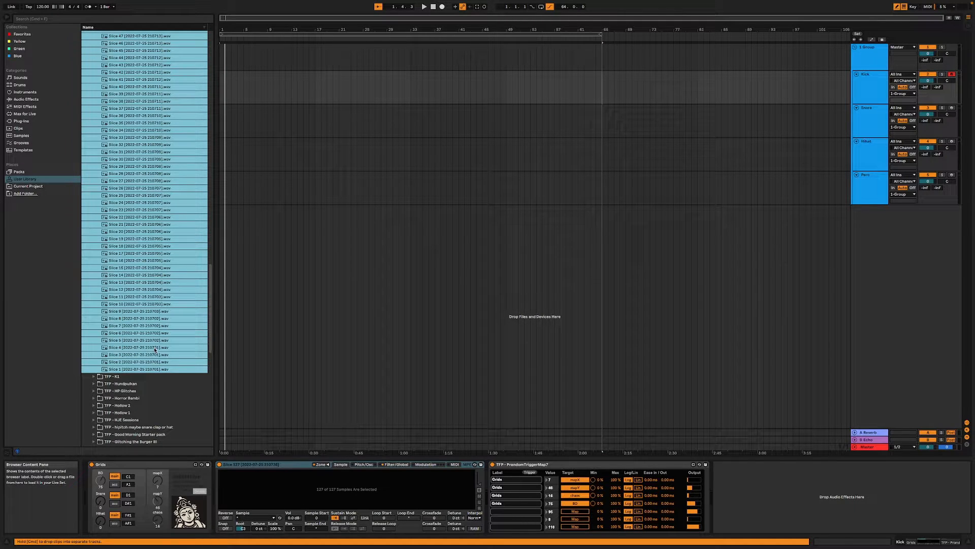
{"action": "scroll", "coordinate": [146, 327], "scroll_direction": "up", "scroll_amount": 8}
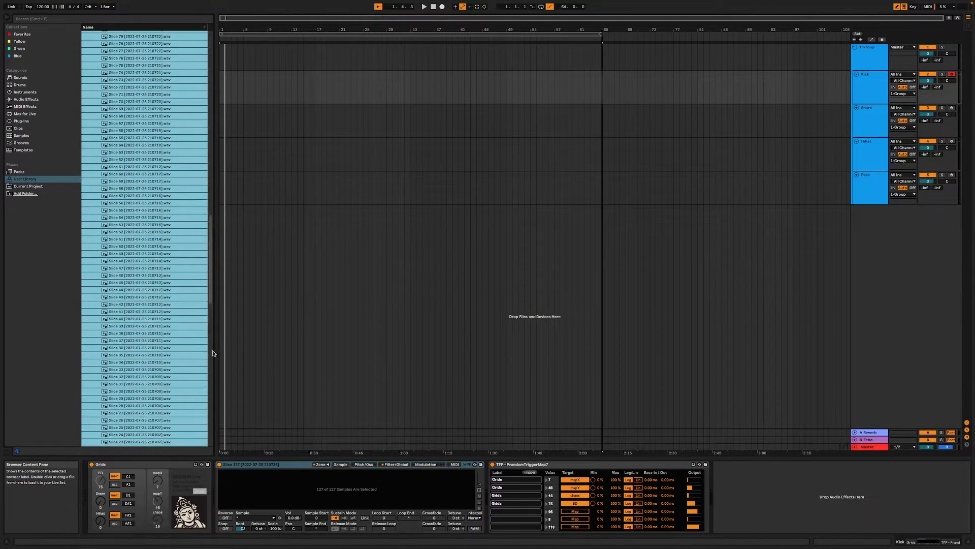
- Distribute the sample select ranges of all loaded kick slices equally in Sampler's zone editor, and audition a note
{"action": "left_click", "coordinate": [321, 463]}
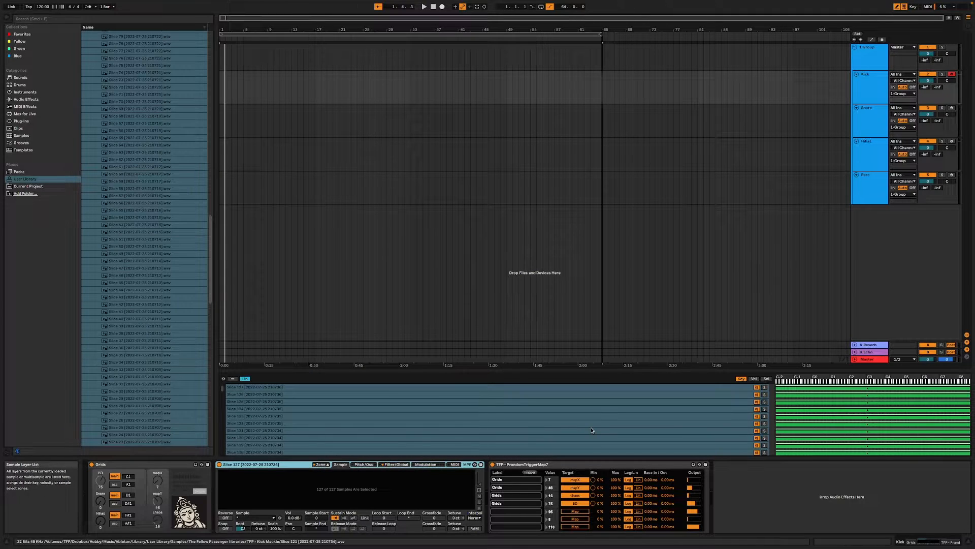
{"action": "left_click", "coordinate": [768, 378]}
{"action": "right_click", "coordinate": [441, 411]}
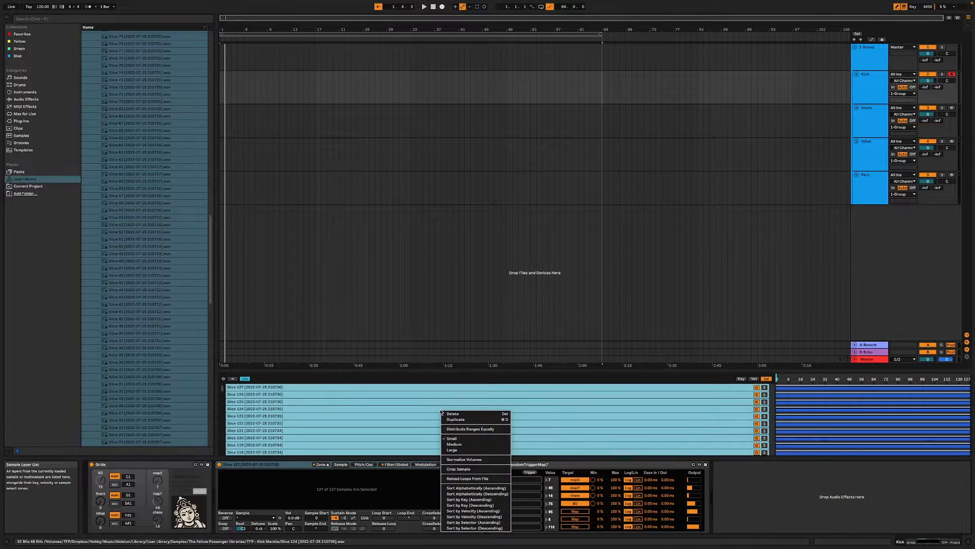
{"action": "left_click", "coordinate": [486, 429]}
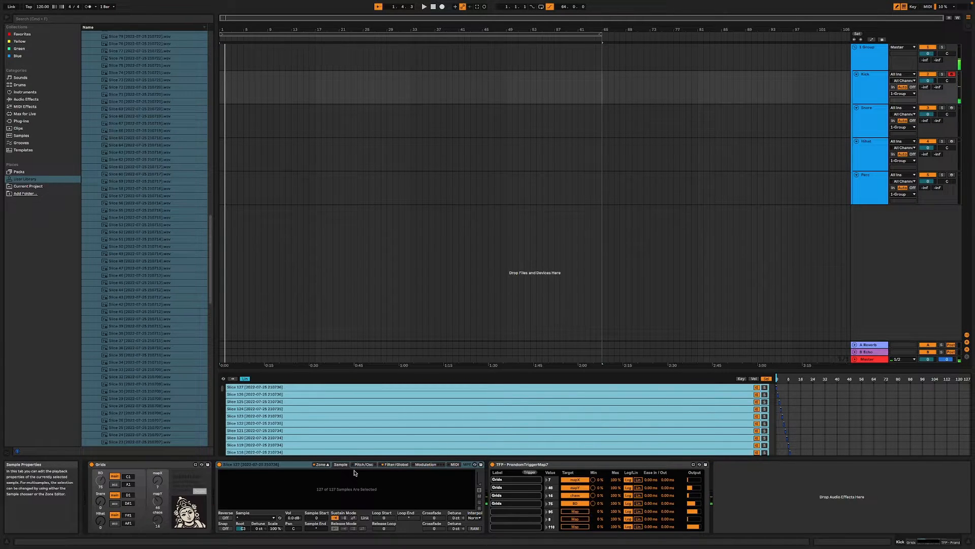
{"action": "mouse_move", "coordinate": [777, 379]}
{"action": "left_mouse_down"}
{"action": "mouse_move", "coordinate": [861, 379]}
{"action": "mouse_move", "coordinate": [777, 379]}
{"action": "left_mouse_up"}
{"action": "key", "text": "a"}
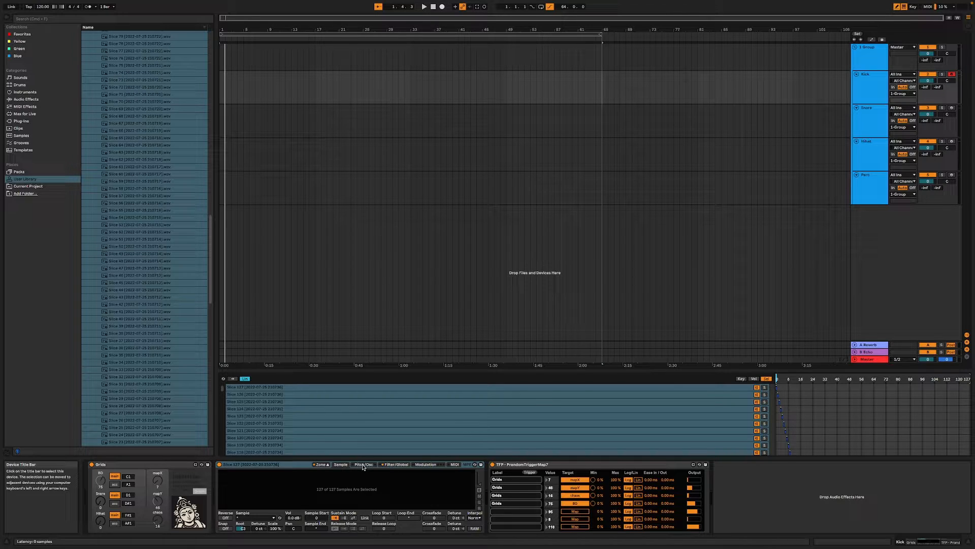
- Limit the kick Sampler to 1 voice, set its filter key tracking to 0 %, and adjust the volume envelope
{"action": "left_click", "coordinate": [395, 464]}
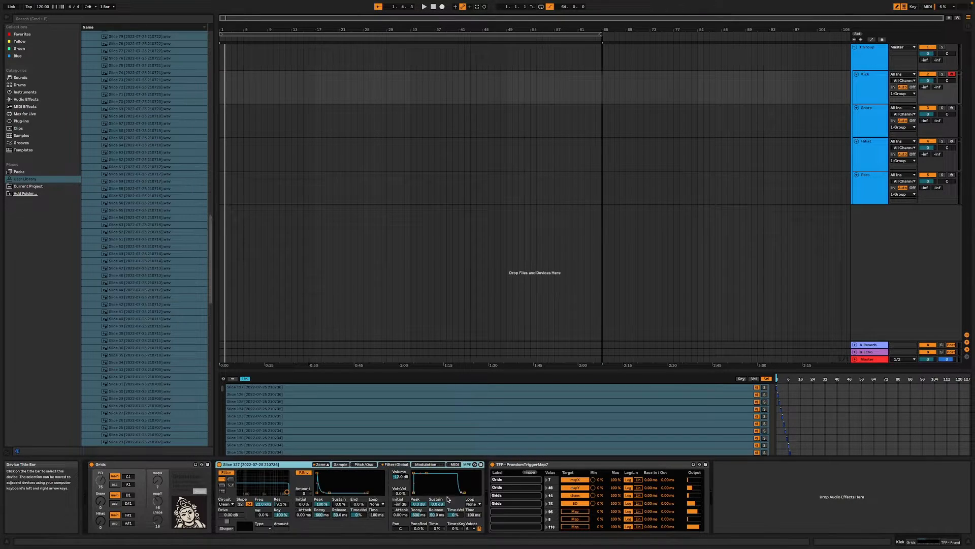
{"action": "left_click", "coordinate": [470, 528]}
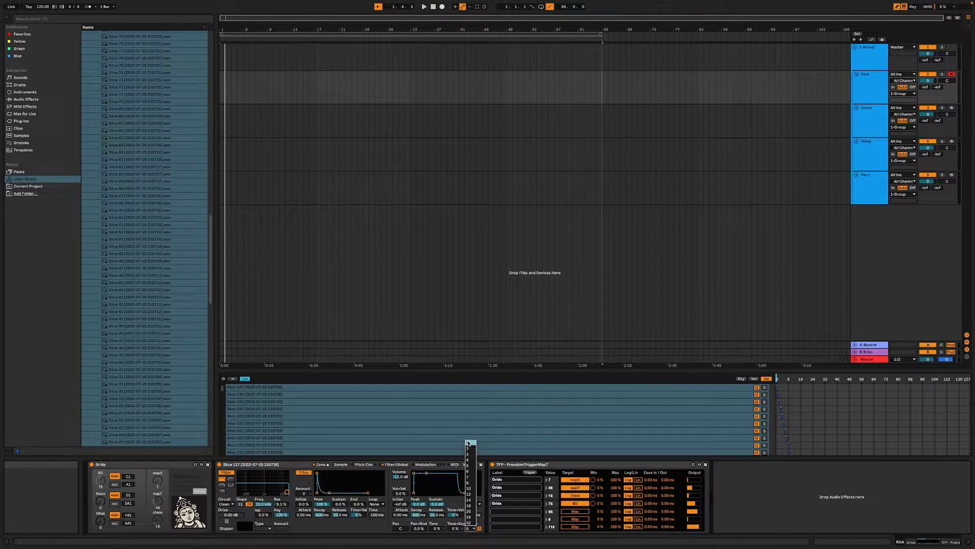
{"action": "left_click", "coordinate": [468, 443]}
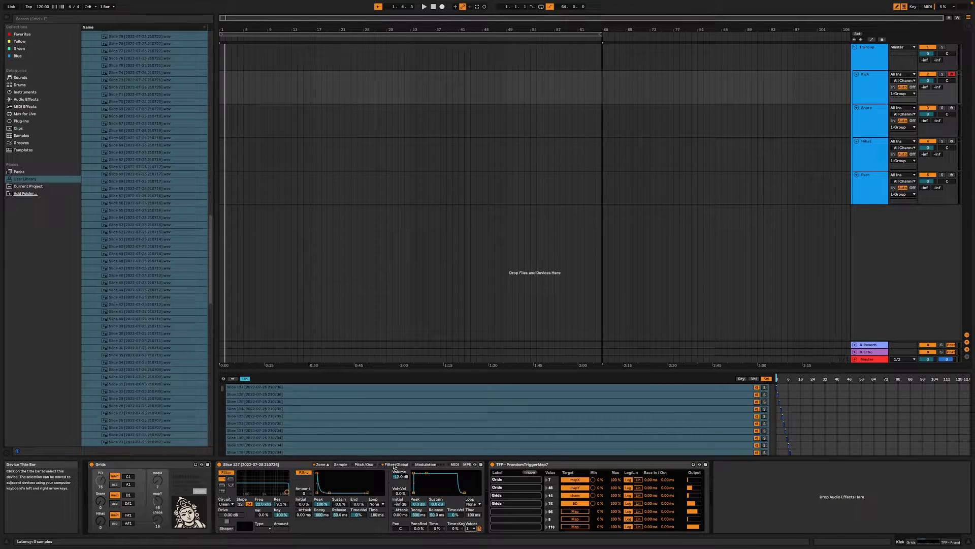
{"action": "left_click", "coordinate": [422, 464]}
{"action": "left_click", "coordinate": [401, 464]}
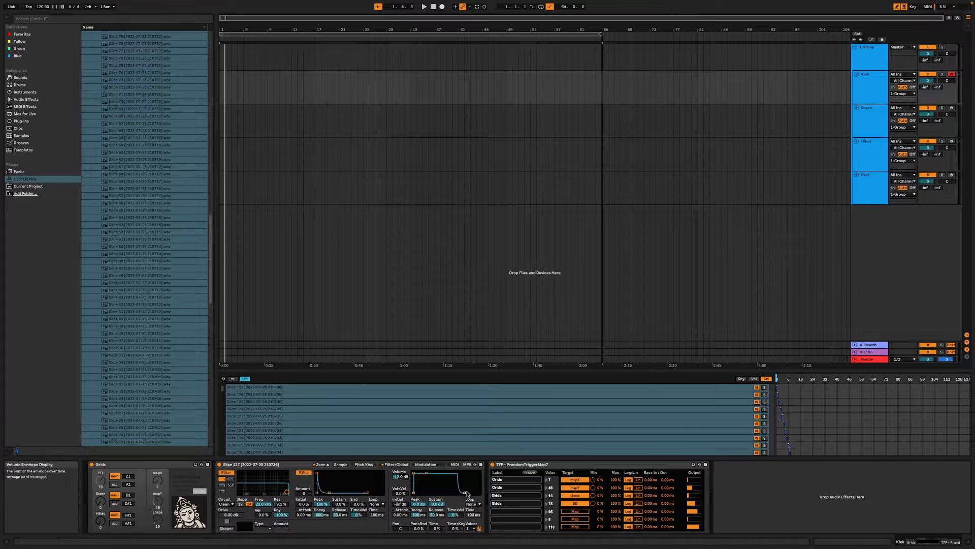
{"action": "left_click_drag", "start_coordinate": [464, 492], "coordinate": [473, 492]}
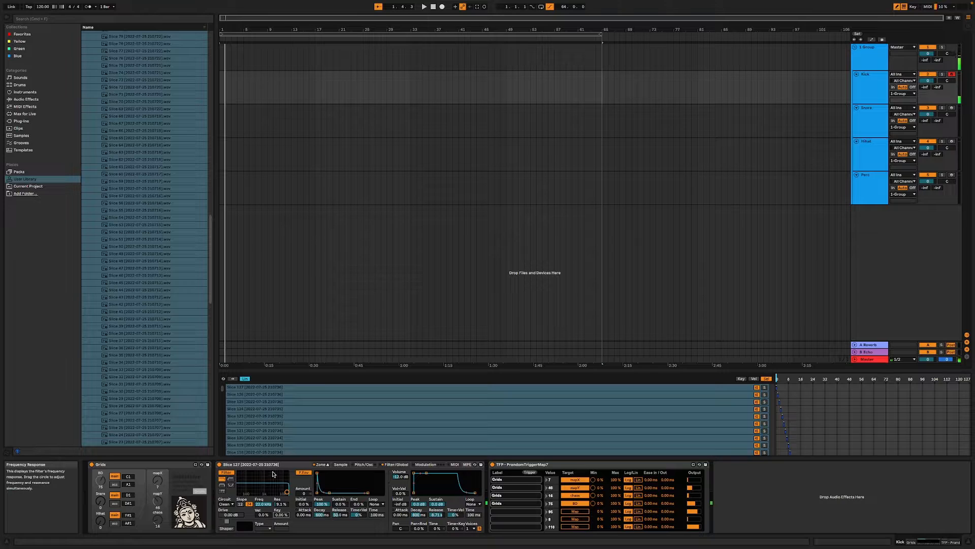
- Set the Scale of all loaded kick slices to 0 %, then audition different sample select positions and return to the first
{"action": "key", "text": "super+k"}
{"action": "key", "text": "super+k"}
{"action": "left_click", "coordinate": [375, 464]}
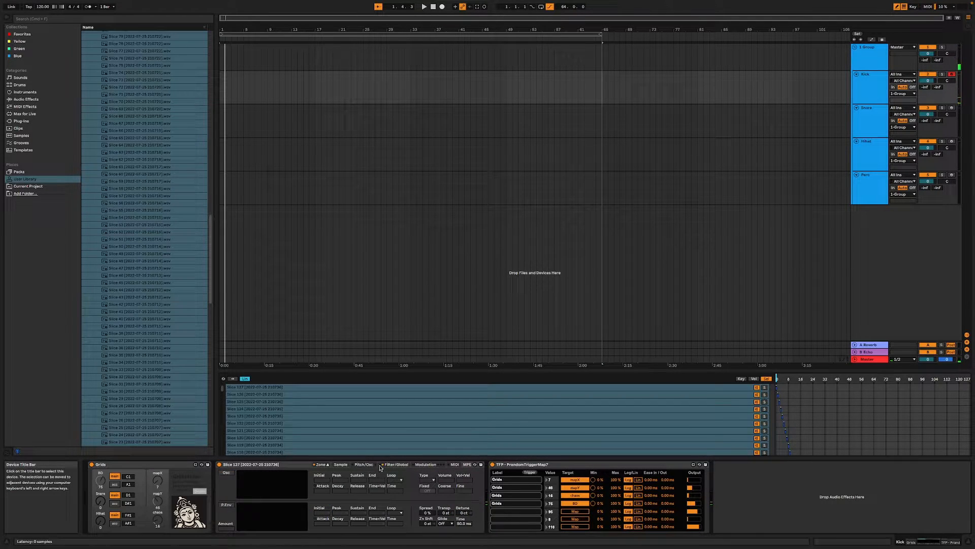
{"action": "left_click", "coordinate": [334, 423]}
{"action": "key", "text": "super+a"}
{"action": "left_click", "coordinate": [343, 465]}
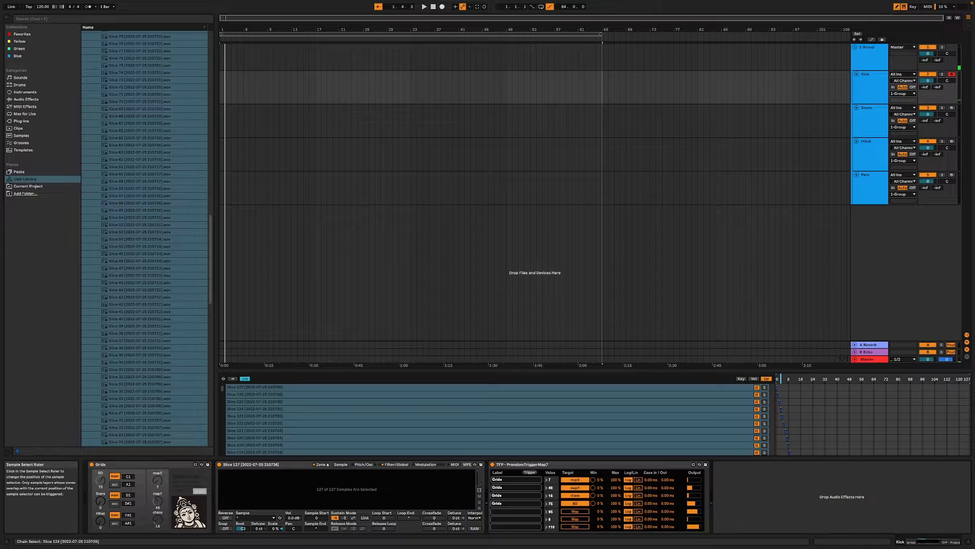
{"action": "key", "text": "a"}
{"action": "mouse_move", "coordinate": [780, 379]}
{"action": "left_mouse_down"}
{"action": "mouse_move", "coordinate": [945, 379]}
{"action": "mouse_move", "coordinate": [776, 379]}
{"action": "left_mouse_up"}
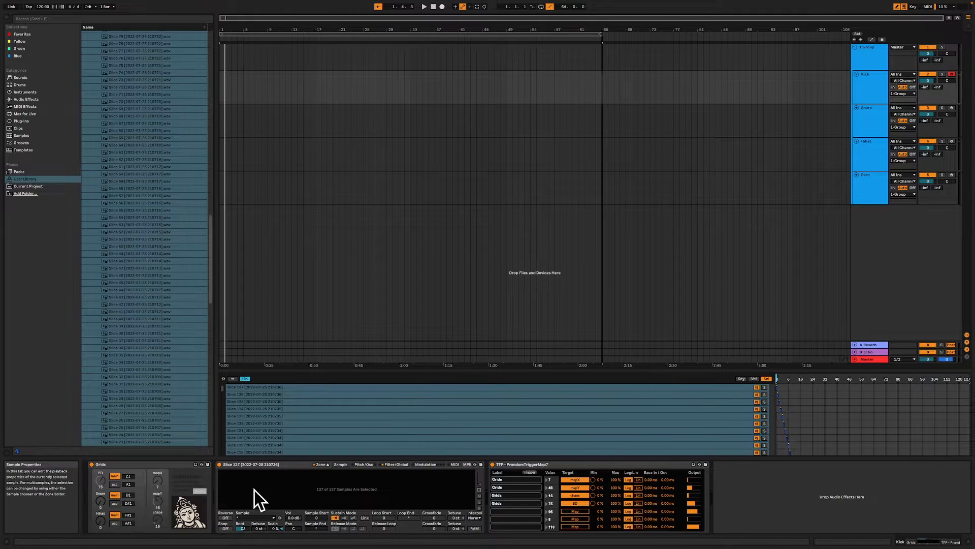
- Group the Sampler into an Instrument Rack, map its sample selector to Macro 1, and sweep the macro before returning it to 0
{"action": "right_click", "coordinate": [776, 377]}
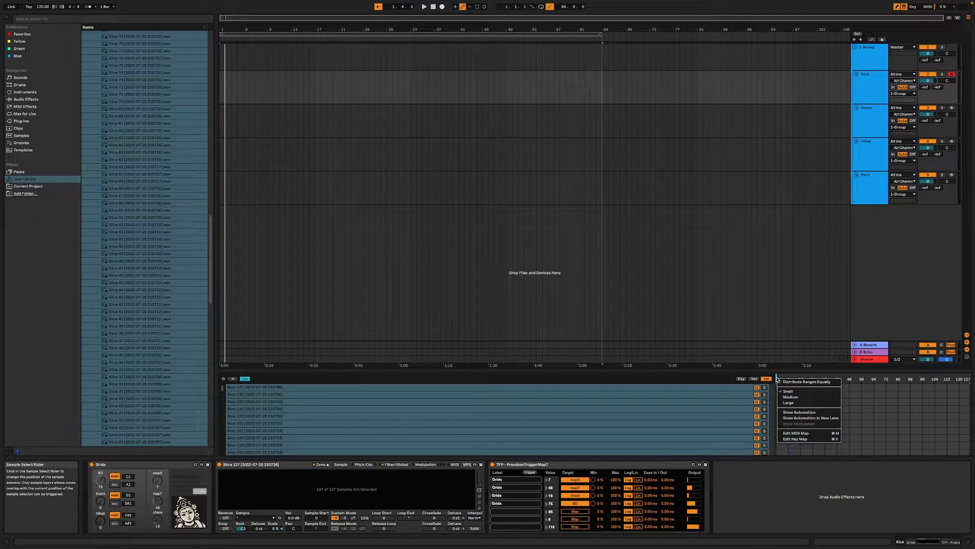
{"action": "left_click", "coordinate": [806, 382]}
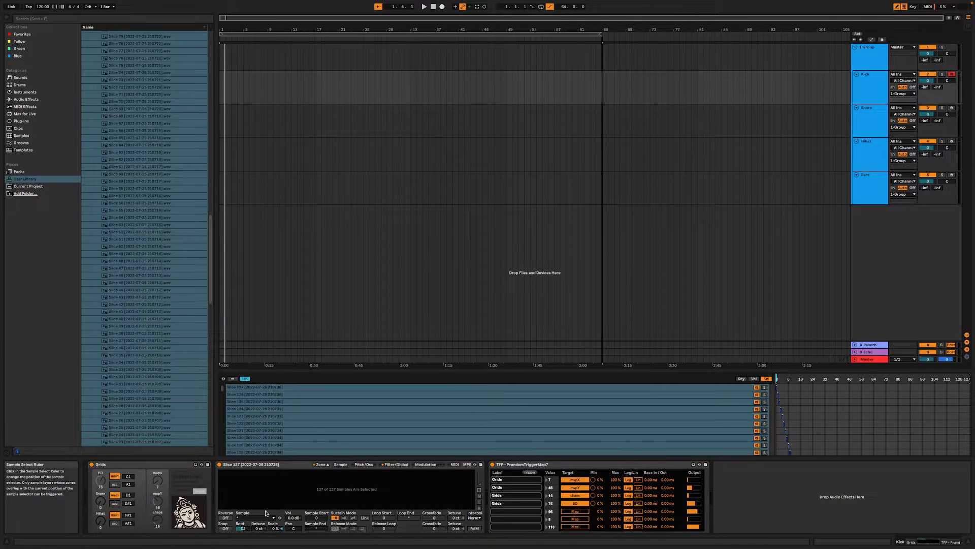
{"action": "left_click", "coordinate": [251, 464]}
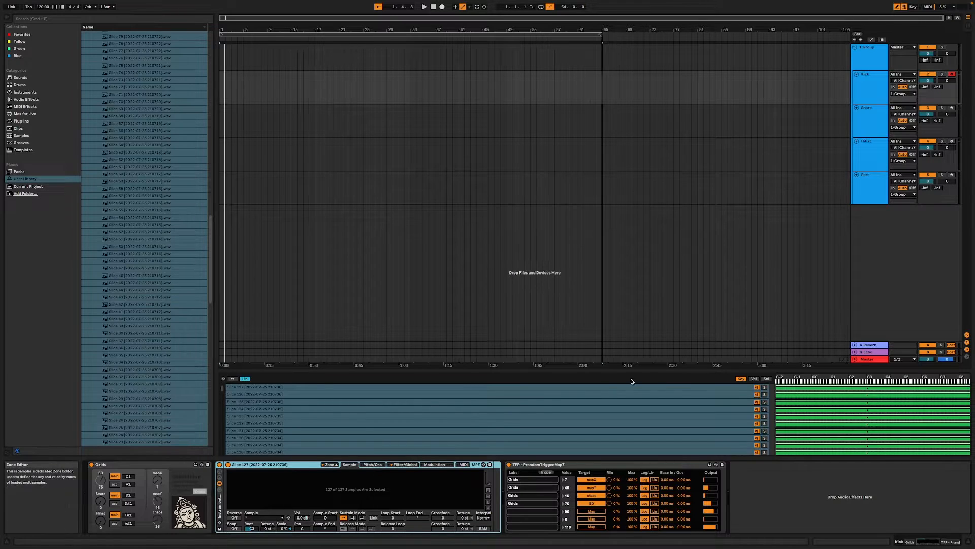
{"action": "left_click", "coordinate": [767, 379]}
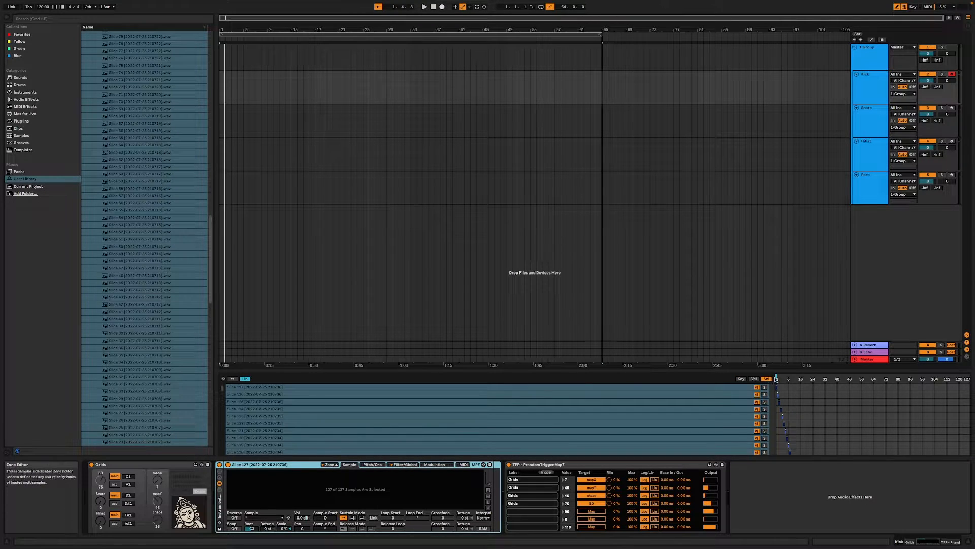
{"action": "right_click", "coordinate": [777, 380]}
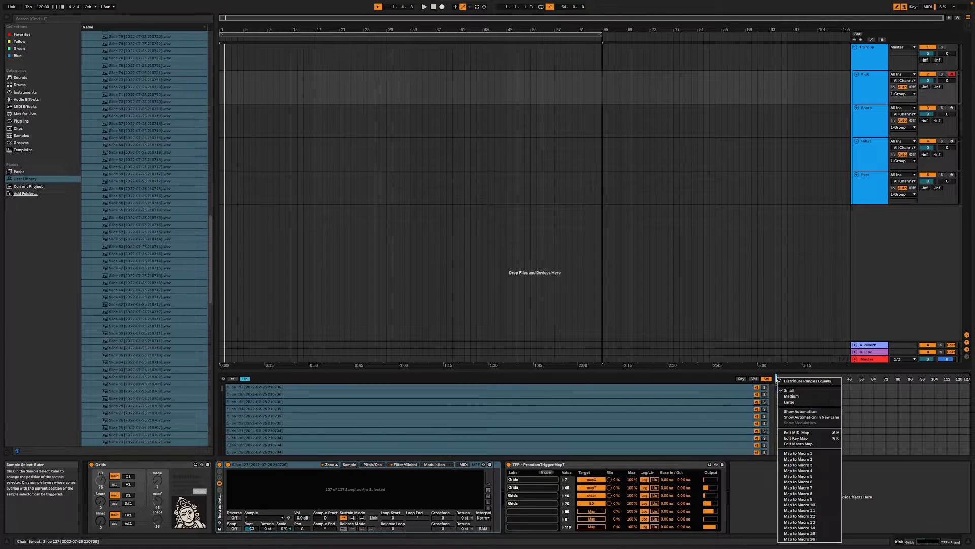
{"action": "left_click", "coordinate": [812, 453]}
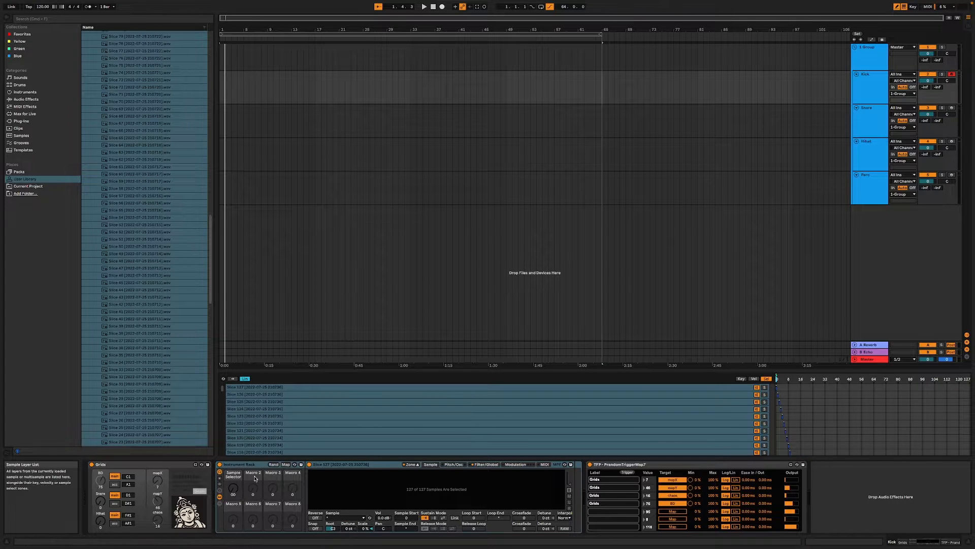
{"action": "mouse_move", "coordinate": [233, 488]}
{"action": "left_mouse_down"}
{"action": "mouse_move", "coordinate": [233, 464]}
{"action": "mouse_move", "coordinate": [233, 499]}
{"action": "left_mouse_up"}
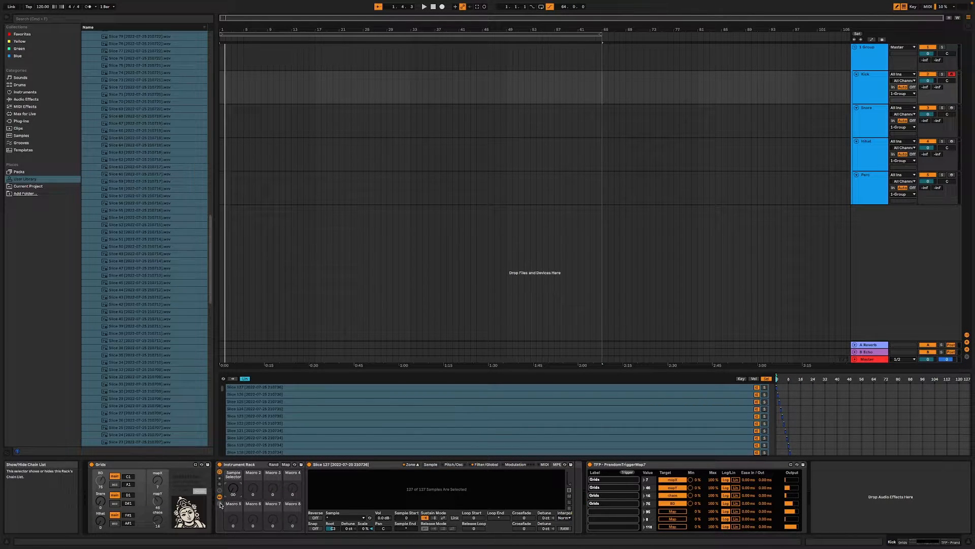
- Add a second, empty Sampler as a new chain in the Instrument Rack and solo that chain
{"action": "scroll", "coordinate": [193, 395], "scroll_direction": "up", "scroll_amount": 10}
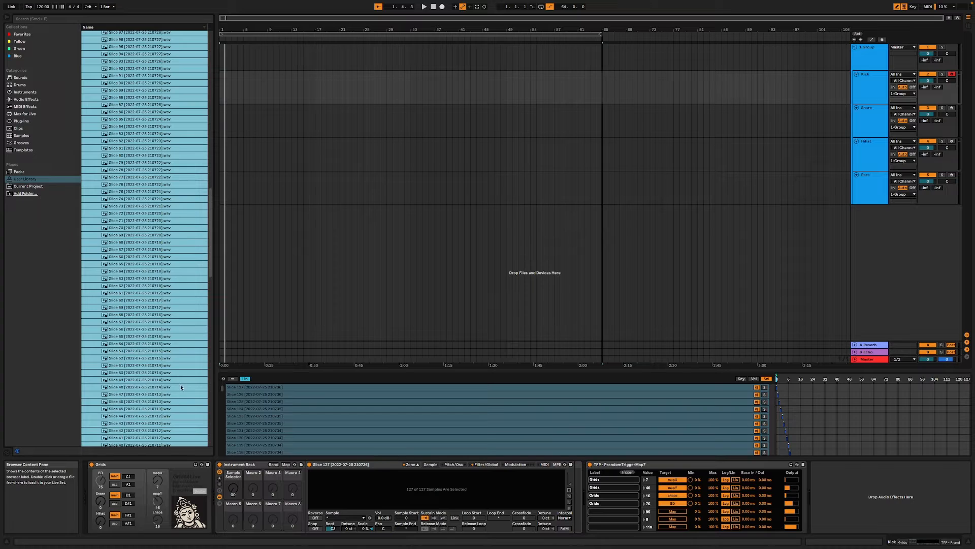
{"action": "left_click", "coordinate": [220, 503]}
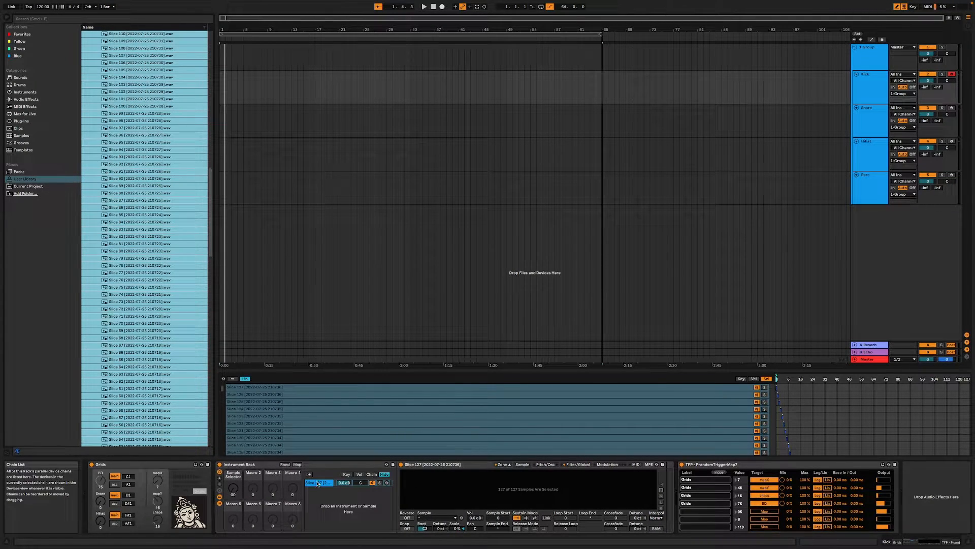
{"action": "left_click", "coordinate": [308, 484]}
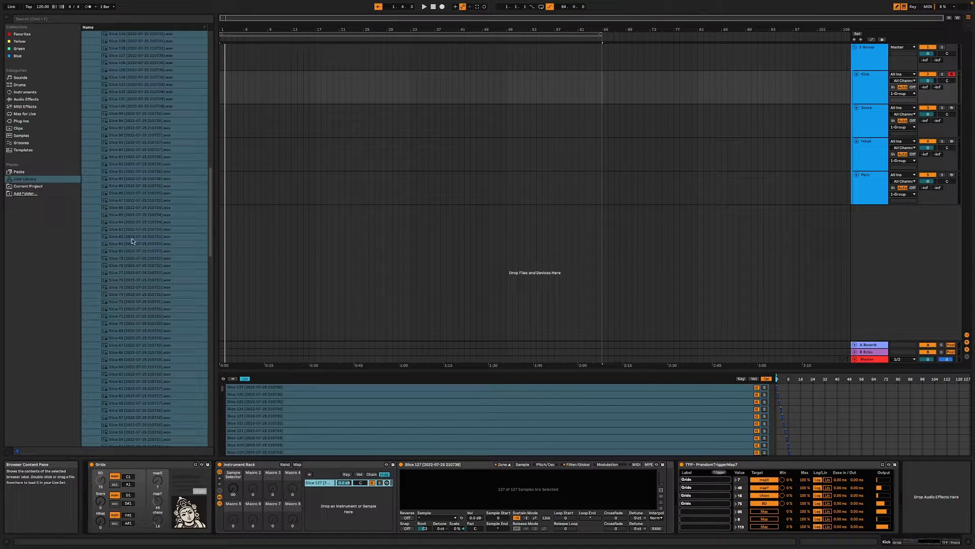
{"action": "left_click", "coordinate": [31, 92]}
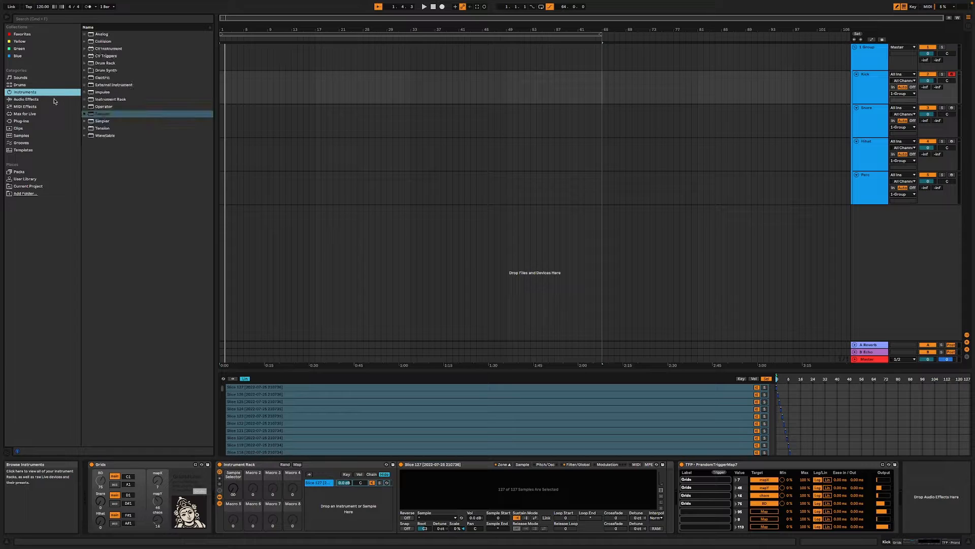
{"action": "left_click_drag", "start_coordinate": [100, 114], "coordinate": [325, 500]}
{"action": "left_click", "coordinate": [380, 490]}
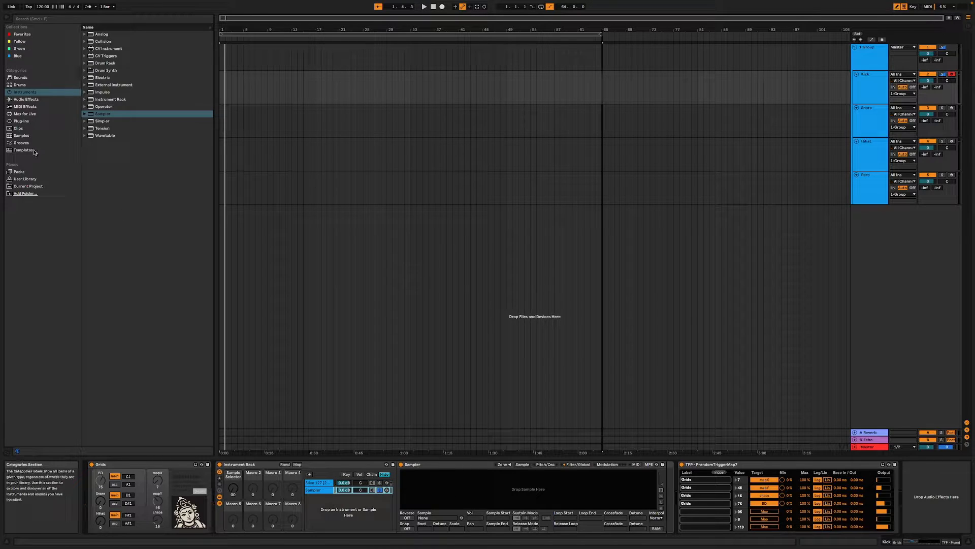
- Collapse the TFP - Kick Mackie folder in the User Library and expand TFP - Kicks IDM FM Special I
{"action": "left_click", "coordinate": [24, 179]}
{"action": "scroll", "coordinate": [124, 235], "scroll_direction": "up", "scroll_amount": 5}
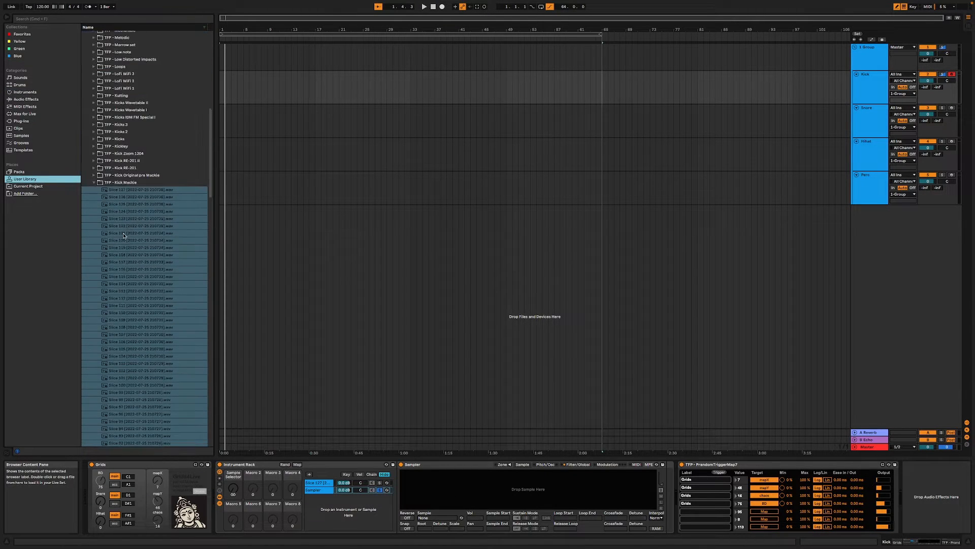
{"action": "scroll", "coordinate": [124, 235], "scroll_direction": "up", "scroll_amount": 3}
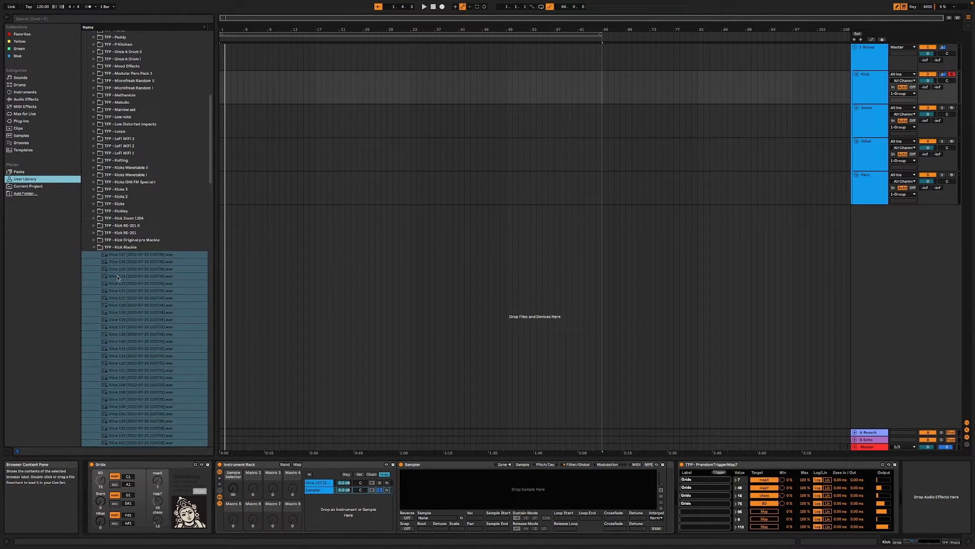
{"action": "left_click", "coordinate": [94, 247]}
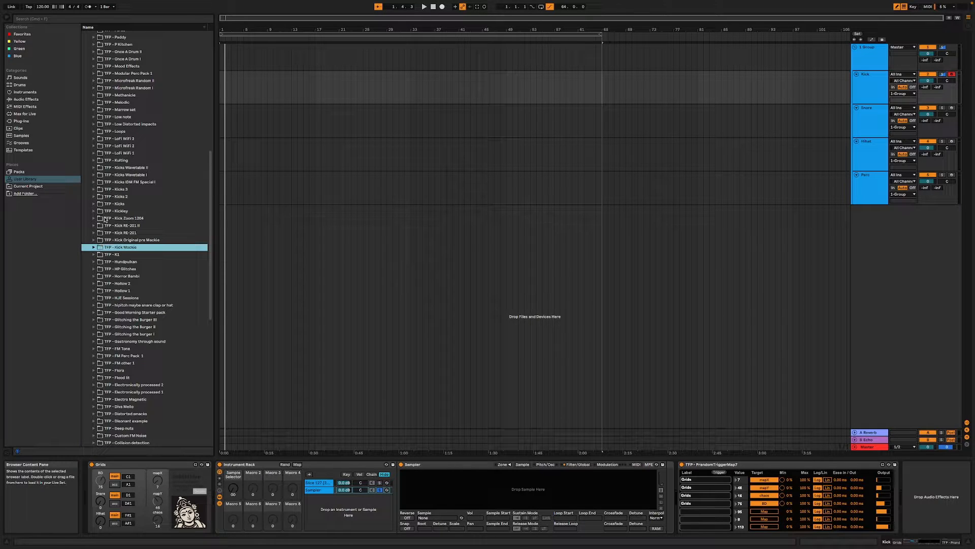
{"action": "left_click", "coordinate": [94, 182]}
- Select all the Kicks IDM FM Special I samples from 127 through 0 and load them into the second Sampler
{"action": "left_click", "coordinate": [126, 189]}
{"action": "scroll", "coordinate": [172, 311], "scroll_direction": "down", "scroll_amount": 5}
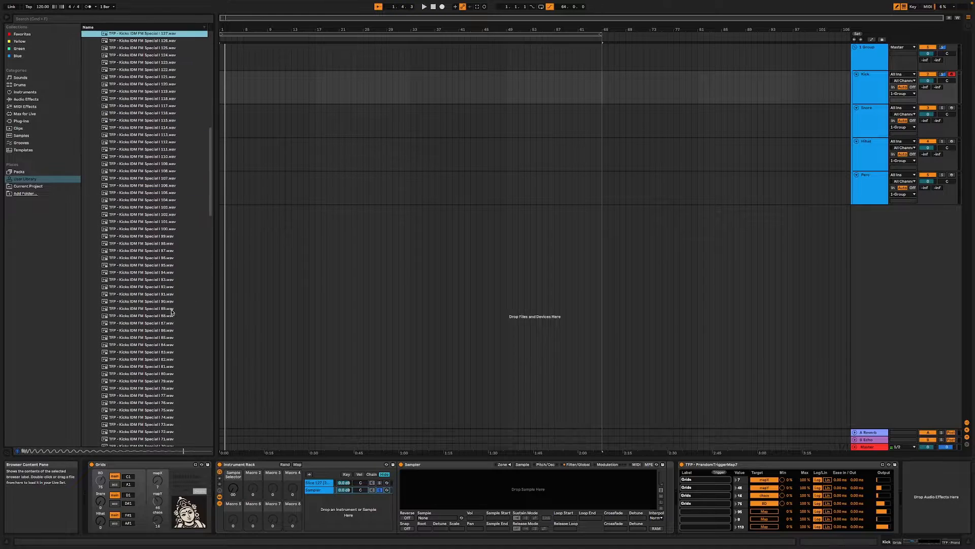
{"action": "scroll", "coordinate": [171, 311], "scroll_direction": "down", "scroll_amount": 15}
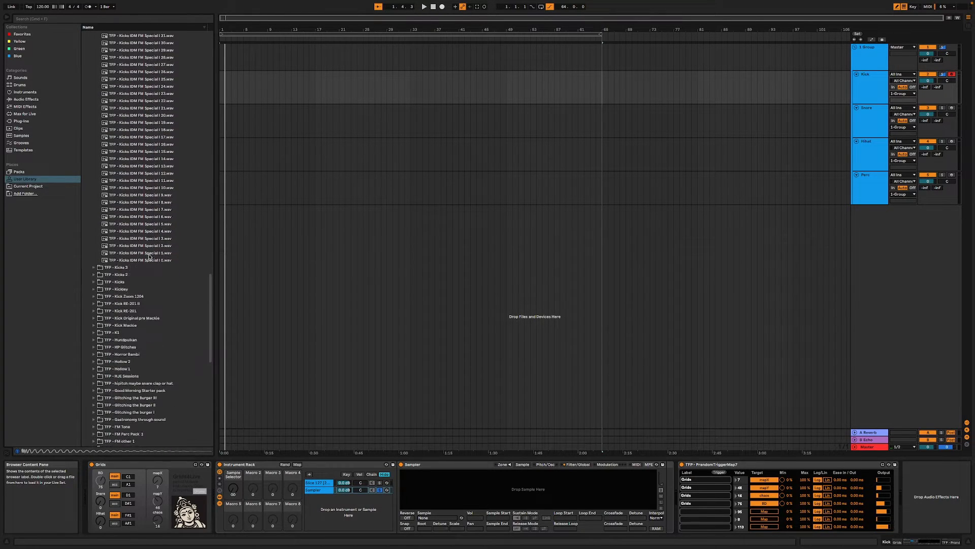
{"action": "left_click", "coordinate": [149, 259]}
{"action": "scroll", "coordinate": [148, 252], "scroll_direction": "up", "scroll_amount": 4}
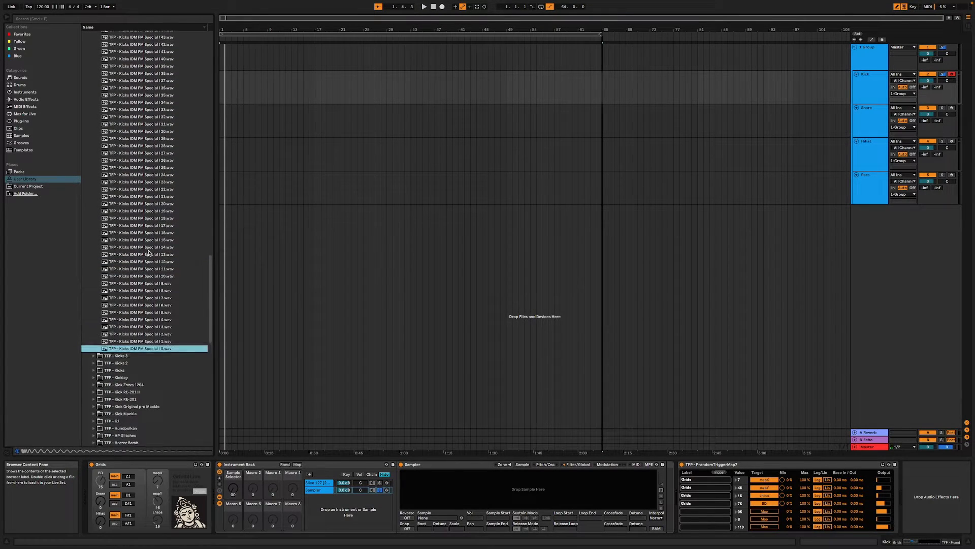
{"action": "scroll", "coordinate": [149, 253], "scroll_direction": "up", "scroll_amount": 20}
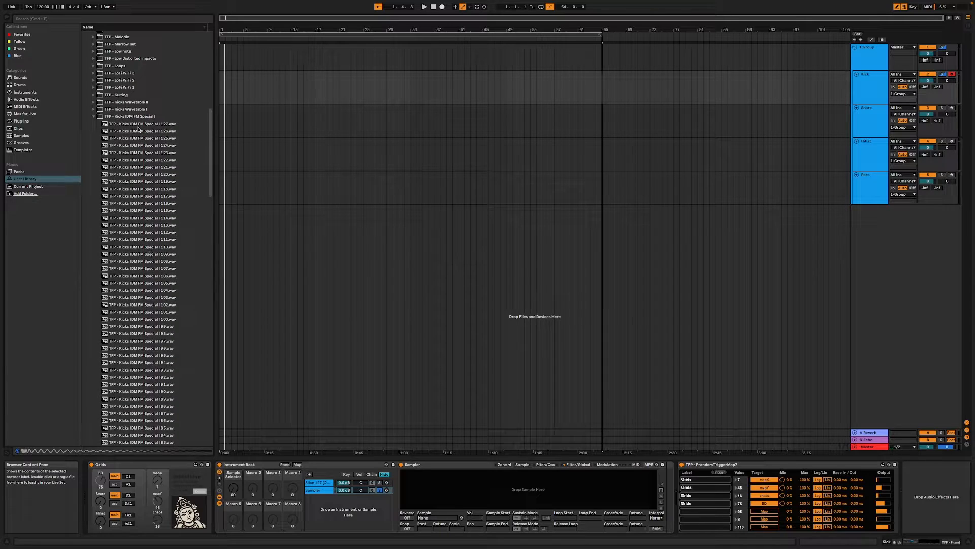
{"action": "left_click", "coordinate": [137, 126], "text": "shift"}
{"action": "left_click_drag", "start_coordinate": [499, 454], "coordinate": [471, 484]}
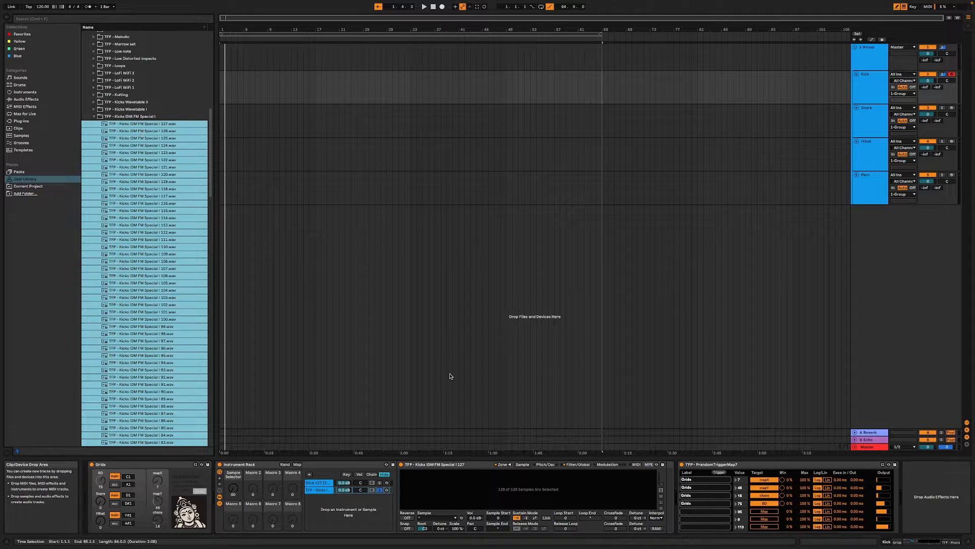
{"action": "scroll", "coordinate": [165, 324], "scroll_direction": "down", "scroll_amount": 5}
{"action": "scroll", "coordinate": [165, 324], "scroll_direction": "down", "scroll_amount": 2}
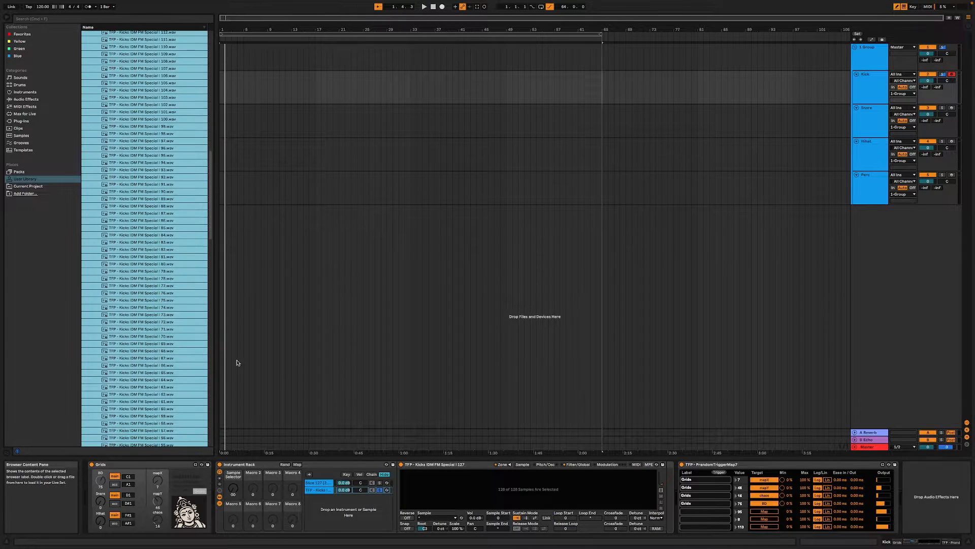
- Select all samples in the second Sampler's zone editor and distribute their sample select ranges equally
{"action": "left_click", "coordinate": [525, 465]}
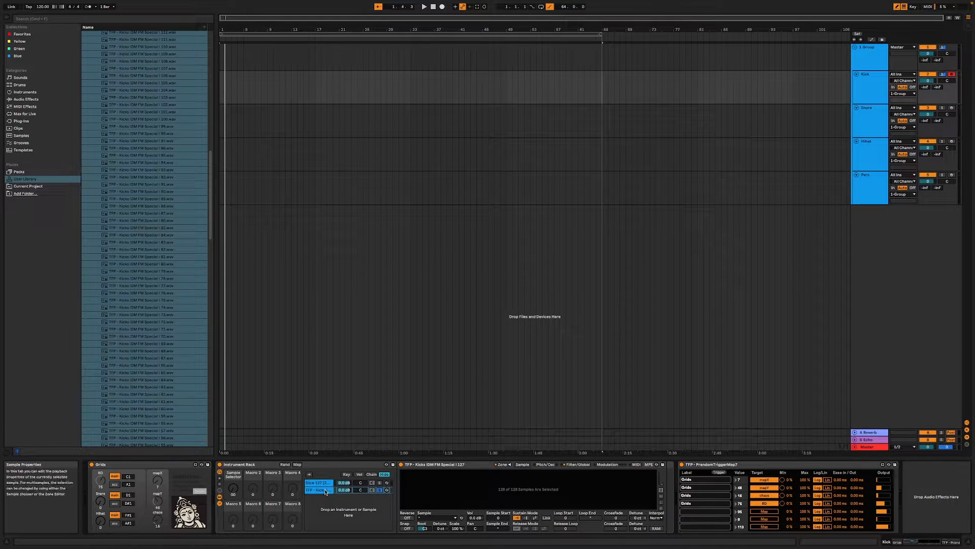
{"action": "left_click", "coordinate": [501, 464]}
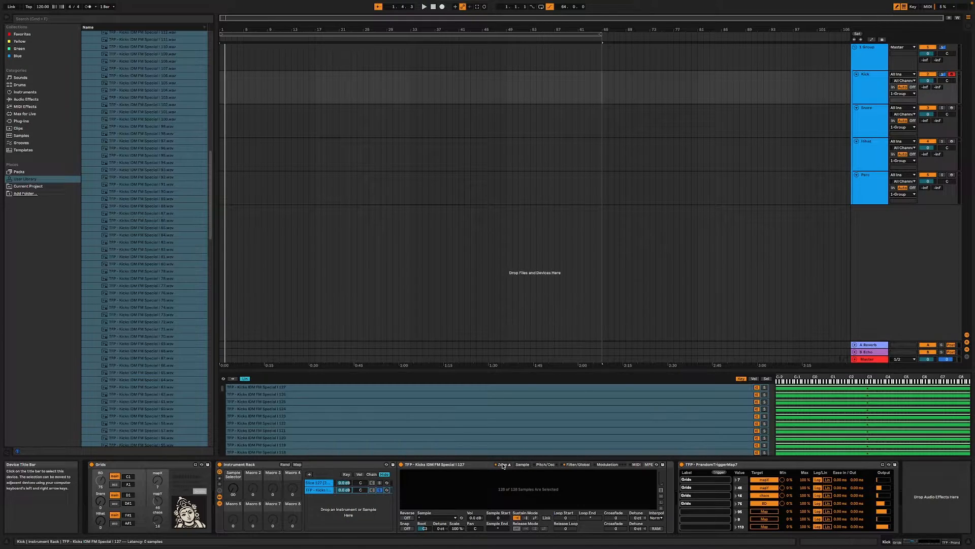
{"action": "left_click", "coordinate": [620, 419]}
{"action": "key", "text": "super+a"}
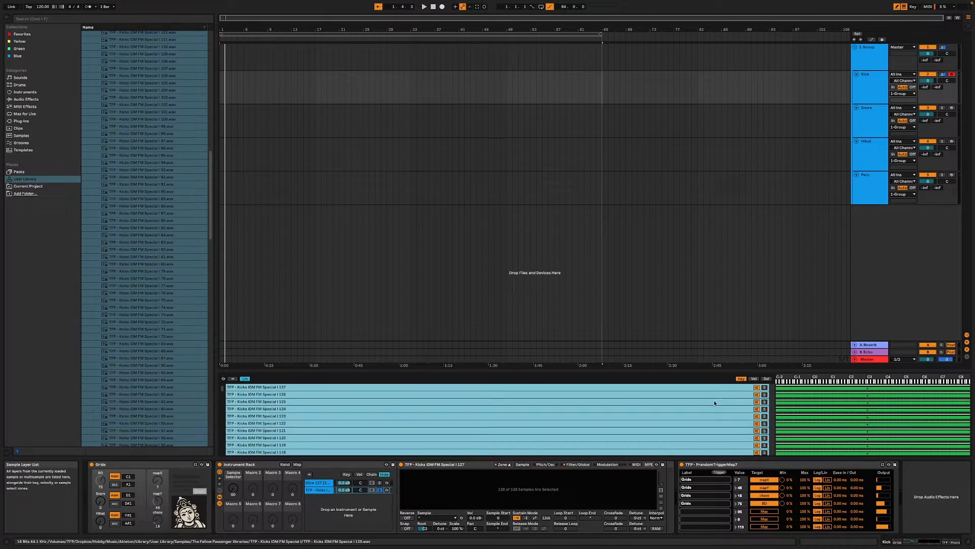
{"action": "left_click", "coordinate": [767, 379]}
{"action": "right_click", "coordinate": [687, 409]}
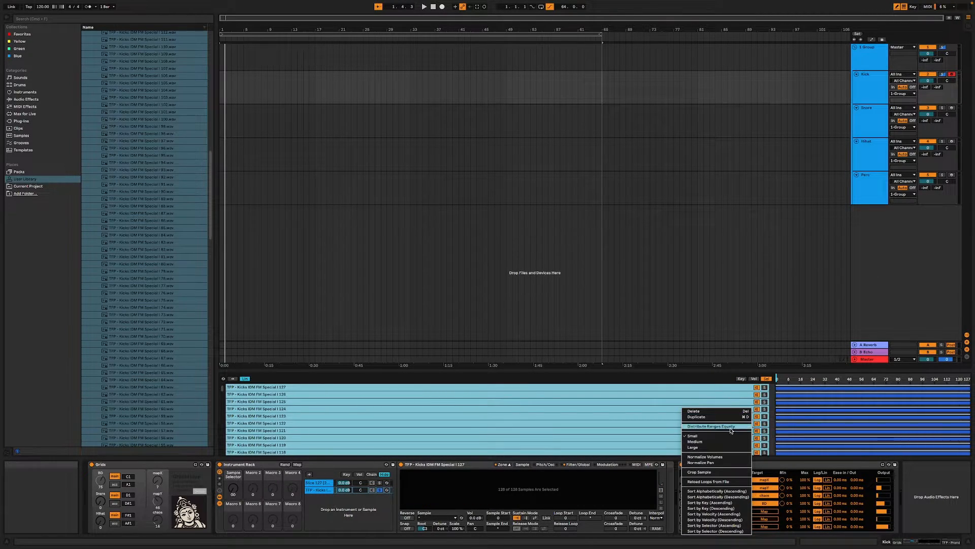
{"action": "left_click", "coordinate": [711, 440]}
- Limit the second Sampler to 1 voice and check its Pitch/Osc, Sample and Filter/Global settings
{"action": "left_click", "coordinate": [577, 464]}
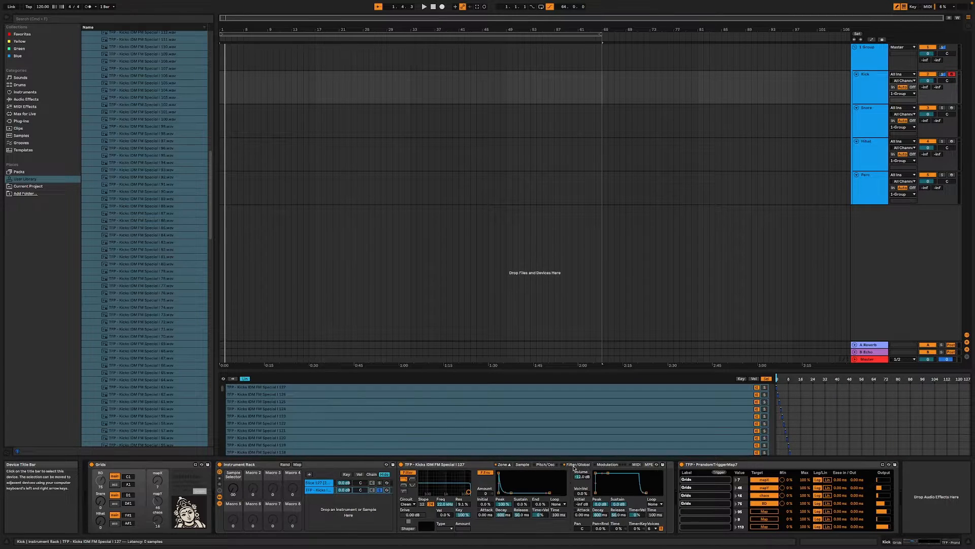
{"action": "left_click", "coordinate": [653, 529]}
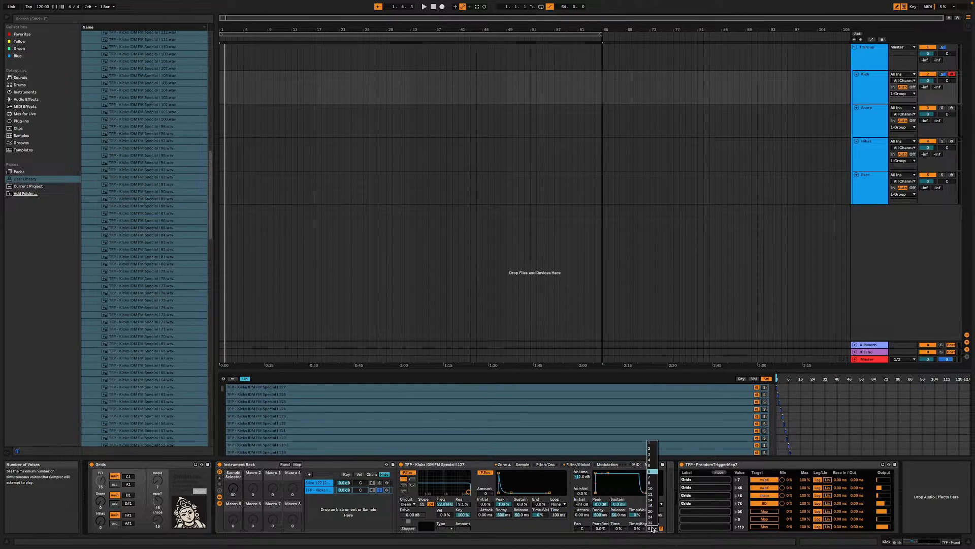
{"action": "left_click", "coordinate": [653, 444]}
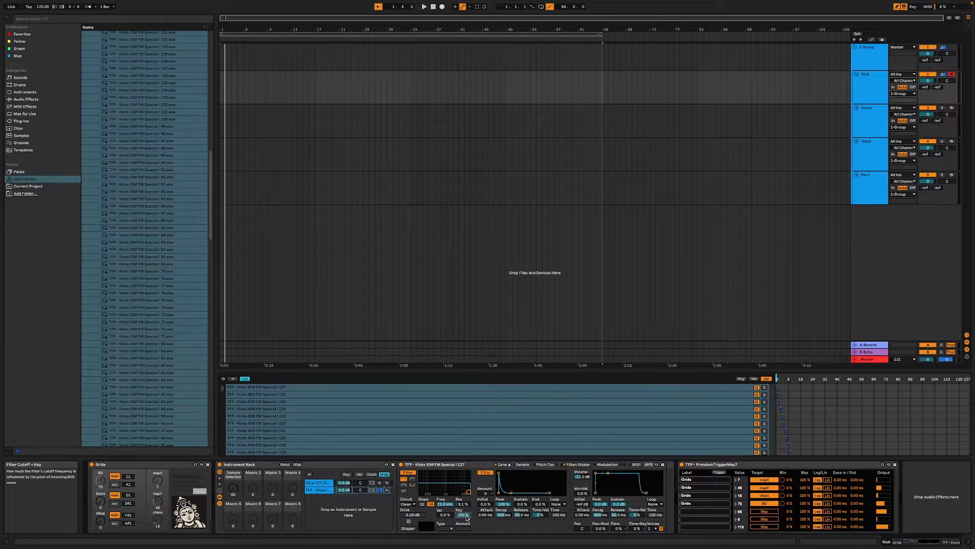
{"action": "left_click", "coordinate": [541, 465]}
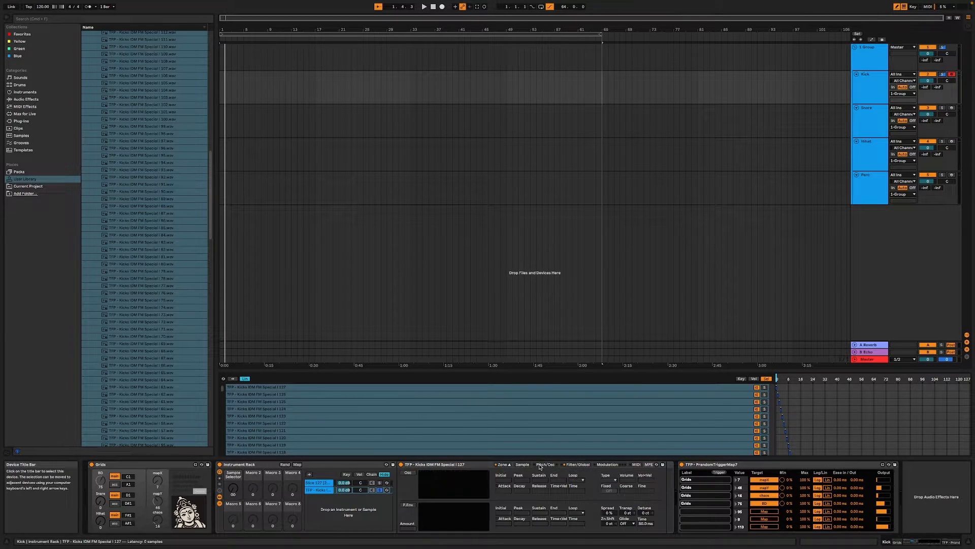
{"action": "left_click", "coordinate": [523, 465]}
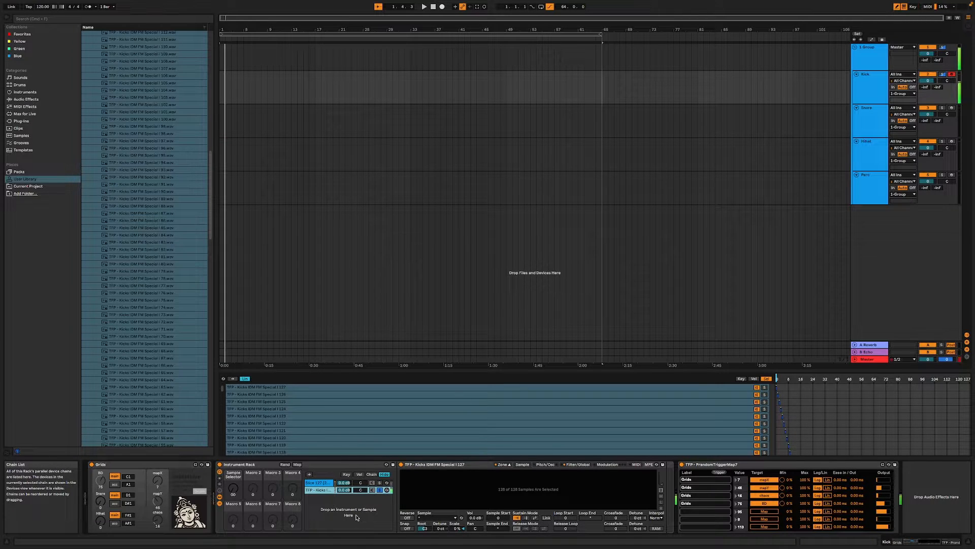
{"action": "left_click", "coordinate": [577, 465]}
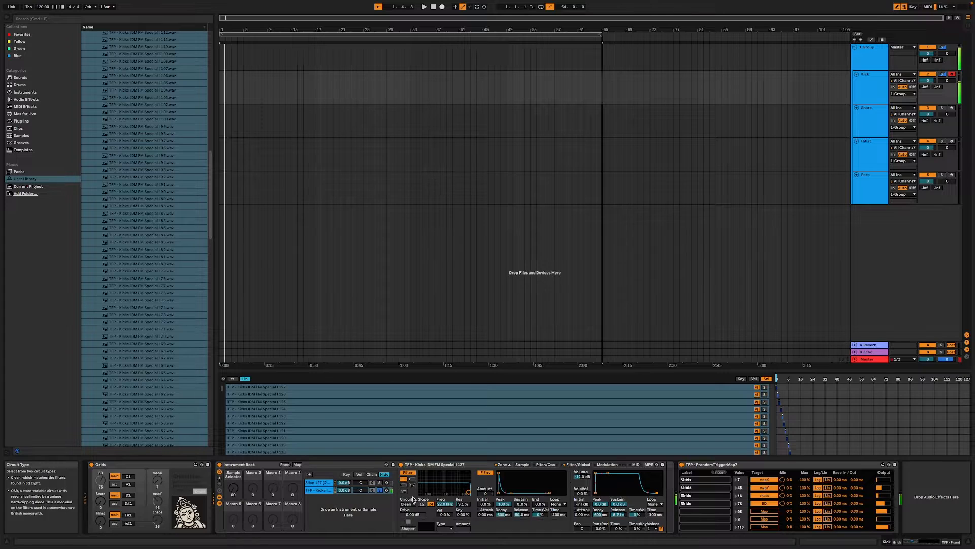
- Map the second Sampler's sample select position to the rack's Sample Selector macro and sweep the macro to audition different kicks
{"action": "right_click", "coordinate": [777, 380]}
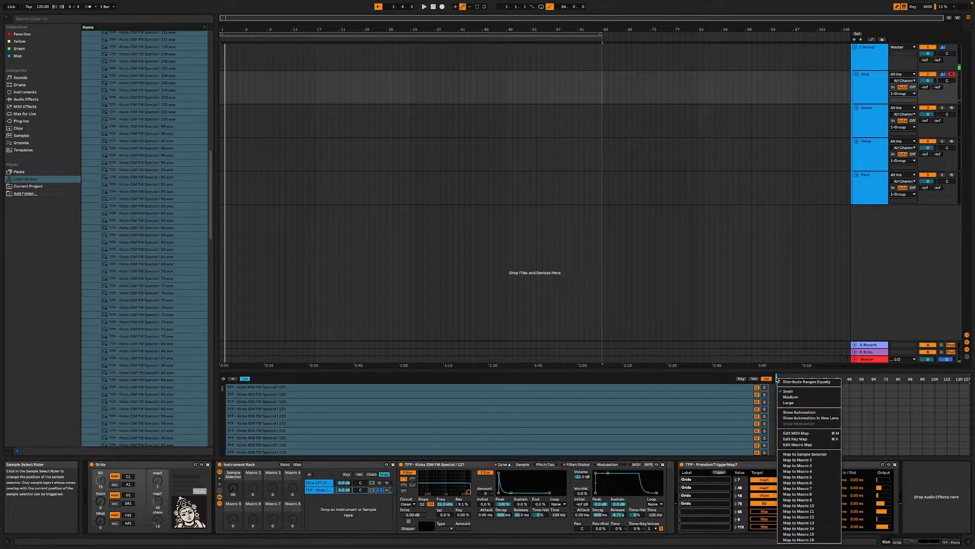
{"action": "left_click", "coordinate": [805, 454]}
{"action": "left_click_drag", "start_coordinate": [233, 488], "coordinate": [233, 471]}
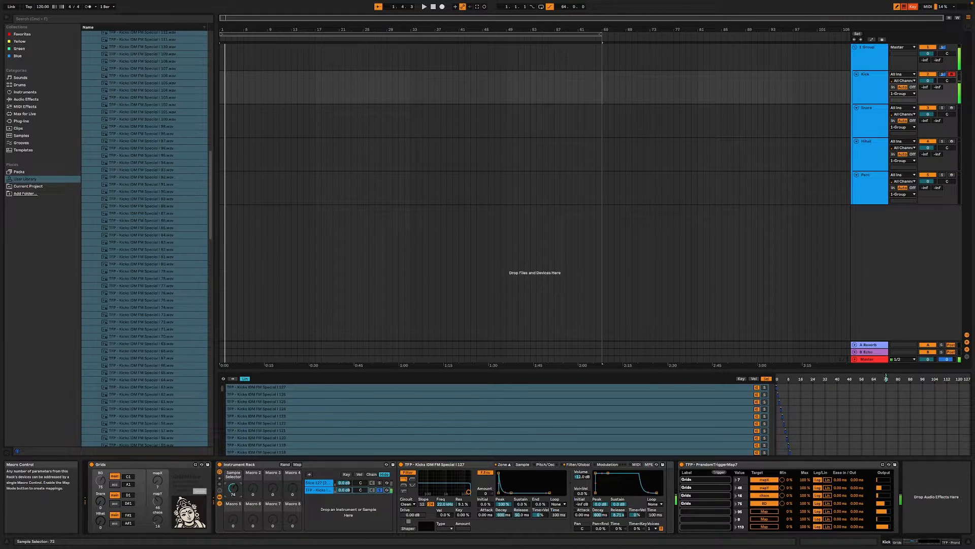
{"action": "key", "text": "super+k"}
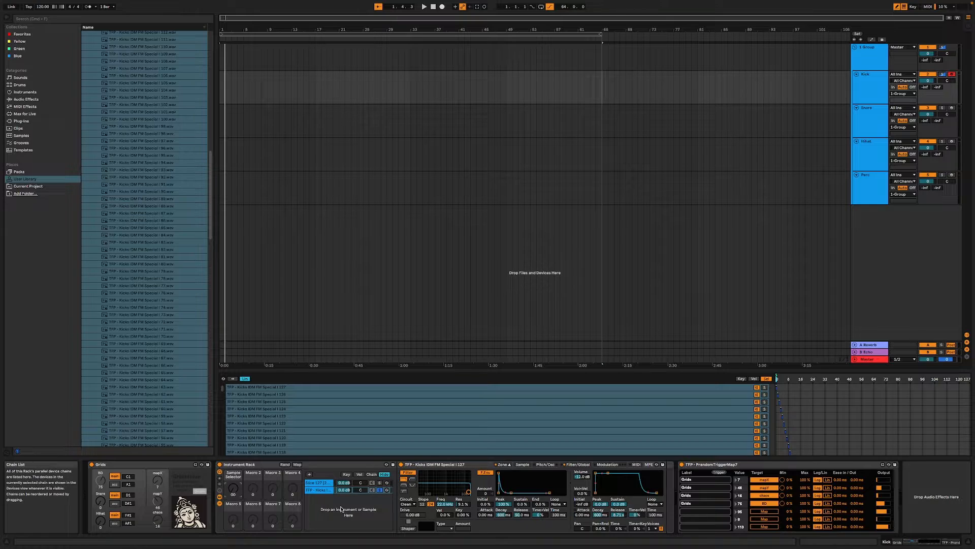
- Add the DS Kick drum synth as a third chain in the Instrument Rack, then solo and audition it
{"action": "left_click", "coordinate": [325, 491]}
{"action": "left_click", "coordinate": [25, 99]}
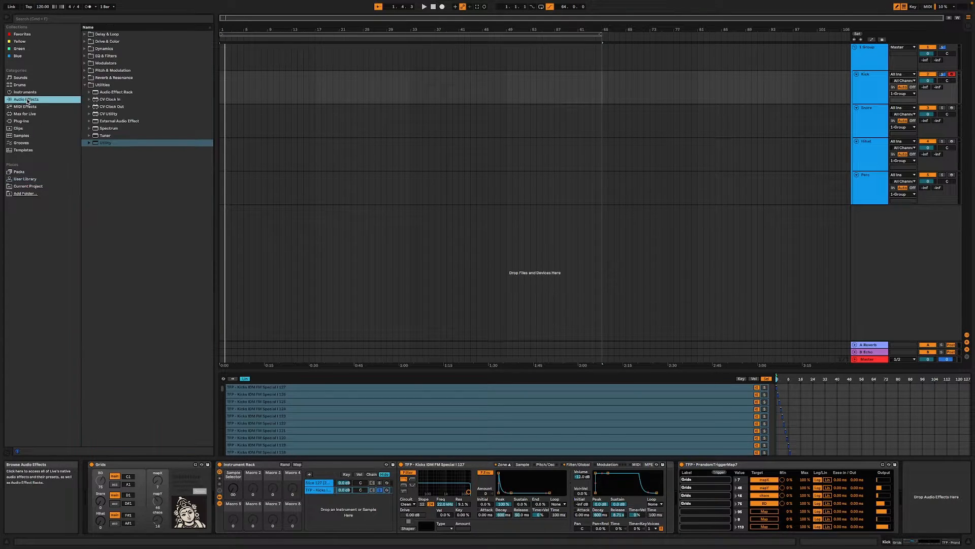
{"action": "left_click", "coordinate": [28, 107]}
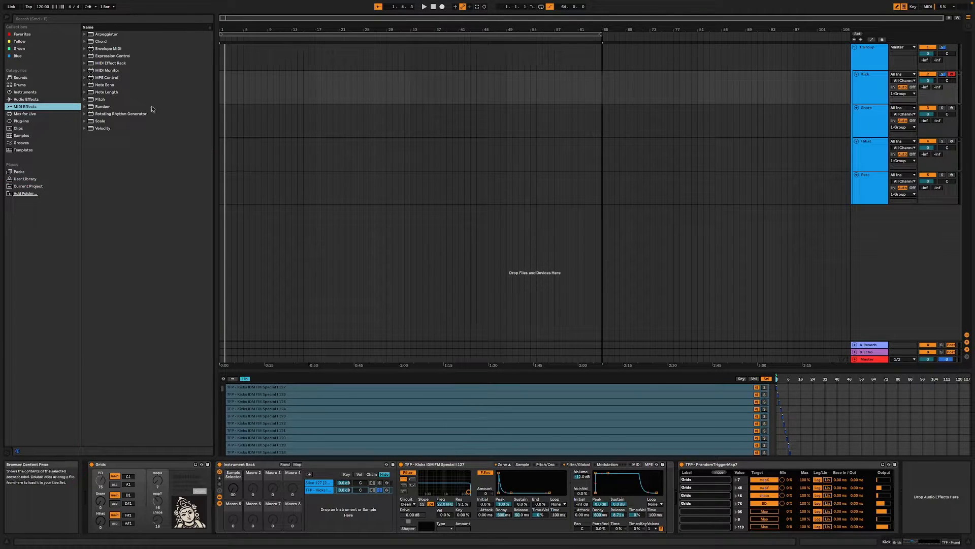
{"action": "left_click", "coordinate": [46, 99]}
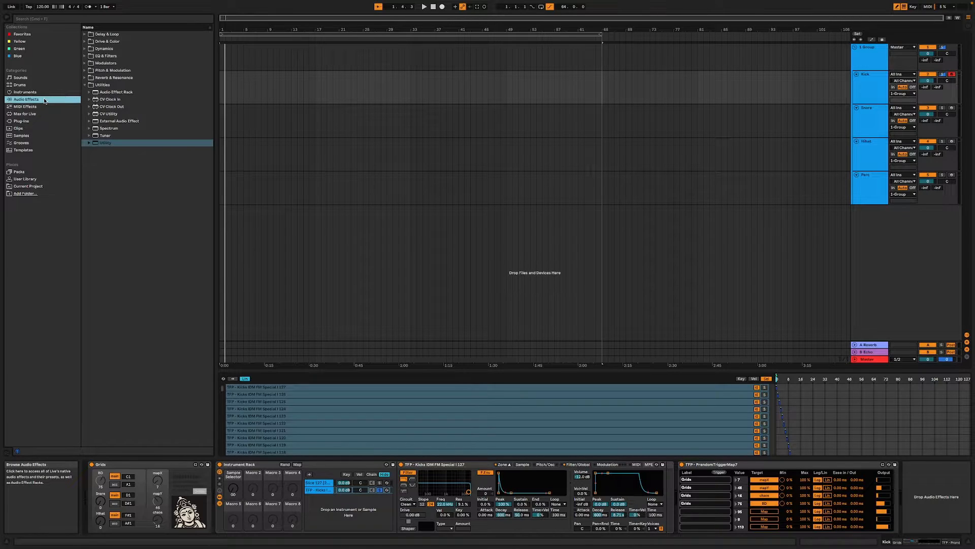
{"action": "left_click", "coordinate": [45, 92]}
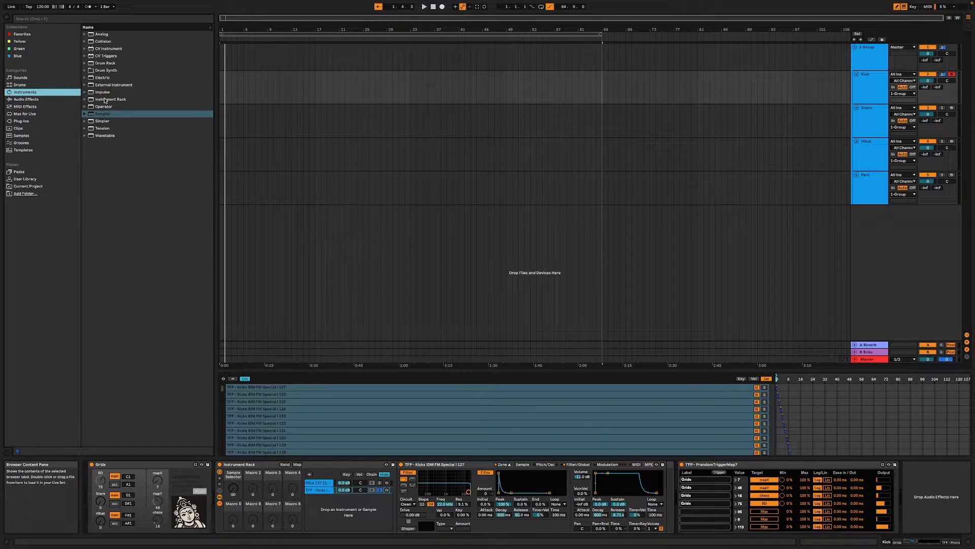
{"action": "left_click", "coordinate": [87, 72]}
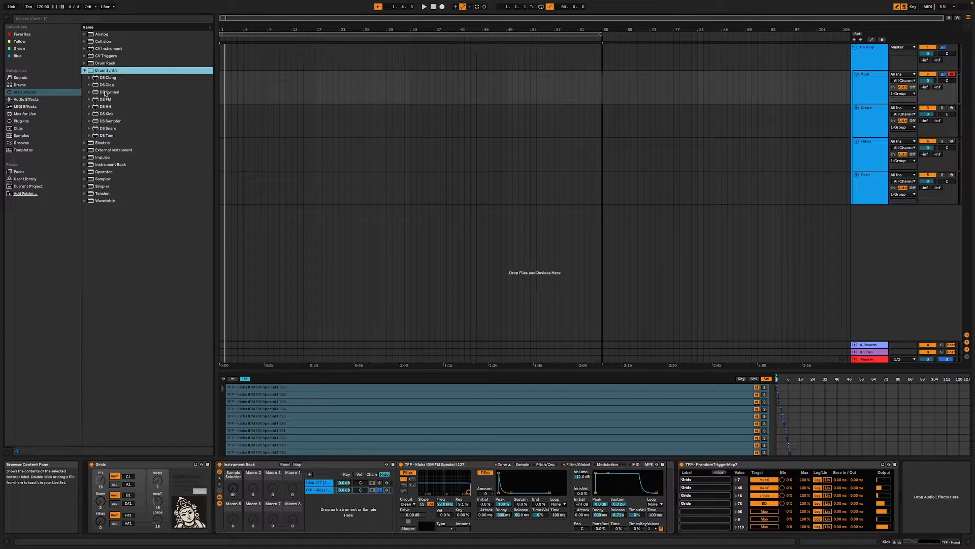
{"action": "left_click", "coordinate": [107, 113]}
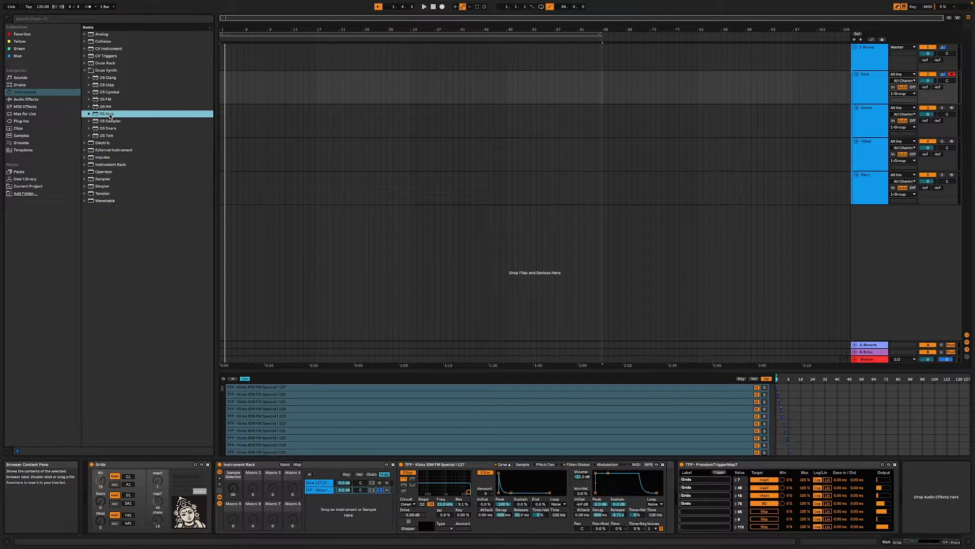
{"action": "left_click_drag", "start_coordinate": [109, 115], "coordinate": [315, 506]}
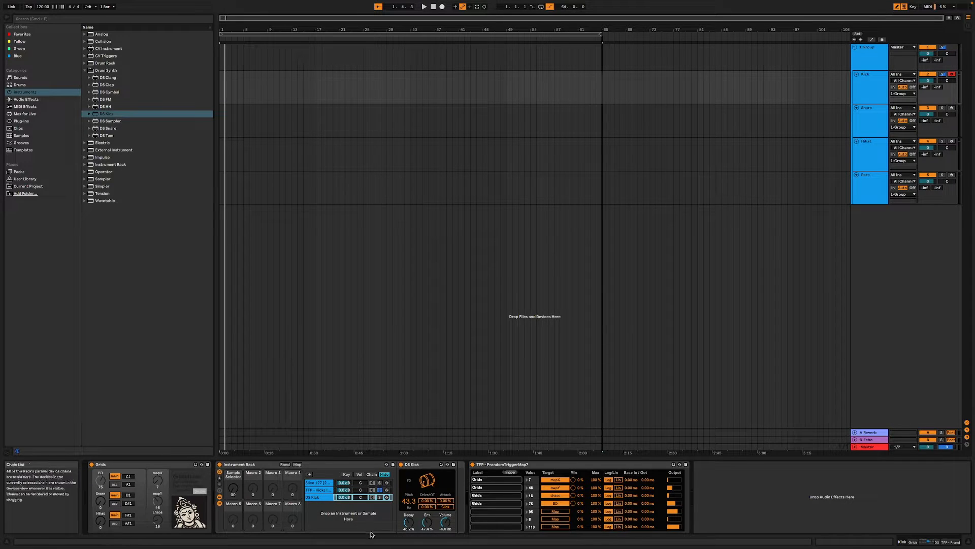
{"action": "left_click", "coordinate": [379, 498]}
{"action": "key", "text": "a"}
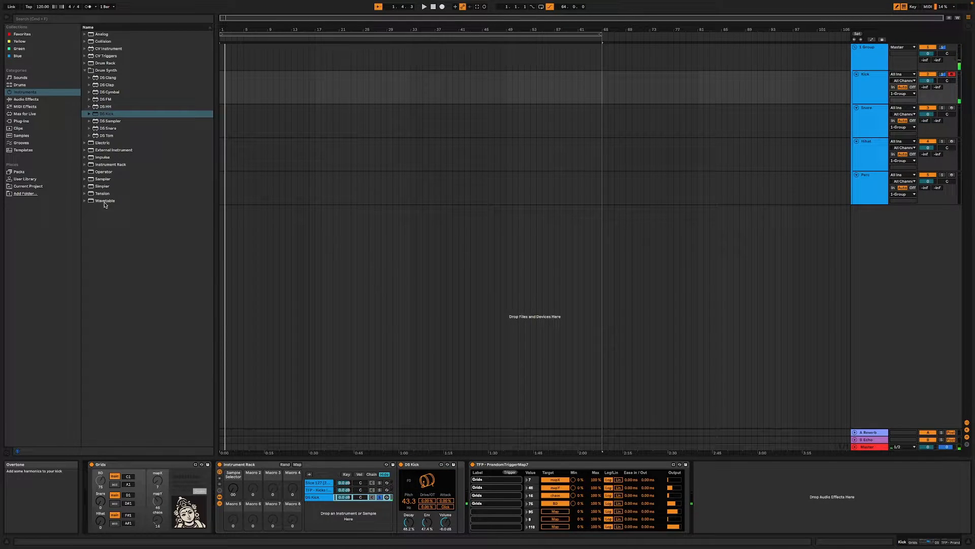
- Insert TFP - Expression Control before DS Kick and map its first two Random modulators to the kick's Pitch and Decay
{"action": "left_click", "coordinate": [34, 114]}
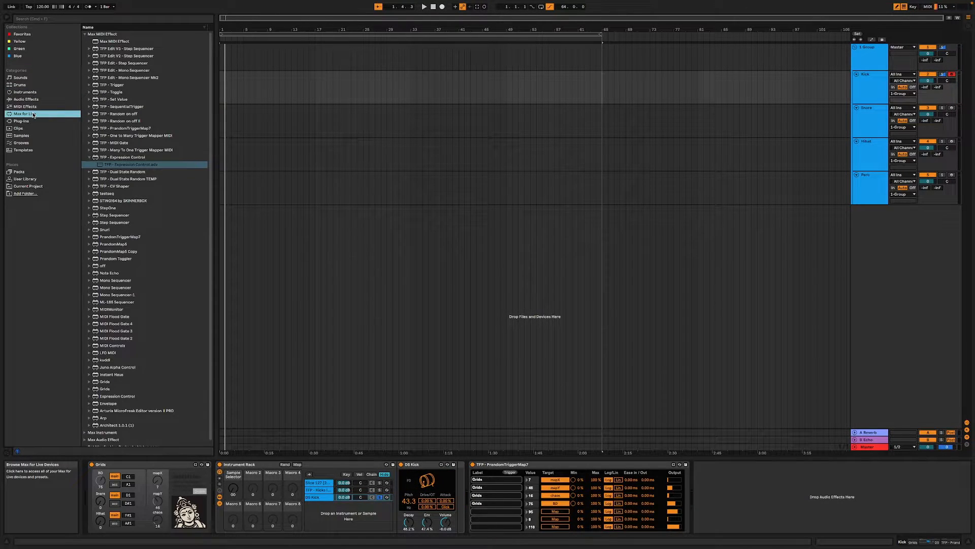
{"action": "left_click_drag", "start_coordinate": [127, 164], "coordinate": [401, 491]}
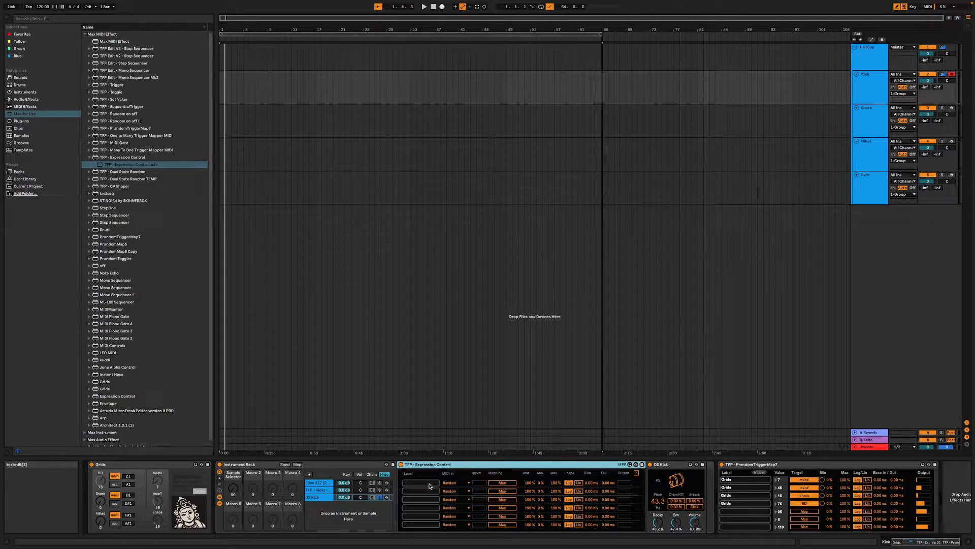
{"action": "left_click", "coordinate": [503, 483]}
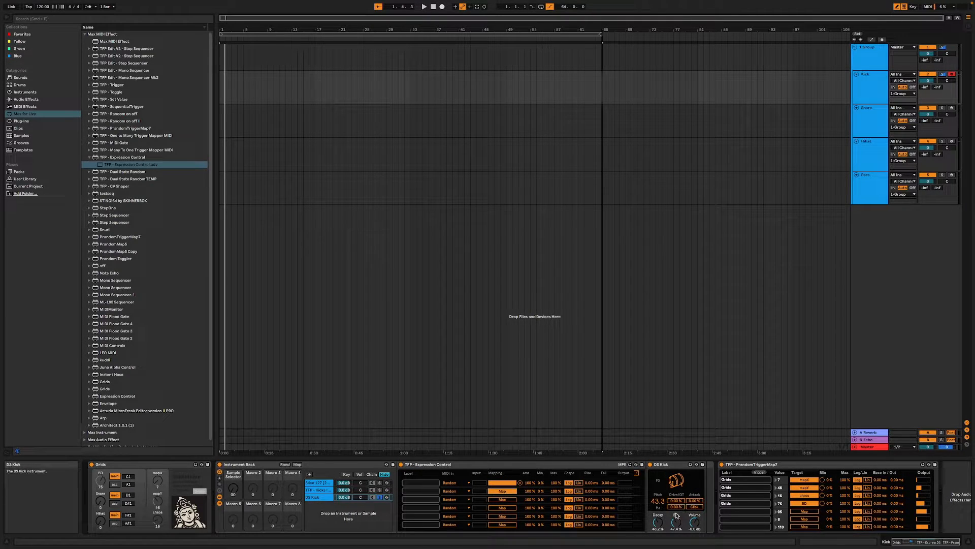
{"action": "left_click", "coordinate": [657, 522]}
- Map the third and fourth Random modulators to DS Kick's Overtone and Env, and adjust the Overtone modulation's maximum
{"action": "left_click", "coordinate": [503, 500]}
{"action": "left_click", "coordinate": [676, 506]}
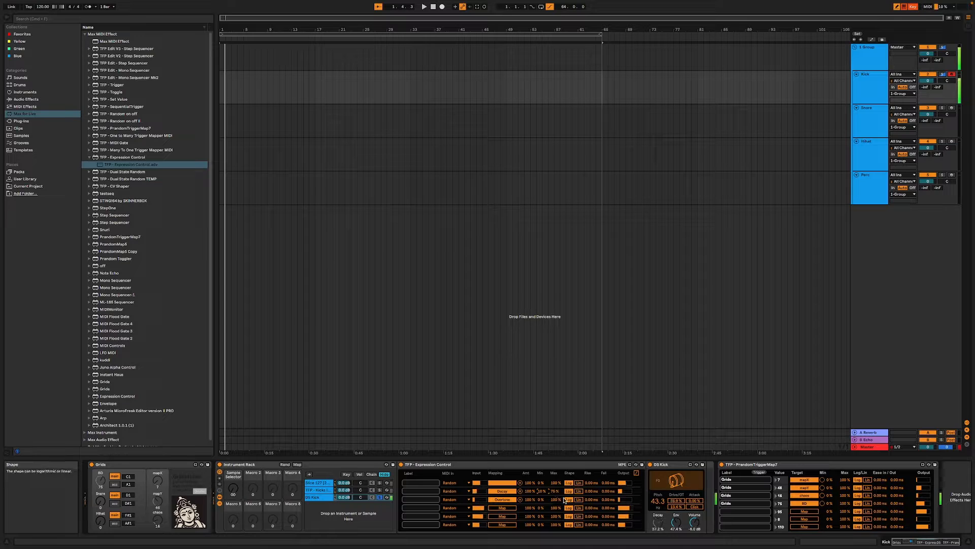
{"action": "left_click", "coordinate": [510, 511]}
{"action": "left_click", "coordinate": [676, 521]}
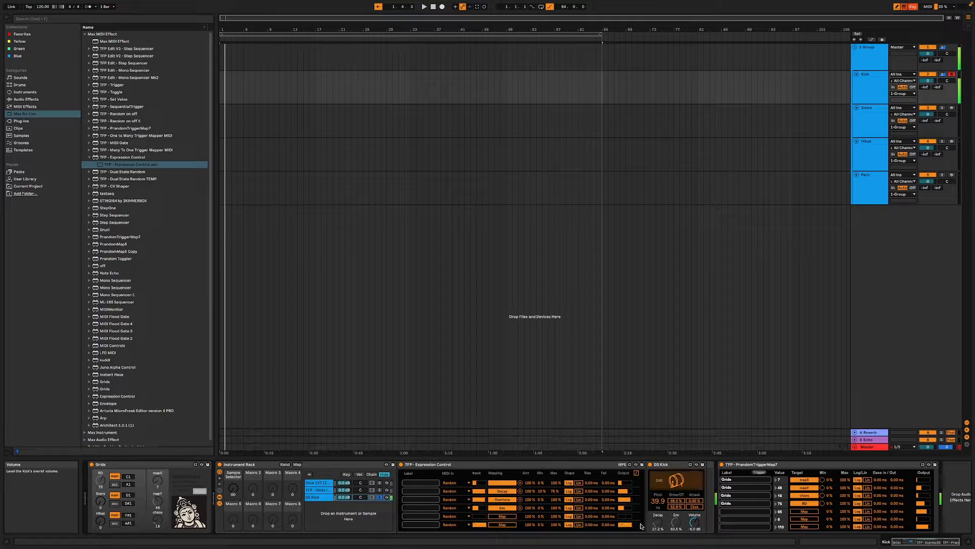
{"action": "mouse_move", "coordinate": [551, 499]}
{"action": "left_mouse_down"}
{"action": "mouse_move", "coordinate": [551, 508]}
{"action": "mouse_move", "coordinate": [555, 493]}
{"action": "left_mouse_up"}
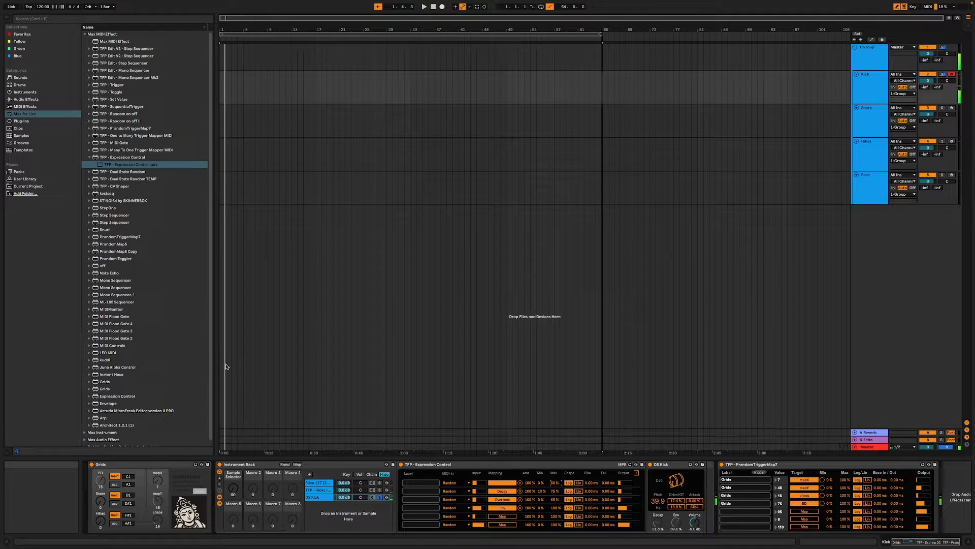
- Add the TFP - Kick DIY 1.adg preset from the User Library as a fourth rack chain, then solo and audition it
{"action": "scroll", "coordinate": [137, 311], "scroll_direction": "down", "scroll_amount": 1}
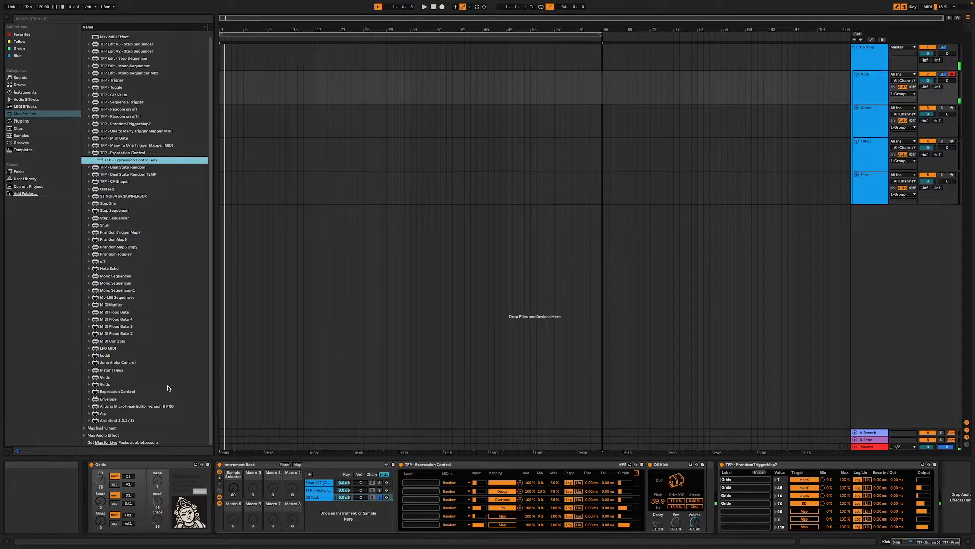
{"action": "left_click", "coordinate": [319, 517]}
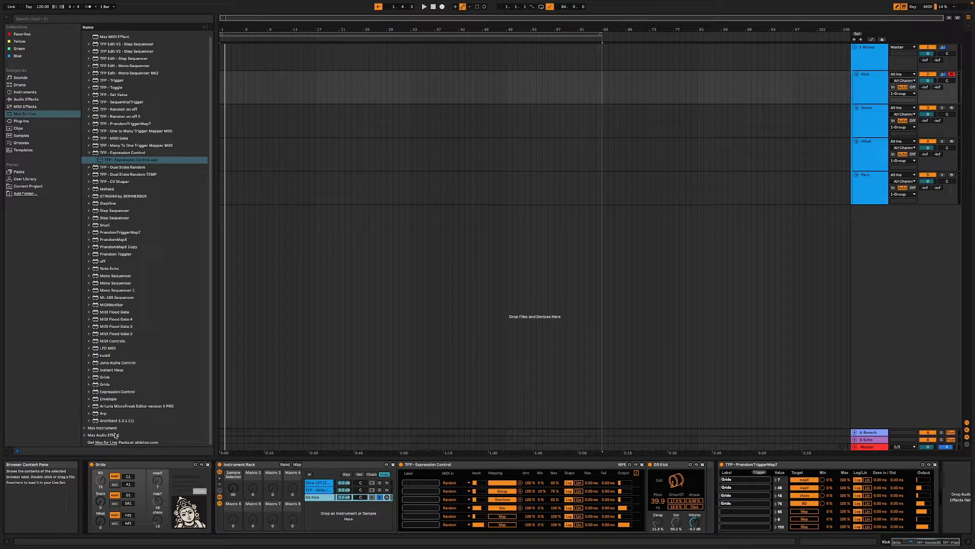
{"action": "left_click", "coordinate": [24, 179]}
{"action": "scroll", "coordinate": [150, 383], "scroll_direction": "down", "scroll_amount": 1}
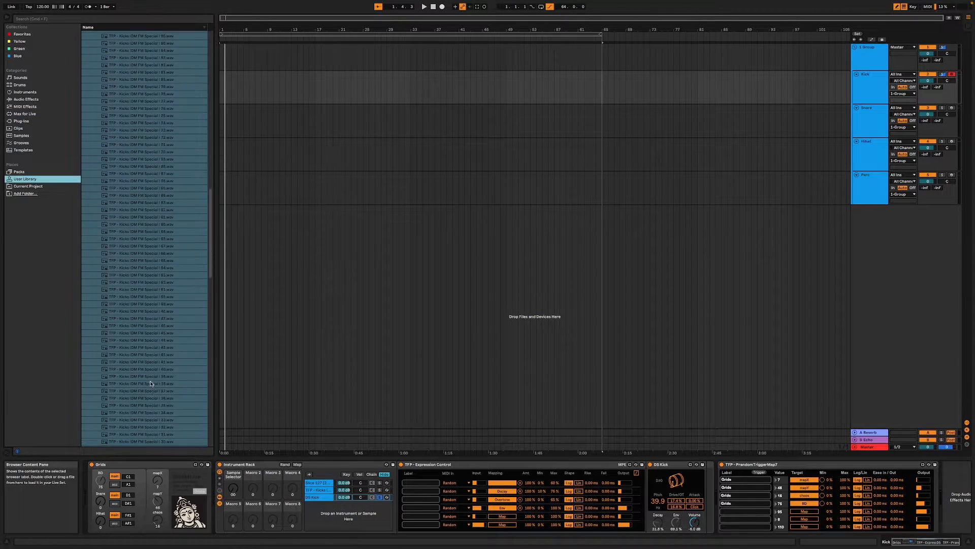
{"action": "scroll", "coordinate": [151, 383], "scroll_direction": "down", "scroll_amount": 20}
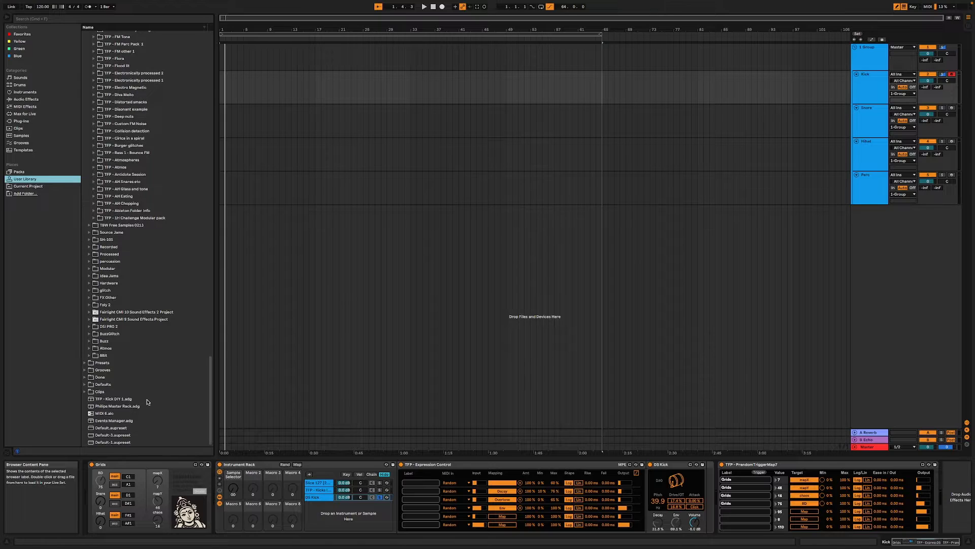
{"action": "left_click_drag", "start_coordinate": [128, 400], "coordinate": [357, 511]}
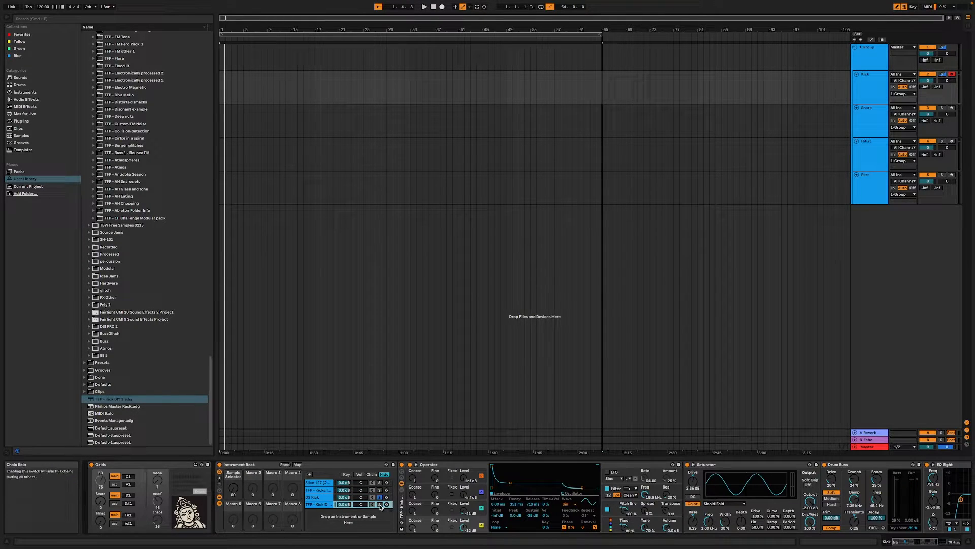
{"action": "left_click", "coordinate": [380, 504]}
{"action": "key", "text": "a"}
{"action": "key", "text": "a"}
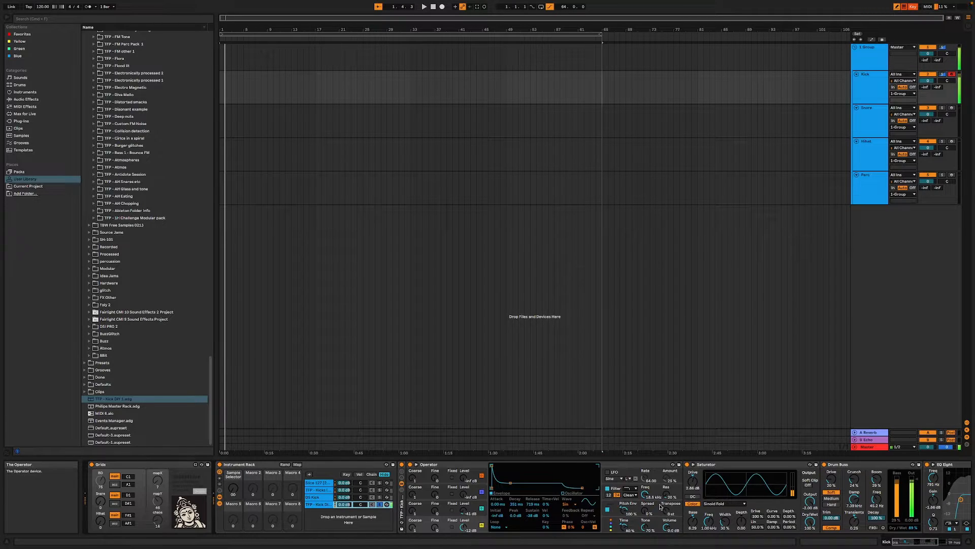
- Adjust the decay breakpoint of Operator's pitch envelope in the fourth chain and audition the kick repeatedly
{"action": "left_click", "coordinate": [617, 503]}
{"action": "left_click_drag", "start_coordinate": [504, 488], "coordinate": [504, 485]}
{"action": "key", "text": "a"}
{"action": "key", "text": "a"}
{"action": "key", "text": "a"}
{"action": "key", "text": "a"}
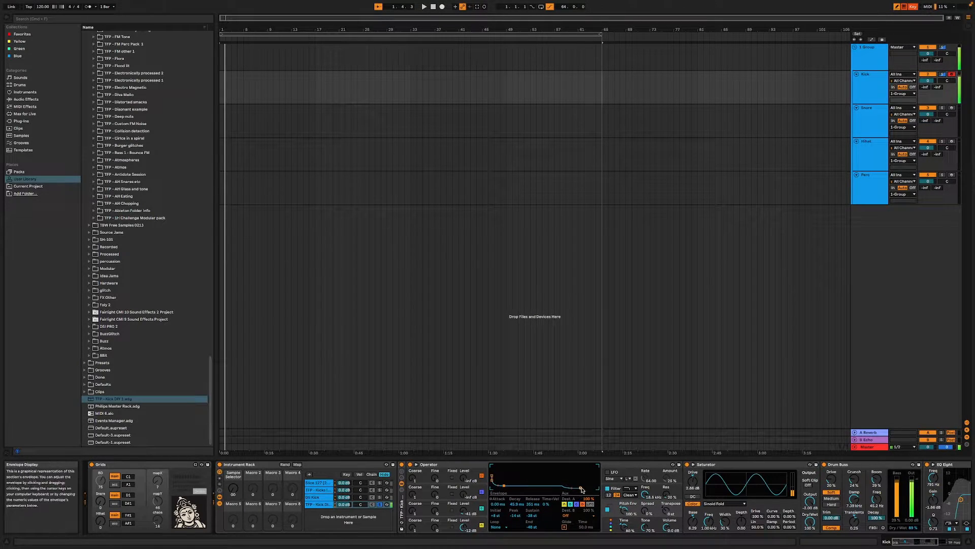
- Set Operator's number of voices to 1 in its global settings and audition the kick
{"action": "left_click", "coordinate": [614, 526]}
{"action": "left_click", "coordinate": [494, 526]}
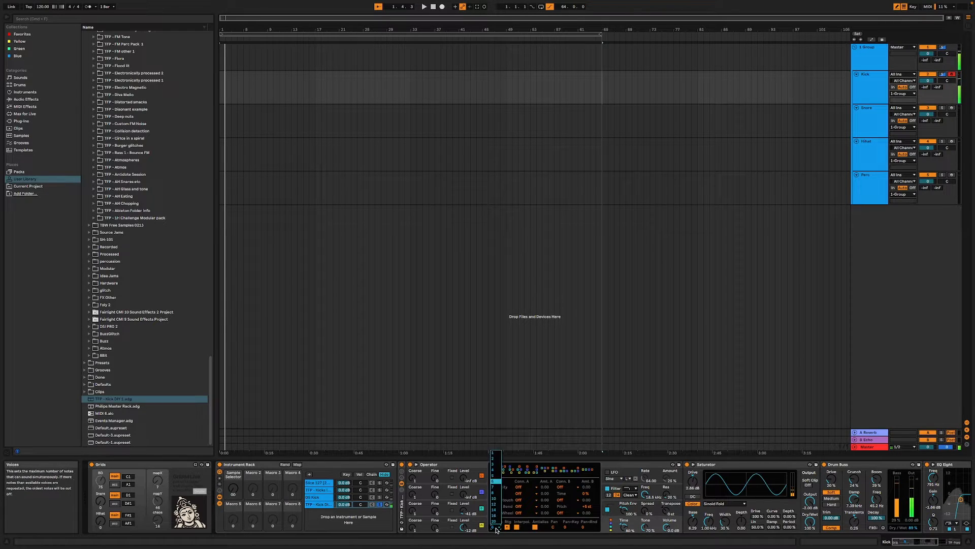
{"action": "left_click", "coordinate": [495, 454]}
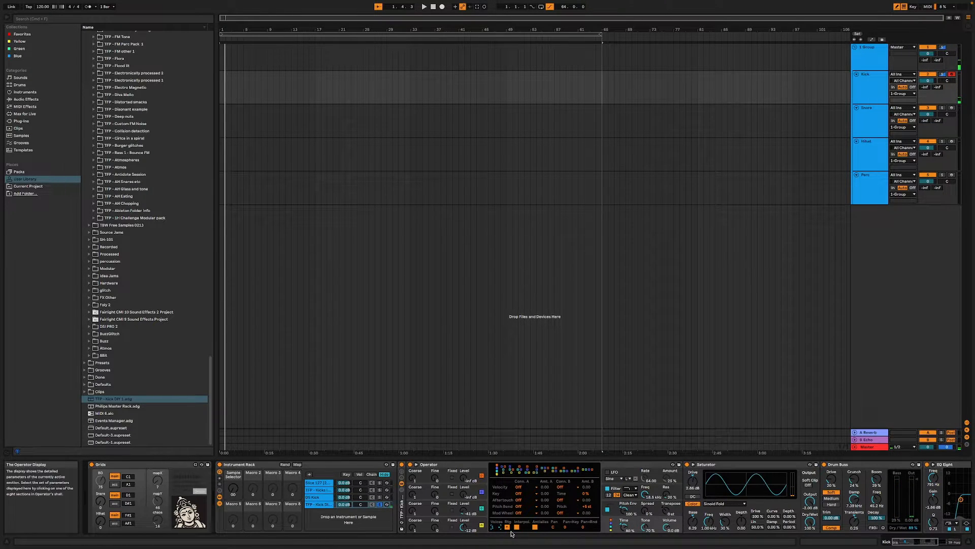
{"action": "key", "text": "a"}
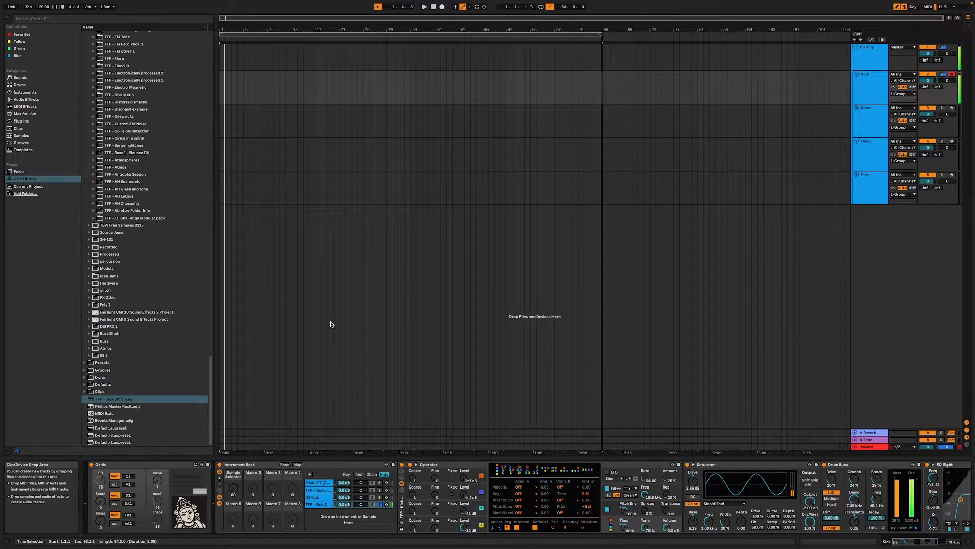
- Add the TFP - Expression Control Max MIDI effect before Operator in the rack's fourth chain
{"action": "left_click", "coordinate": [37, 108]}
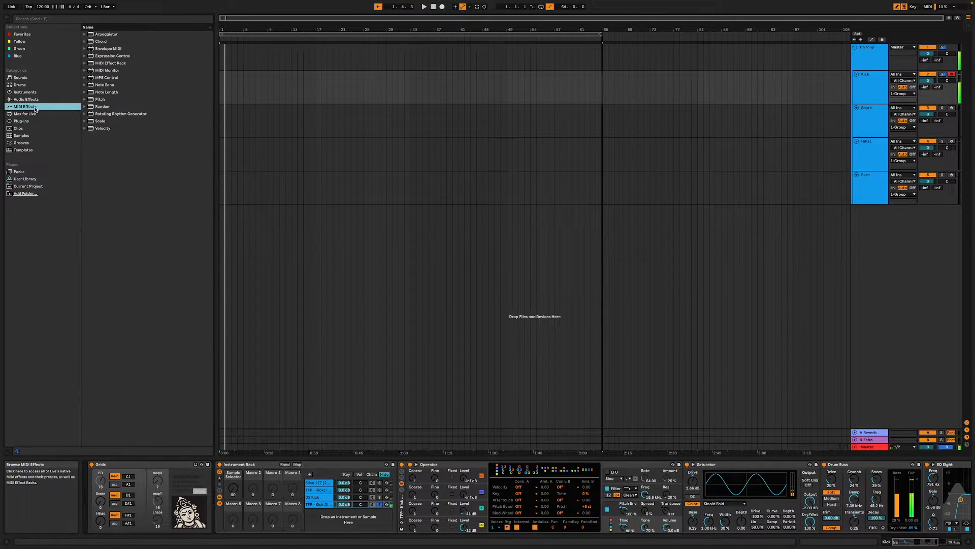
{"action": "left_click", "coordinate": [24, 122]}
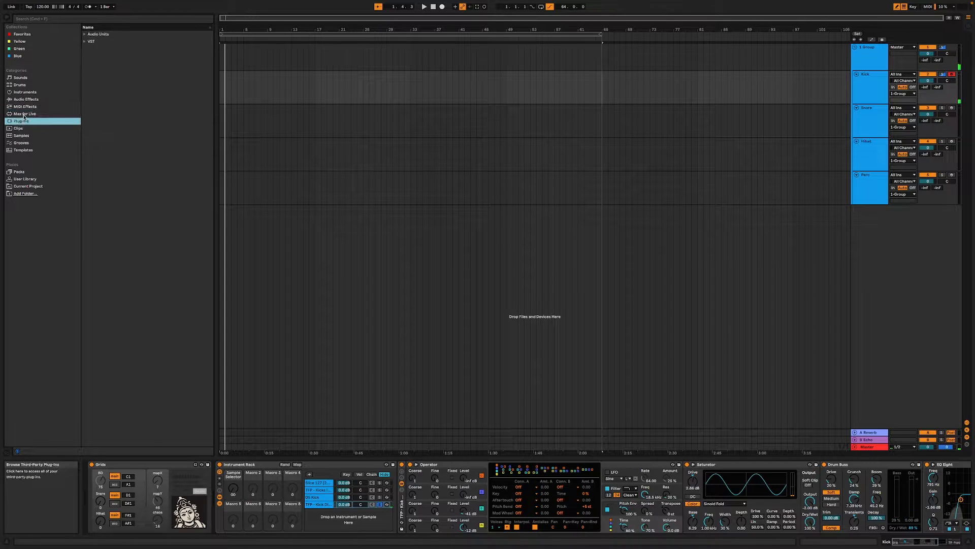
{"action": "left_click", "coordinate": [25, 115]}
{"action": "left_click_drag", "start_coordinate": [117, 161], "coordinate": [402, 489]}
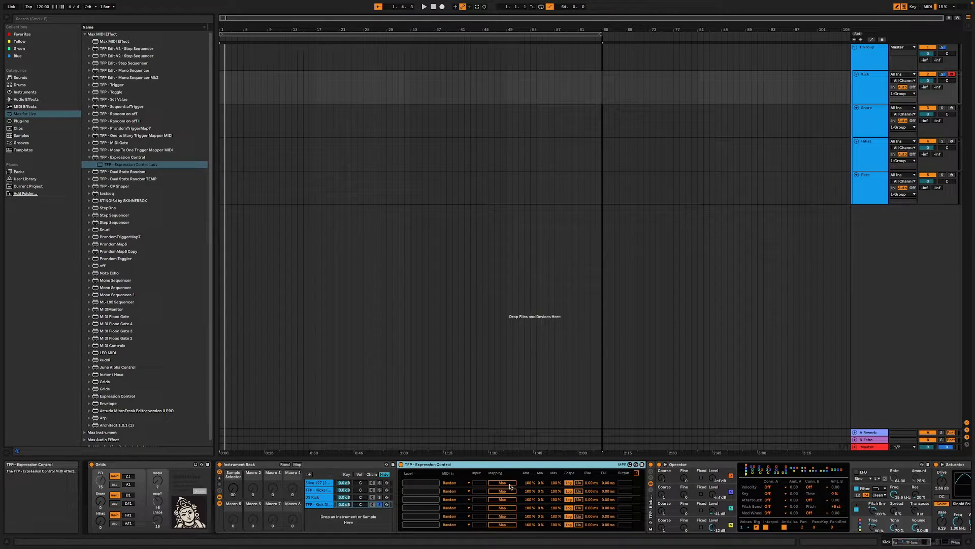
- Map the fourth chain's first Random modulator to Saturator's Base, audition the kick and lower the modulation's maximum
{"action": "left_click_drag", "start_coordinate": [922, 541], "coordinate": [937, 542]}
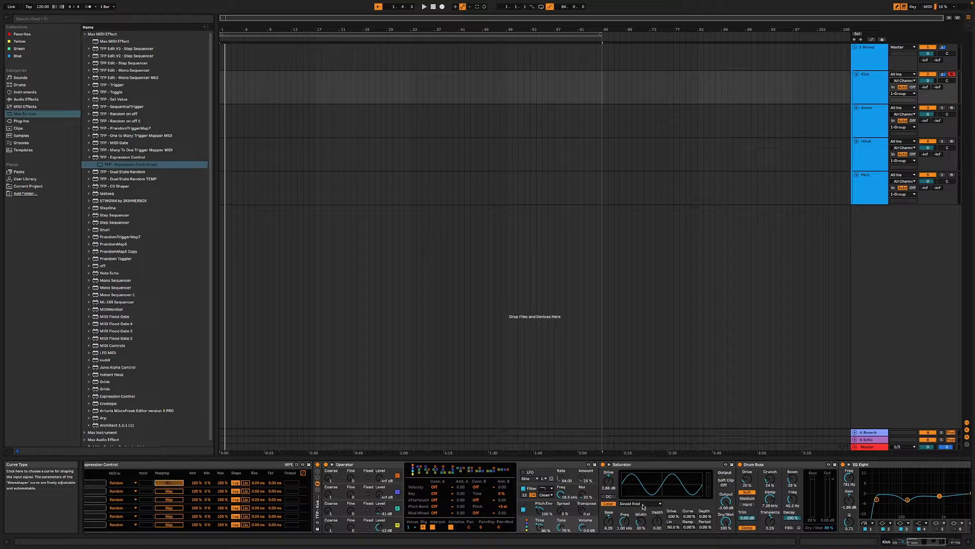
{"action": "left_click", "coordinate": [609, 522]}
{"action": "key", "text": "a"}
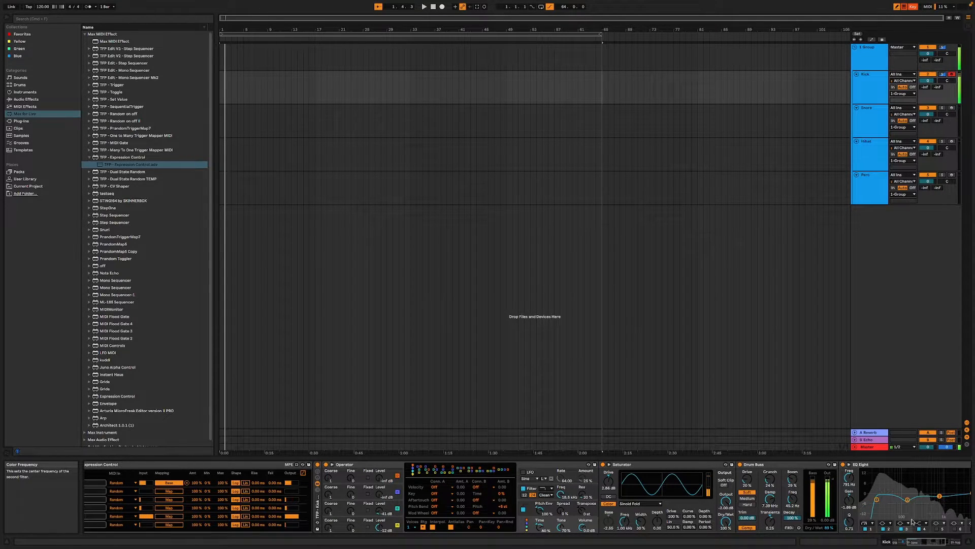
{"action": "left_click_drag", "start_coordinate": [922, 542], "coordinate": [903, 542]}
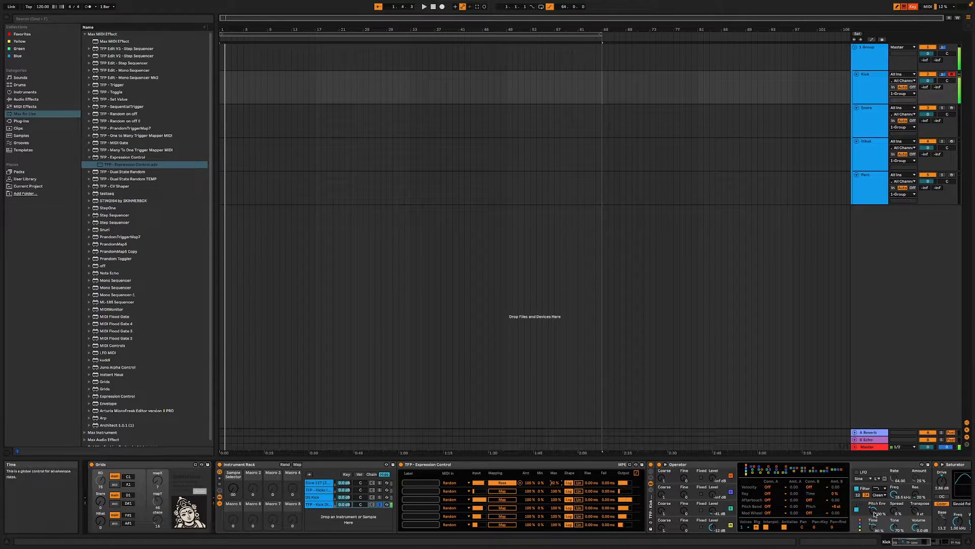
- Lower Operator's global Time, then map the second Random modulator to Operator's Tone and the third to its Time
{"action": "left_click_drag", "start_coordinate": [873, 529], "coordinate": [873, 539]}
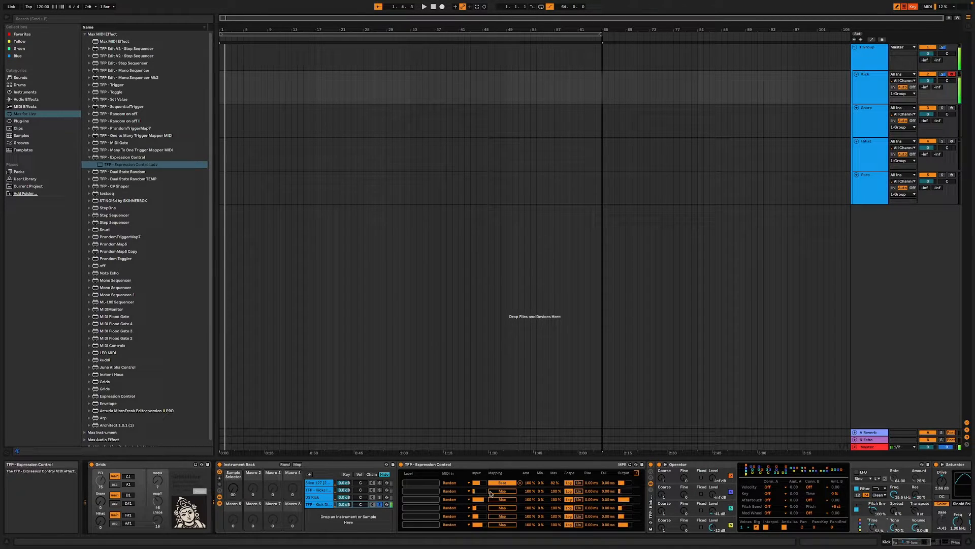
{"action": "left_click", "coordinate": [510, 491]}
{"action": "left_click", "coordinate": [895, 527]}
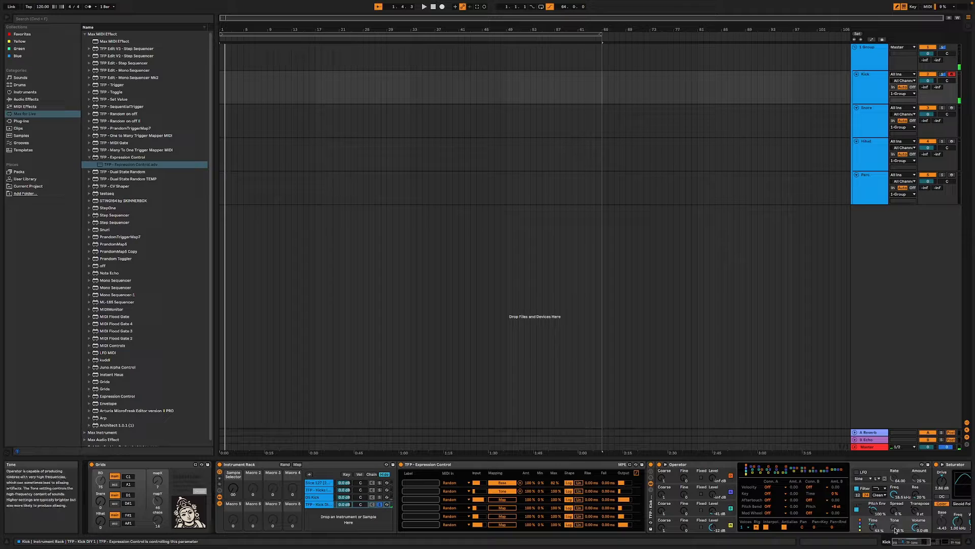
{"action": "left_click", "coordinate": [502, 499]}
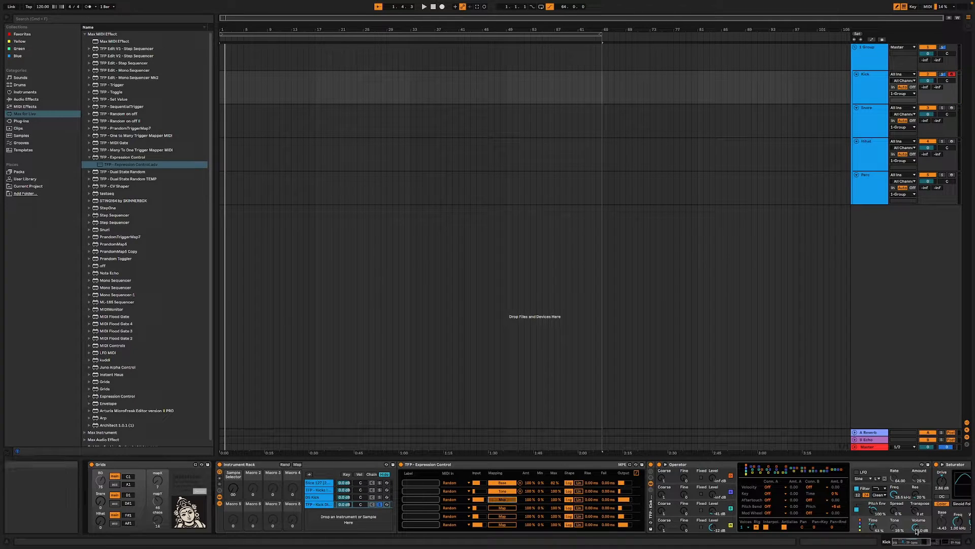
{"action": "left_click", "coordinate": [873, 526]}
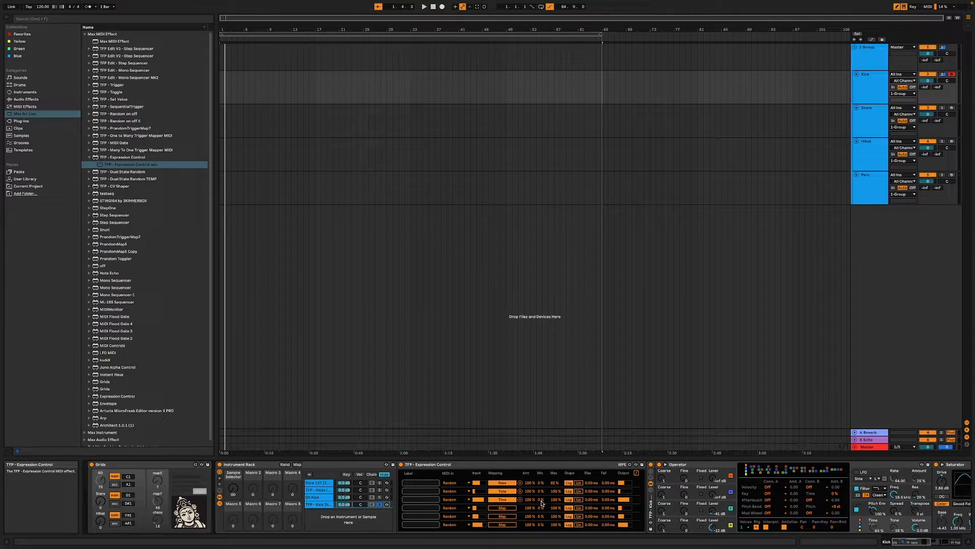
- Limit the Time modulation to a 14 % minimum and a reduced maximum while auditioning the kick
{"action": "left_click_drag", "start_coordinate": [542, 500], "coordinate": [555, 503]}
{"action": "key", "text": "a"}
{"action": "key", "text": "a"}
{"action": "key", "text": "a"}
{"action": "key", "text": "a"}
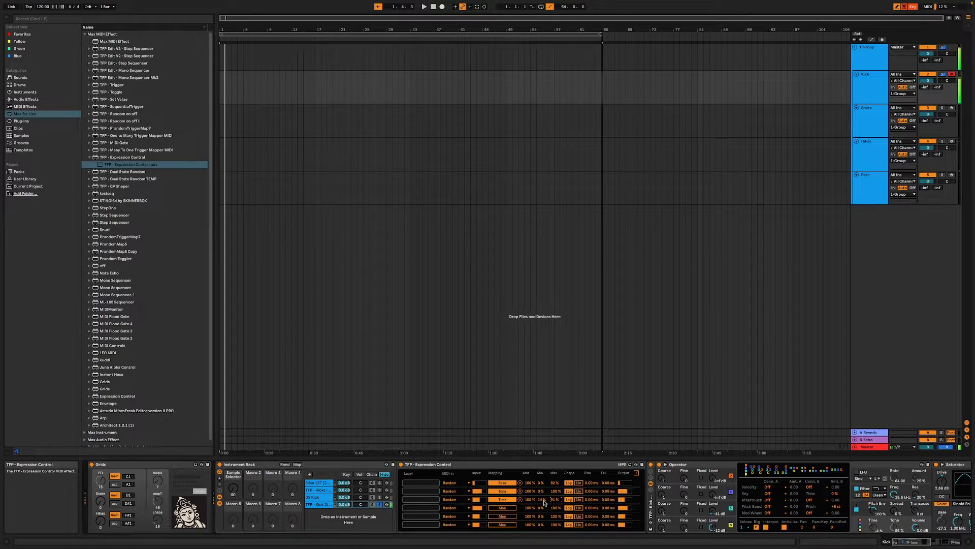
{"action": "left_click_drag", "start_coordinate": [557, 502], "coordinate": [557, 496]}
{"action": "key", "text": "a"}
{"action": "key", "text": "a"}
{"action": "key", "text": "a"}
{"action": "key", "text": "a"}
{"action": "key", "text": "a"}
{"action": "key", "text": "a"}
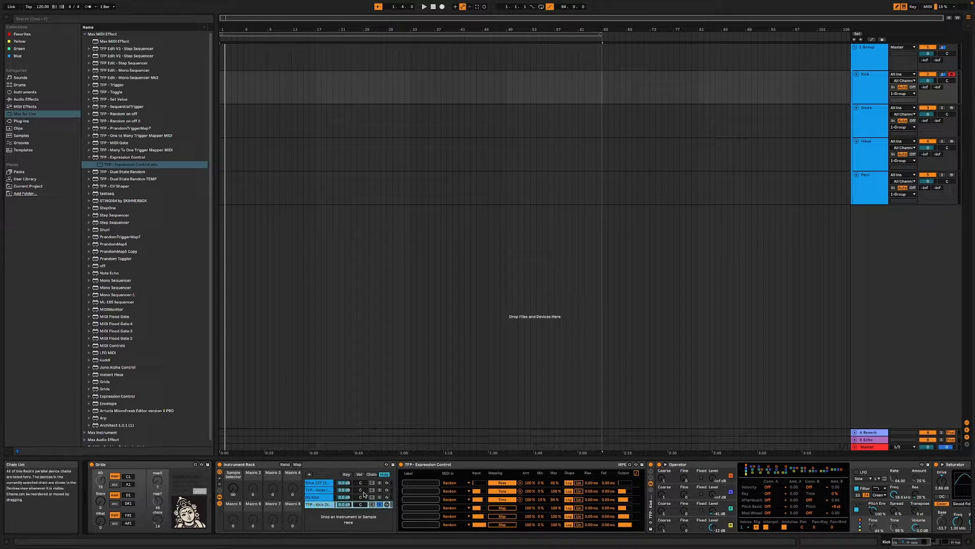
- Unsolo the fourth chain, extend all four chain zones across the full selector range and distribute the ranges equally
{"action": "left_click", "coordinate": [380, 503]}
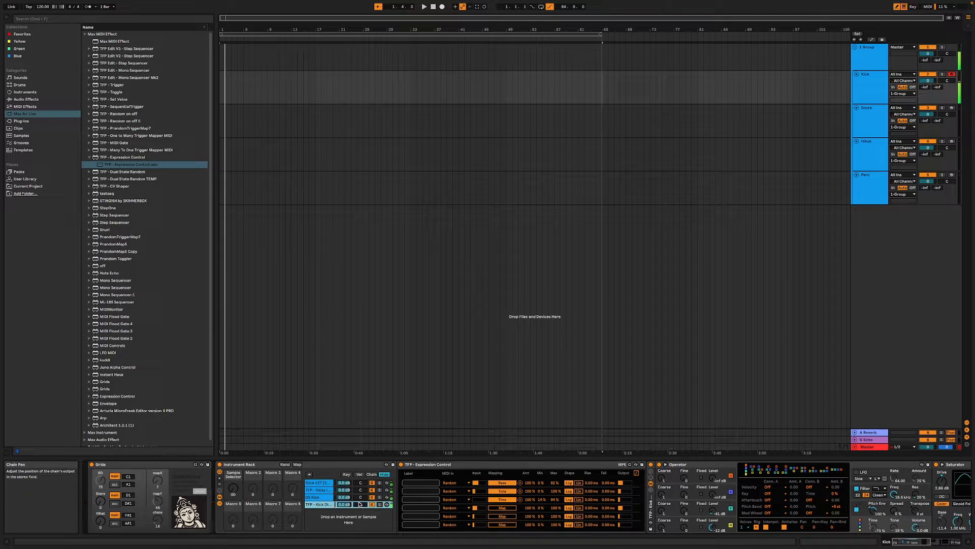
{"action": "left_click", "coordinate": [318, 483], "text": "shift"}
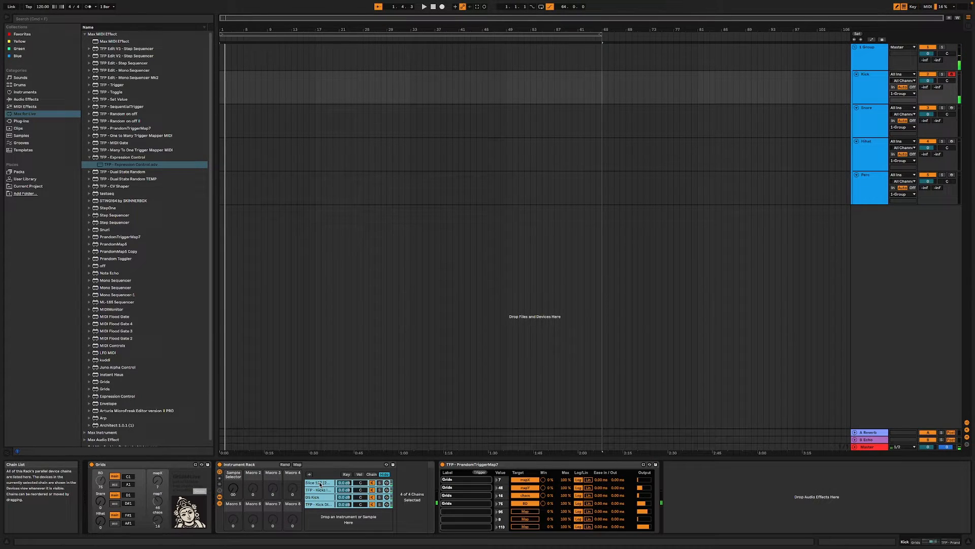
{"action": "left_click", "coordinate": [372, 474]}
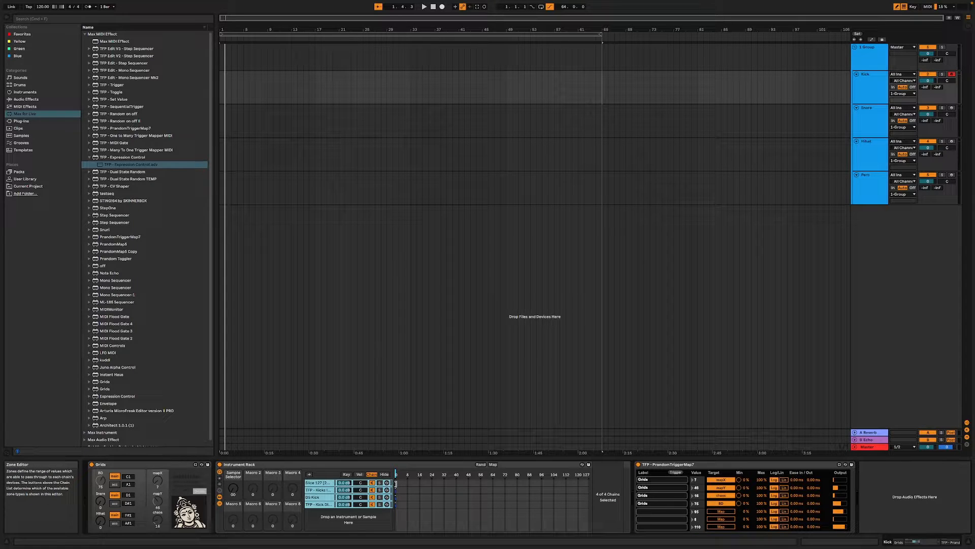
{"action": "left_click_drag", "start_coordinate": [395, 483], "coordinate": [588, 483]}
{"action": "right_click", "coordinate": [460, 488]}
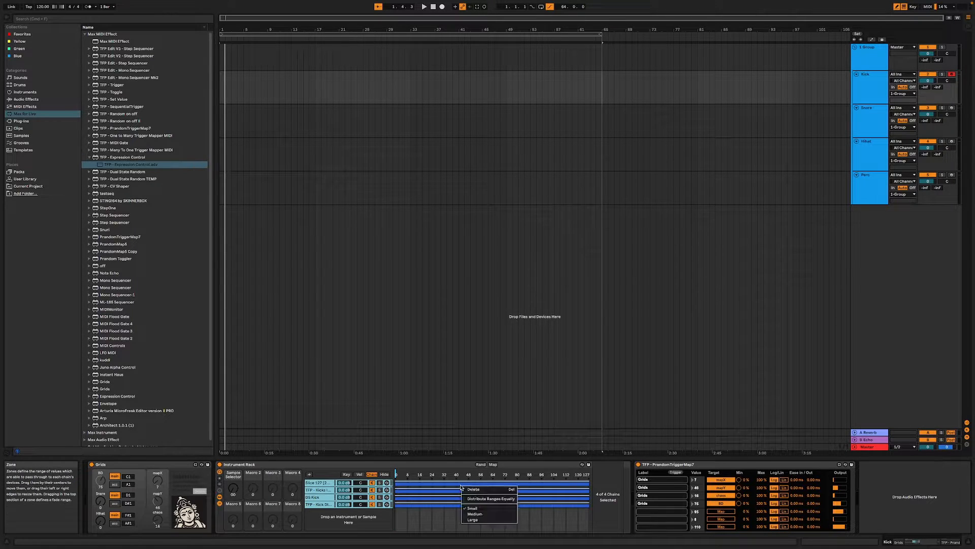
{"action": "left_click", "coordinate": [491, 499]}
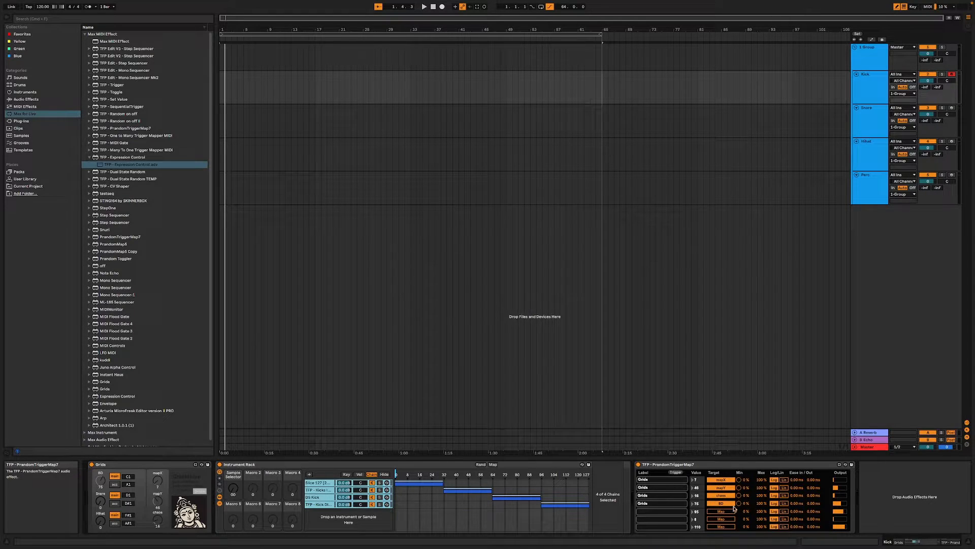
- Trigger TFP - PrandomTriggerMap7, then map its fifth and sixth slots to the chain selector and Sample Selector macro, labelled Chain selector and Sample selector
{"action": "left_click", "coordinate": [676, 473]}
{"action": "left_click", "coordinate": [675, 474]}
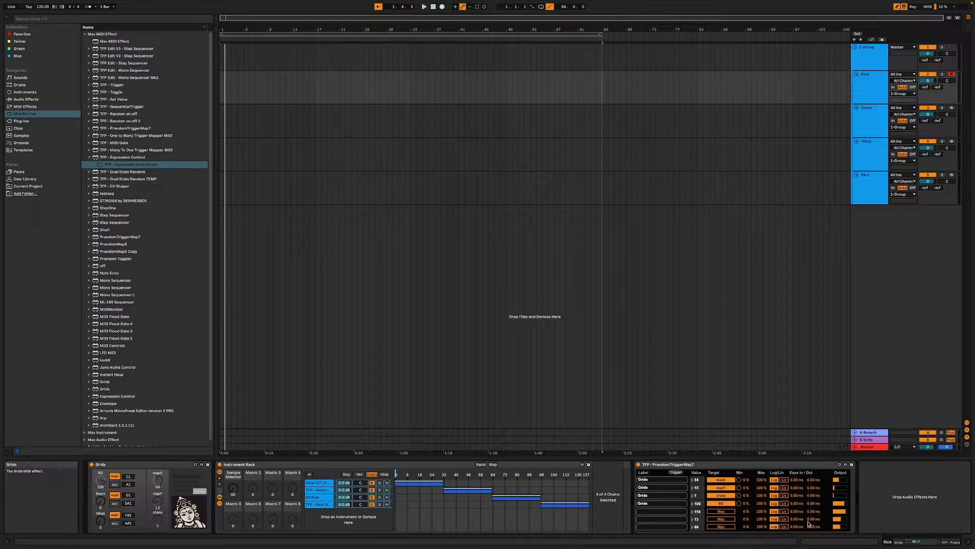
{"action": "left_click", "coordinate": [731, 513]}
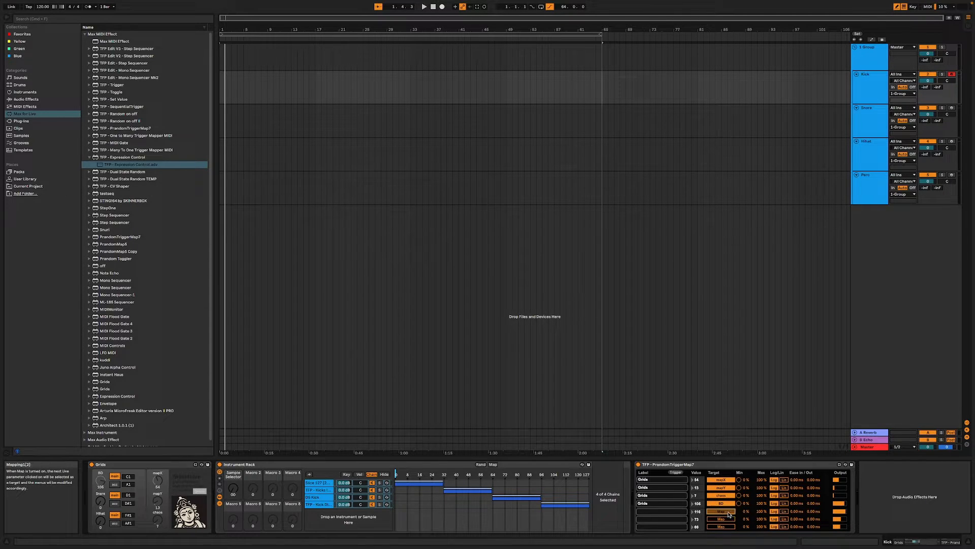
{"action": "left_click", "coordinate": [396, 475]}
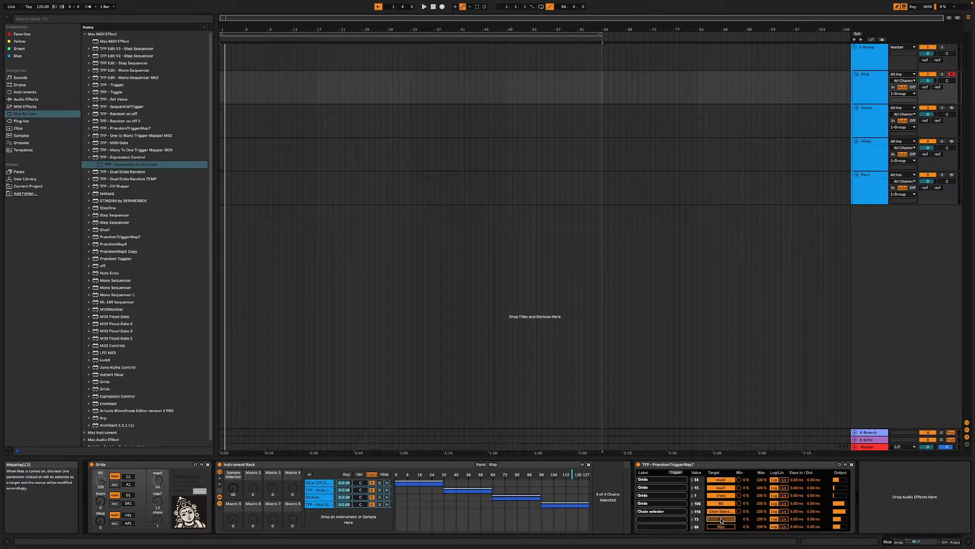
{"action": "left_click", "coordinate": [233, 487]}
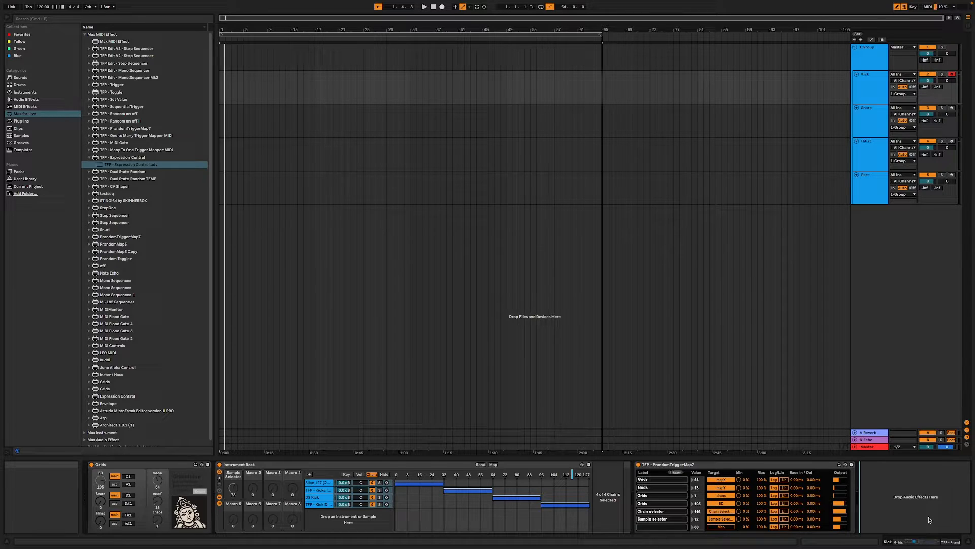
- Play the Kick track and trigger PrandomTriggerMap7 to audition randomised rhythms and kick sounds
{"action": "key", "text": "space"}
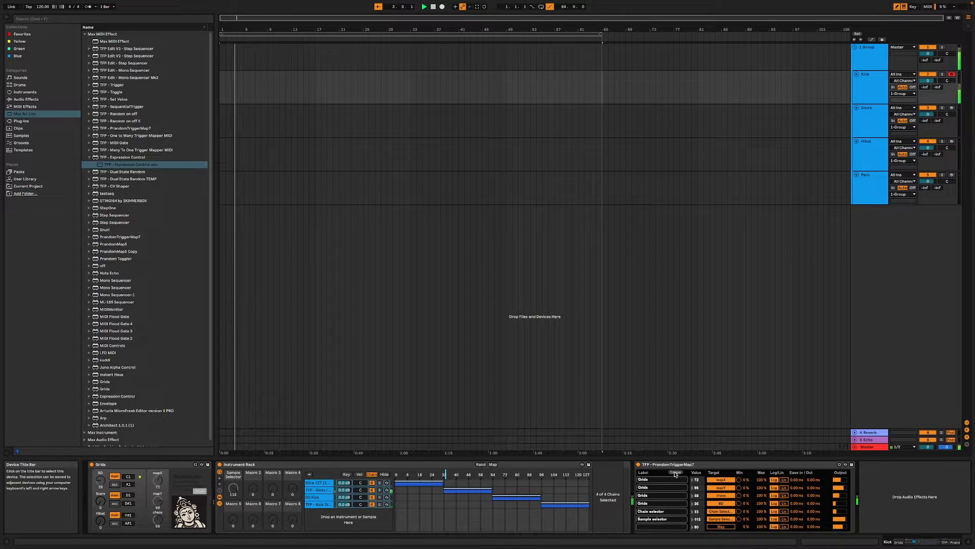
{"action": "left_click", "coordinate": [675, 473]}
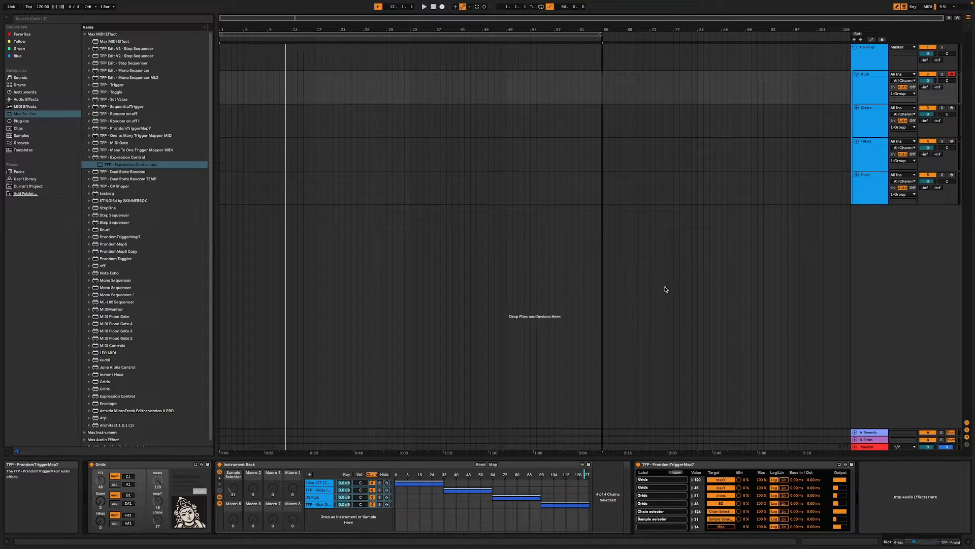
- Select the Snare track and search the User Library for "clap"
{"action": "left_click", "coordinate": [885, 128]}
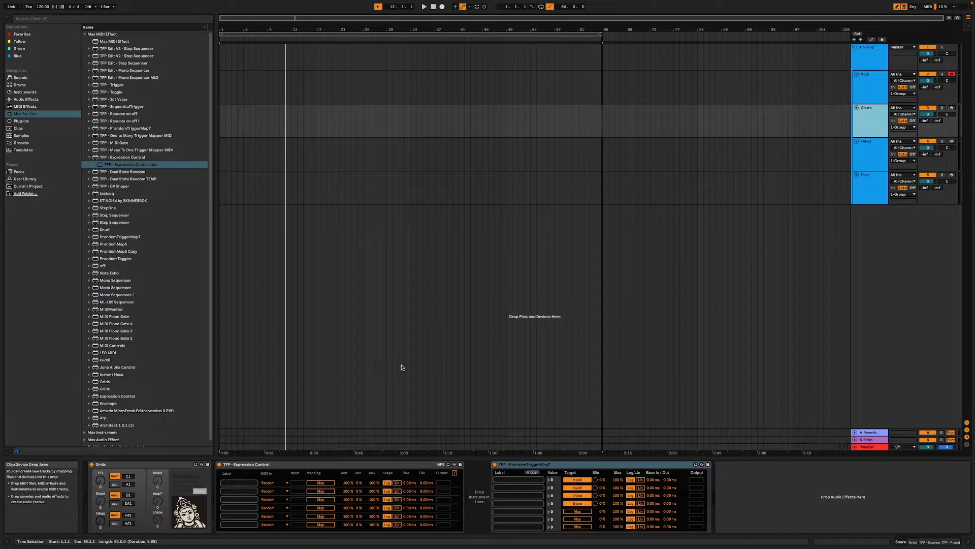
{"action": "left_click", "coordinate": [24, 180]}
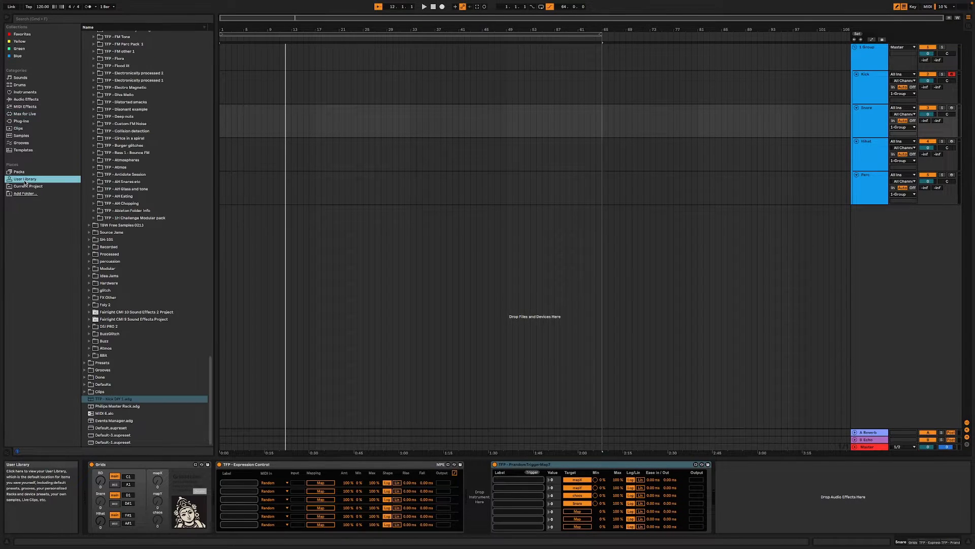
{"action": "left_click", "coordinate": [26, 99]}
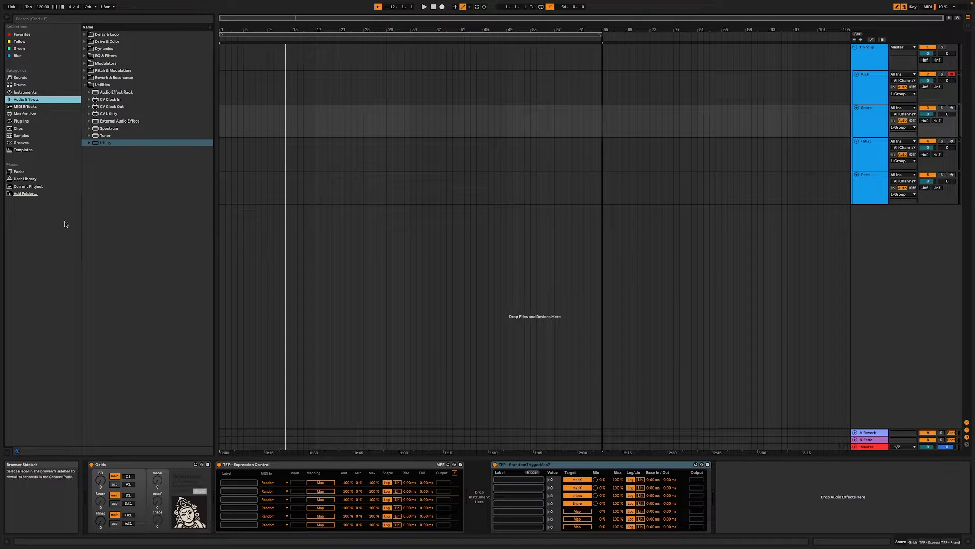
{"action": "left_click", "coordinate": [33, 180]}
{"action": "scroll", "coordinate": [122, 164], "scroll_direction": "up", "scroll_amount": 15}
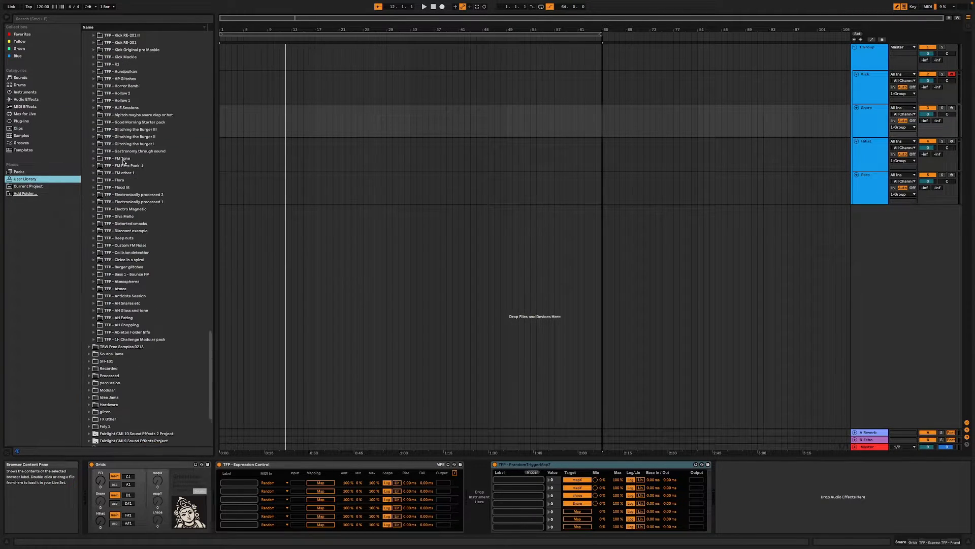
{"action": "left_click", "coordinate": [53, 19]}
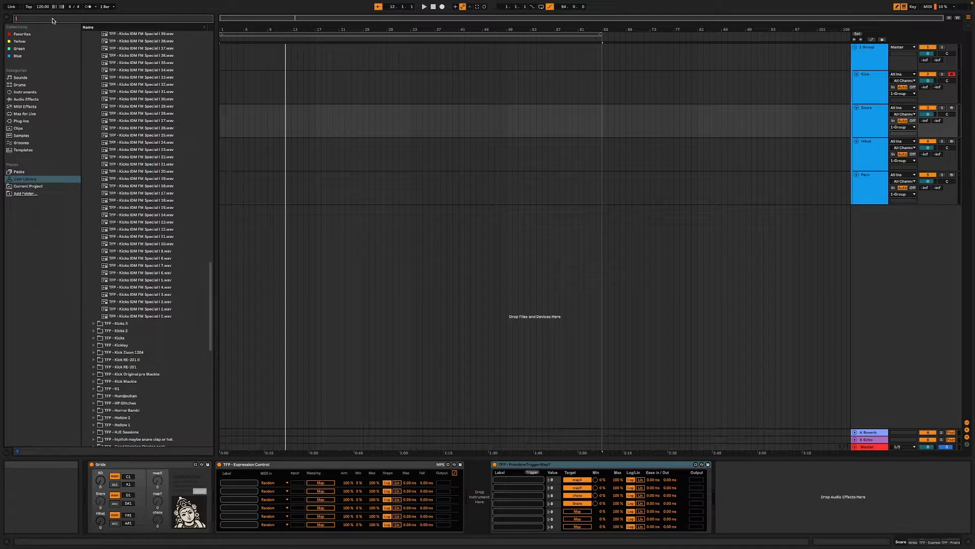
{"action": "type", "text": "clap"}
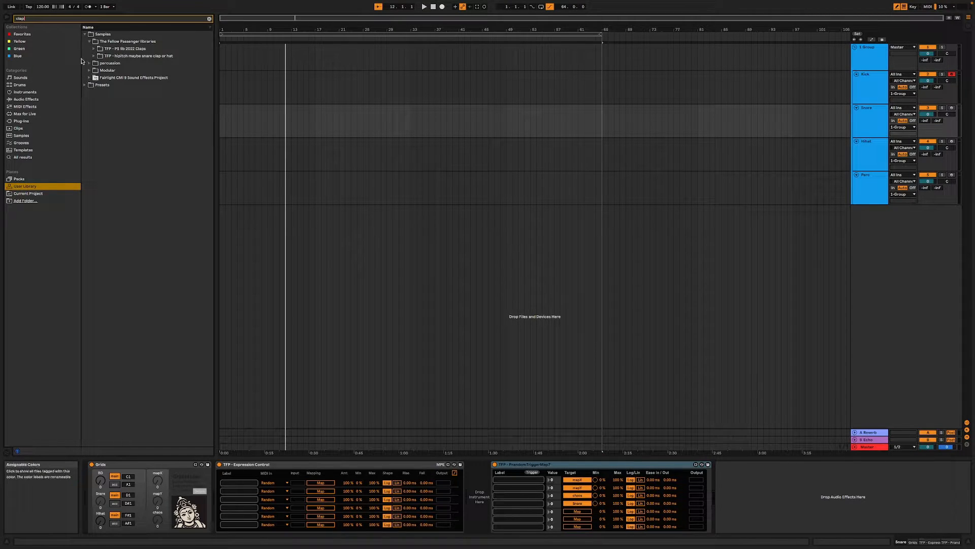
- Load the TFP - Clap Machine.adg preset from the Percussion instrument presets onto the Snare track after Expression Control
{"action": "left_click", "coordinate": [84, 85]}
{"action": "left_click", "coordinate": [89, 49]}
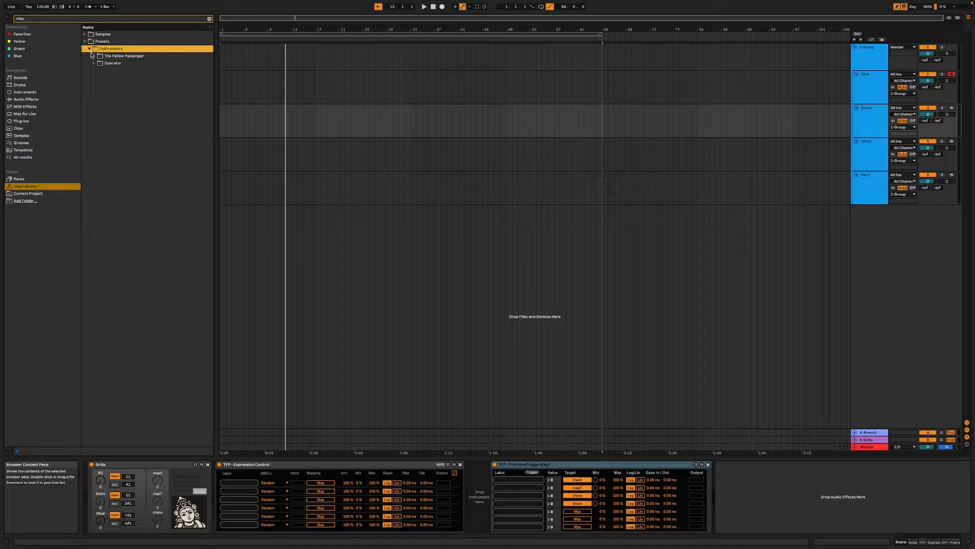
{"action": "left_click", "coordinate": [94, 56]}
{"action": "left_click", "coordinate": [98, 62]}
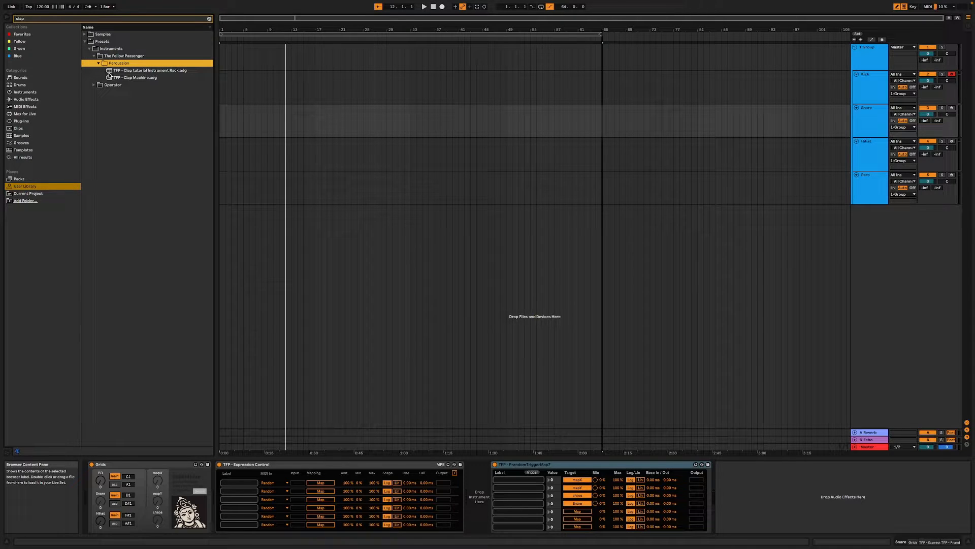
{"action": "left_click", "coordinate": [111, 78]}
{"action": "left_click_drag", "start_coordinate": [113, 81], "coordinate": [483, 501]}
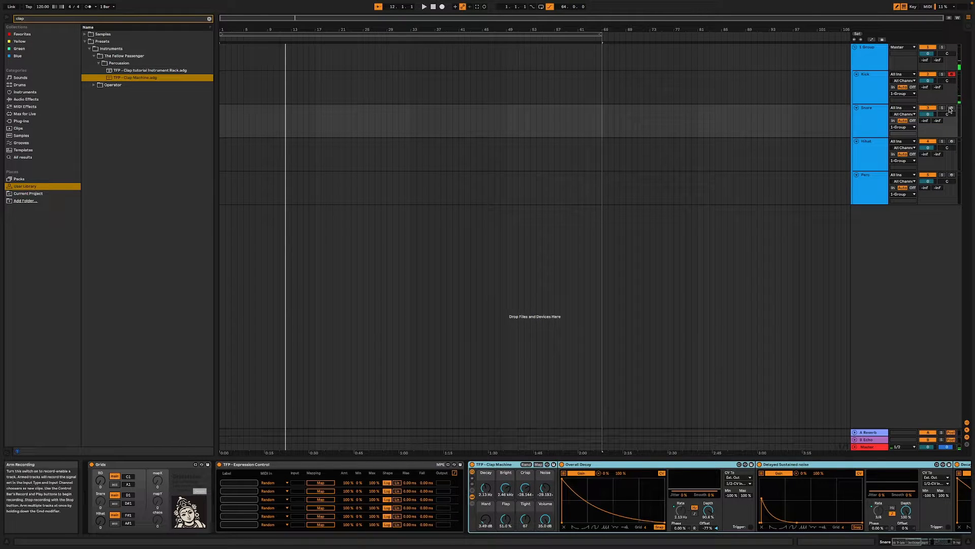
- Arm the Snare track and audition the Clap Machine sound
{"action": "left_click", "coordinate": [951, 108]}
{"action": "key", "text": "a"}
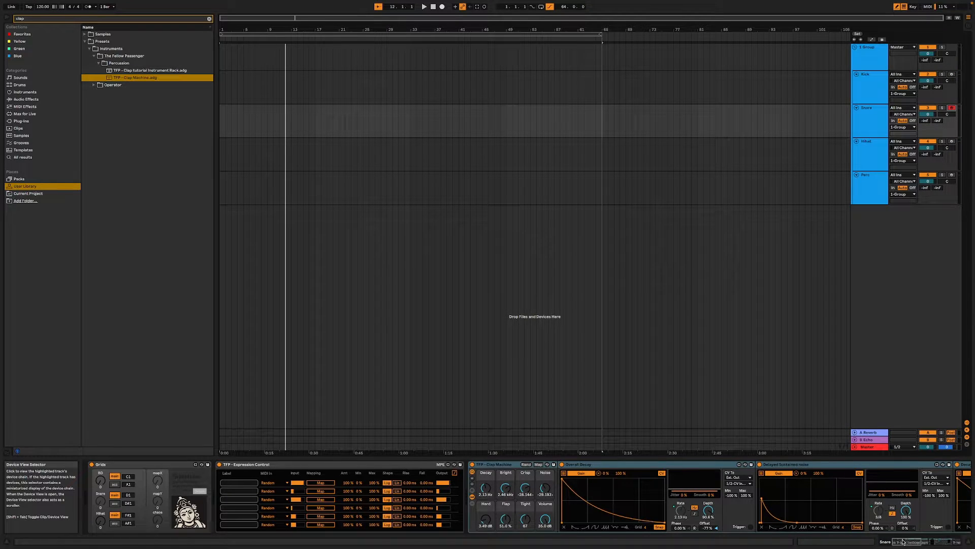
{"action": "mouse_move", "coordinate": [920, 542]}
{"action": "left_mouse_down"}
{"action": "mouse_move", "coordinate": [936, 542]}
{"action": "mouse_move", "coordinate": [915, 543]}
{"action": "left_mouse_up"}
- Group the Clap Machine into an Instrument Rack and move TFP - Expression Control into its chain, before the Clap Machine
{"action": "key", "text": "a"}
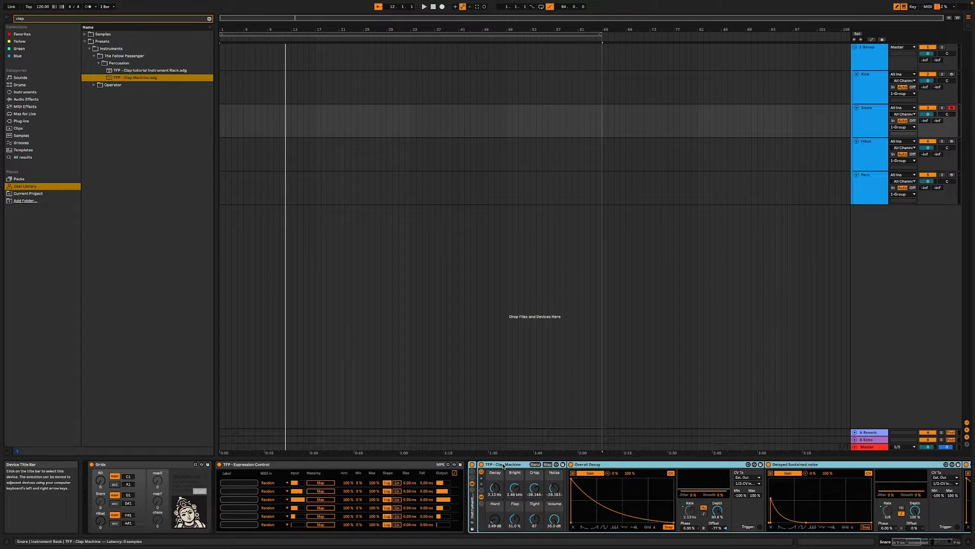
{"action": "left_click", "coordinate": [354, 467]}
{"action": "left_click_drag", "start_coordinate": [354, 467], "coordinate": [478, 473]}
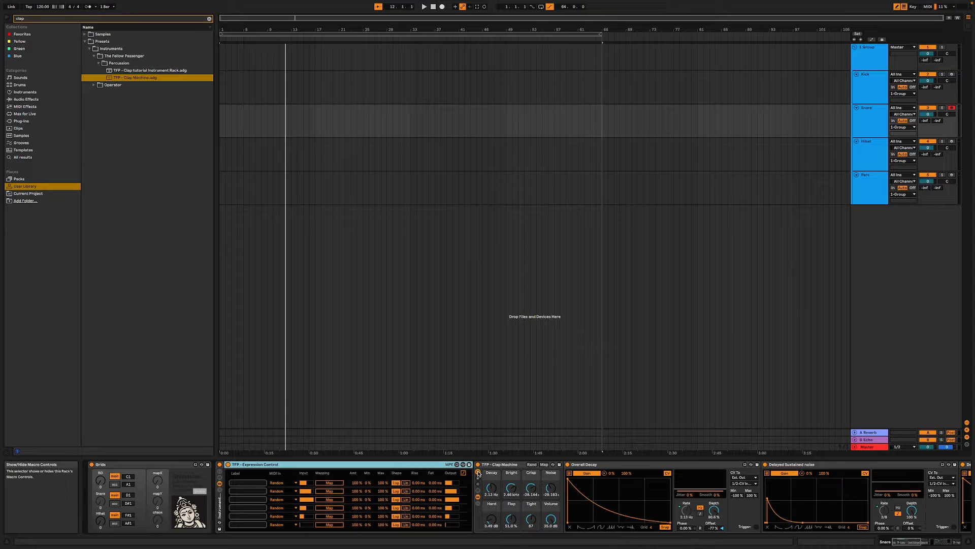
- Map the six Expression Control slots to the Clap Machine's Decay, Bright, Crisp, Noise, Hard and Flap macros
{"action": "left_click", "coordinate": [332, 484]}
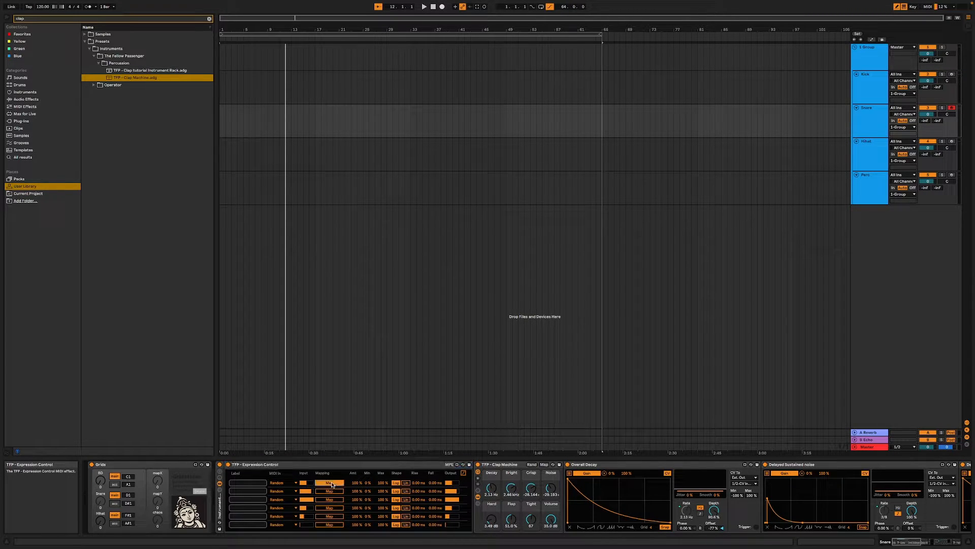
{"action": "left_click", "coordinate": [491, 488]}
{"action": "left_click", "coordinate": [329, 490]}
{"action": "left_click", "coordinate": [511, 488]}
{"action": "left_click", "coordinate": [329, 499]}
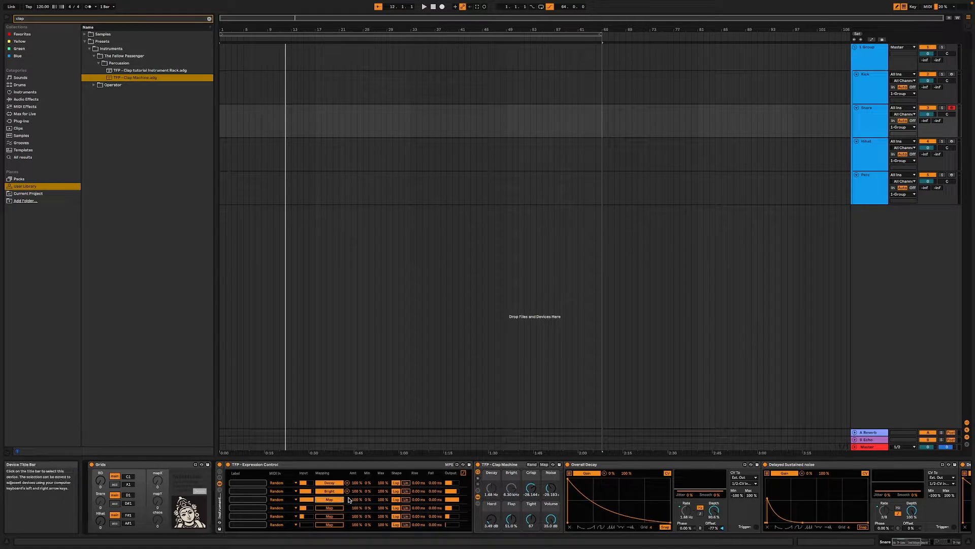
{"action": "left_click", "coordinate": [531, 487]}
{"action": "left_click", "coordinate": [331, 507]}
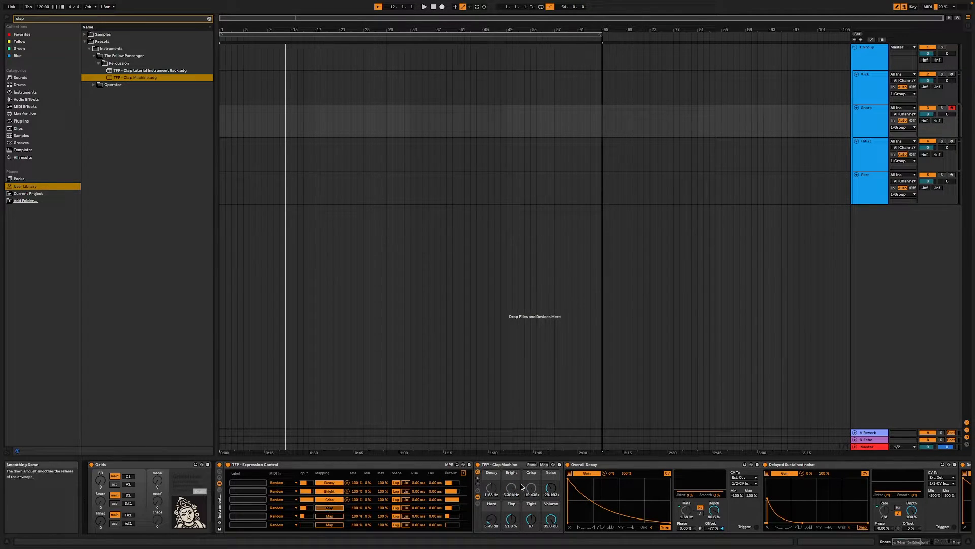
{"action": "left_click", "coordinate": [550, 488]}
{"action": "left_click", "coordinate": [330, 516]}
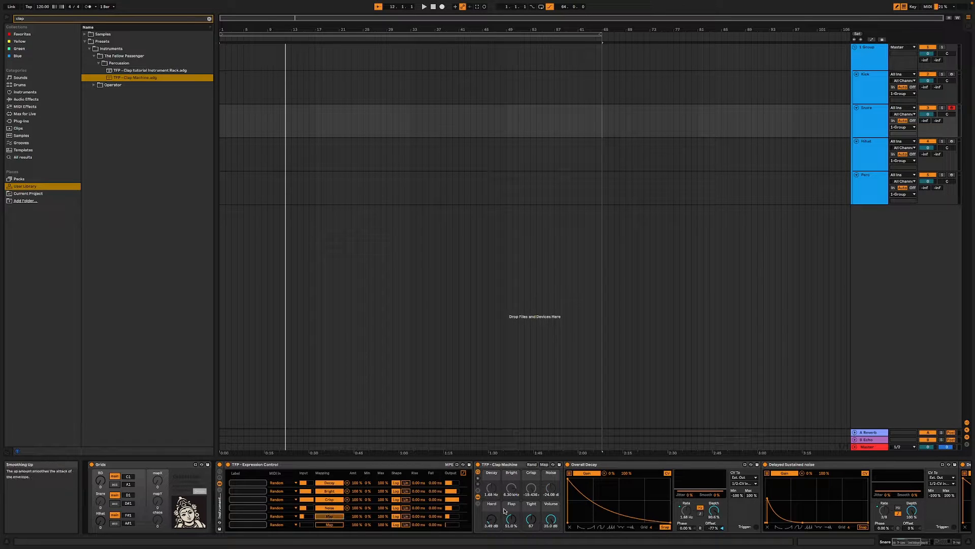
{"action": "left_click", "coordinate": [491, 519]}
{"action": "left_click", "coordinate": [340, 524]}
{"action": "left_click", "coordinate": [512, 519]}
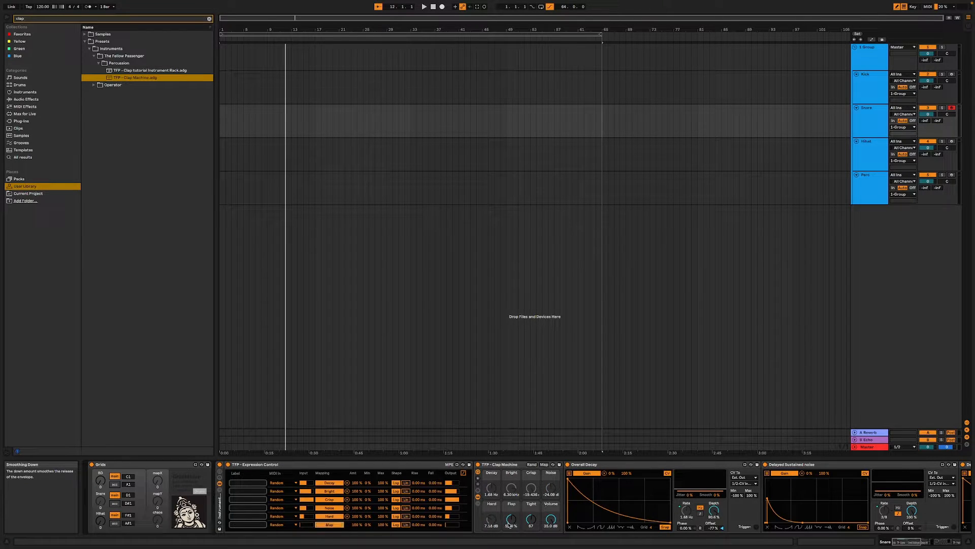
- Search Max for Live for "tfp ex", add a second TFP - Expression Control before the Clap Machine, and map its first slot to Tight
{"action": "left_click", "coordinate": [115, 78]}
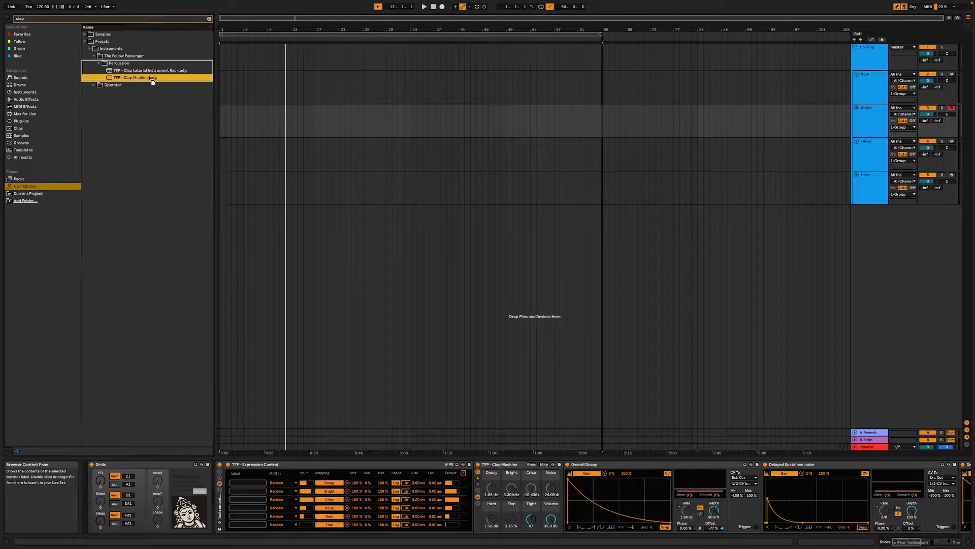
{"action": "left_click", "coordinate": [30, 114]}
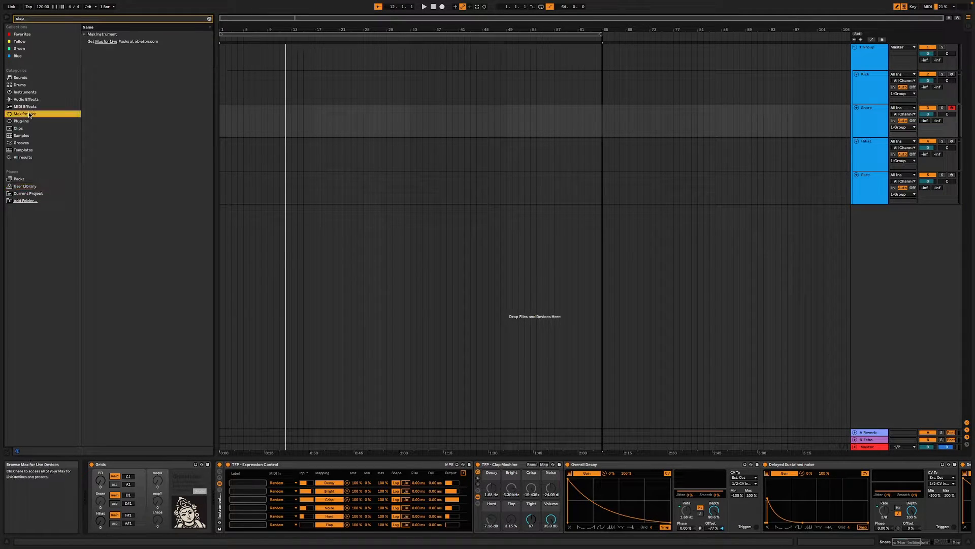
{"action": "left_click", "coordinate": [58, 19]}
{"action": "type", "text": "tfp"}
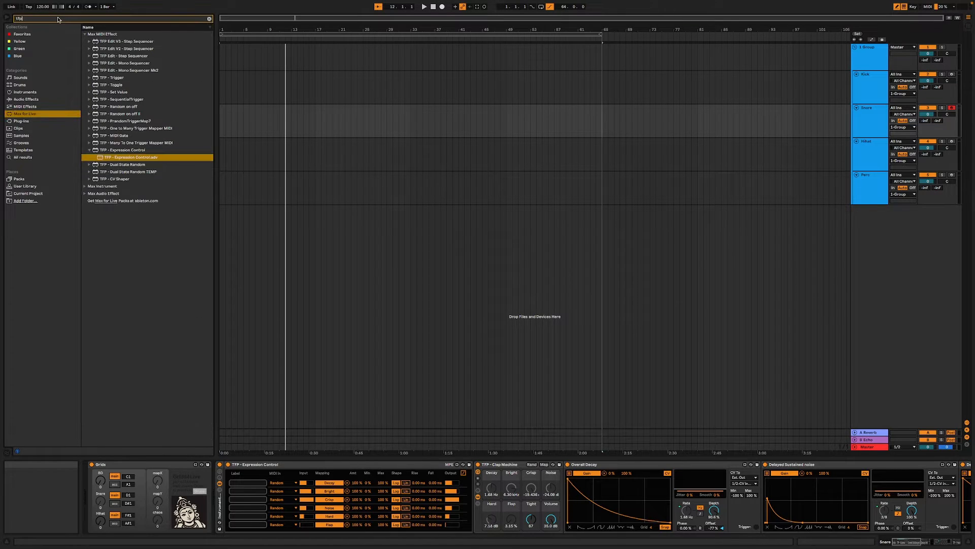
{"action": "type", "text": " ex"}
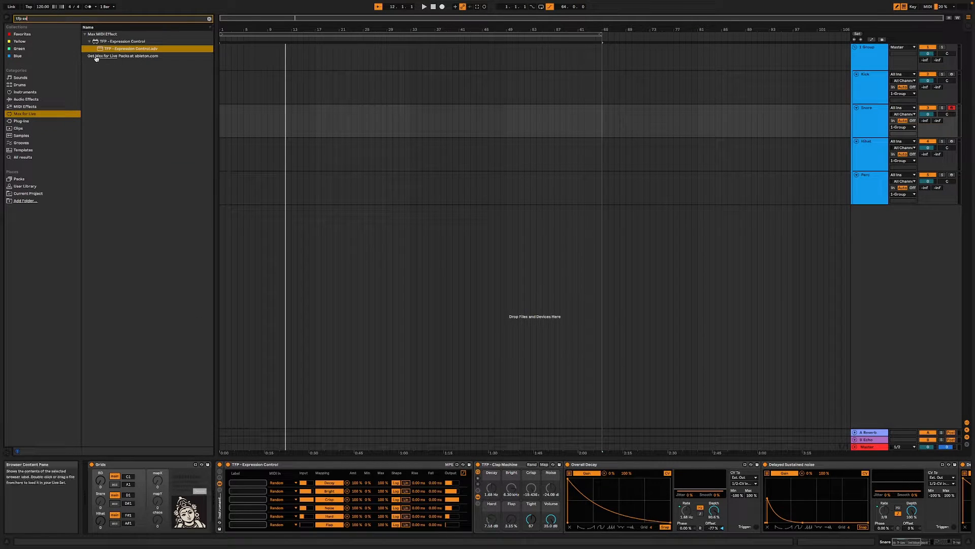
{"action": "left_click_drag", "start_coordinate": [95, 55], "coordinate": [478, 497]}
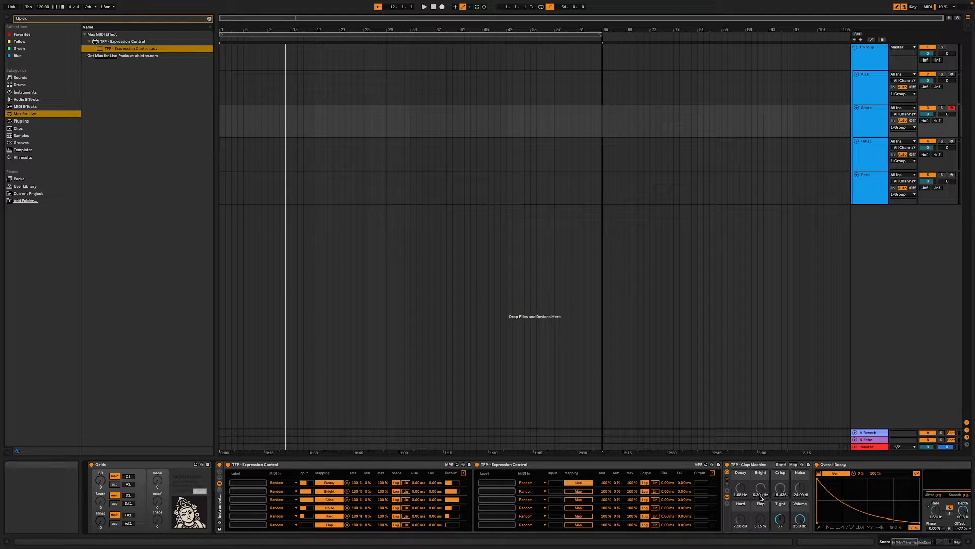
{"action": "left_click", "coordinate": [780, 519]}
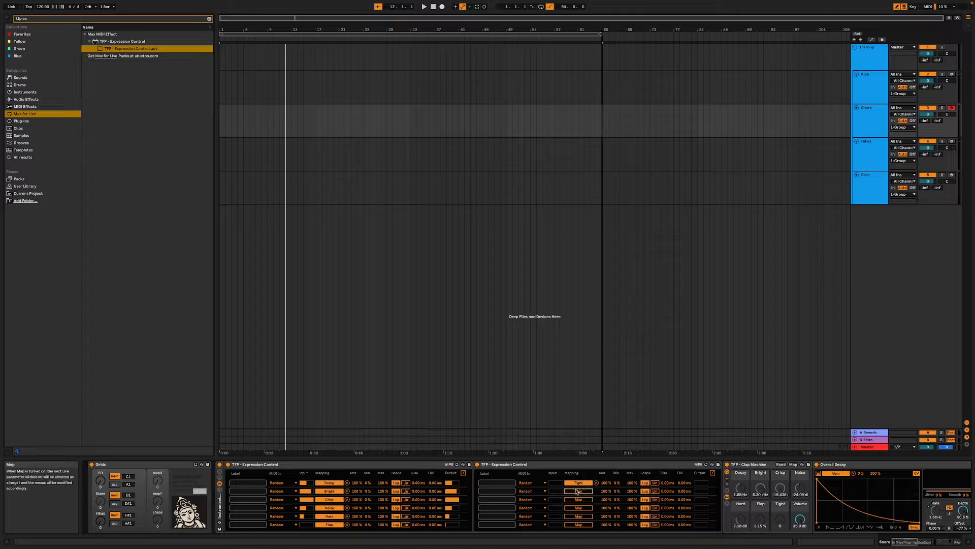
- Audition the clap repeatedly to hear the macros randomised by the two Expression Controls
{"action": "key", "text": "a"}
{"action": "key", "text": "a"}
{"action": "key", "text": "a"}
{"action": "key", "text": "a"}
{"action": "key", "text": "a"}
{"action": "key", "text": "a"}
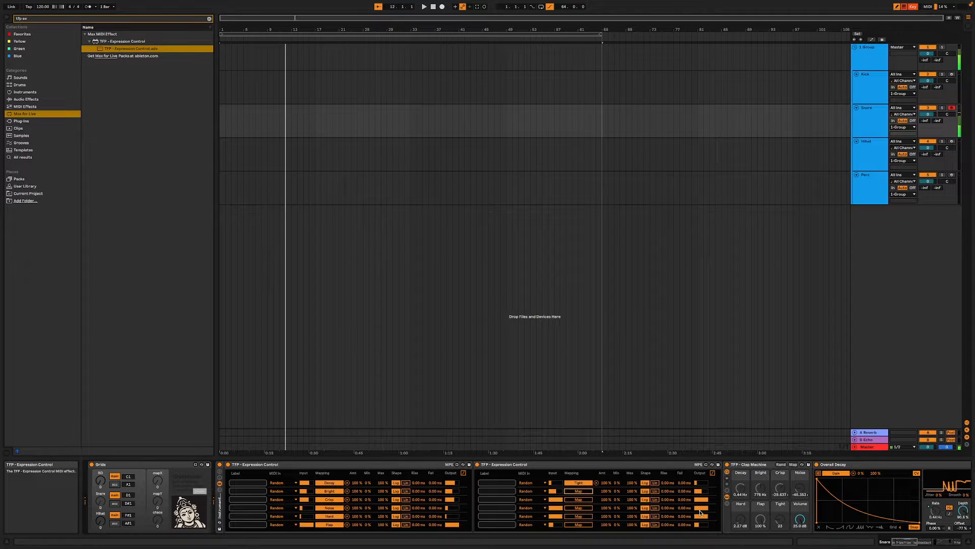
{"action": "key", "text": "a"}
{"action": "key", "text": "a"}
{"action": "key", "text": "a"}
{"action": "key", "text": "a"}
{"action": "key", "text": "a"}
{"action": "key", "text": "a"}
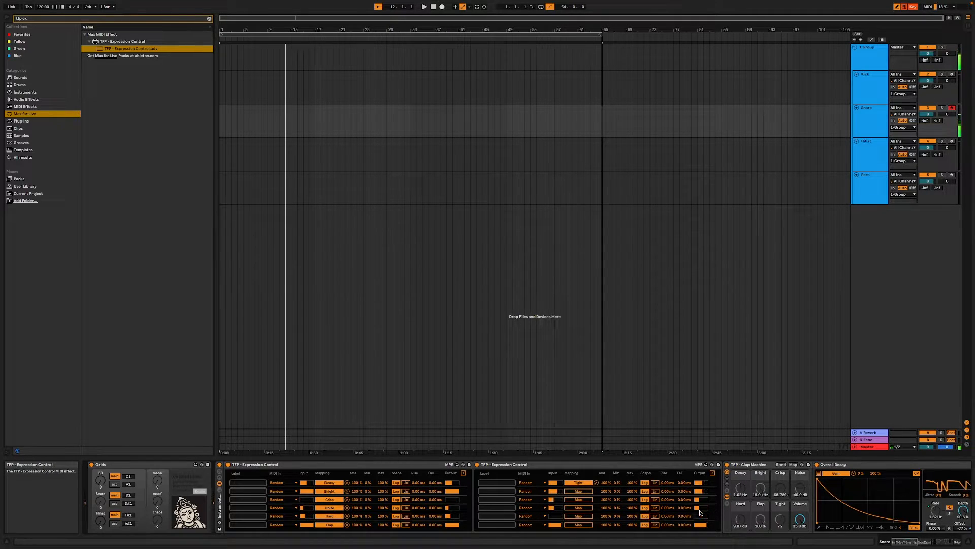
{"action": "key", "text": "a"}
{"action": "key", "text": "a"}
{"action": "key", "text": "a"}
{"action": "key", "text": "a"}
{"action": "key", "text": "a"}
{"action": "key", "text": "a"}
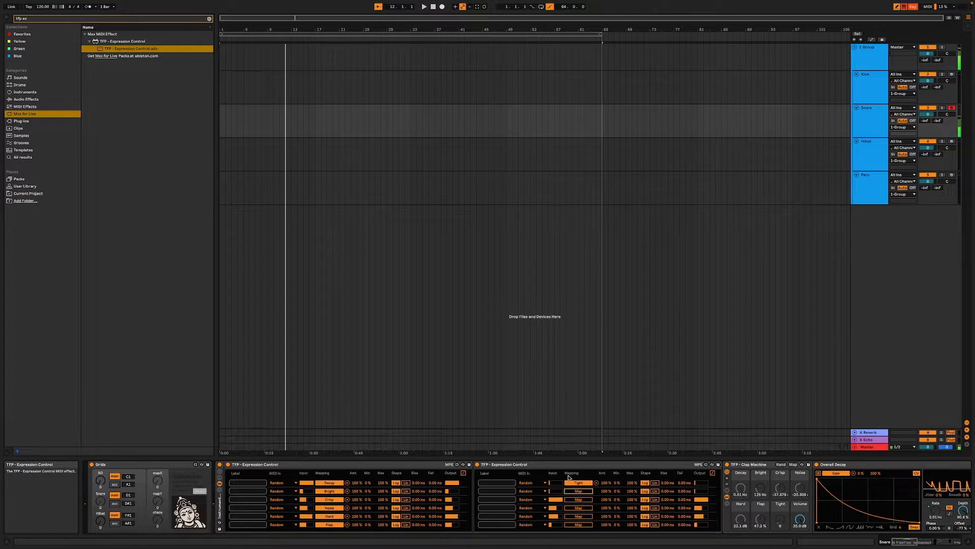
- Delete both TFP - Expression Control devices from the Snare rack and adjust the Clap Machine's Decay, Bright and Crisp macros by ear
{"action": "left_click", "coordinate": [513, 464]}
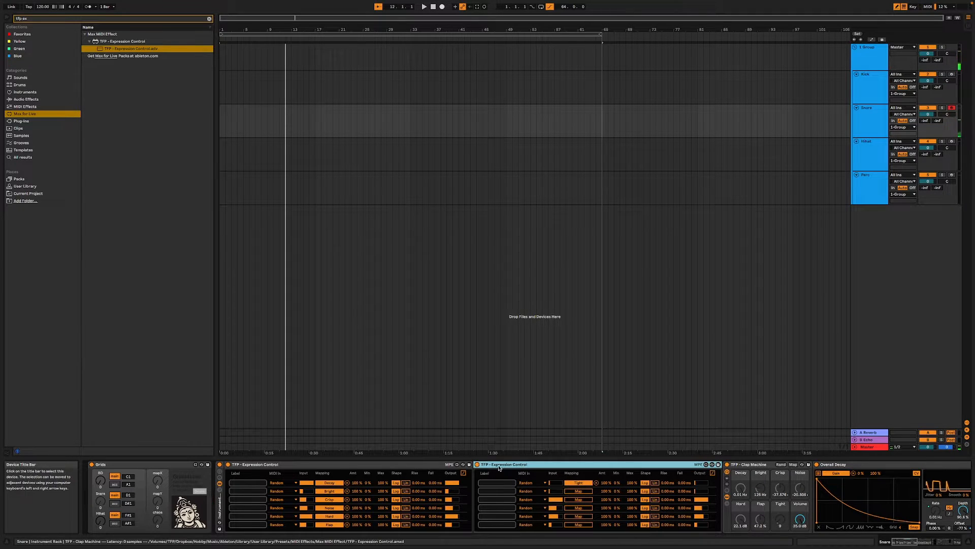
{"action": "key", "text": "a"}
{"action": "key", "text": "a"}
{"action": "left_click", "coordinate": [326, 464]}
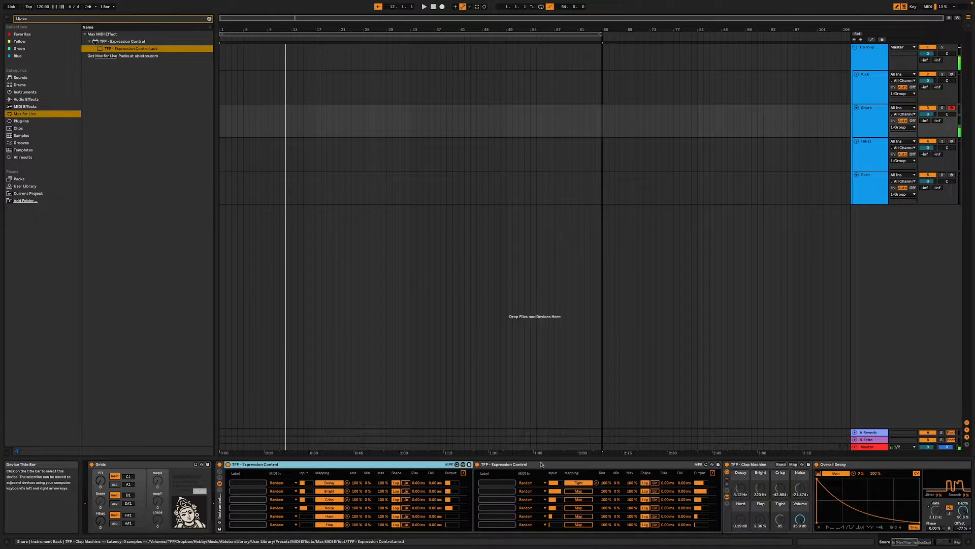
{"action": "key", "text": "Delete"}
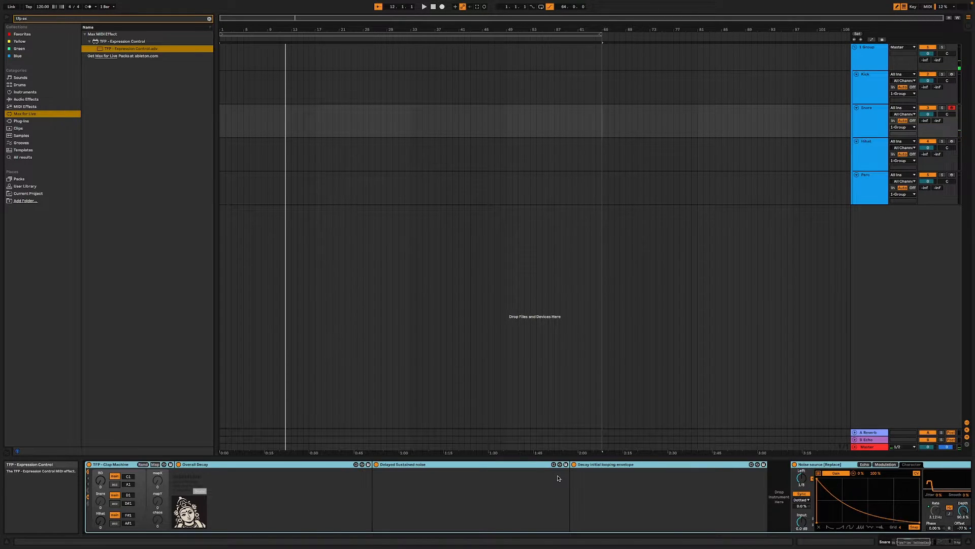
{"action": "key", "text": "ctrl+k"}
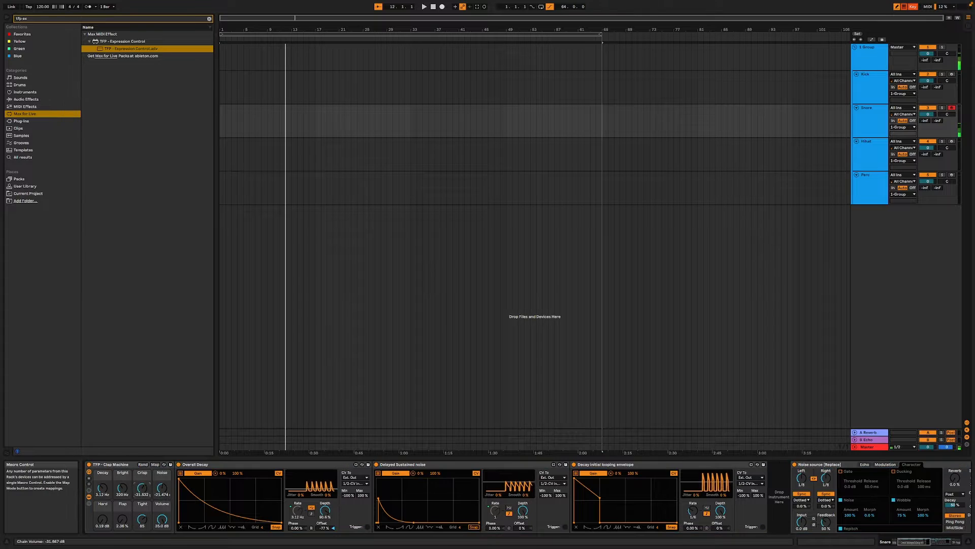
{"action": "left_click_drag", "start_coordinate": [123, 488], "coordinate": [102, 496]}
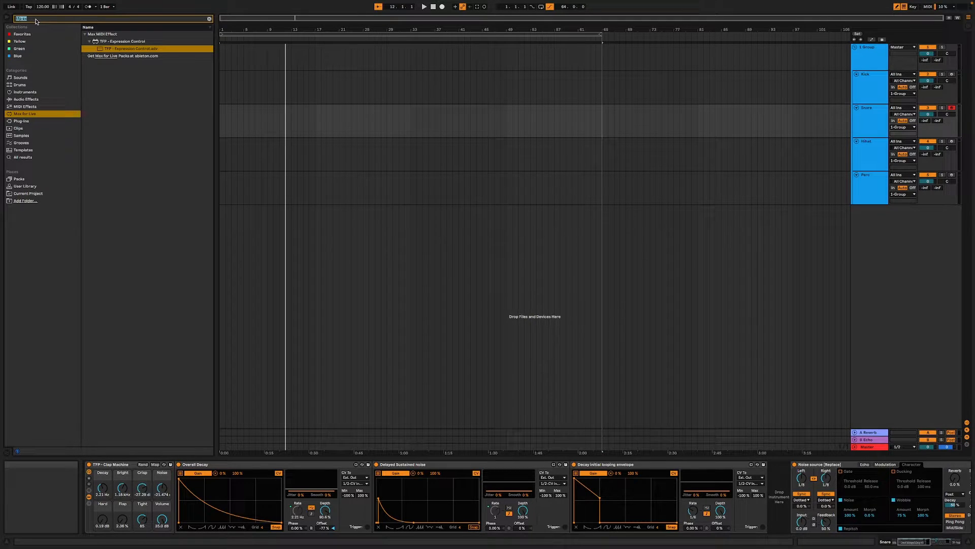
- Search Max for Live for "trigger" and insert the TFP - PrandomTriggerMap7 audio effect before the Clap Machine's Noise source device
{"action": "type", "text": "trigger"}
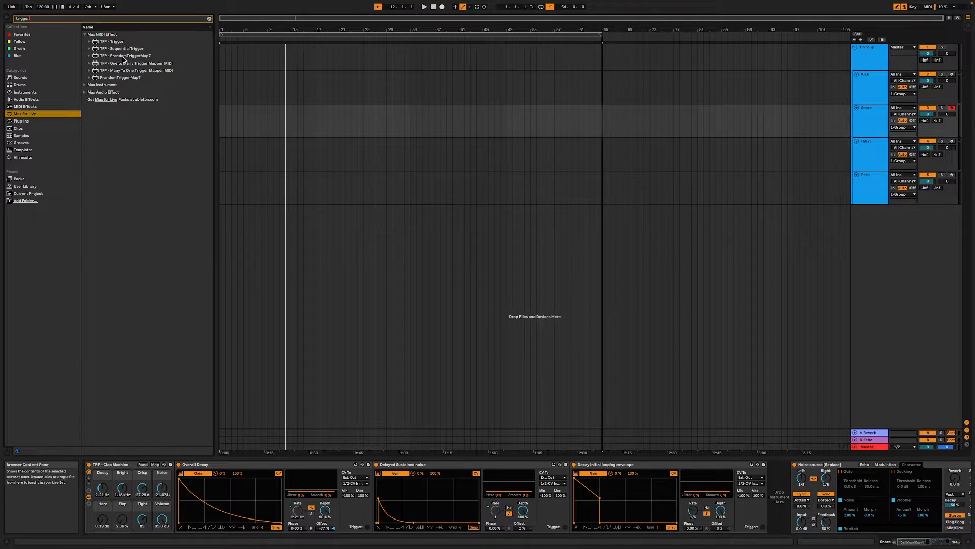
{"action": "left_click", "coordinate": [85, 85]}
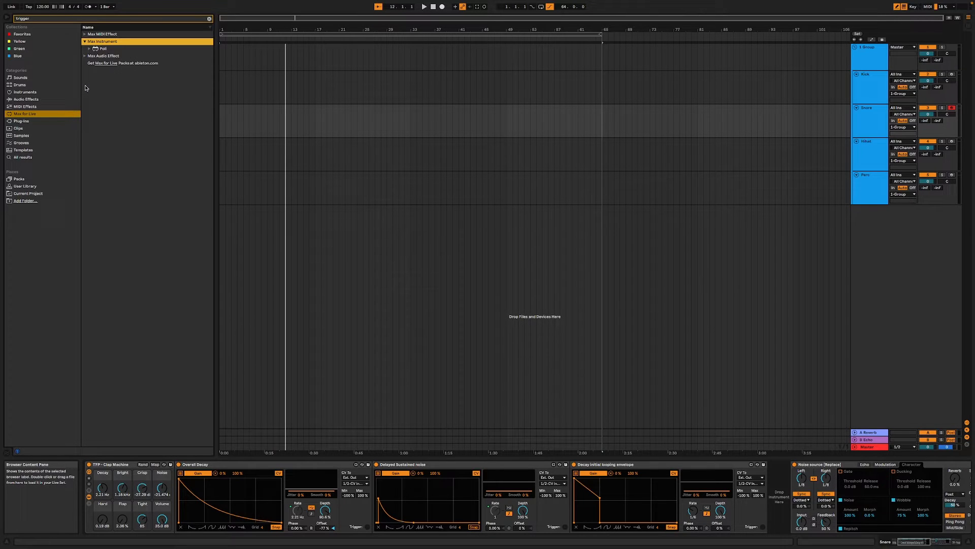
{"action": "left_click", "coordinate": [85, 54]}
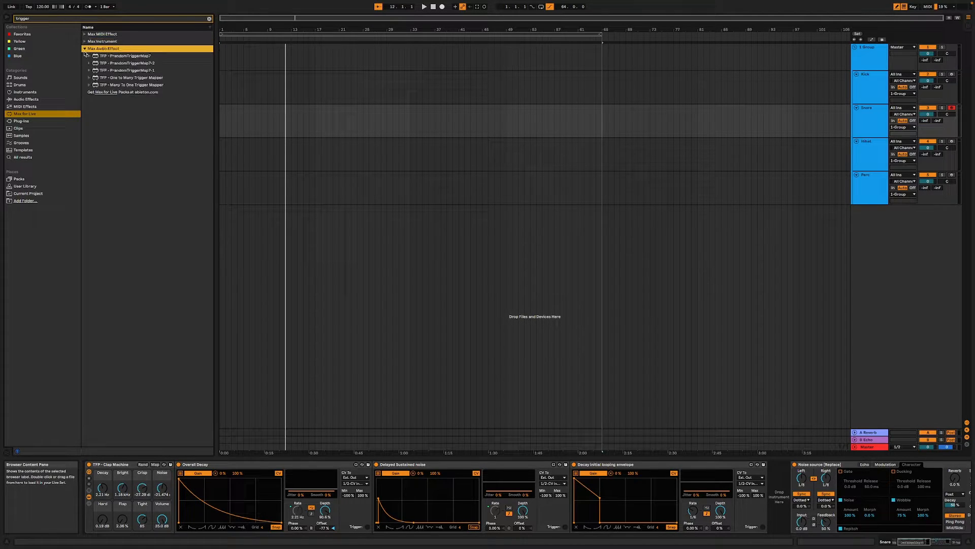
{"action": "left_click", "coordinate": [116, 57]}
{"action": "left_click_drag", "start_coordinate": [119, 58], "coordinate": [389, 245]}
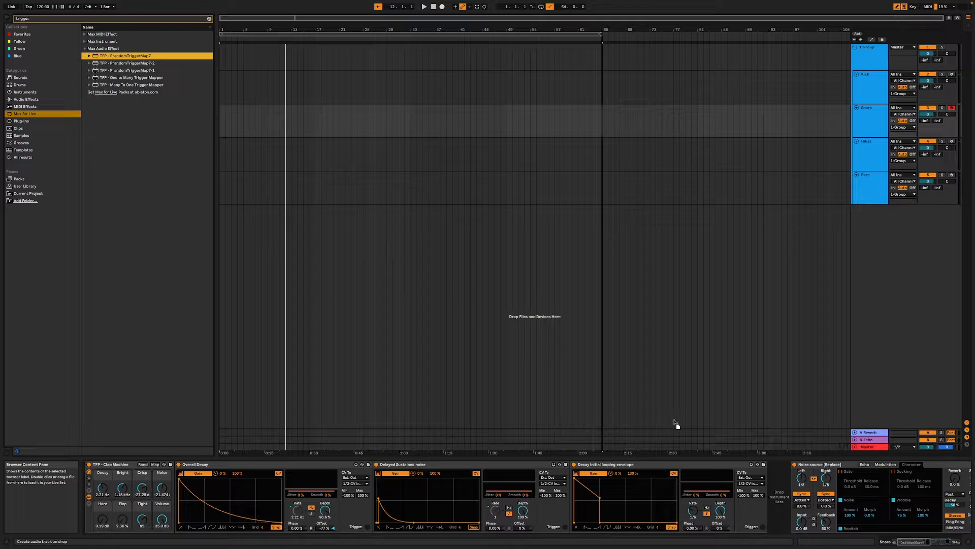
{"action": "left_click_drag", "start_coordinate": [675, 424], "coordinate": [793, 487]}
- Map the first four PrandomTriggerMap7 targets to the Clap Machine's Decay, Bright, Crisp and Noise macros
{"action": "left_click", "coordinate": [921, 542]}
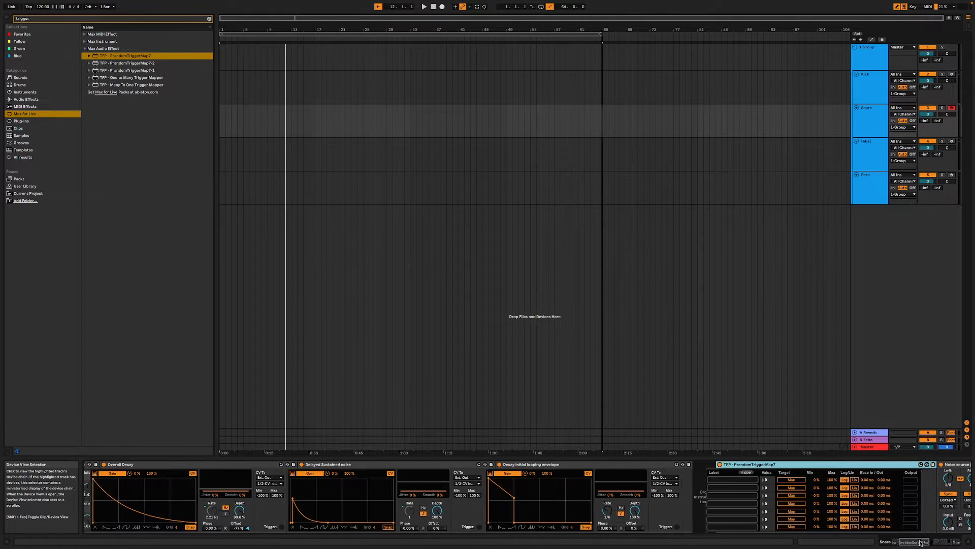
{"action": "left_click_drag", "start_coordinate": [920, 543], "coordinate": [915, 543]}
{"action": "key", "text": "a"}
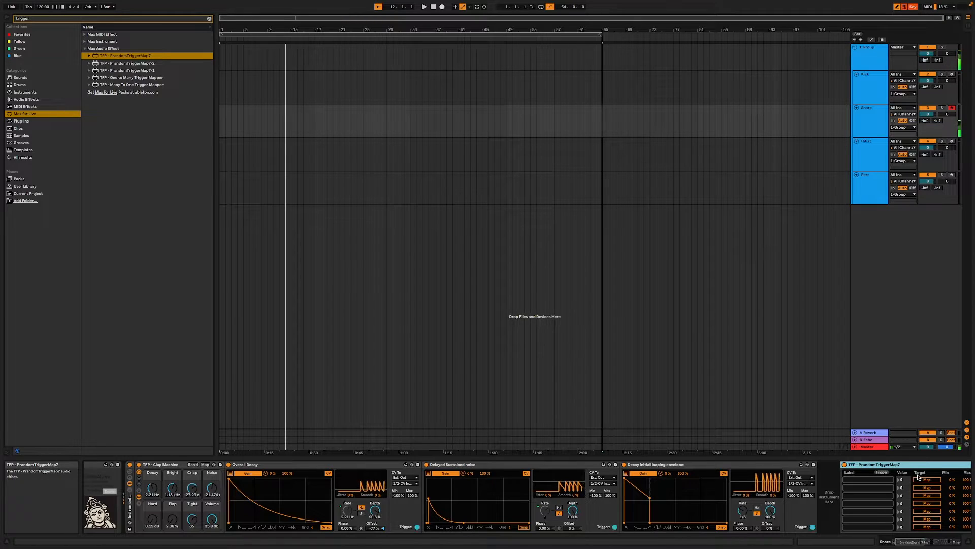
{"action": "left_click", "coordinate": [927, 479]}
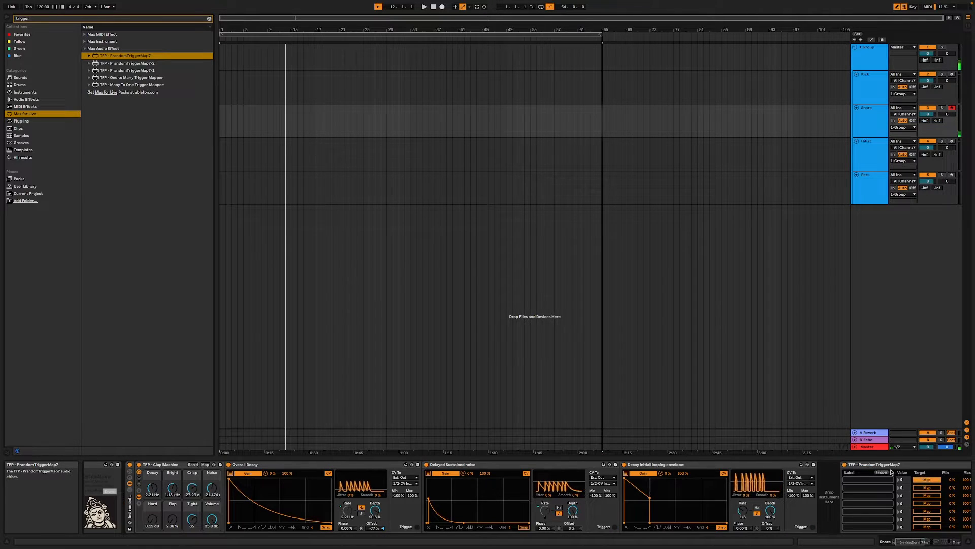
{"action": "left_click", "coordinate": [157, 487]}
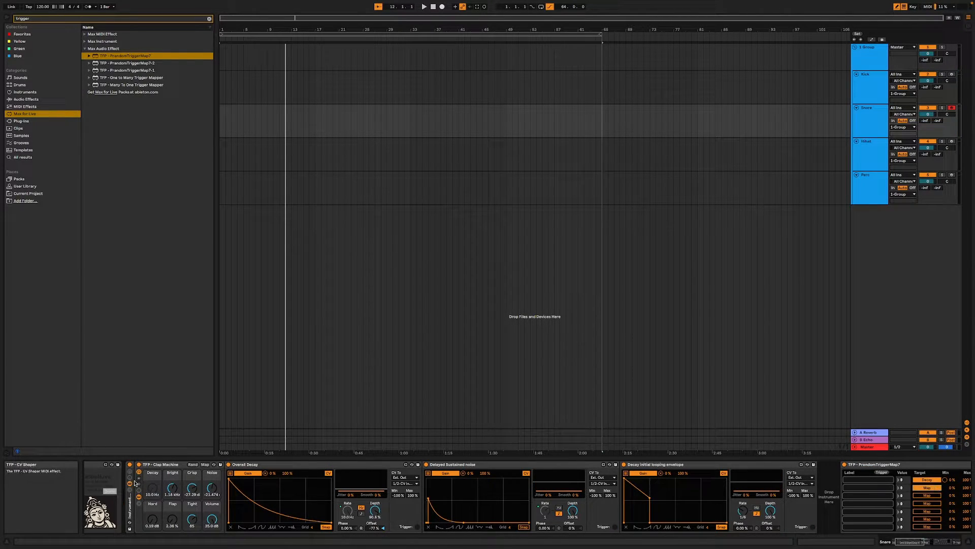
{"action": "left_click", "coordinate": [172, 487]}
{"action": "key", "text": "a"}
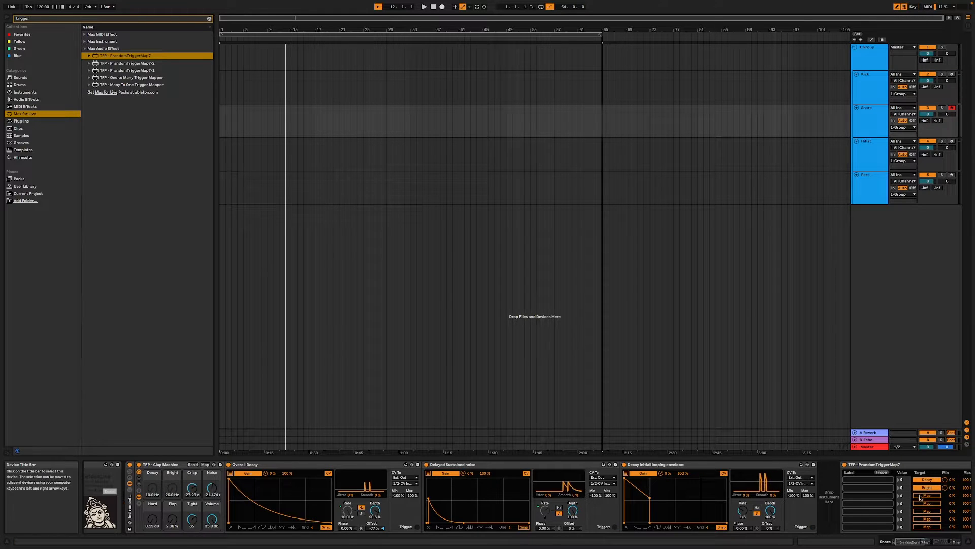
{"action": "left_click", "coordinate": [921, 496]}
{"action": "left_click", "coordinate": [192, 488]}
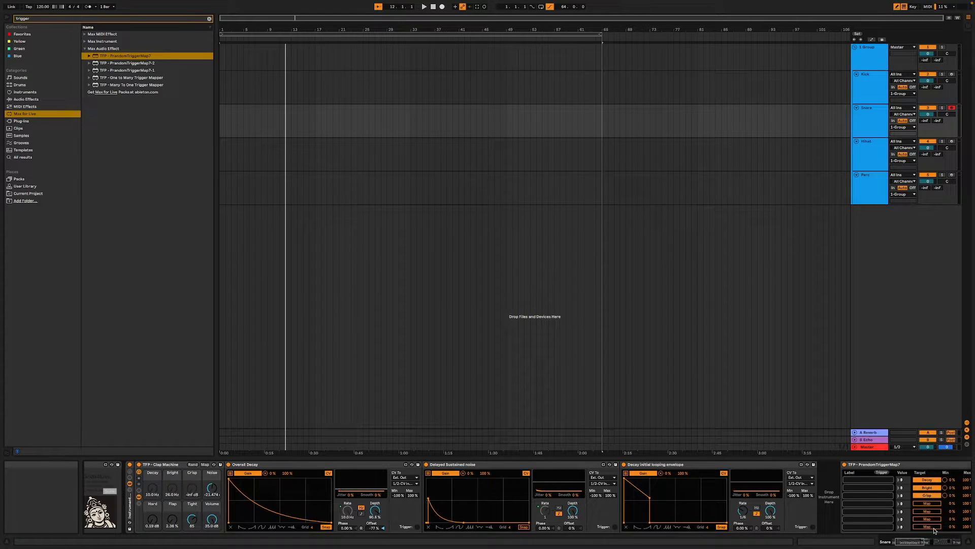
{"action": "left_click", "coordinate": [927, 502]}
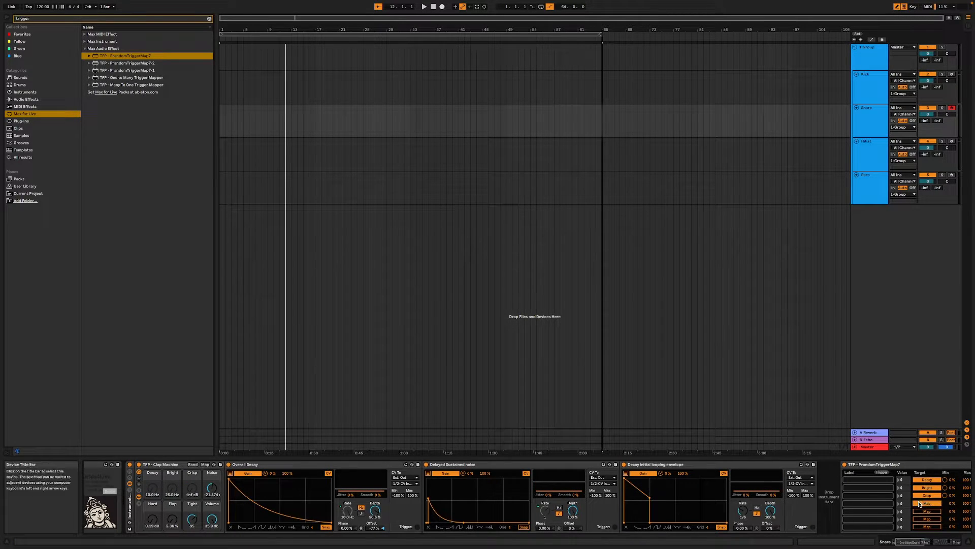
{"action": "left_click", "coordinate": [212, 489]}
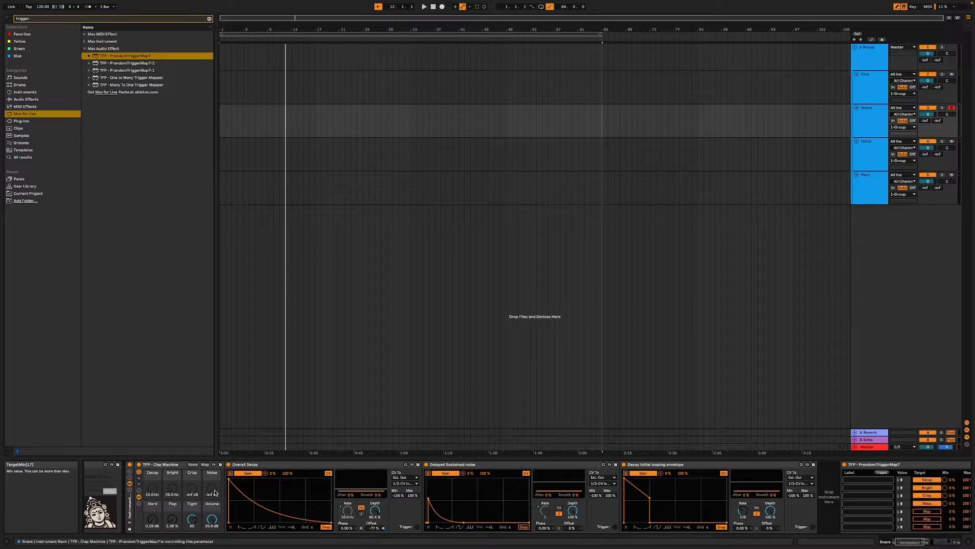
- Map the remaining three PrandomTriggerMap7 targets to the Clap Machine's Hard, Flap and Tight macros
{"action": "left_click", "coordinate": [927, 511]}
{"action": "left_click", "coordinate": [153, 519]}
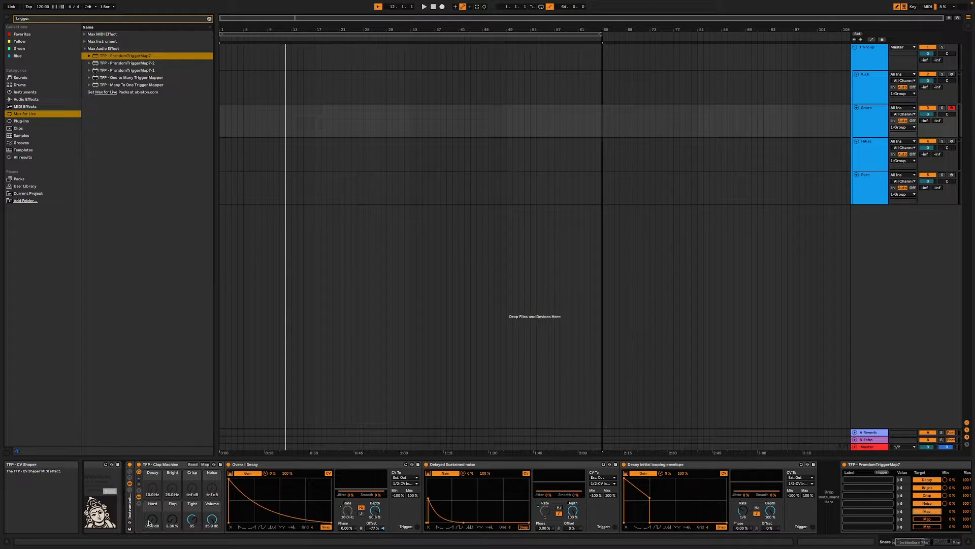
{"action": "left_click", "coordinate": [927, 519]}
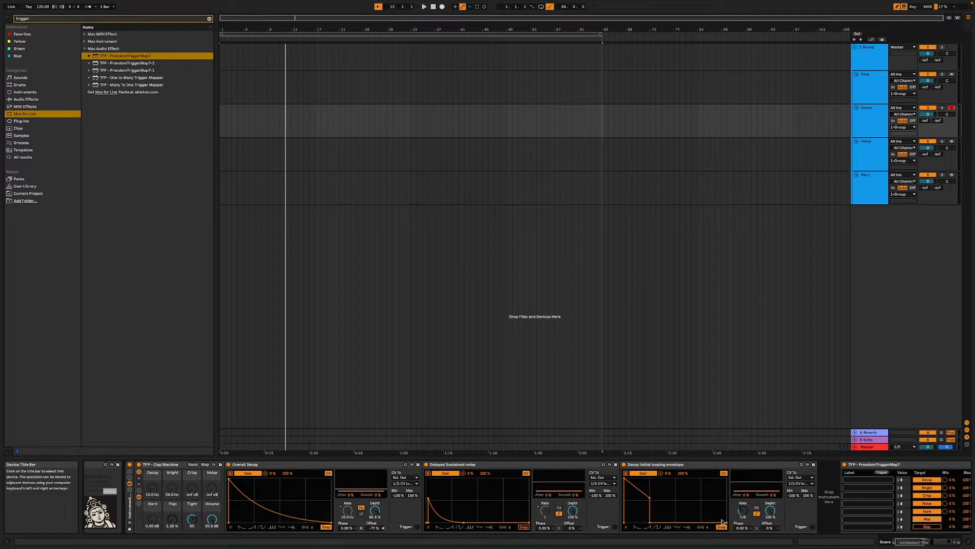
{"action": "left_click", "coordinate": [172, 519]}
{"action": "left_click", "coordinate": [186, 521]}
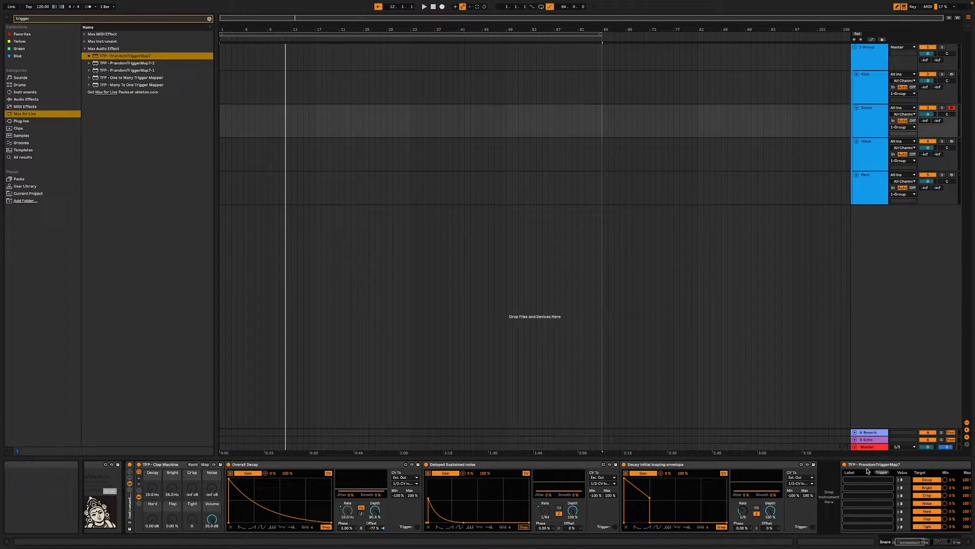
- Audition the clap while firing PrandomTriggerMap7's trigger to randomise the mapped macros
{"action": "key", "text": "a"}
{"action": "key", "text": "a"}
{"action": "key", "text": "a"}
{"action": "key", "text": "a"}
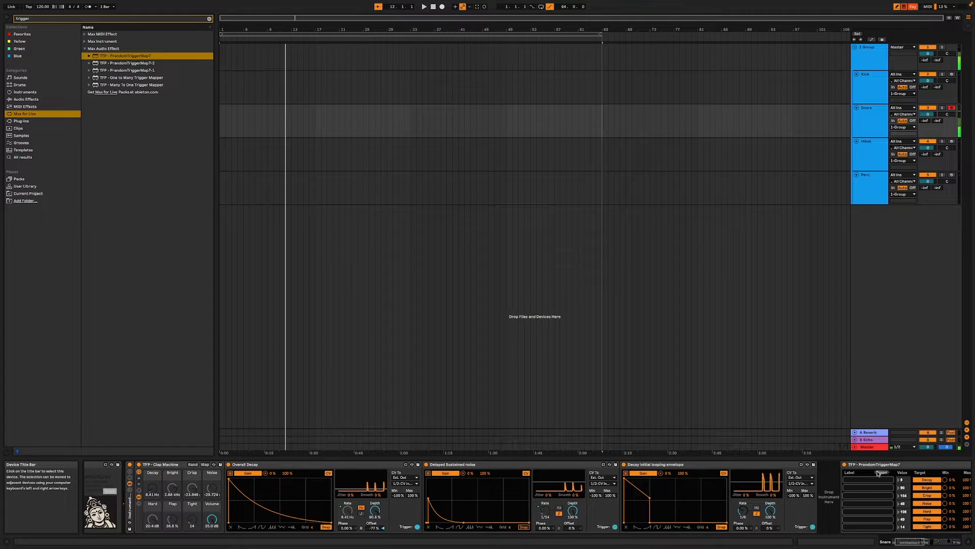
{"action": "key", "text": "a"}
{"action": "key", "text": "a"}
{"action": "key", "text": "a"}
{"action": "key", "text": "a"}
{"action": "key", "text": "a"}
{"action": "key", "text": "a"}
{"action": "key", "text": "a"}
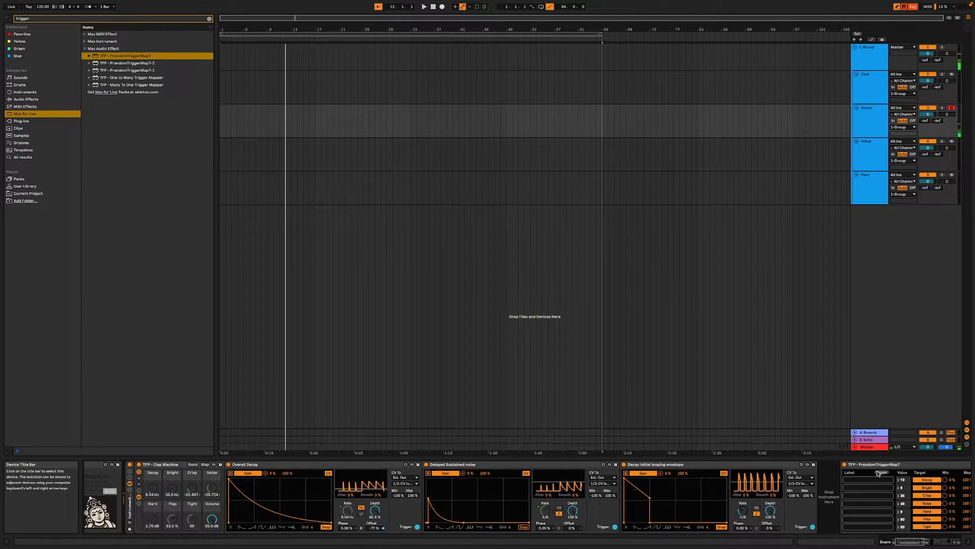
- Fire PrandomTriggerMap7's trigger repeatedly to hear further random variations of the clap sound
{"action": "left_click", "coordinate": [878, 473]}
{"action": "left_click", "coordinate": [878, 473]}
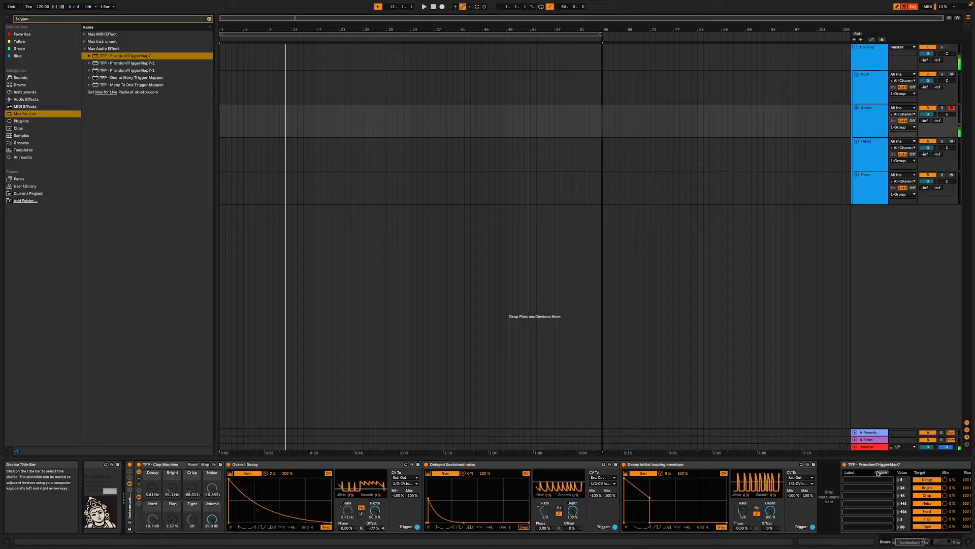
{"action": "left_click", "coordinate": [878, 473]}
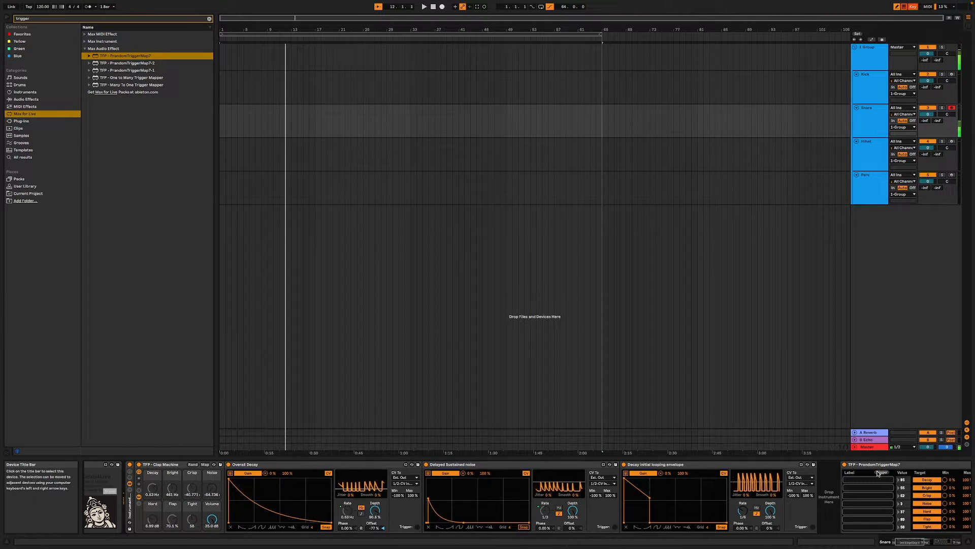
{"action": "left_click", "coordinate": [877, 473]}
{"action": "left_click", "coordinate": [878, 473]}
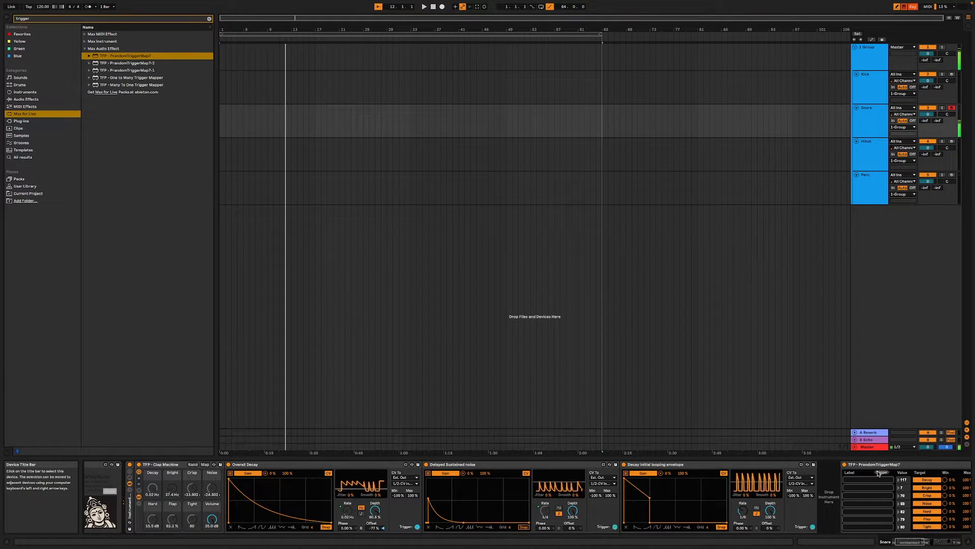
{"action": "left_click", "coordinate": [877, 473]}
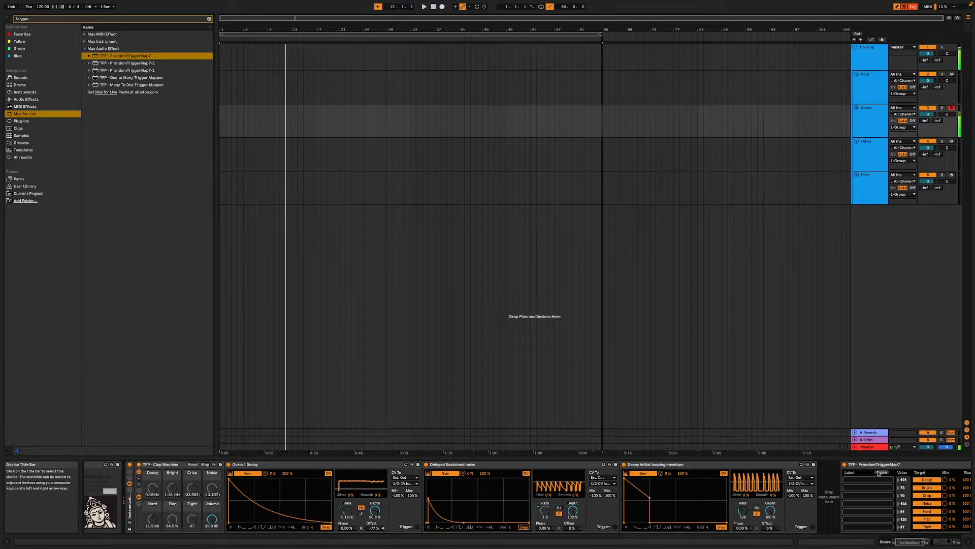
{"action": "left_click", "coordinate": [878, 473]}
- Insert TFP - One to Many Trigger Mapper at the end of the Snare chain, map its first target to the neighbouring PrandomTriggerMap7's trigger, and test it
{"action": "left_click_drag", "start_coordinate": [918, 542], "coordinate": [958, 540]}
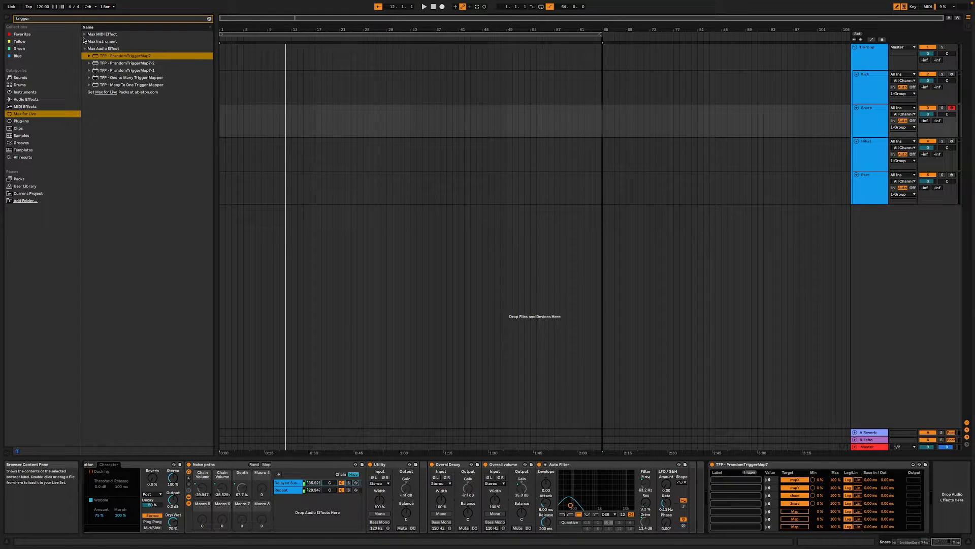
{"action": "double_click", "coordinate": [140, 78]}
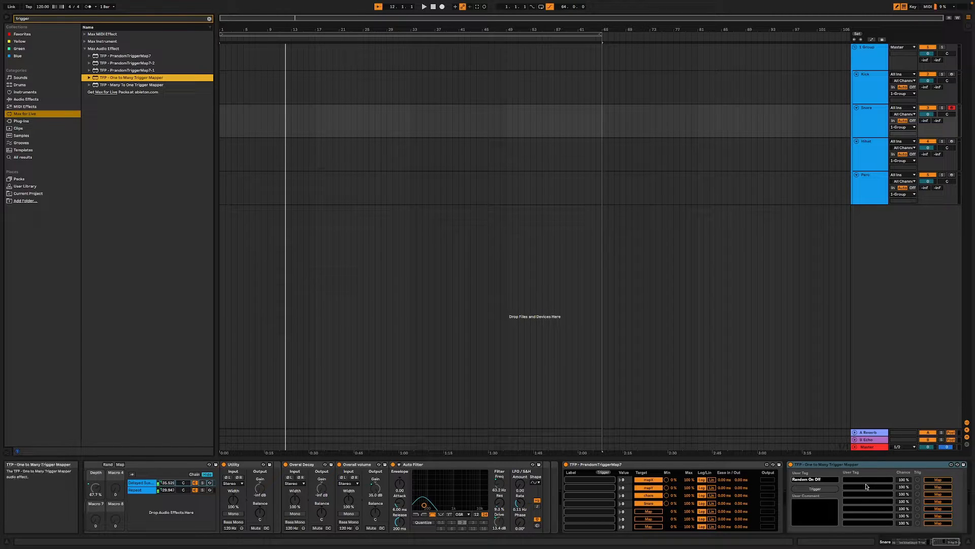
{"action": "left_click", "coordinate": [815, 490]}
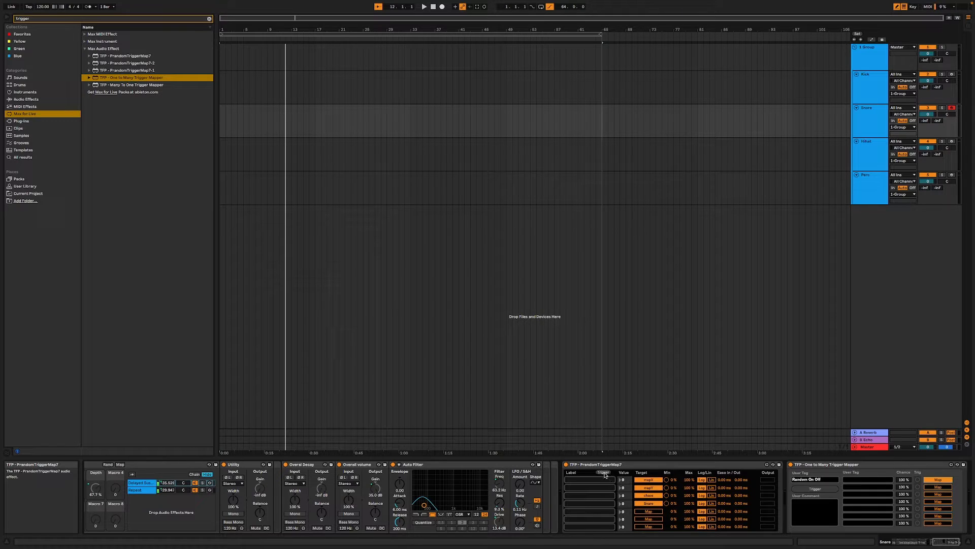
{"action": "left_click", "coordinate": [827, 487]}
{"action": "left_click", "coordinate": [822, 489]}
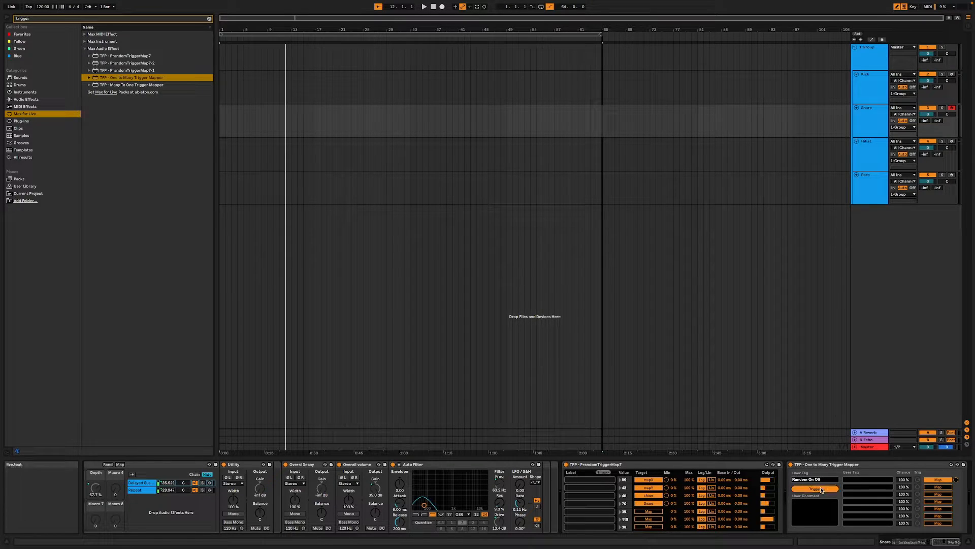
{"action": "left_click", "coordinate": [821, 490]}
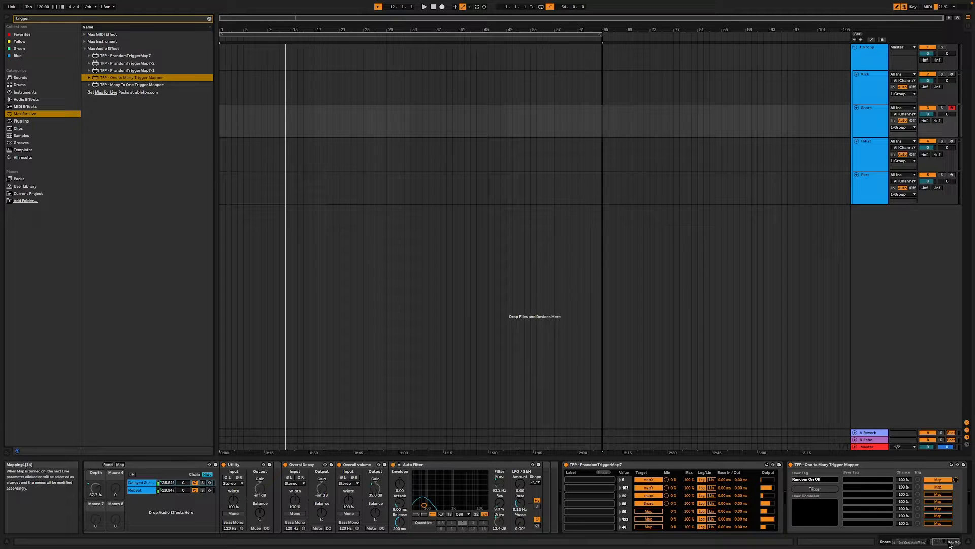
- Map the One to Many Trigger Mapper's second target to the trigger of the Clap Machine's PrandomTriggerMap7 and test both randomisations together
{"action": "left_click_drag", "start_coordinate": [950, 542], "coordinate": [922, 543]}
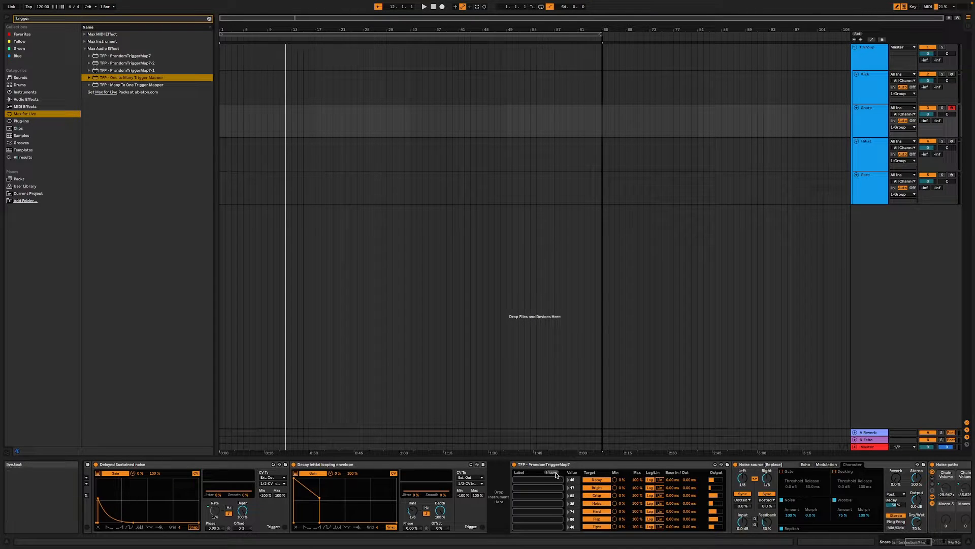
{"action": "left_click_drag", "start_coordinate": [919, 542], "coordinate": [974, 542]}
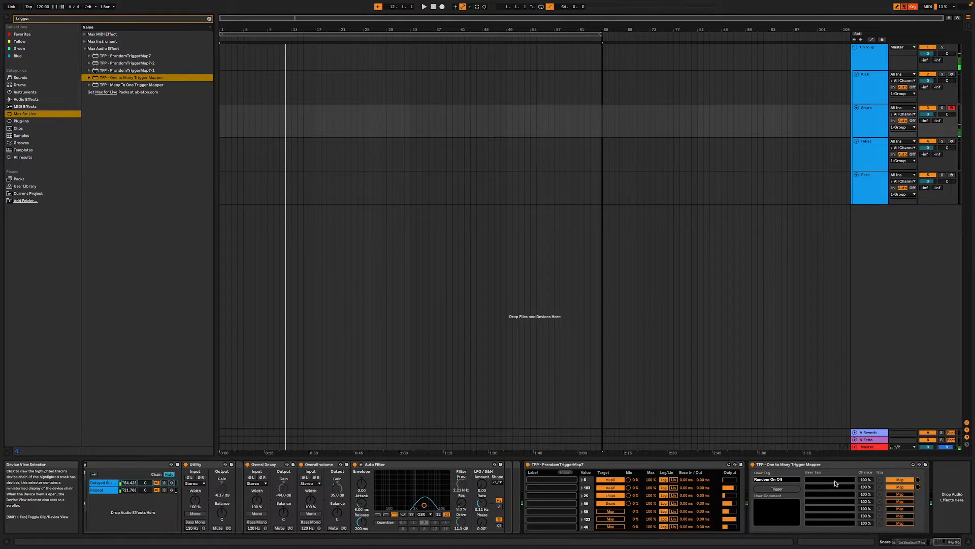
{"action": "left_click", "coordinate": [776, 488]}
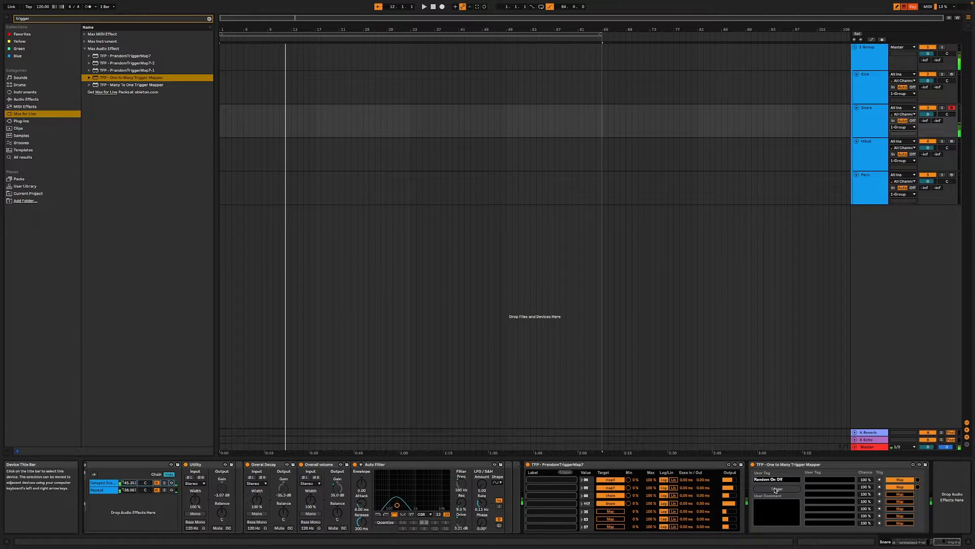
{"action": "left_click", "coordinate": [776, 489]}
{"action": "left_click", "coordinate": [775, 489]}
{"action": "left_click", "coordinate": [776, 489]}
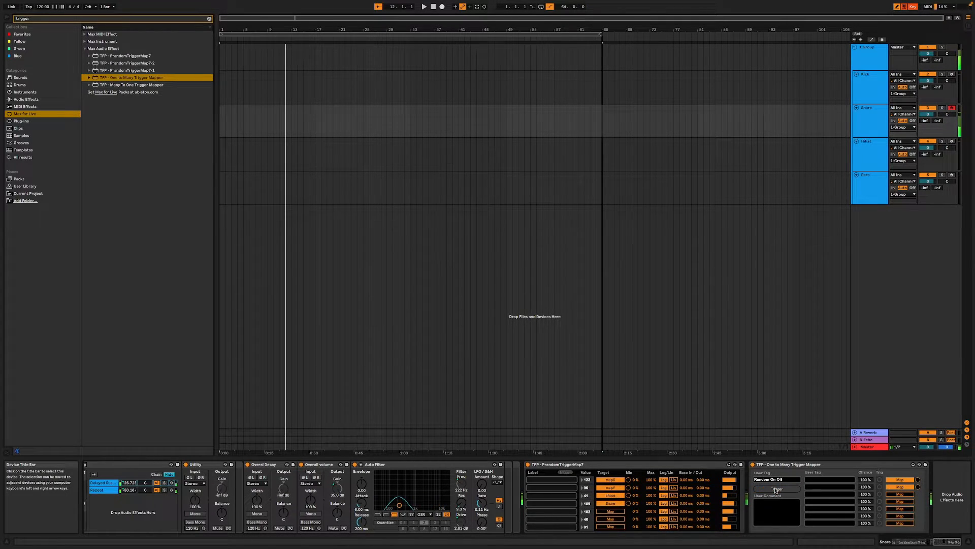
- Show the chain list of the TFP - Clap Machine rack
{"action": "left_click_drag", "start_coordinate": [951, 541], "coordinate": [883, 543]}
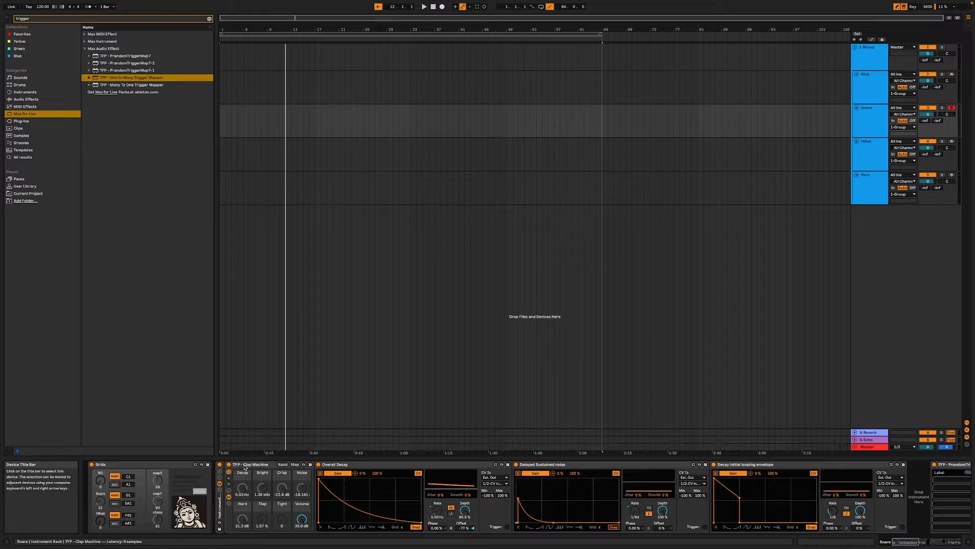
{"action": "left_click", "coordinate": [245, 465]}
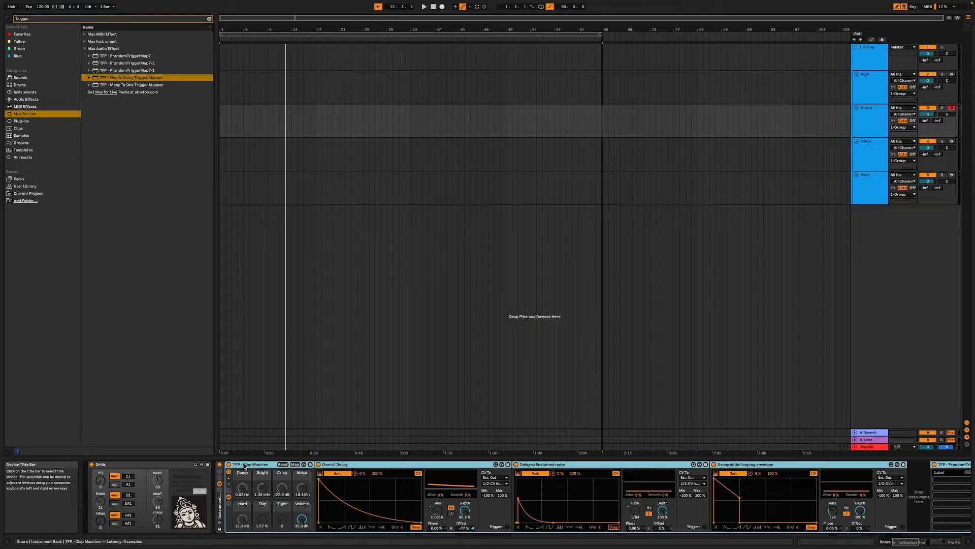
{"action": "left_click", "coordinate": [229, 503]}
{"action": "left_click", "coordinate": [330, 483]}
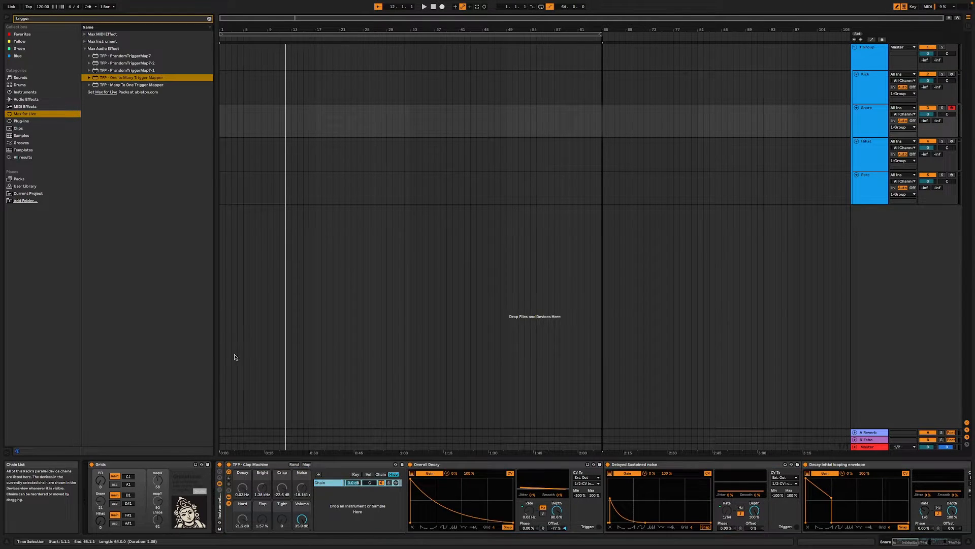
- Search the User Library for "snare", add the TFP - Bank- Snares preset as a second Clap Machine chain, and solo it to audition
{"action": "left_click", "coordinate": [39, 19]}
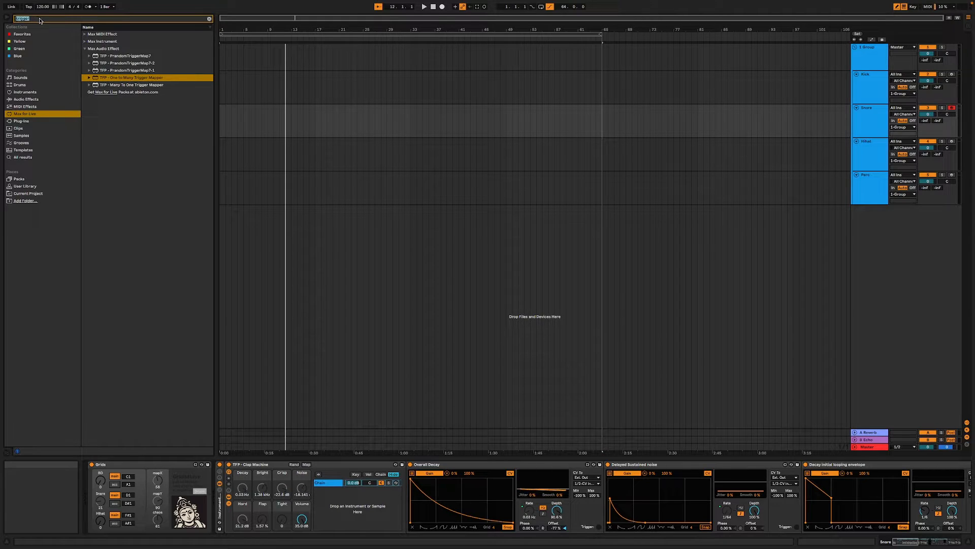
{"action": "key", "text": "BackSpace"}
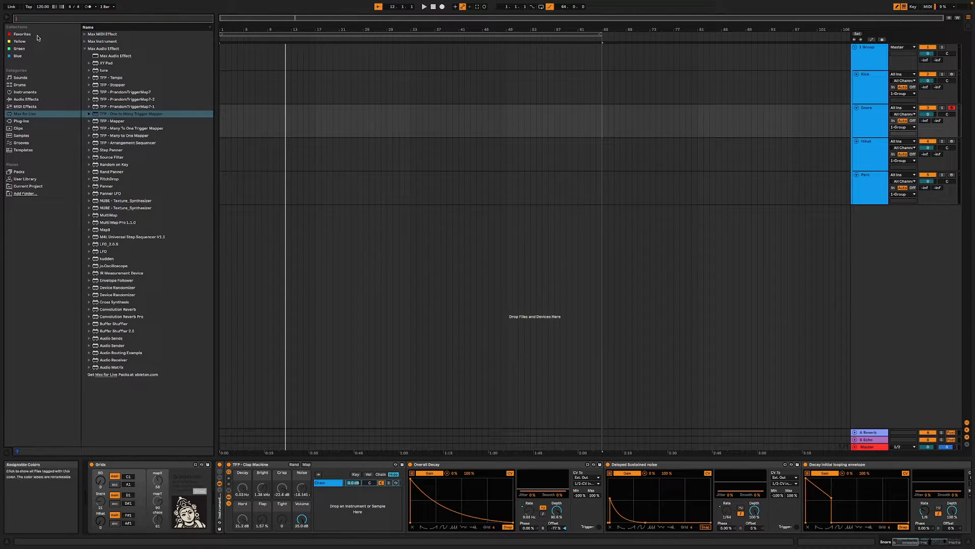
{"action": "type", "text": "snare"}
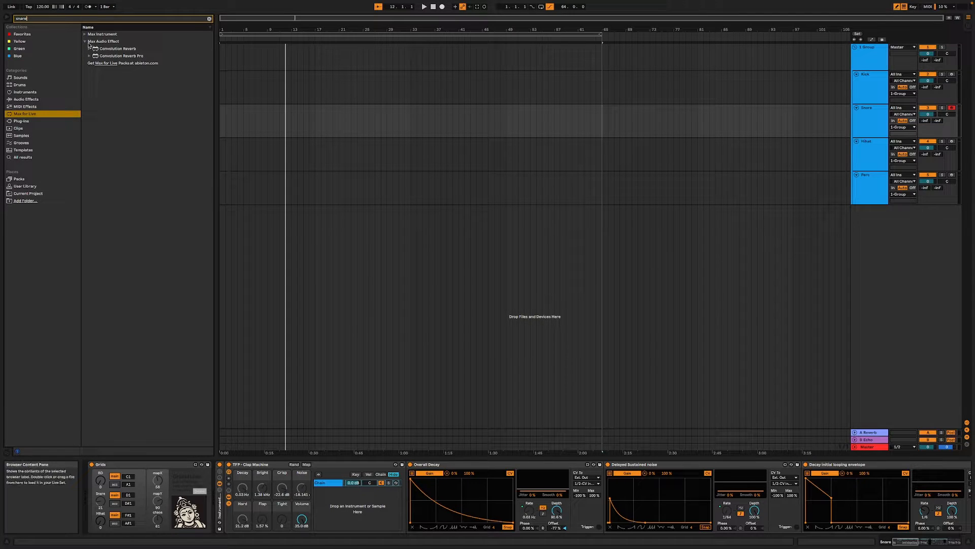
{"action": "left_click", "coordinate": [84, 36]}
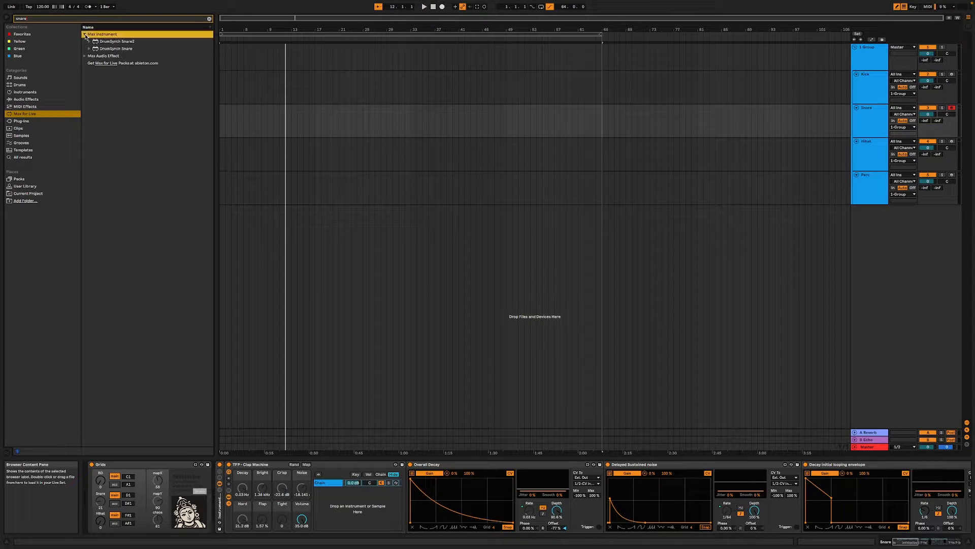
{"action": "left_click", "coordinate": [38, 187]}
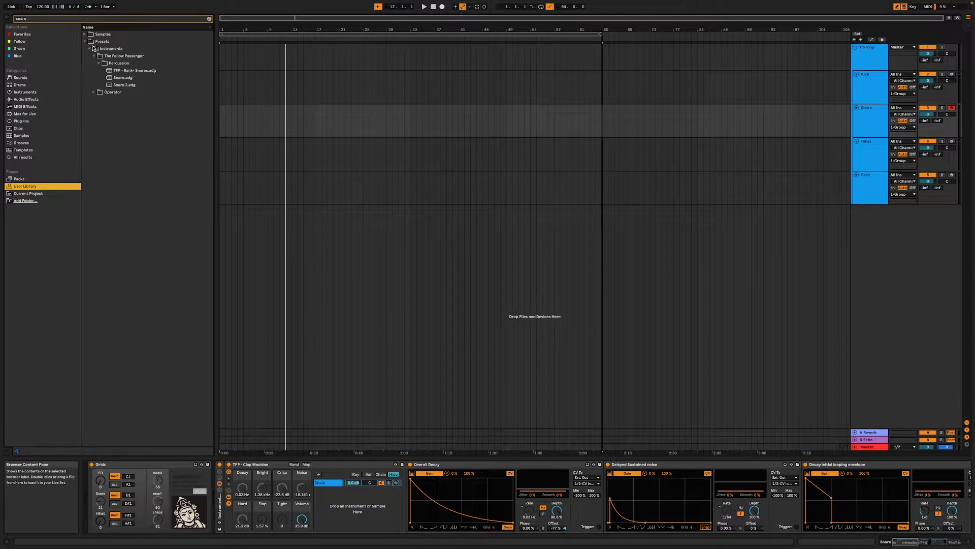
{"action": "left_click", "coordinate": [112, 71]}
{"action": "left_click_drag", "start_coordinate": [115, 72], "coordinate": [345, 500]}
{"action": "left_click", "coordinate": [389, 490]}
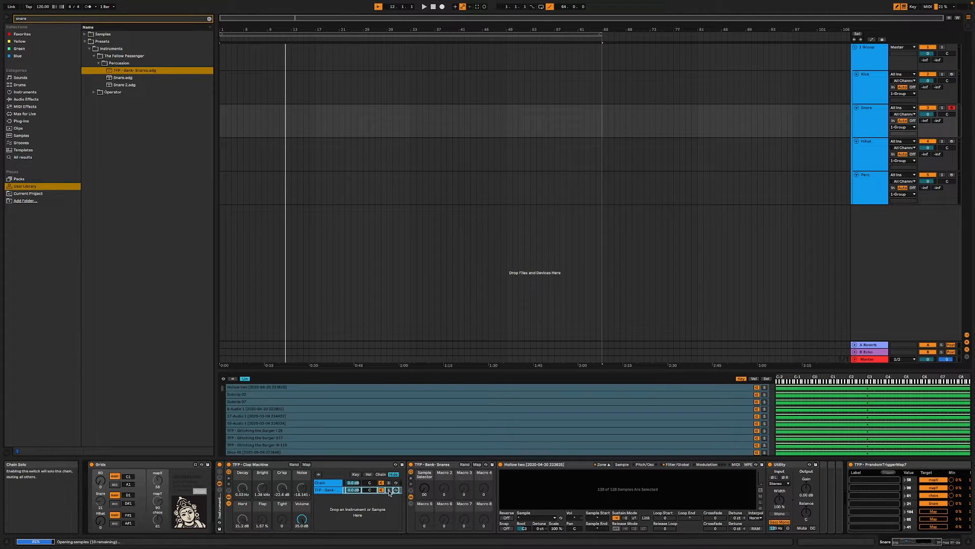
{"action": "key", "text": "a"}
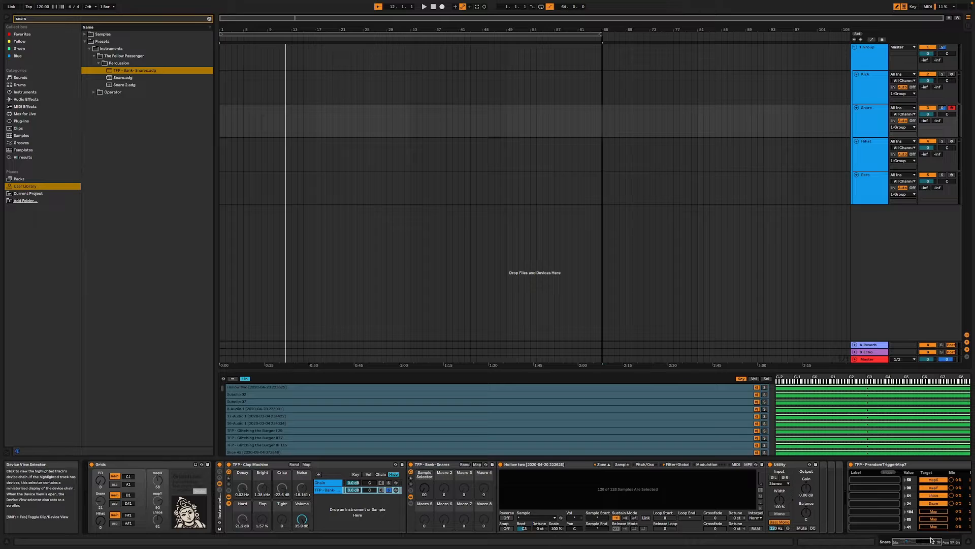
- Map the fifth target of the Snare track's final PrandomTriggerMap7 to the snare bank's Sample Selector macro and audition randomised samples
{"action": "left_click_drag", "start_coordinate": [927, 540], "coordinate": [934, 541]}
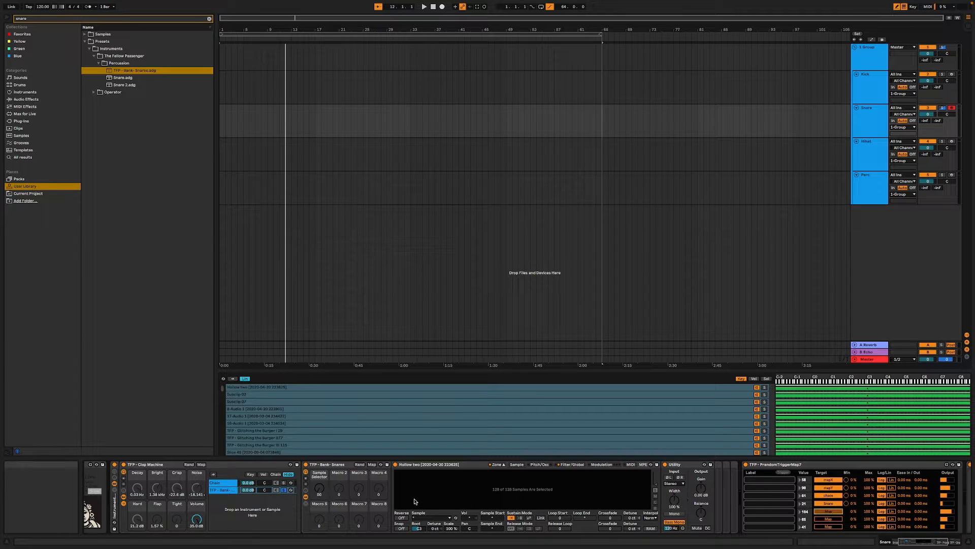
{"action": "left_click", "coordinate": [319, 487]}
{"action": "key", "text": "a"}
{"action": "key", "text": "a"}
{"action": "key", "text": "a"}
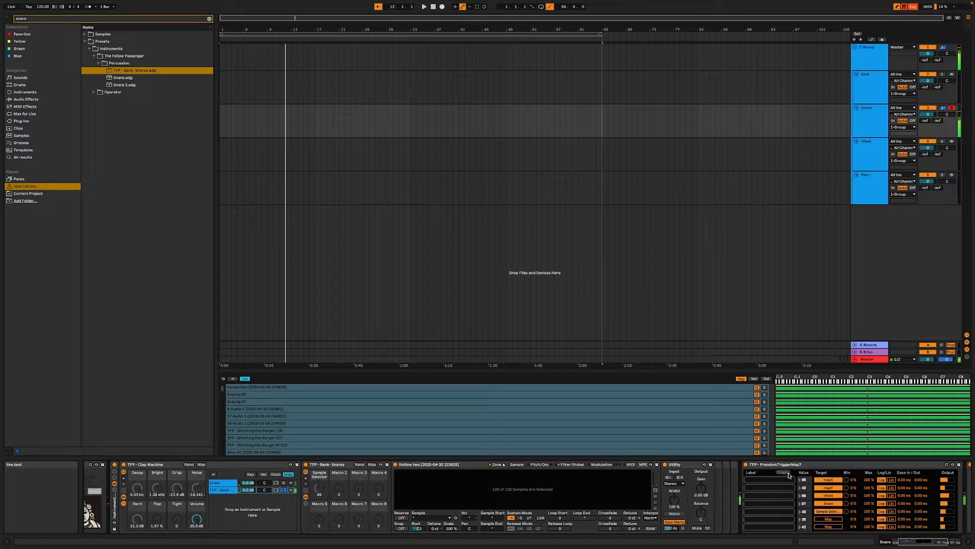
{"action": "key", "text": "a"}
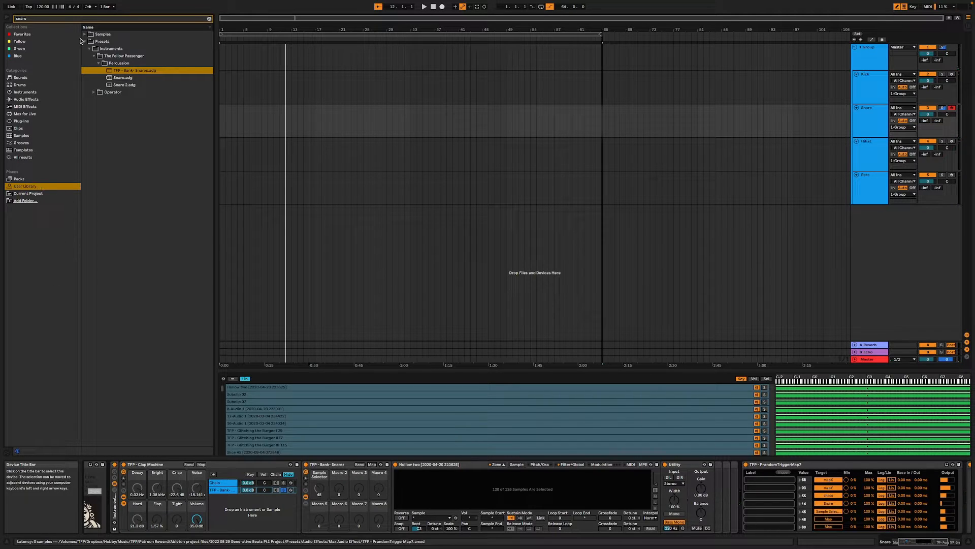
- Clear the browser search and try adding the Snare 2 preset as a third chain in the Clap Machine rack
{"action": "left_click", "coordinate": [29, 19]}
{"action": "key", "text": "BackSpace"}
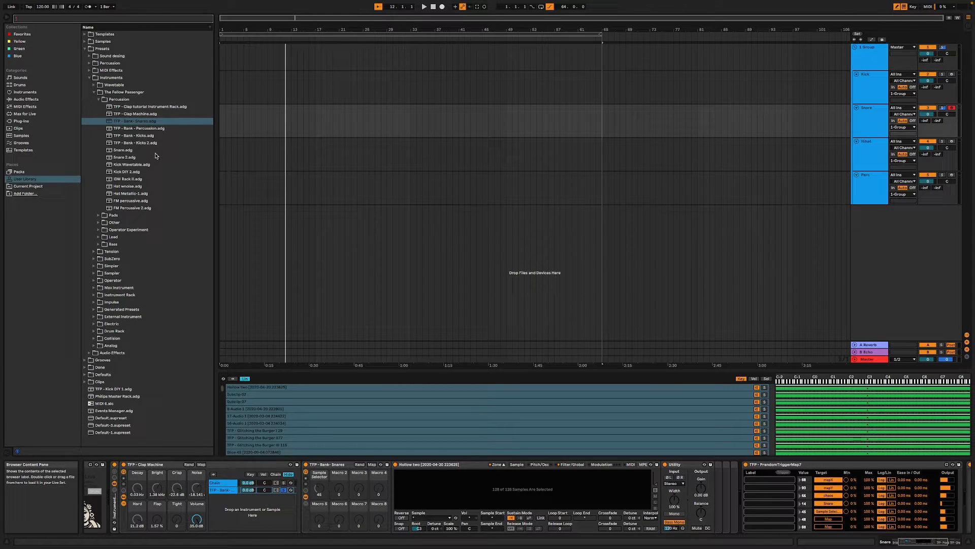
{"action": "left_click", "coordinate": [134, 158]}
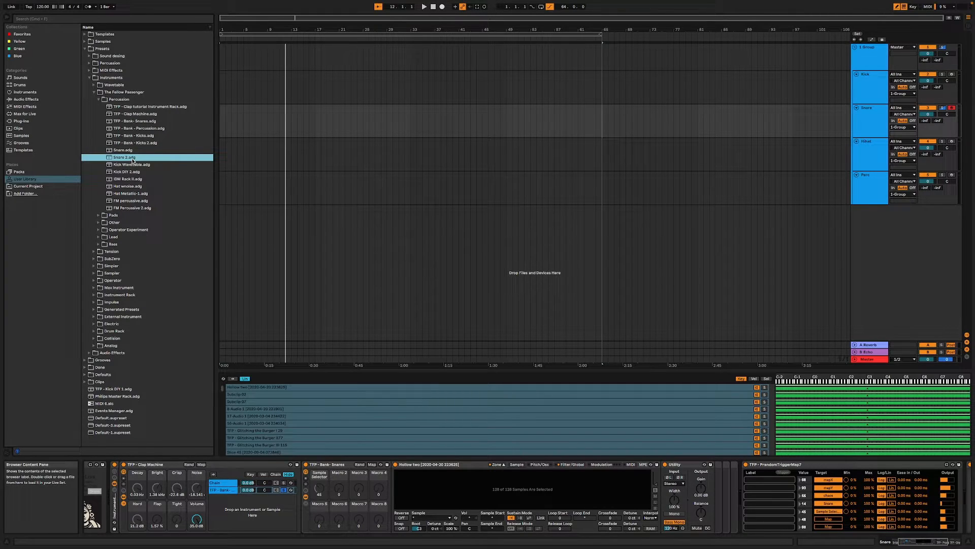
{"action": "left_click_drag", "start_coordinate": [126, 158], "coordinate": [230, 505]}
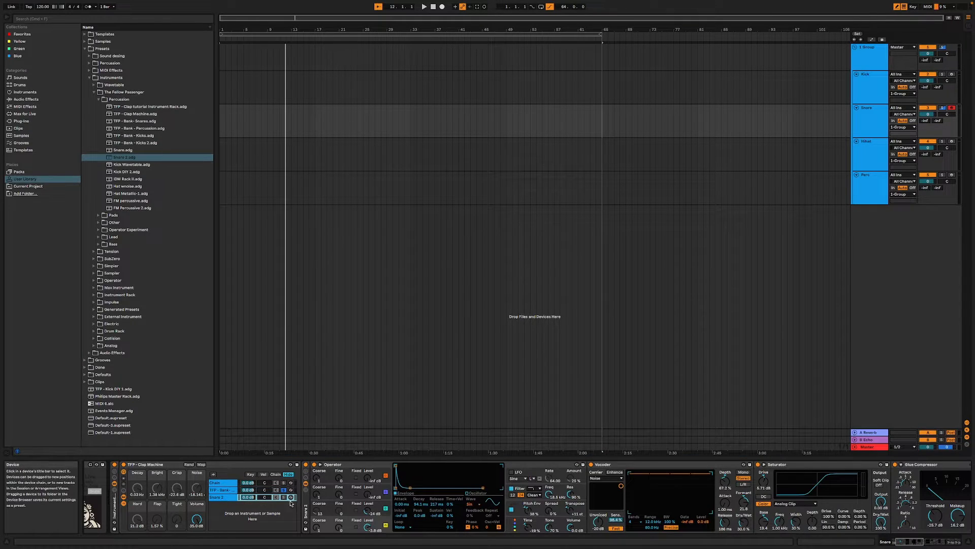
- Audition the soloed Snare 2 chain while trying its Operator Time control, and delete the chain from the rack
{"action": "key", "text": "a"}
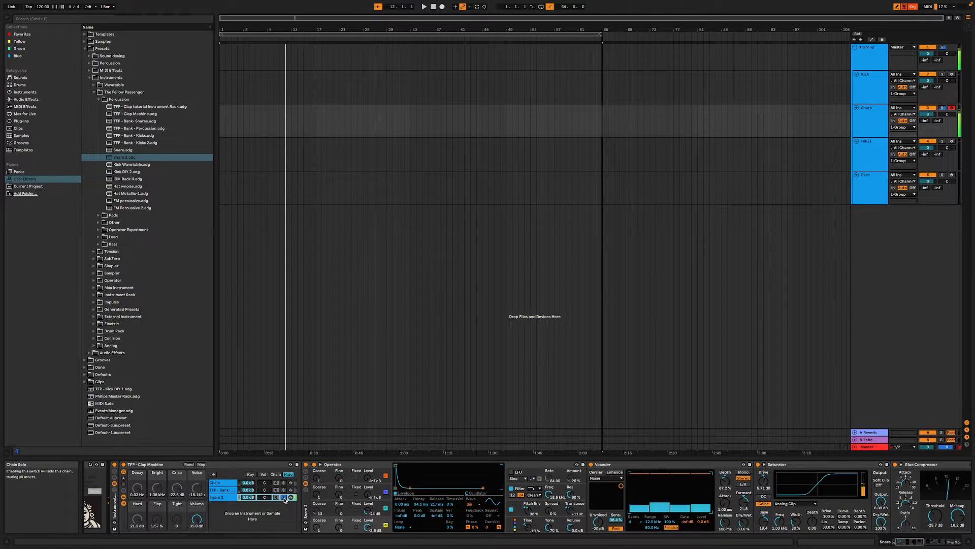
{"action": "key", "text": "a"}
{"action": "key", "text": "a"}
{"action": "key", "text": "a"}
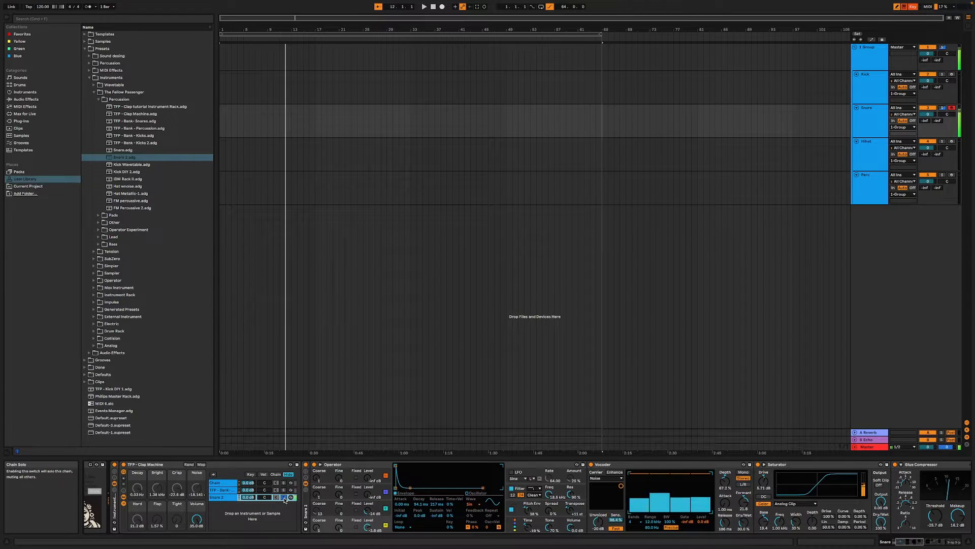
{"action": "key", "text": "a"}
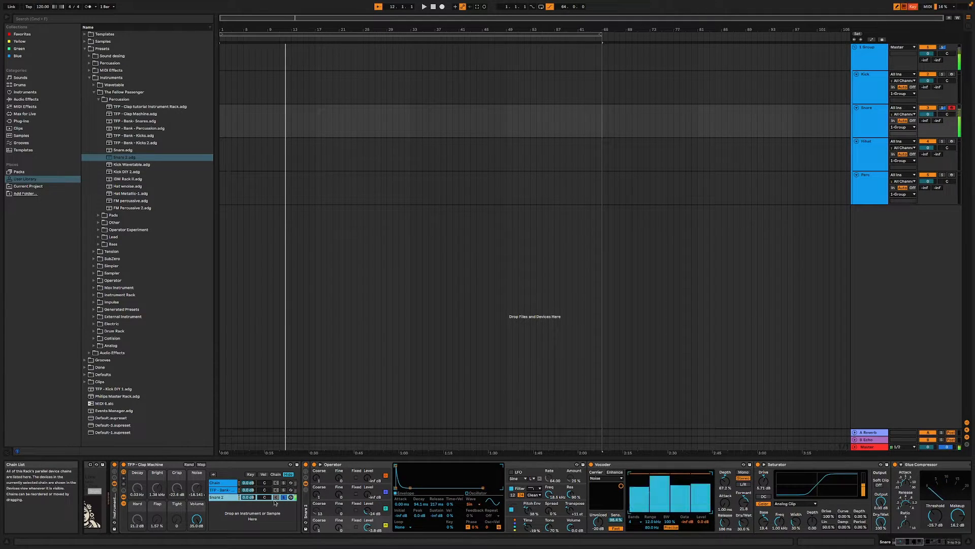
{"action": "mouse_move", "coordinate": [528, 526]}
{"action": "left_mouse_down"}
{"action": "mouse_move", "coordinate": [529, 503]}
{"action": "mouse_move", "coordinate": [528, 523]}
{"action": "left_mouse_up"}
{"action": "key", "text": "a"}
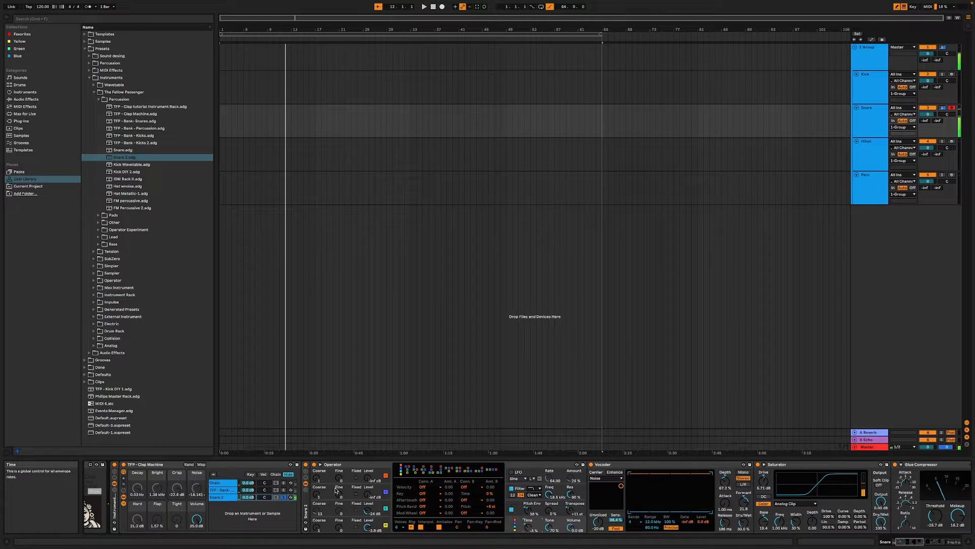
{"action": "key", "text": "Delete"}
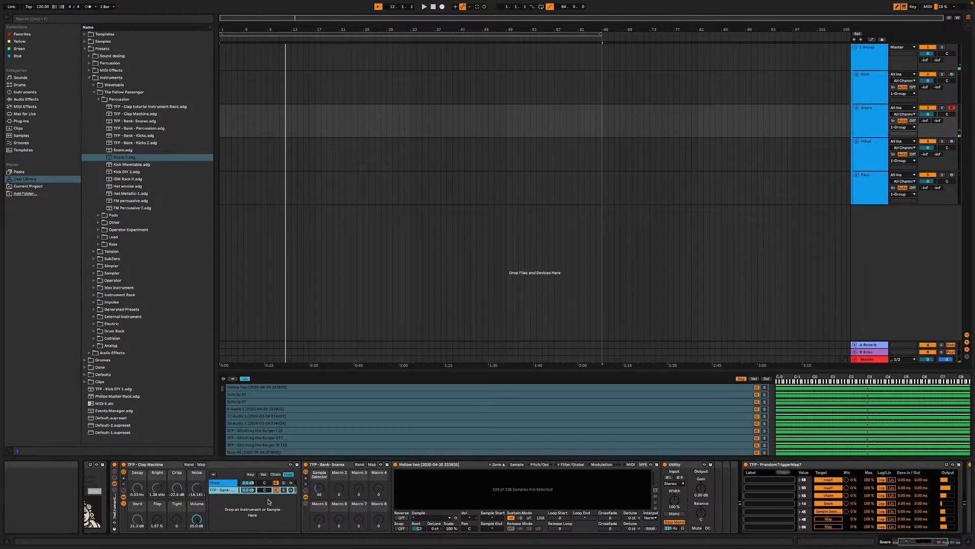
- Extend both Clap Machine chains' selector zones across the full 0–127 range and distribute the ranges equally
{"action": "left_click", "coordinate": [225, 483]}
{"action": "left_click", "coordinate": [225, 489], "text": "shift"}
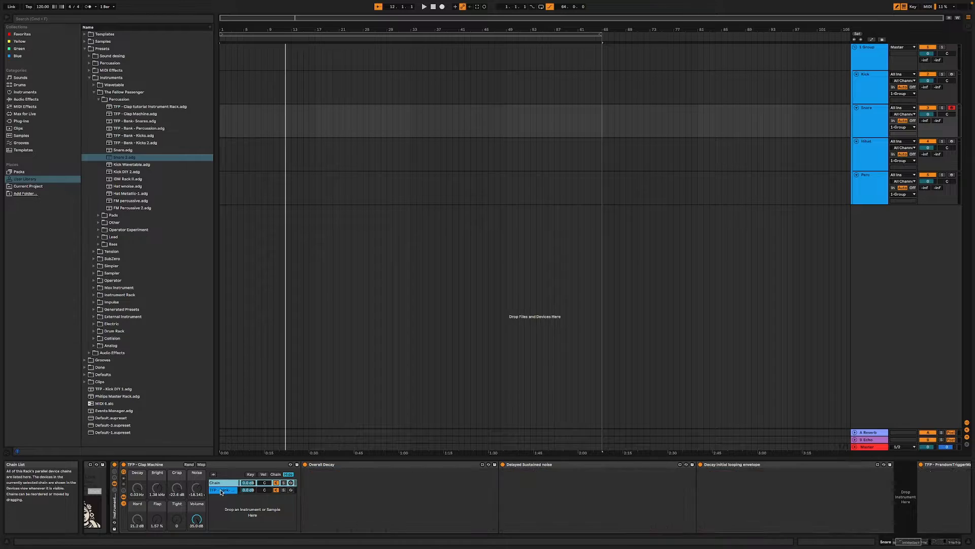
{"action": "left_click", "coordinate": [275, 475]}
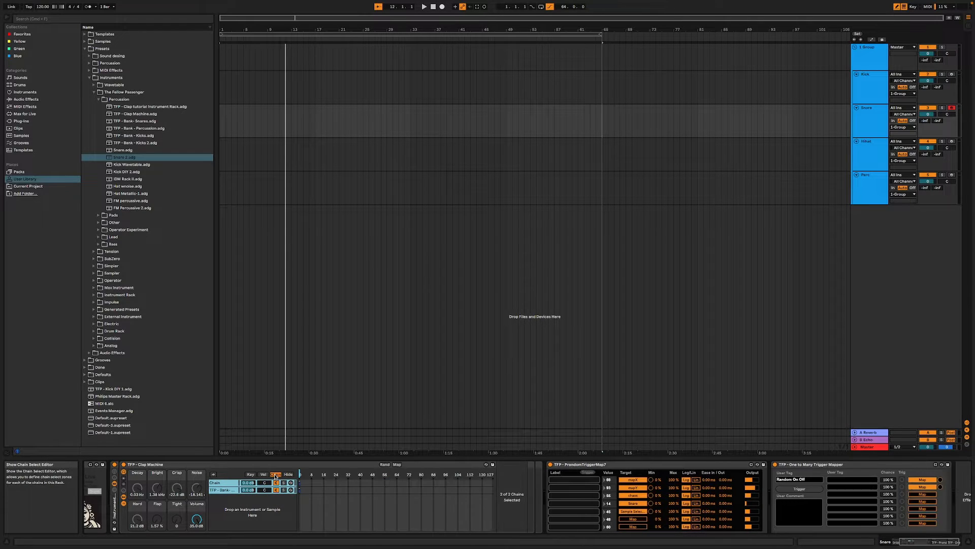
{"action": "left_click", "coordinate": [300, 484]}
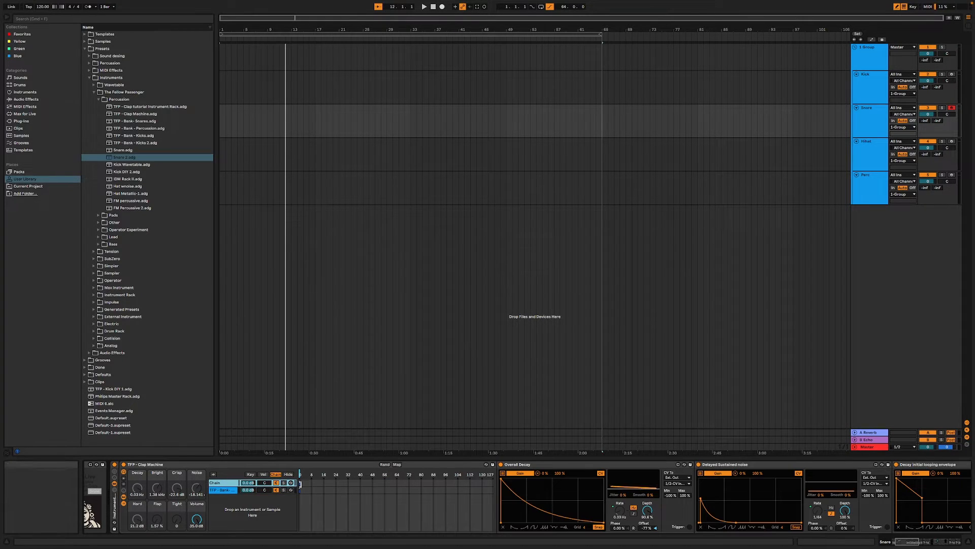
{"action": "left_click", "coordinate": [227, 489], "text": "shift"}
{"action": "left_click_drag", "start_coordinate": [300, 484], "coordinate": [491, 483]}
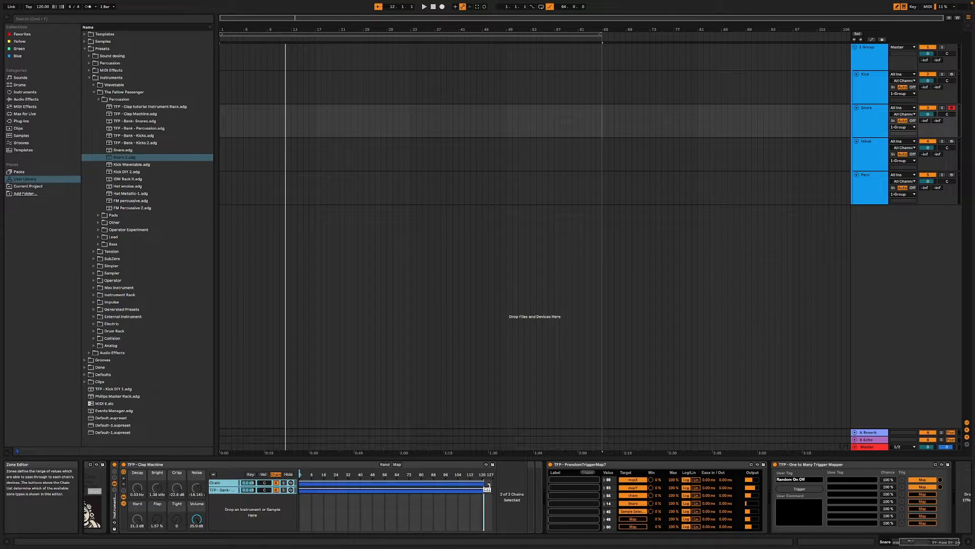
{"action": "right_click", "coordinate": [394, 486]}
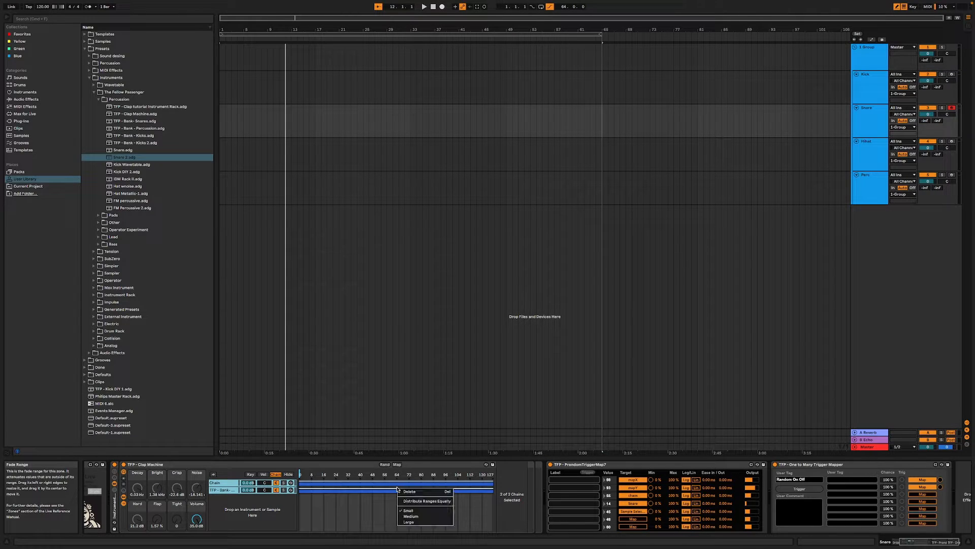
{"action": "left_click", "coordinate": [422, 498]}
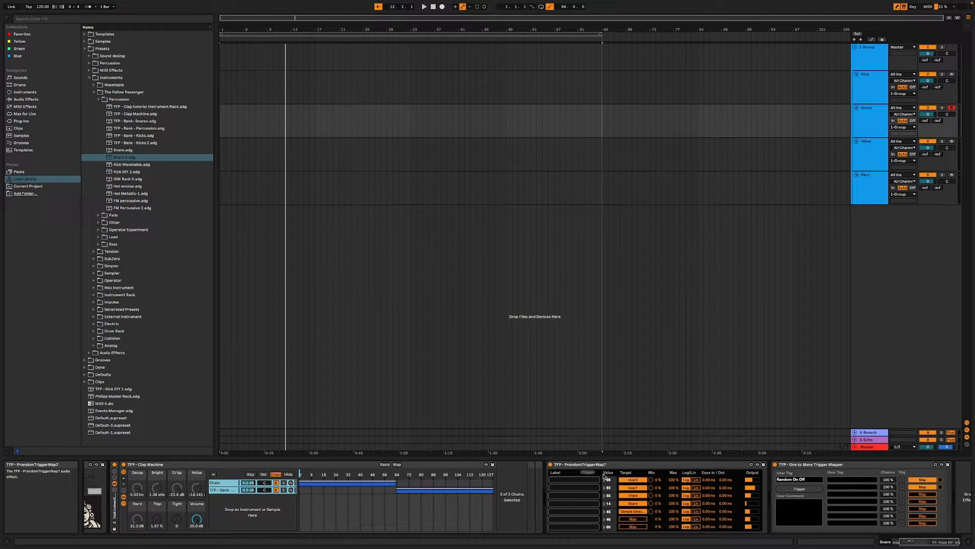
- Map the sixth target of the Snare track's PrandomTriggerMap7 to the Clap Machine's Chain Selector and audition repeated randomisations with the One to Many Trigger Mapper
{"action": "left_click", "coordinate": [635, 520]}
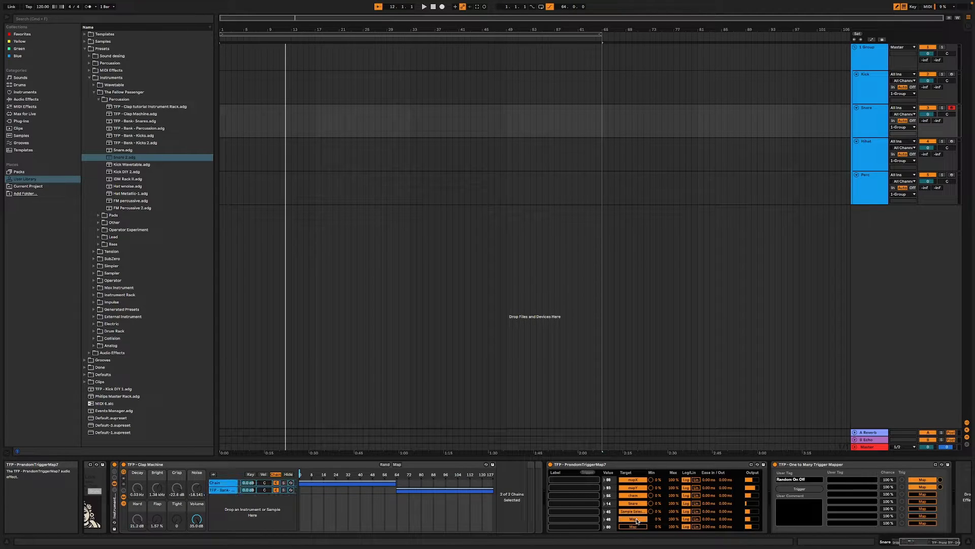
{"action": "left_click", "coordinate": [300, 474]}
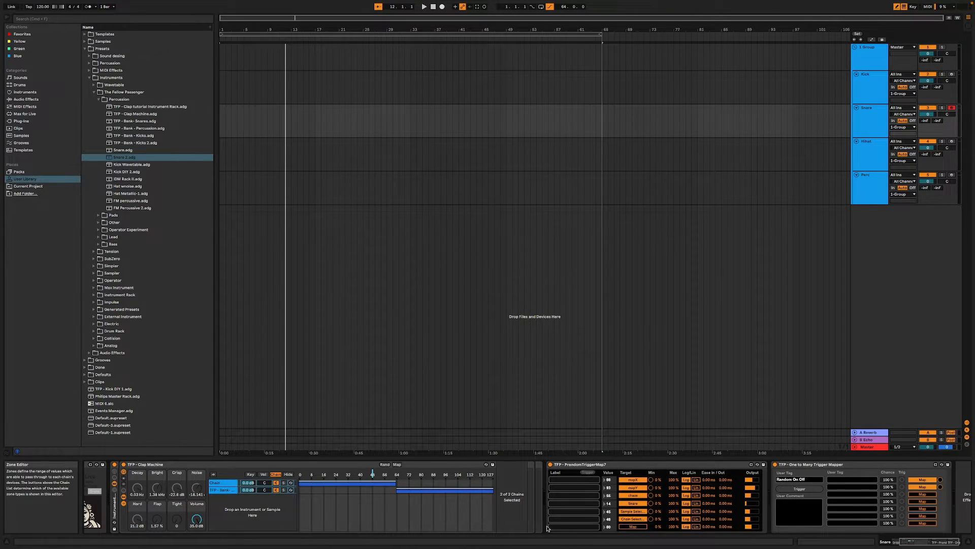
{"action": "left_click", "coordinate": [805, 490]}
{"action": "key", "text": "a"}
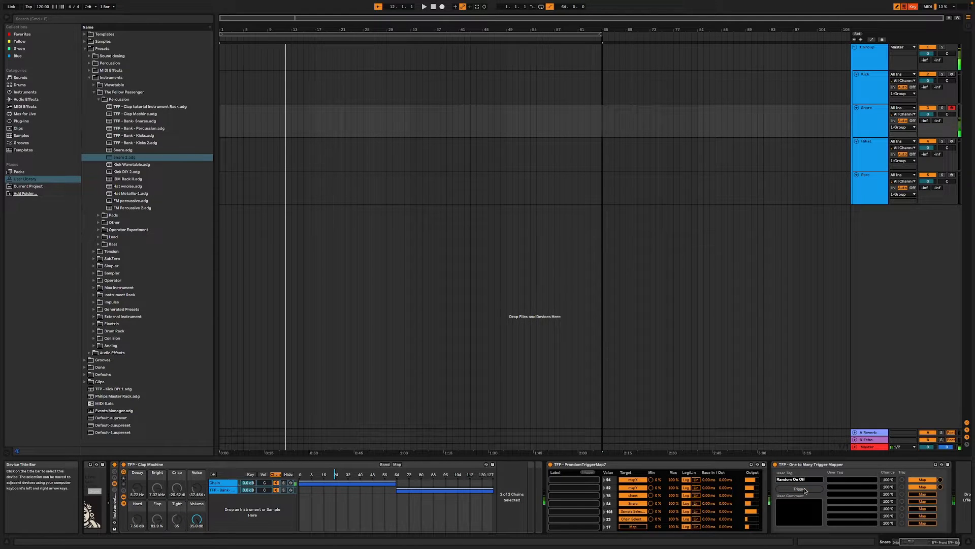
{"action": "left_click", "coordinate": [804, 490]}
{"action": "key", "text": "a"}
{"action": "left_click", "coordinate": [805, 491]}
{"action": "left_click", "coordinate": [805, 491]}
{"action": "key", "text": "a"}
{"action": "left_click", "coordinate": [805, 491]}
{"action": "key", "text": "a"}
{"action": "left_click", "coordinate": [805, 490]}
{"action": "left_click", "coordinate": [805, 490]}
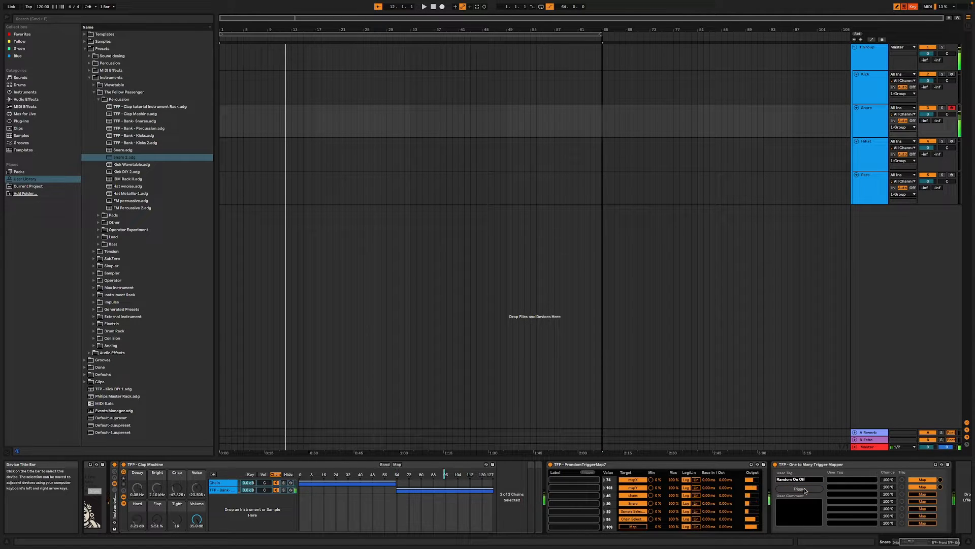
{"action": "left_click", "coordinate": [804, 490]}
{"action": "left_click", "coordinate": [805, 489]}
{"action": "left_click", "coordinate": [805, 490]}
{"action": "left_click", "coordinate": [805, 490]}
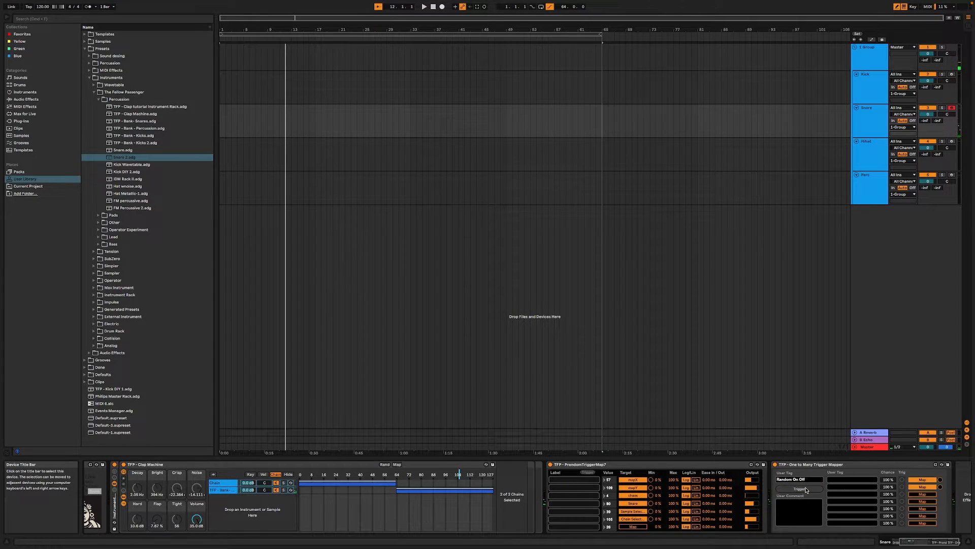
- Browse the instruments and load an empty Sampler onto the HiHat track between Grids and PrandomTriggerMap7
{"action": "left_click", "coordinate": [860, 159]}
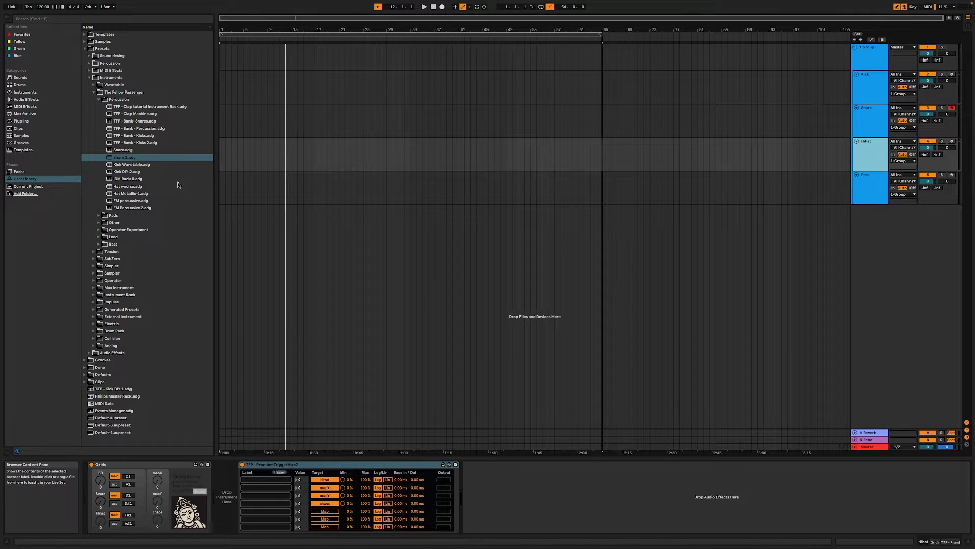
{"action": "left_click", "coordinate": [147, 193]}
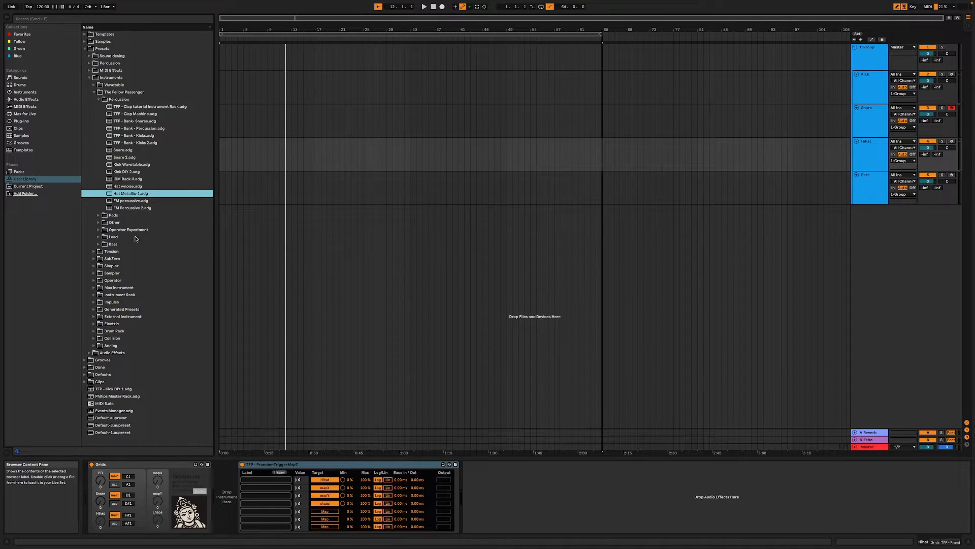
{"action": "left_click", "coordinate": [23, 99]}
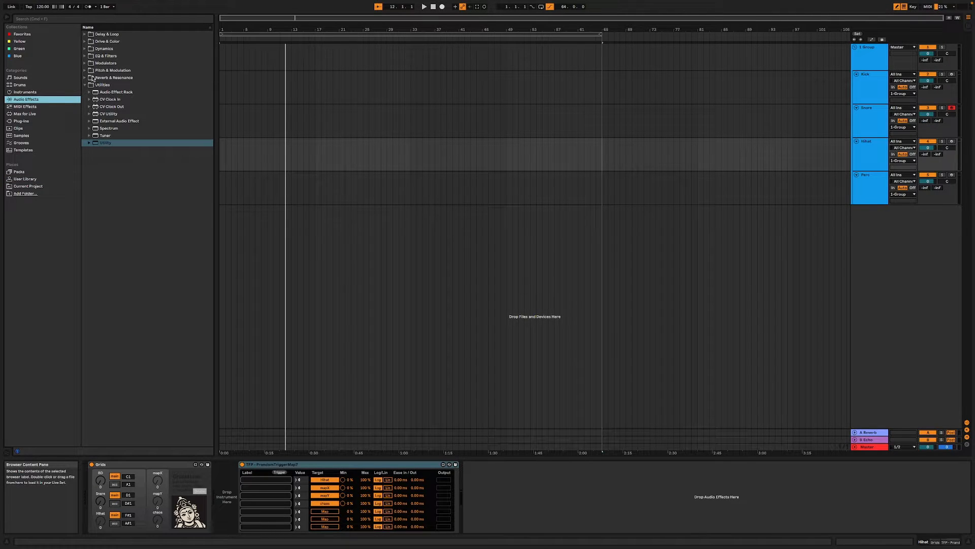
{"action": "left_click", "coordinate": [39, 94]}
{"action": "left_click", "coordinate": [37, 100]}
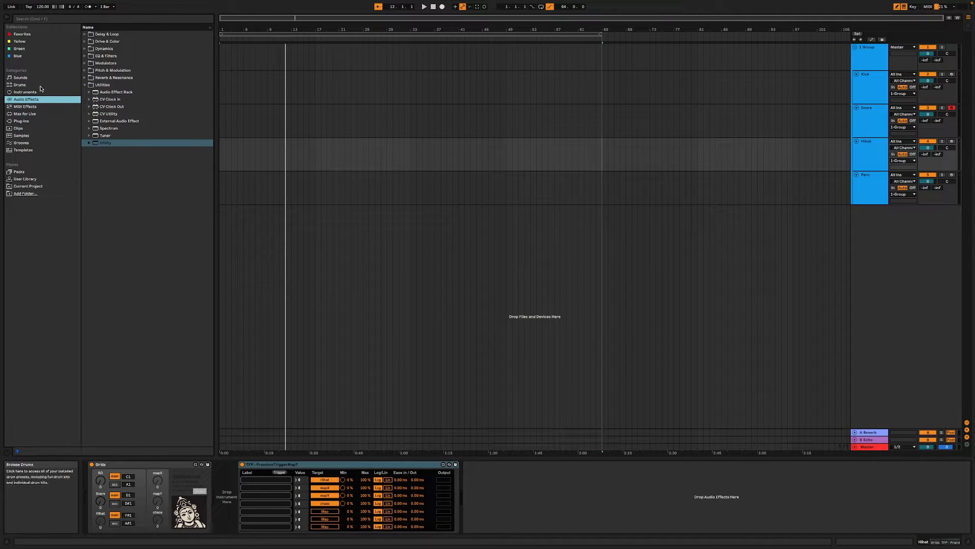
{"action": "left_click", "coordinate": [79, 92]}
{"action": "left_click", "coordinate": [85, 70]}
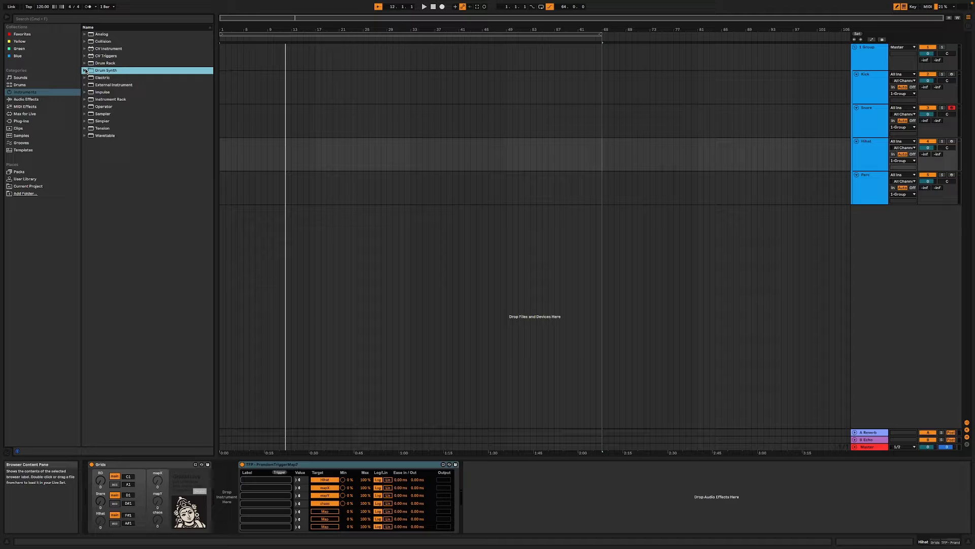
{"action": "left_click", "coordinate": [84, 114]}
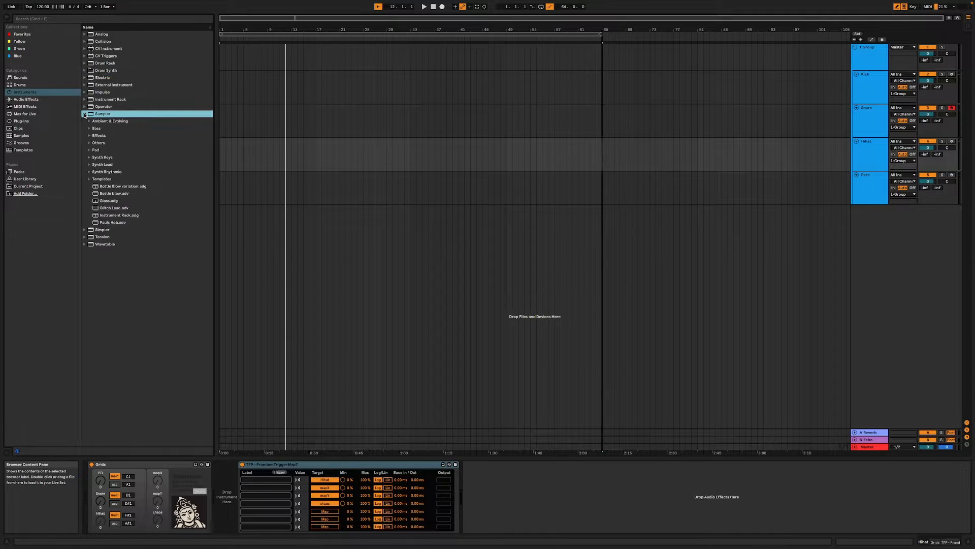
{"action": "left_click_drag", "start_coordinate": [97, 116], "coordinate": [227, 483]}
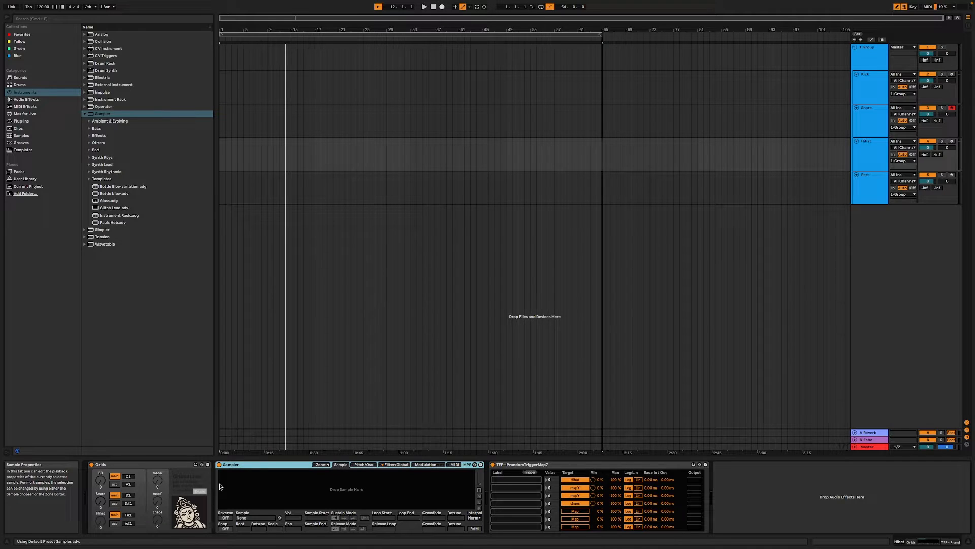
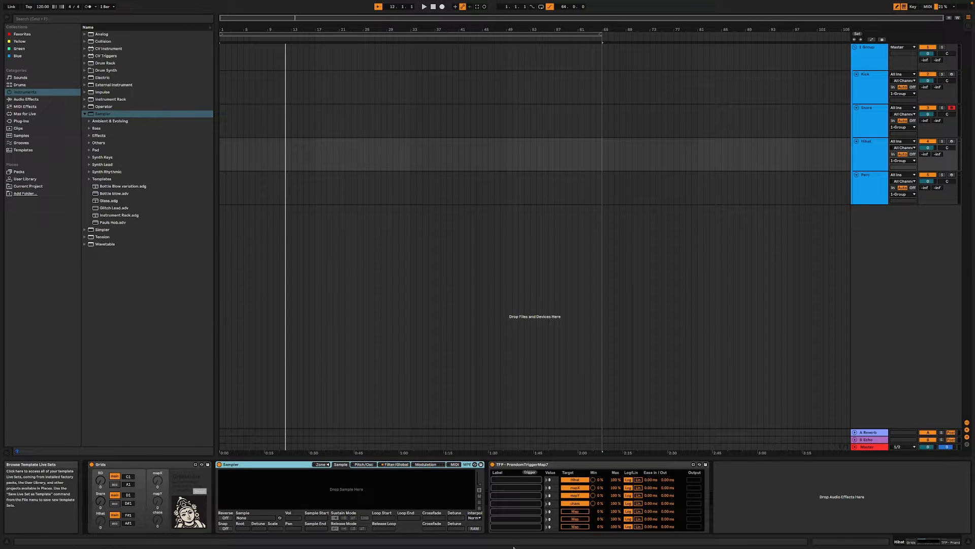
- Label the first four targets of the HiHat track's PrandomTriggerMap7 as Grids
{"action": "left_click", "coordinate": [510, 478]}
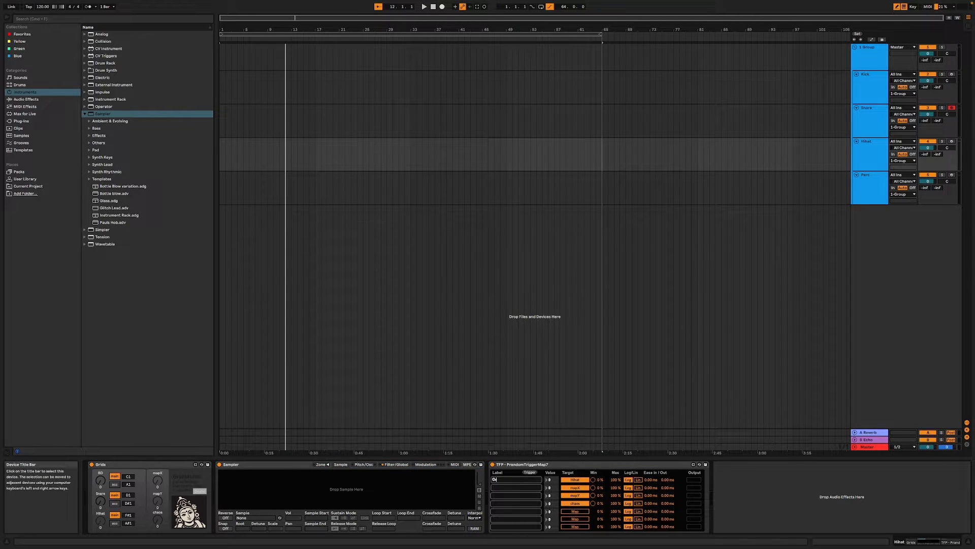
{"action": "left_click", "coordinate": [503, 488]}
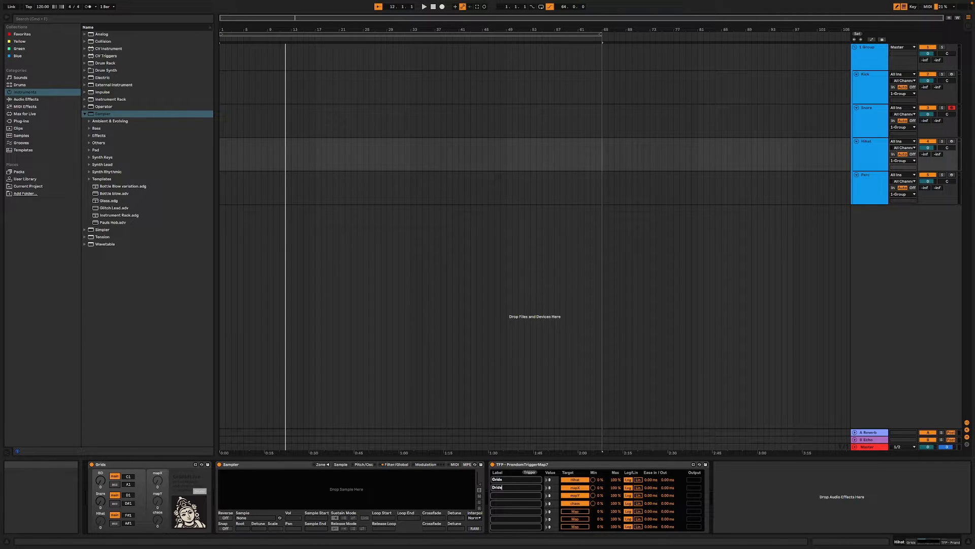
{"action": "type", "text": "C"}
{"action": "left_click", "coordinate": [499, 503]}
- Find the TFP - PS lib 2022 Hats folder in the User Library samples and load all its hat samples into the HiHat Sampler
{"action": "left_click", "coordinate": [26, 179]}
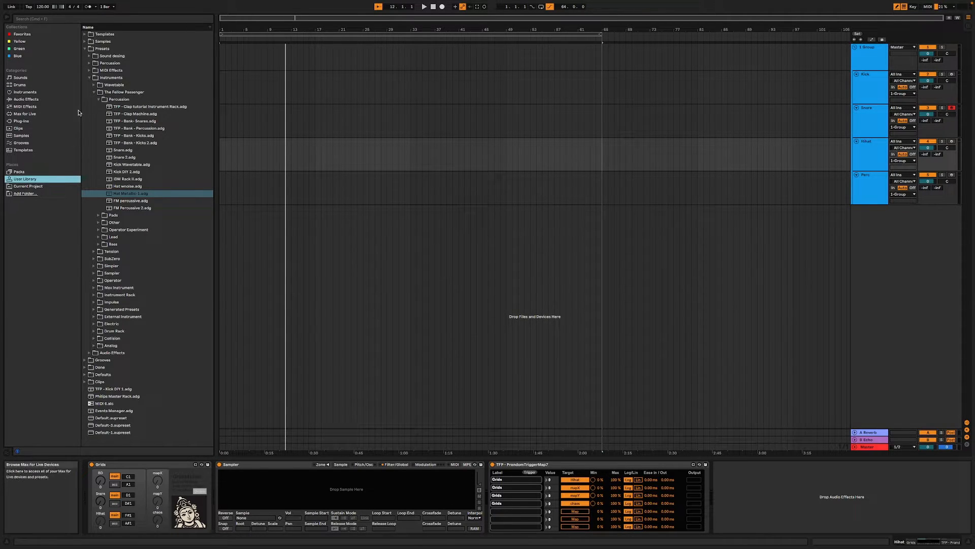
{"action": "left_click", "coordinate": [94, 92]}
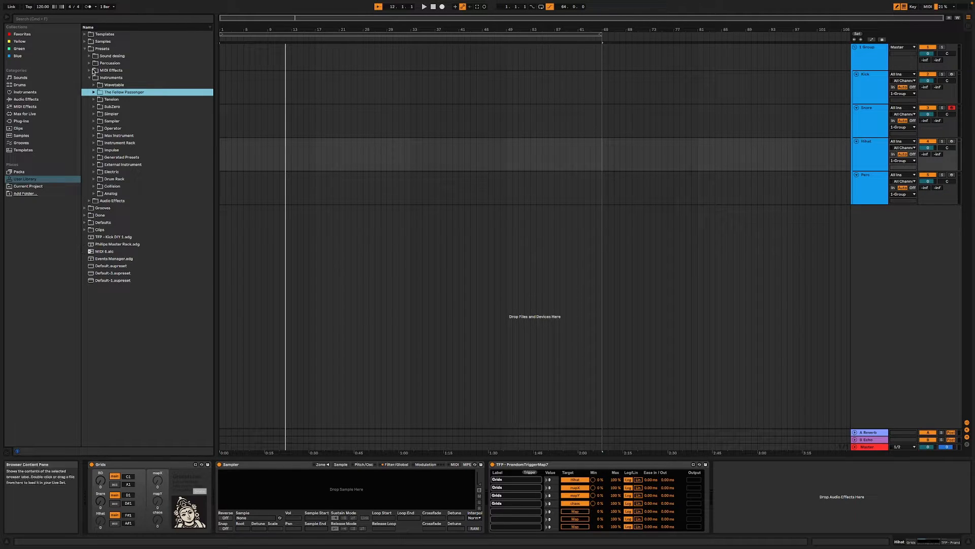
{"action": "left_click", "coordinate": [84, 41]}
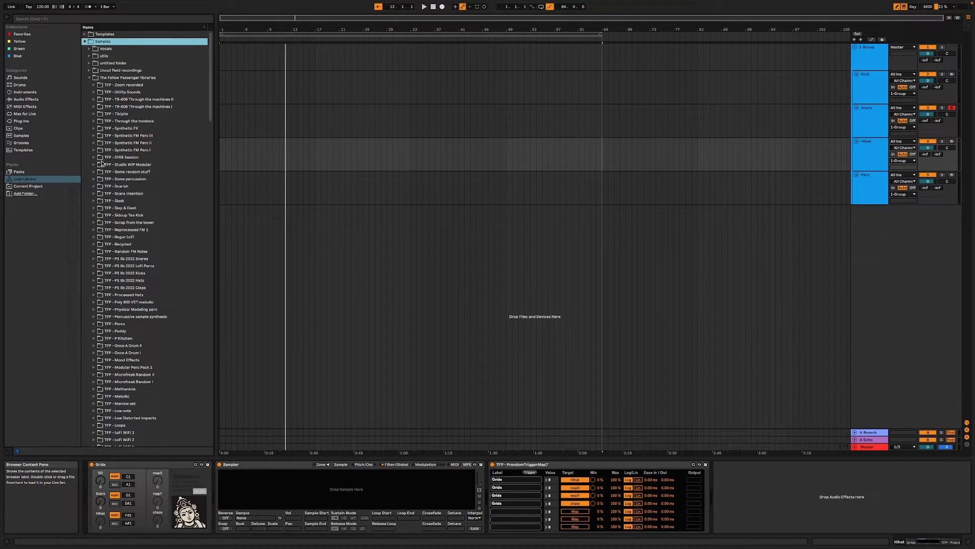
{"action": "scroll", "coordinate": [126, 373], "scroll_direction": "down", "scroll_amount": 1}
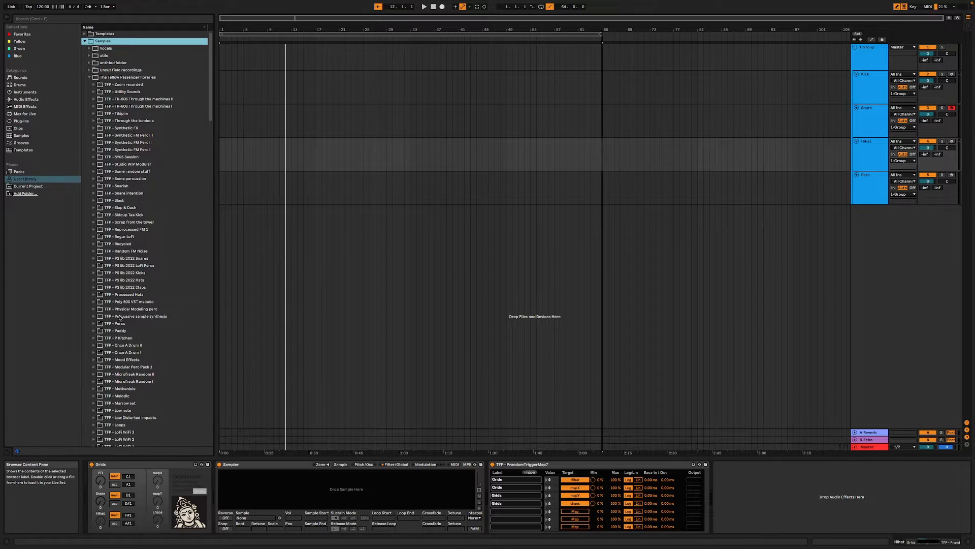
{"action": "left_click", "coordinate": [95, 280]}
{"action": "left_click", "coordinate": [132, 292]}
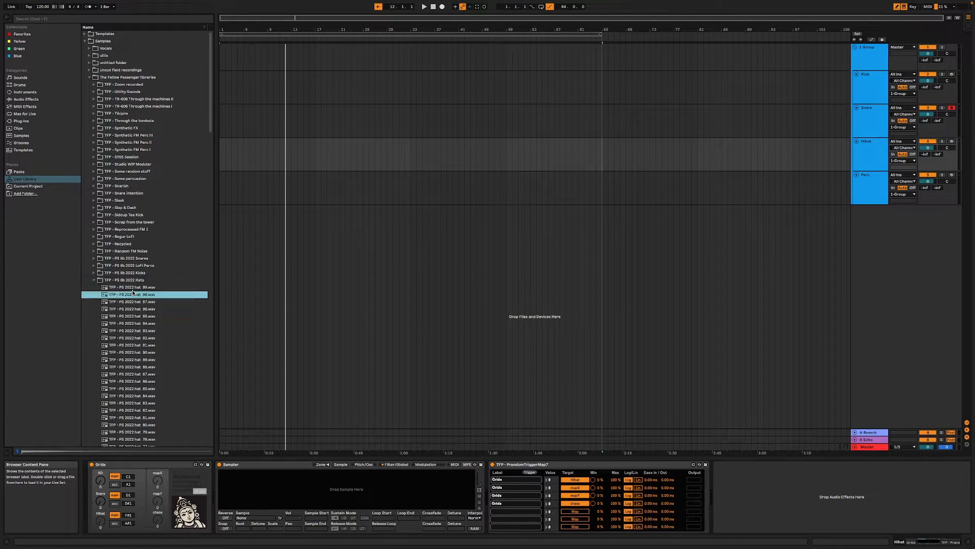
{"action": "left_click", "coordinate": [131, 289]}
{"action": "scroll", "coordinate": [143, 360], "scroll_direction": "down", "scroll_amount": 4}
{"action": "scroll", "coordinate": [143, 368], "scroll_direction": "down", "scroll_amount": 20}
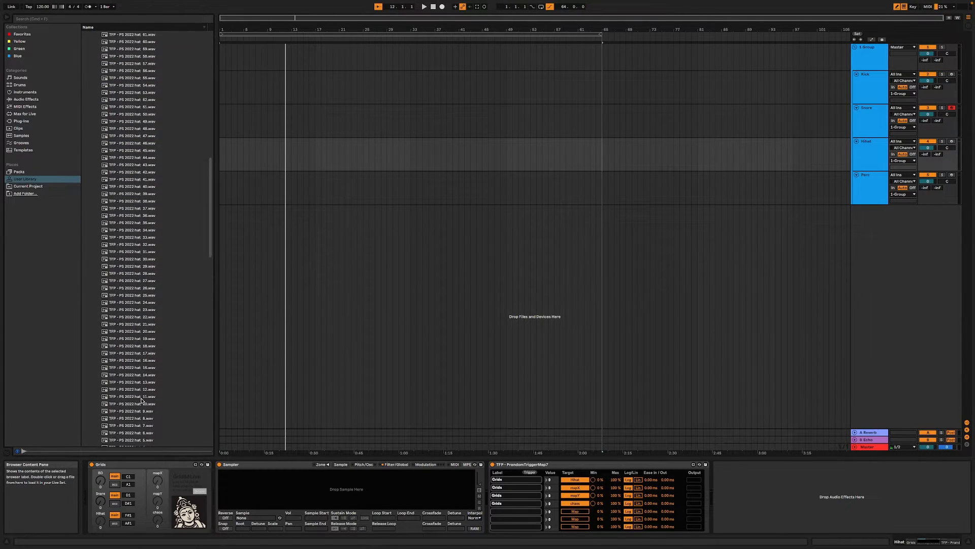
{"action": "left_click", "coordinate": [148, 342], "text": "shift"}
{"action": "left_click_drag", "start_coordinate": [147, 342], "coordinate": [303, 494]}
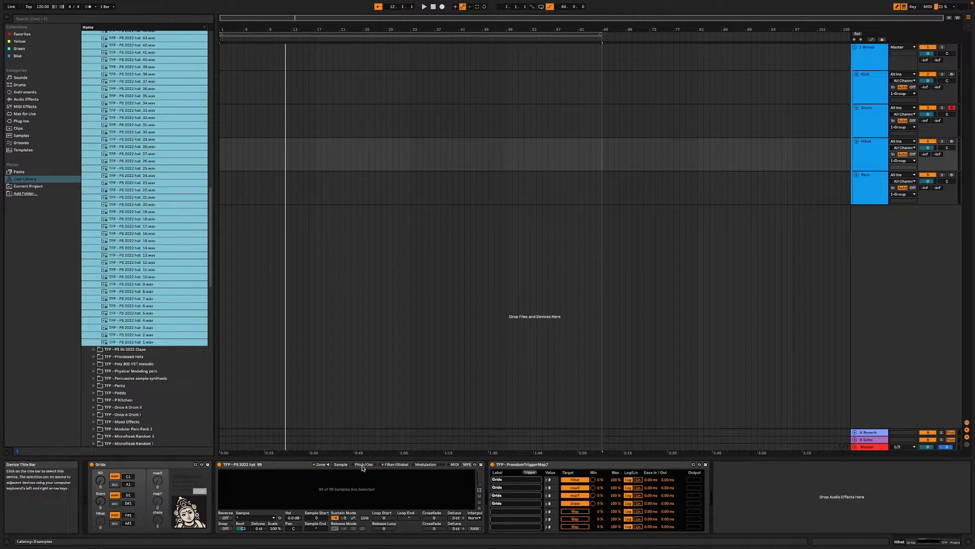
- Set the key tracking Scale of all hat samples to 0% and make the Sampler's filter a high-pass at about 1 kHz
{"action": "left_click", "coordinate": [275, 528]}
{"action": "type", "text": "0"}
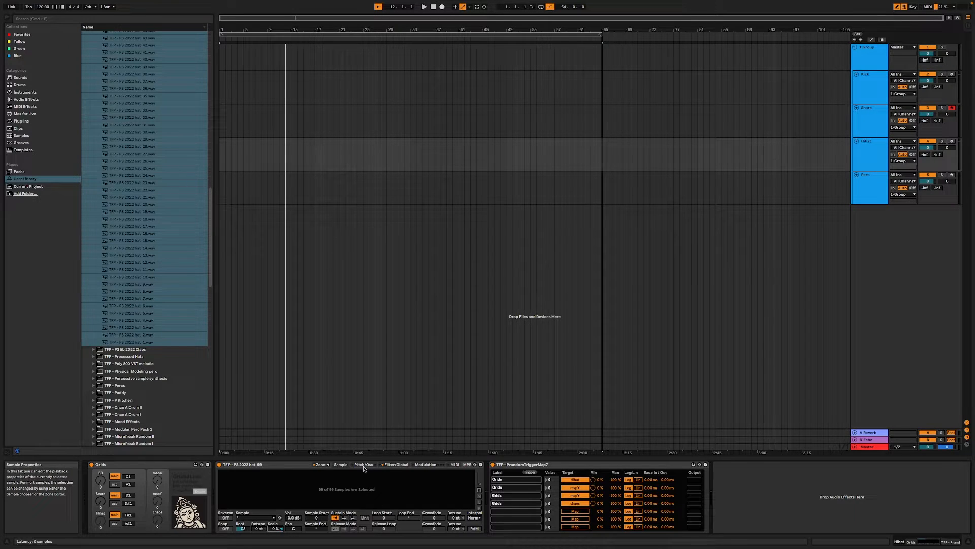
{"action": "left_click", "coordinate": [397, 464]}
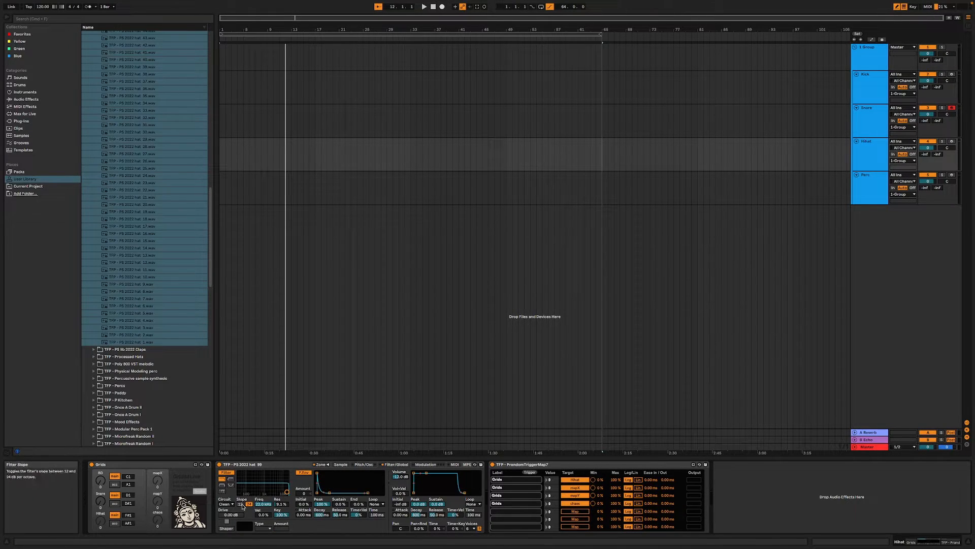
{"action": "left_click", "coordinate": [231, 479]}
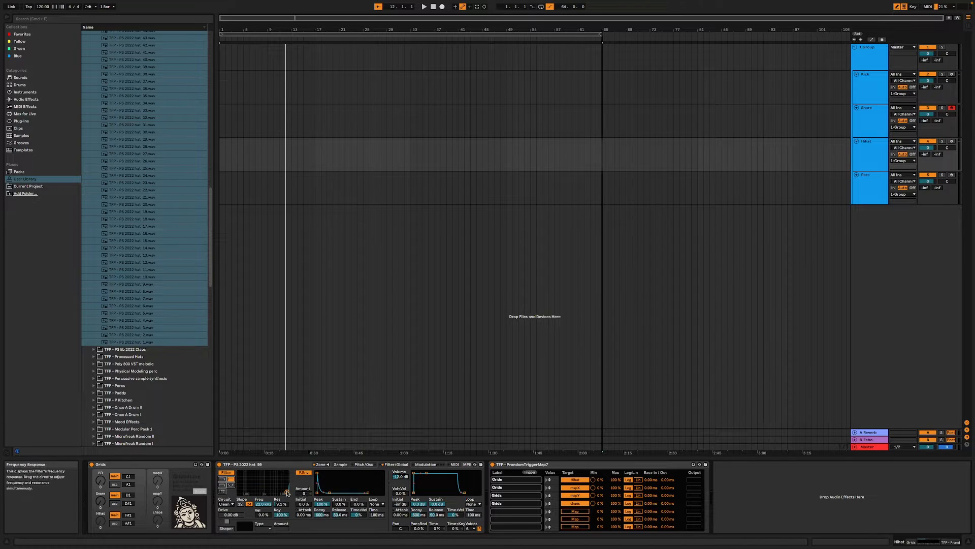
{"action": "left_click_drag", "start_coordinate": [287, 492], "coordinate": [265, 493]}
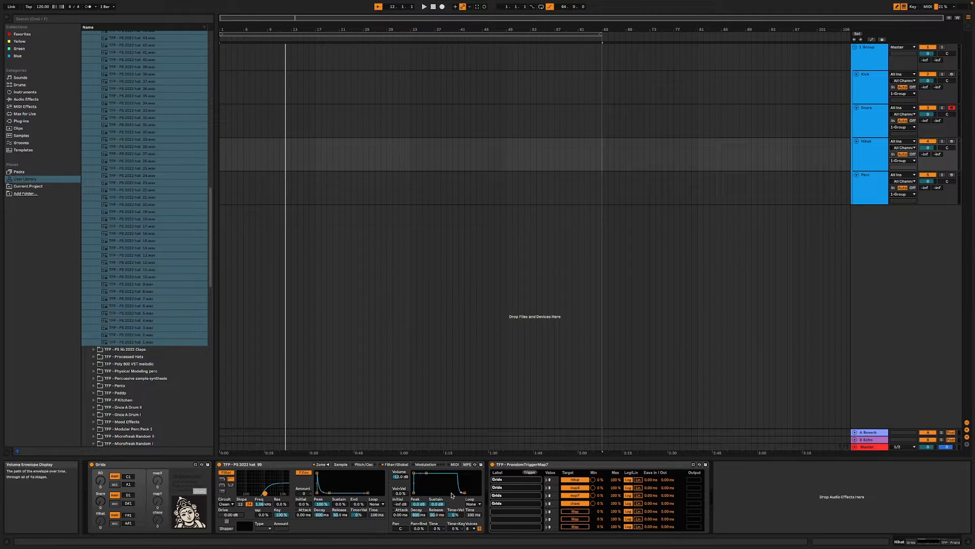
{"action": "left_click_drag", "start_coordinate": [460, 494], "coordinate": [478, 493]}
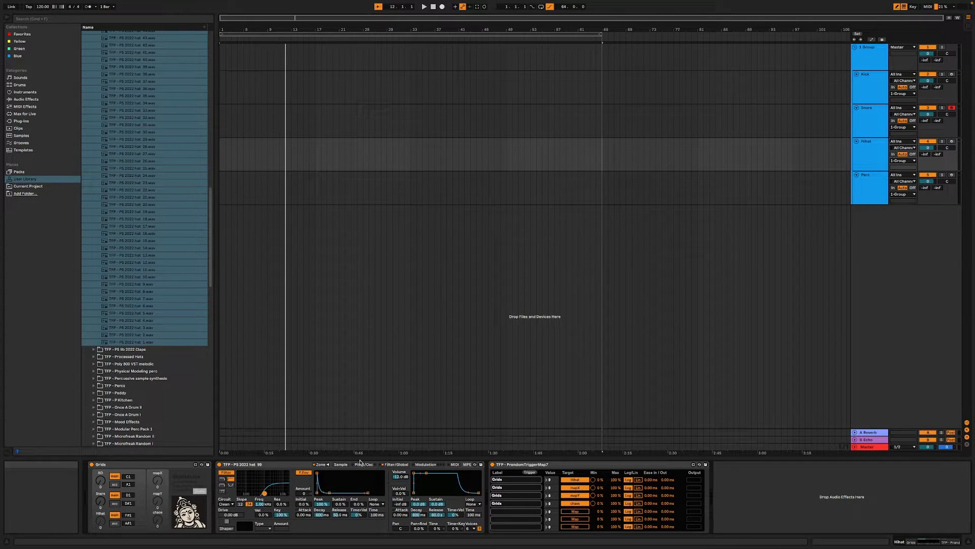
- Open the Sampler's zone list and check the key tracking Scale on a single hat layer and on all layers selected together
{"action": "left_click", "coordinate": [342, 466]}
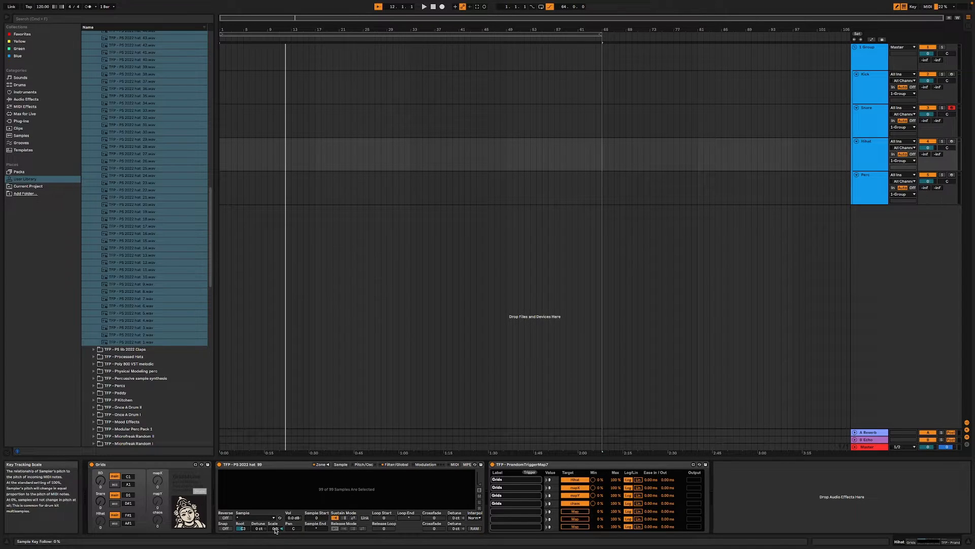
{"action": "left_click", "coordinate": [321, 464]}
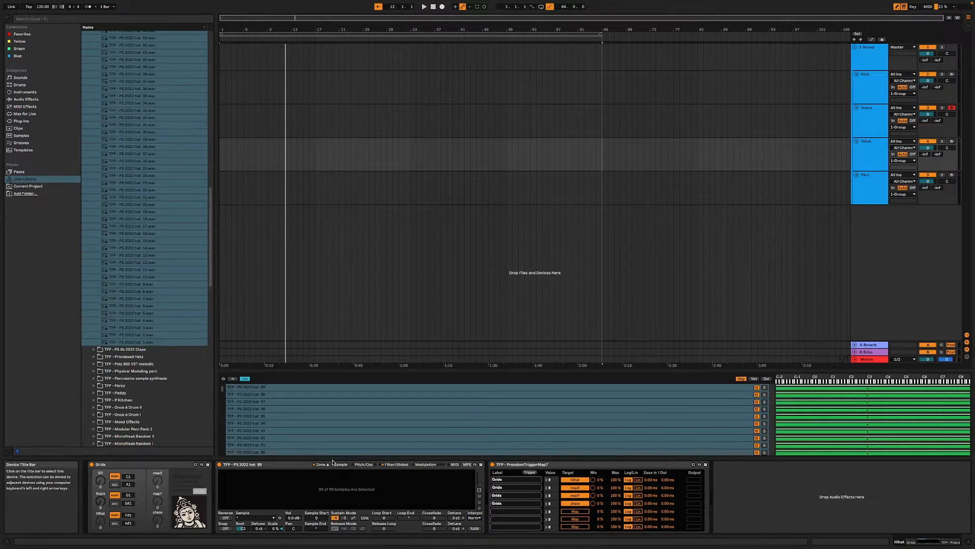
{"action": "left_click", "coordinate": [302, 431]}
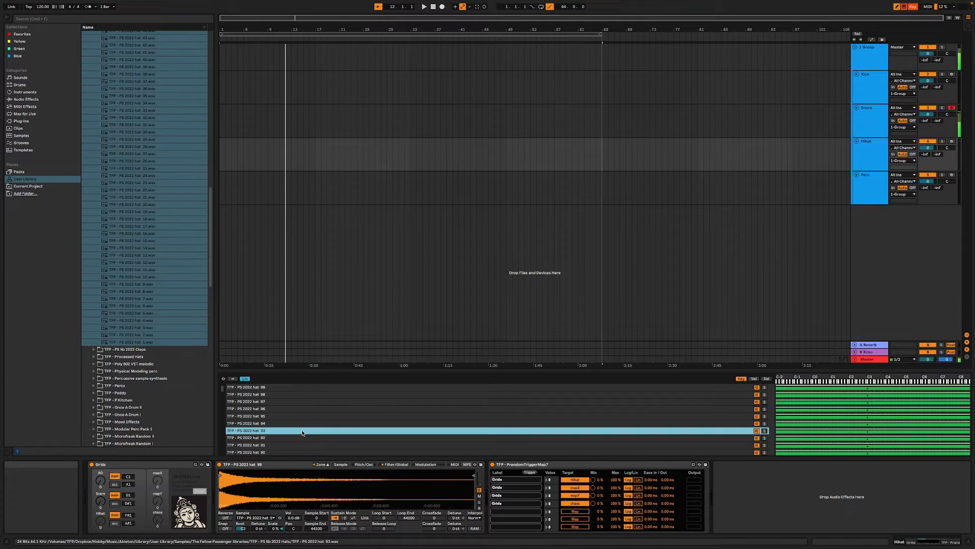
{"action": "key", "text": "super+a"}
{"action": "left_click", "coordinate": [275, 528]}
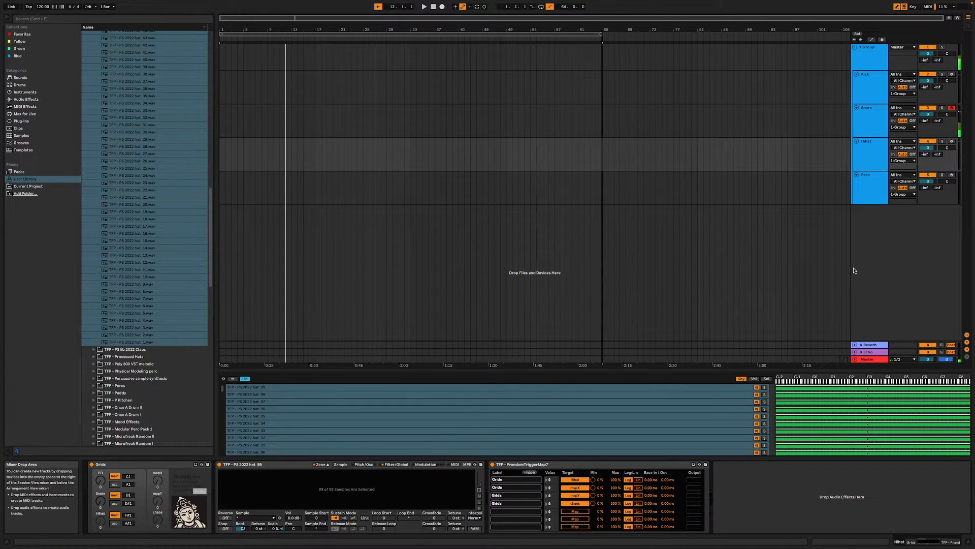
- Select all sample layers in the Snare track's TFP - Bank - Snares Sampler and set their key tracking Scale to 0%
{"action": "left_click", "coordinate": [917, 114]}
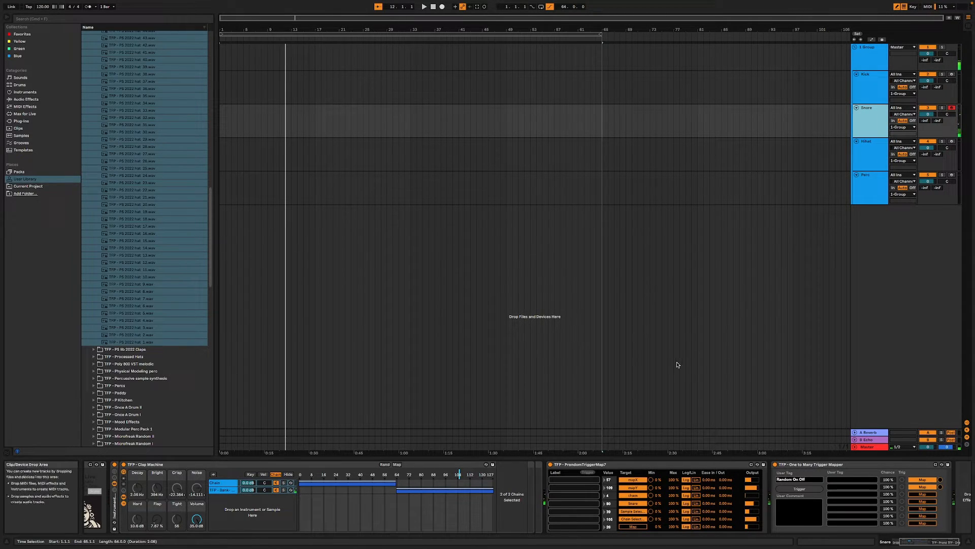
{"action": "left_click", "coordinate": [877, 158]}
{"action": "left_click", "coordinate": [875, 118]}
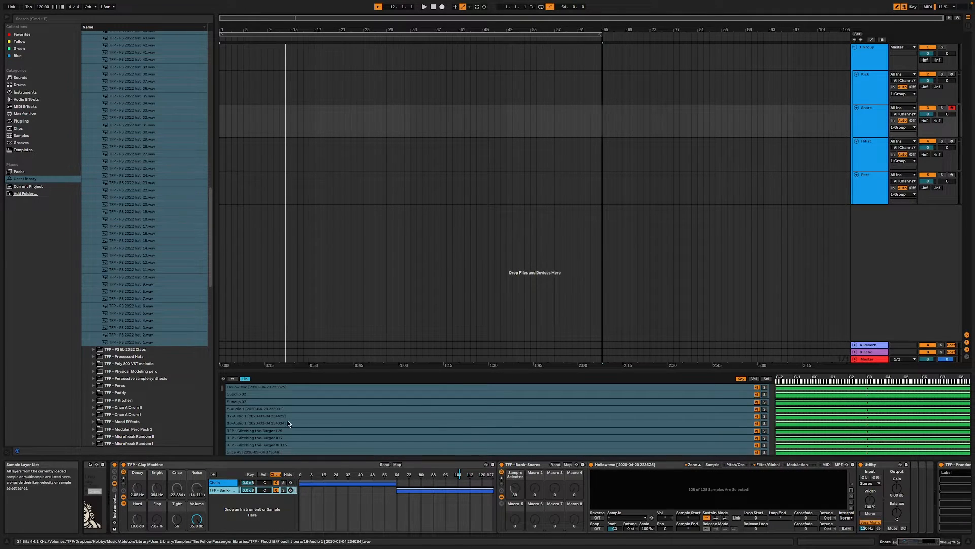
{"action": "left_click", "coordinate": [351, 423]}
{"action": "key", "text": "super+a"}
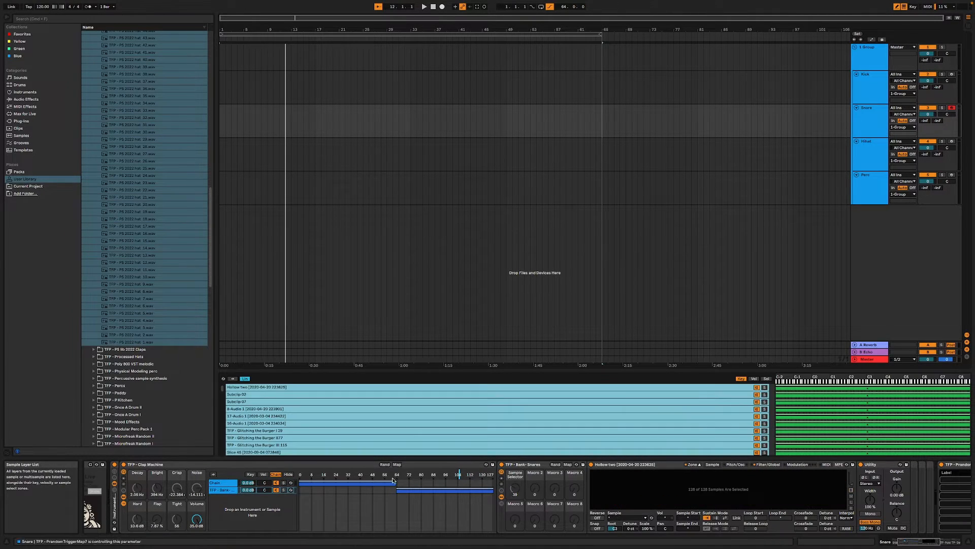
{"action": "left_click", "coordinate": [650, 529]}
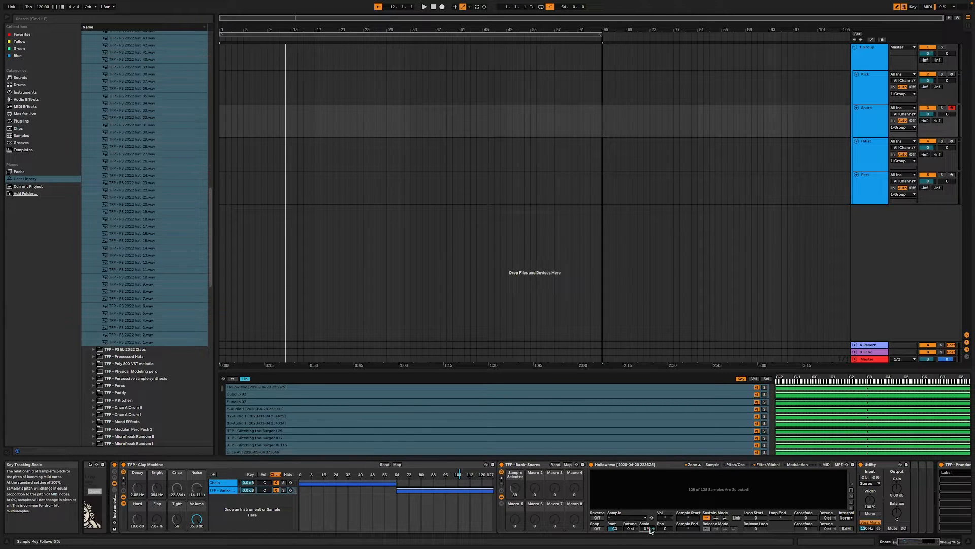
- Return to the HiHat track and arm it for recording
{"action": "left_click", "coordinate": [872, 185]}
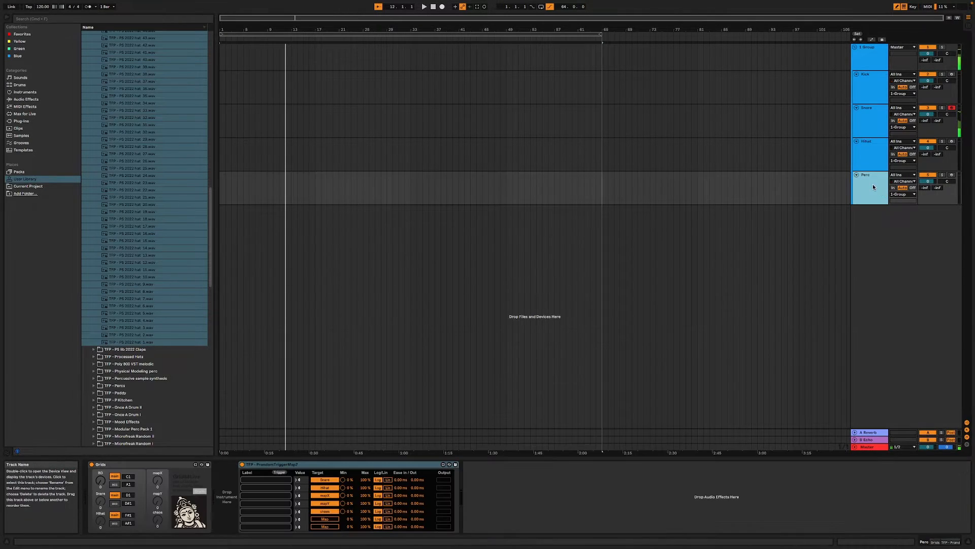
{"action": "left_click", "coordinate": [870, 153]}
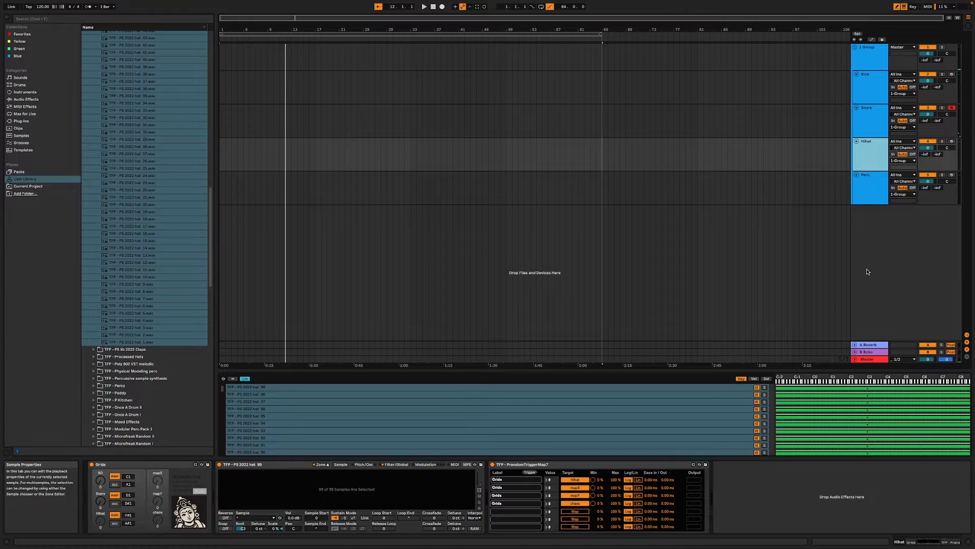
{"action": "left_click", "coordinate": [951, 141]}
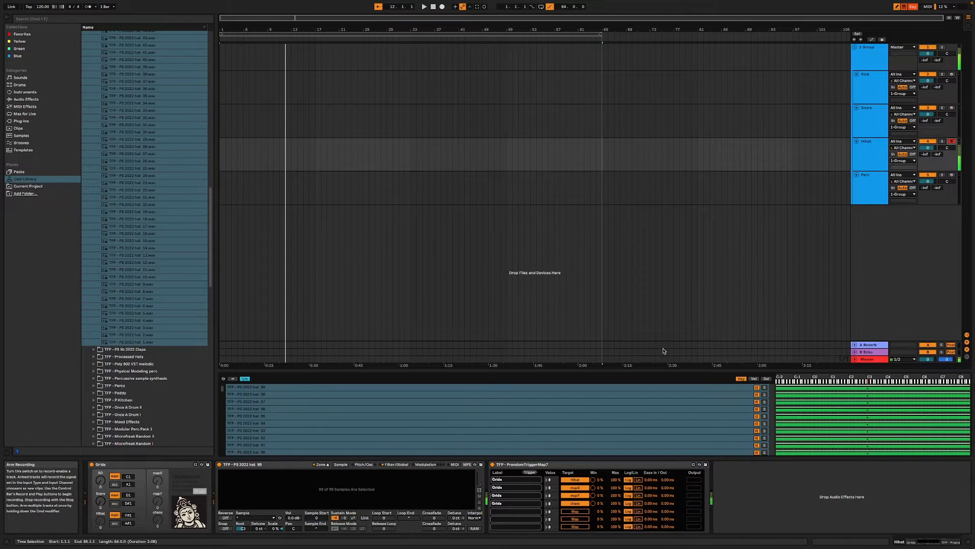
- Shape the HiHat Sampler's volume envelope into a short decay without sustain and raise the high-pass cutoff to about 1.37 kHz
{"action": "left_click", "coordinate": [410, 466]}
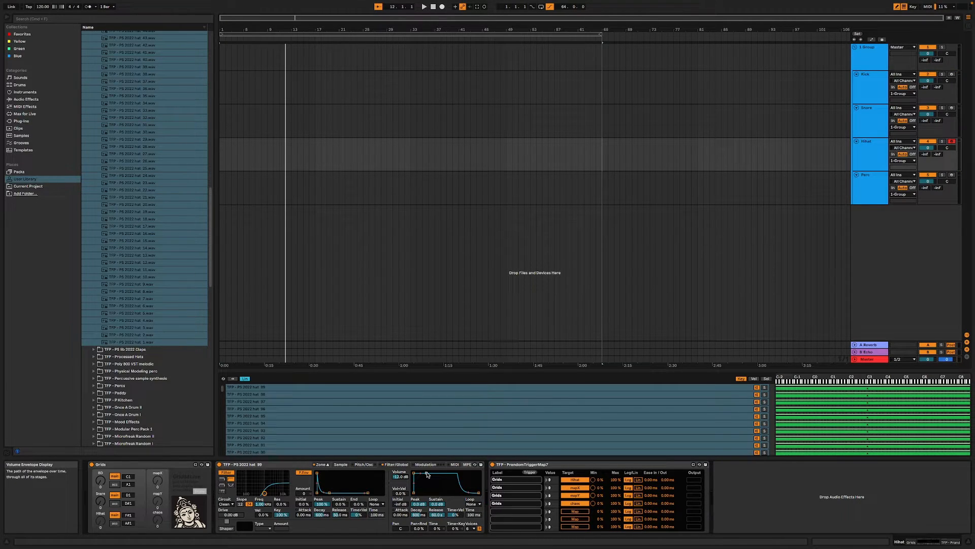
{"action": "left_click_drag", "start_coordinate": [426, 474], "coordinate": [392, 477]}
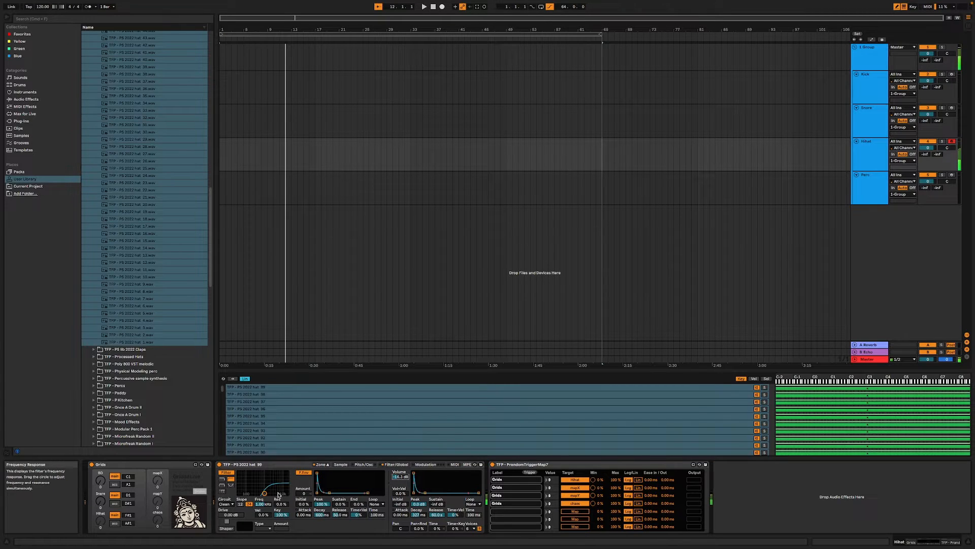
{"action": "left_click_drag", "start_coordinate": [264, 492], "coordinate": [267, 493]}
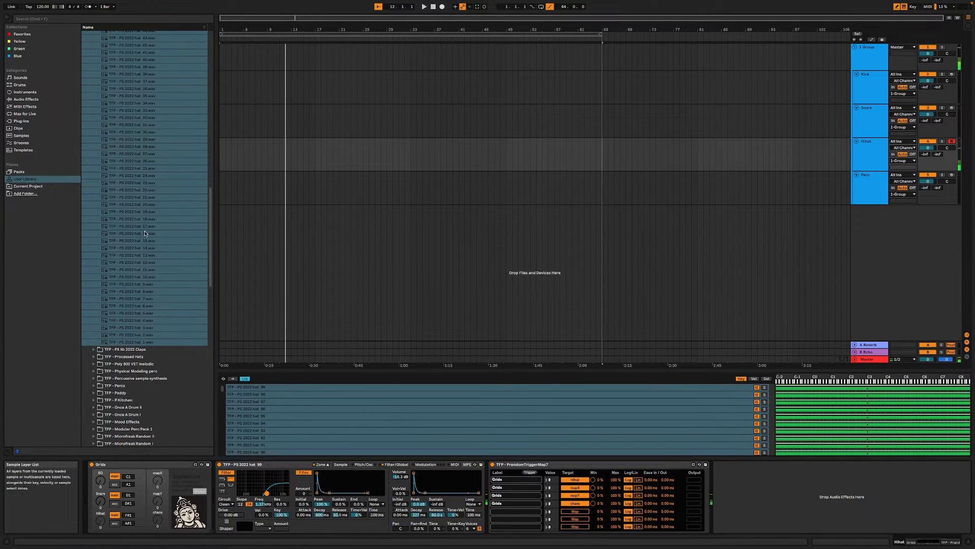
- Search the Max for Live devices for "express" and insert the TFP - Expression Control preset between Grids and the Sampler
{"action": "left_click", "coordinate": [24, 100]}
{"action": "left_click", "coordinate": [24, 106]}
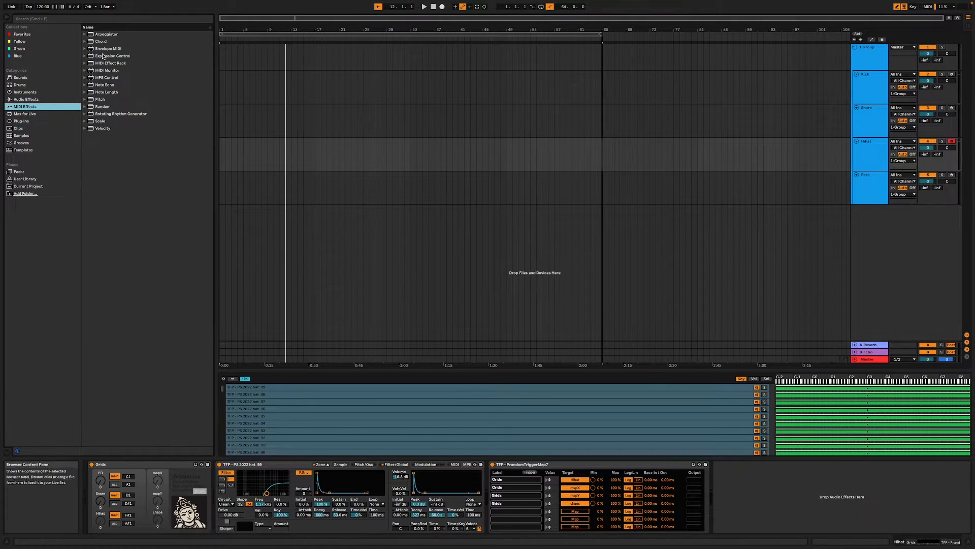
{"action": "left_click", "coordinate": [23, 114]}
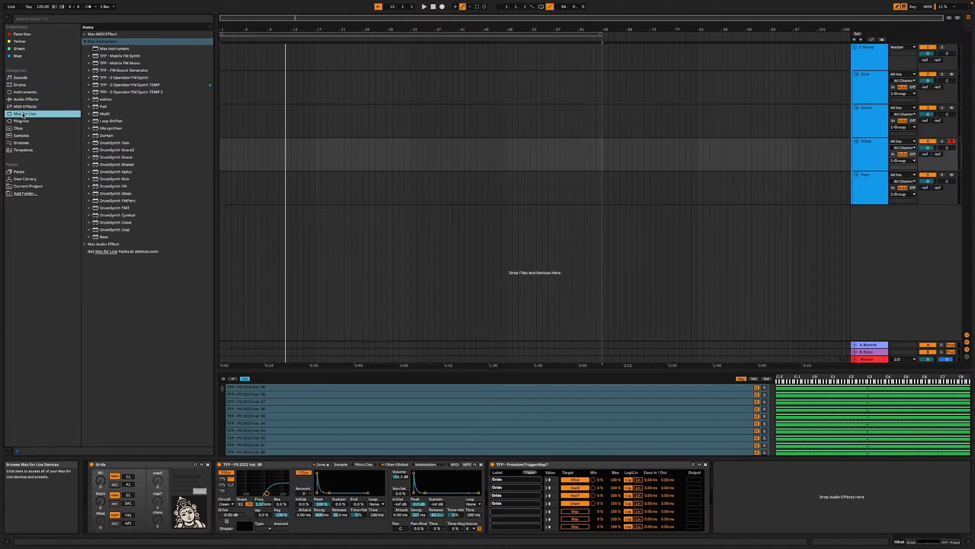
{"action": "left_click", "coordinate": [40, 20]}
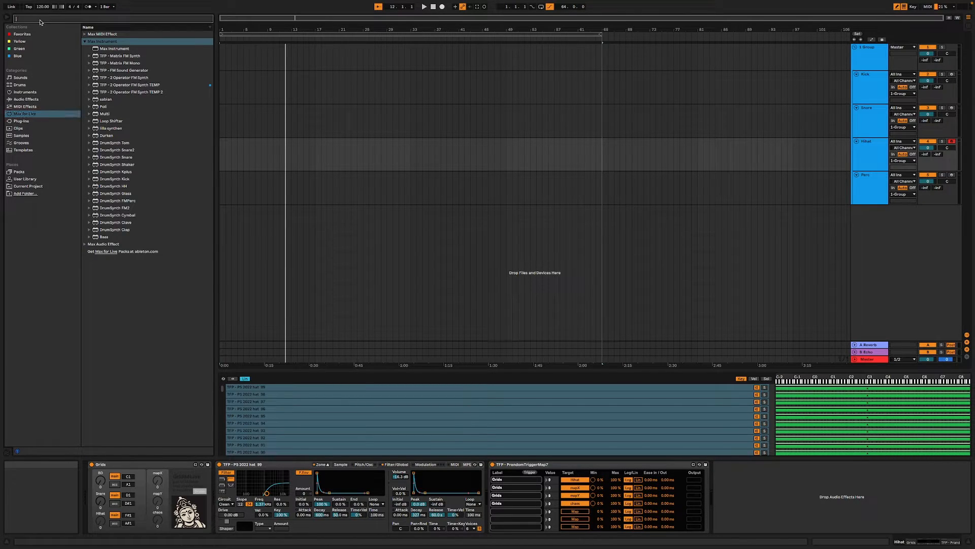
{"action": "type", "text": "express"}
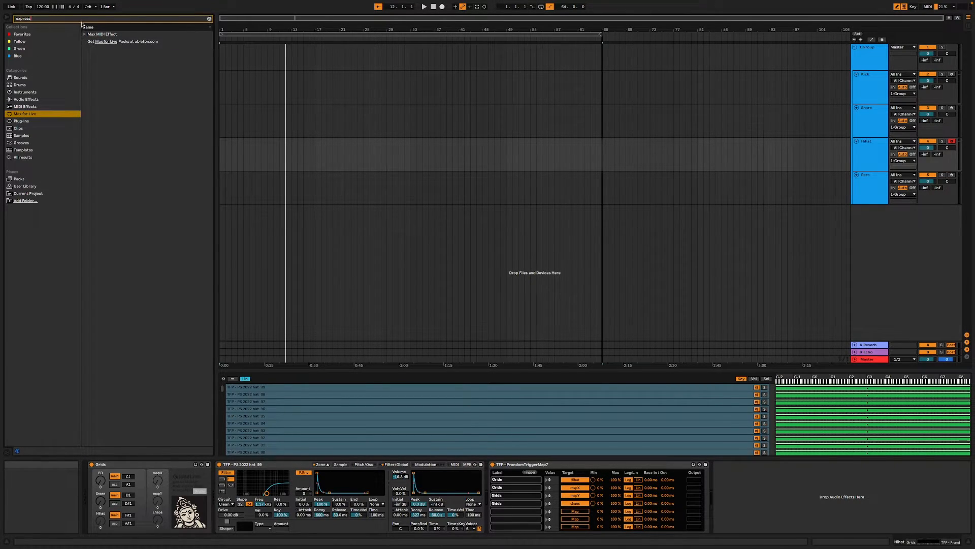
{"action": "left_click", "coordinate": [84, 34]}
{"action": "left_click", "coordinate": [109, 48]}
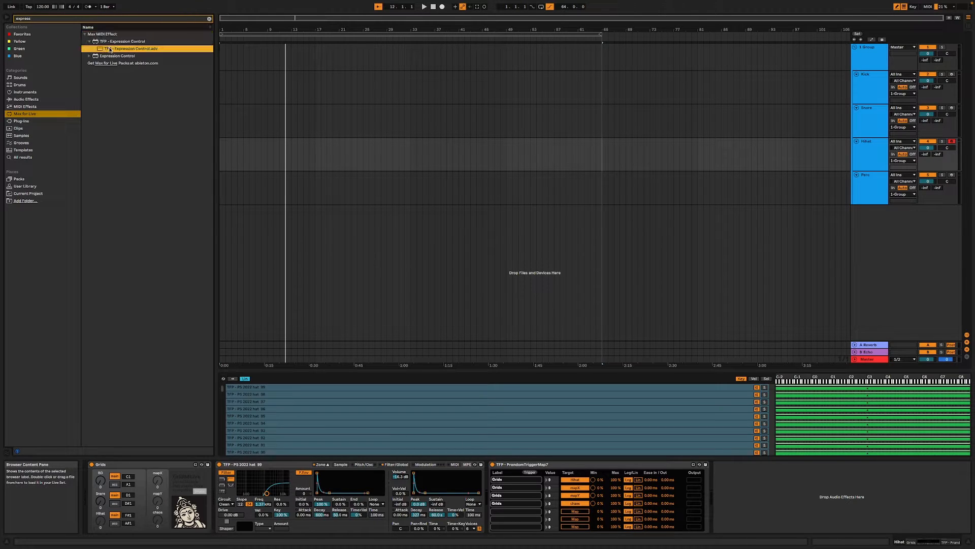
{"action": "mouse_move", "coordinate": [108, 51]}
{"action": "left_mouse_down"}
{"action": "mouse_move", "coordinate": [235, 450]}
{"action": "mouse_move", "coordinate": [221, 486]}
{"action": "mouse_move", "coordinate": [242, 480]}
{"action": "left_mouse_up"}
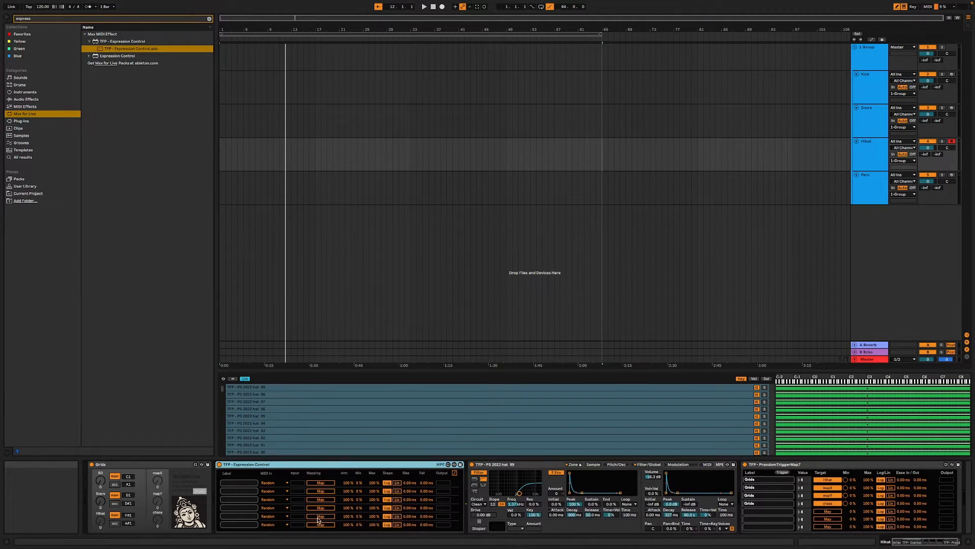
- Map the first Random row of Expression Control to the Sampler's volume envelope Decay
{"action": "left_click", "coordinate": [319, 484]}
{"action": "left_click", "coordinate": [672, 515]}
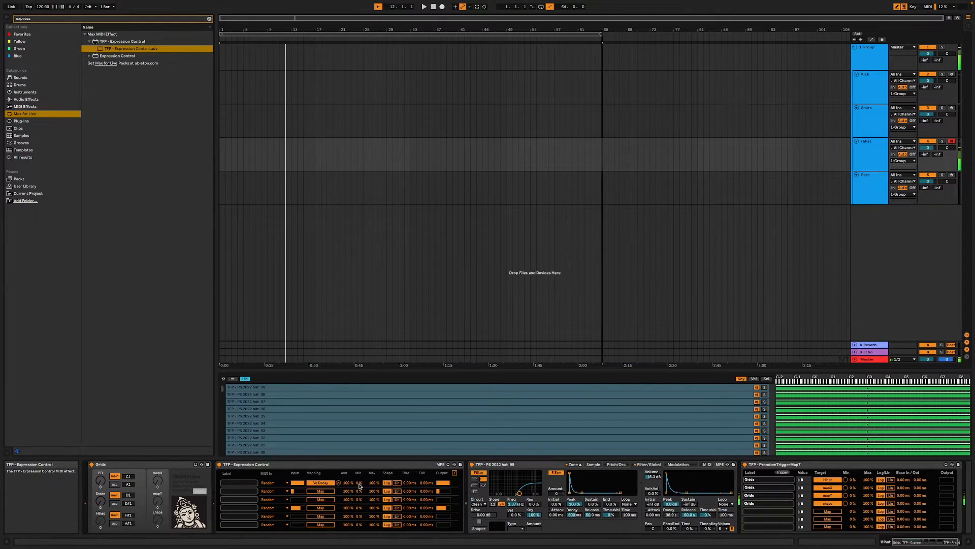
- Limit the random Decay modulation to 12–78 % and distribute the hat samples across the Sampler's sample select zones
{"action": "left_click_drag", "start_coordinate": [359, 484], "coordinate": [375, 482]}
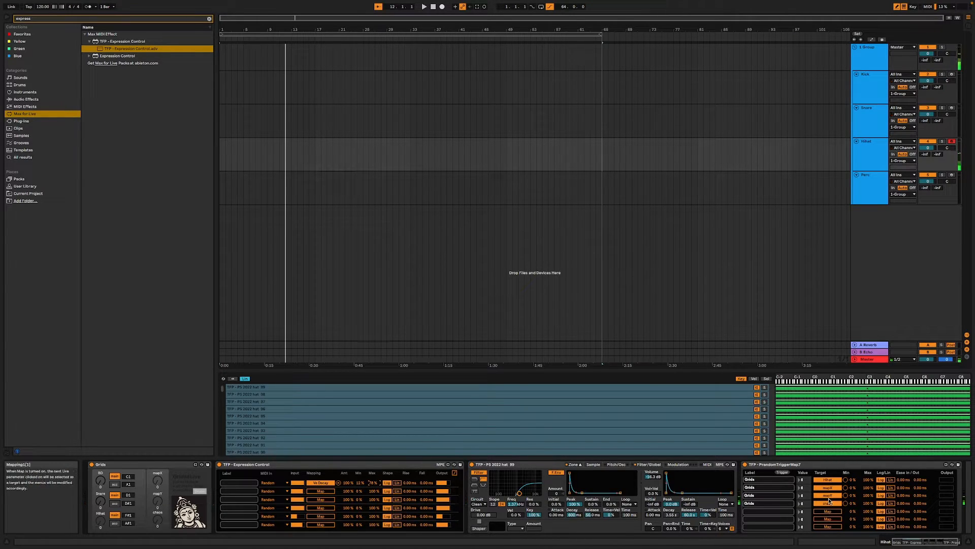
{"action": "left_click", "coordinate": [765, 379]}
{"action": "right_click", "coordinate": [612, 402]}
{"action": "left_click", "coordinate": [635, 424]}
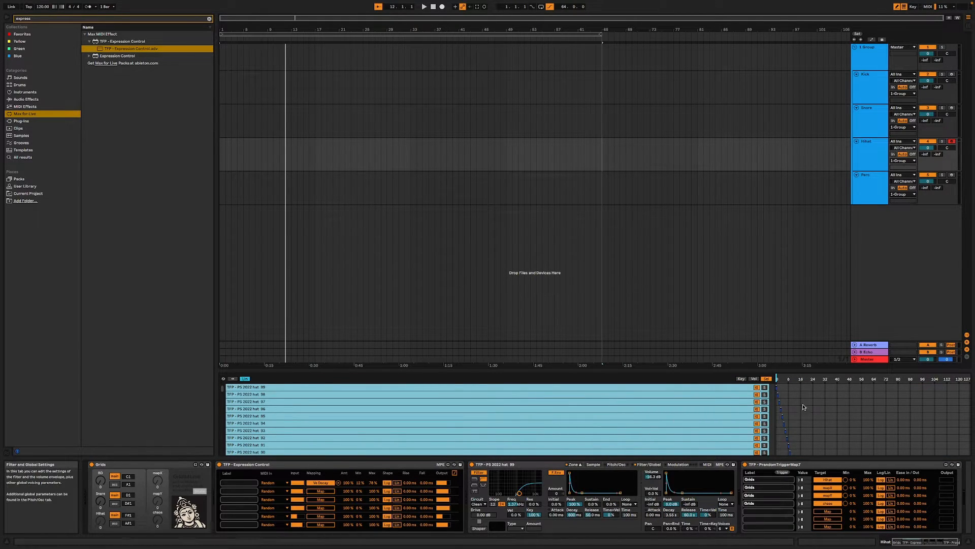
- Group Expression Control and the Sampler into an Instrument Rack and show its chain list
{"action": "left_click", "coordinate": [266, 464]}
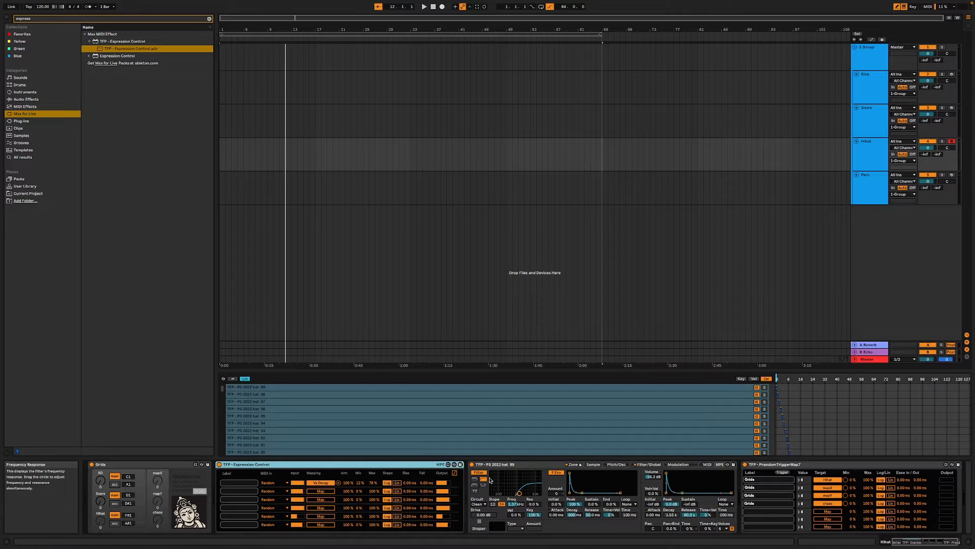
{"action": "left_click", "coordinate": [492, 464], "text": "shift"}
{"action": "key", "text": "super+g"}
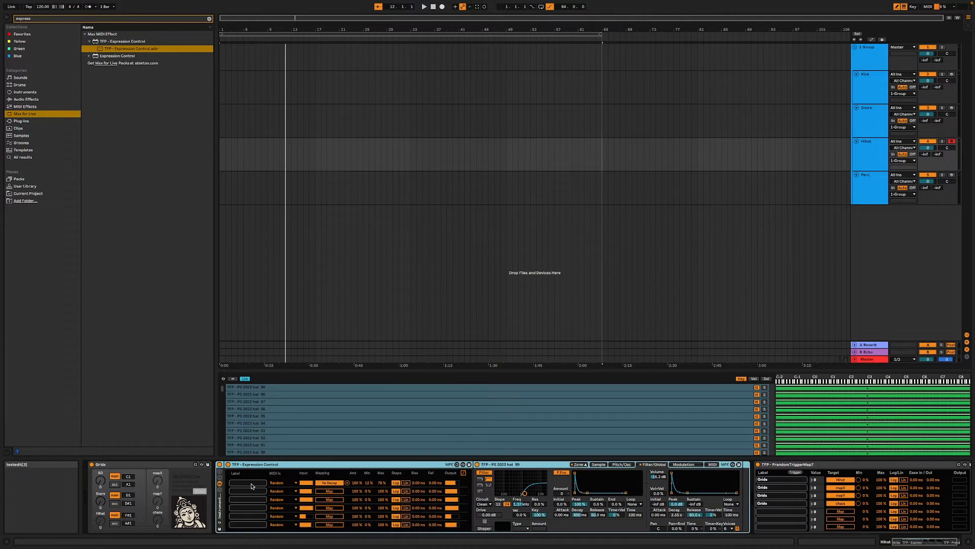
{"action": "left_click", "coordinate": [220, 485]}
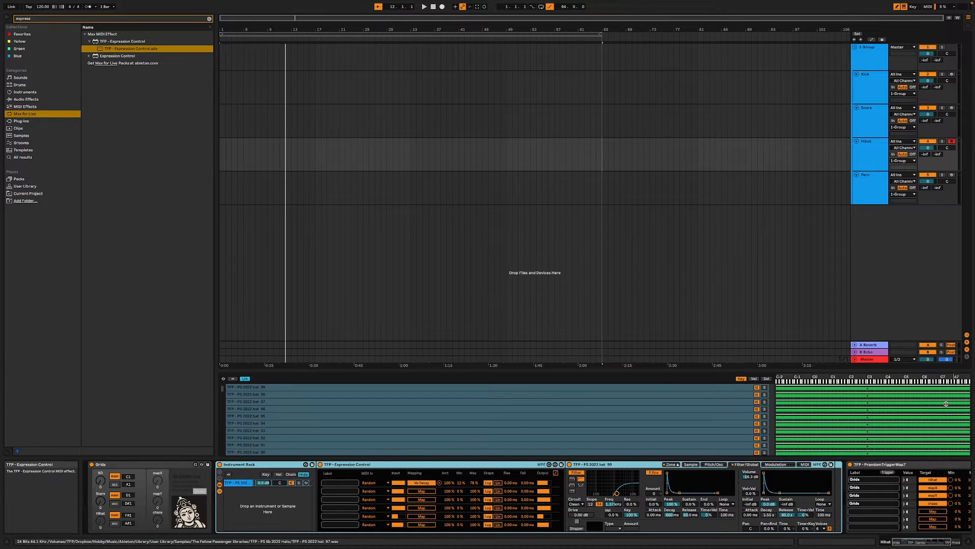
- Map the Sampler's sample selector to the rack's first macro and sweep that macro to test it
{"action": "left_click", "coordinate": [767, 379]}
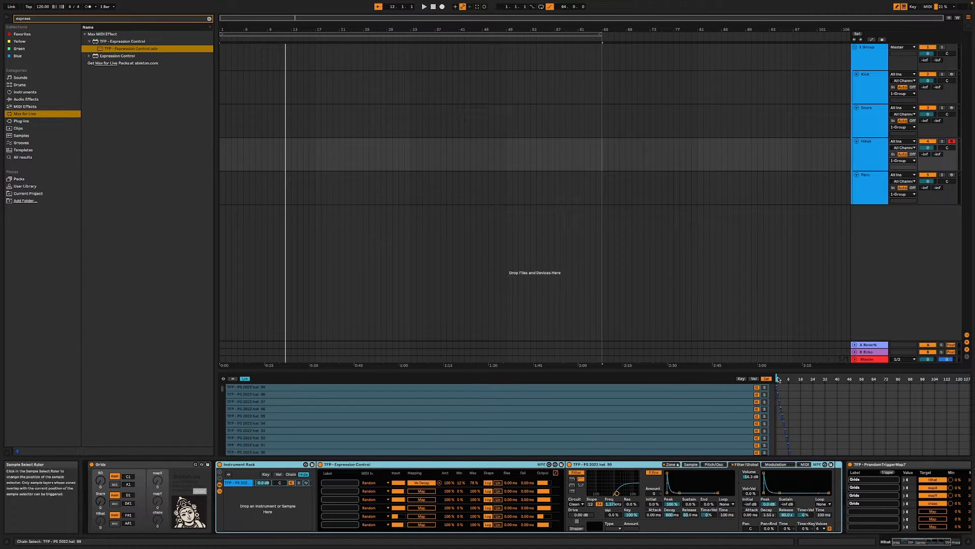
{"action": "right_click", "coordinate": [779, 380]}
{"action": "left_click", "coordinate": [798, 454]}
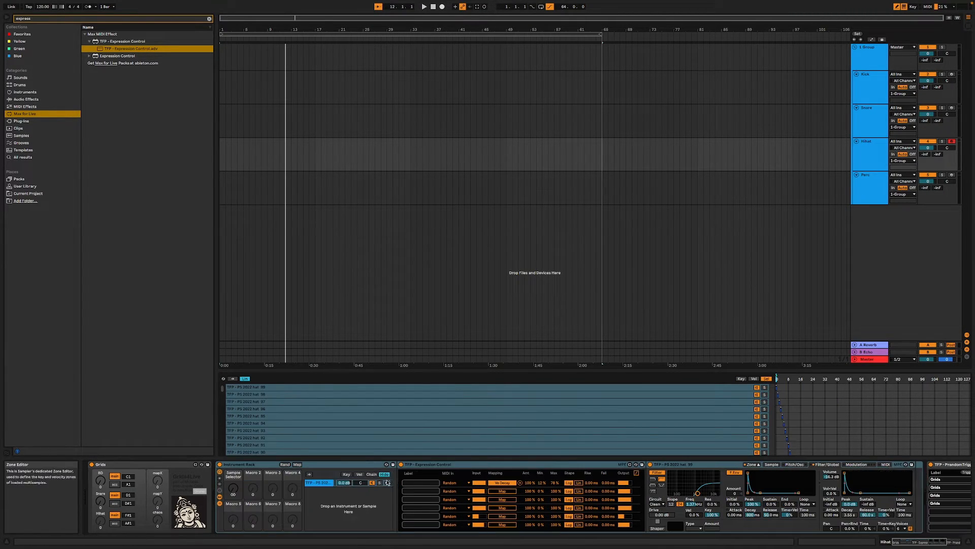
{"action": "key", "text": "super+k"}
{"action": "mouse_move", "coordinate": [233, 488]}
{"action": "left_mouse_down"}
{"action": "mouse_move", "coordinate": [233, 431]}
{"action": "mouse_move", "coordinate": [233, 456]}
{"action": "left_mouse_up"}
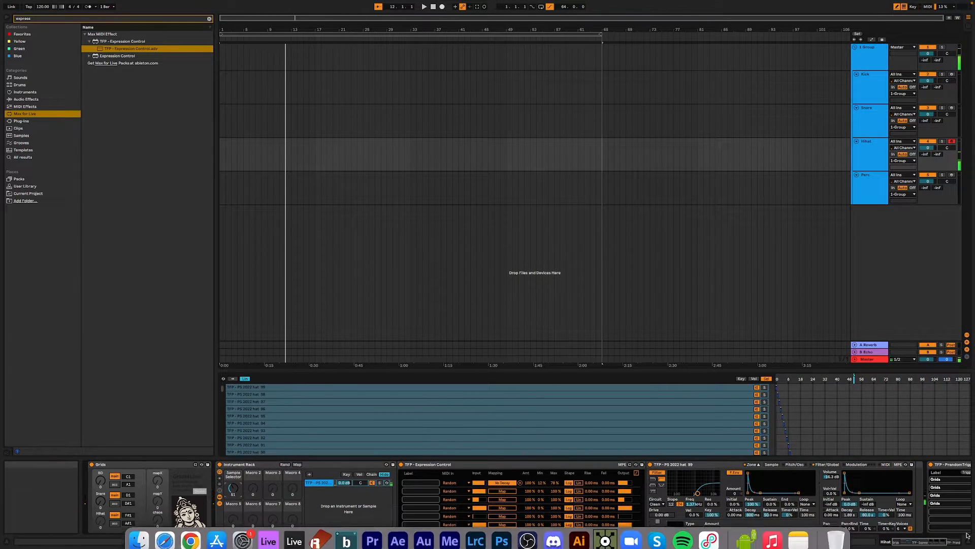
- Map the fifth row of PrandomTriggerMap7 to the Sample Selector macro and label that row "Sample Selector"
{"action": "mouse_move", "coordinate": [926, 540]}
{"action": "left_mouse_down"}
{"action": "mouse_move", "coordinate": [941, 542]}
{"action": "mouse_move", "coordinate": [916, 542]}
{"action": "left_mouse_up"}
{"action": "left_click", "coordinate": [800, 512]}
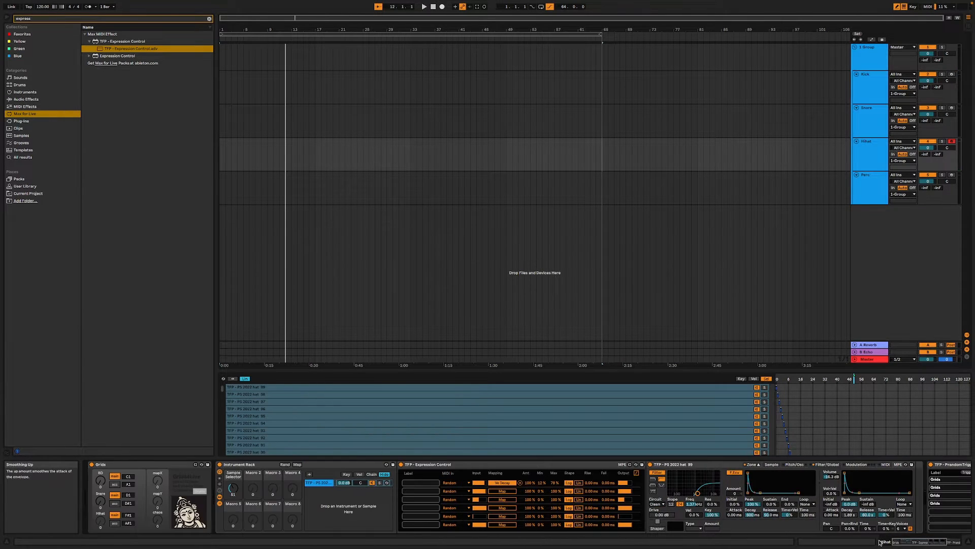
{"action": "left_click", "coordinate": [931, 542]}
{"action": "left_click_drag", "start_coordinate": [930, 543], "coordinate": [944, 541]}
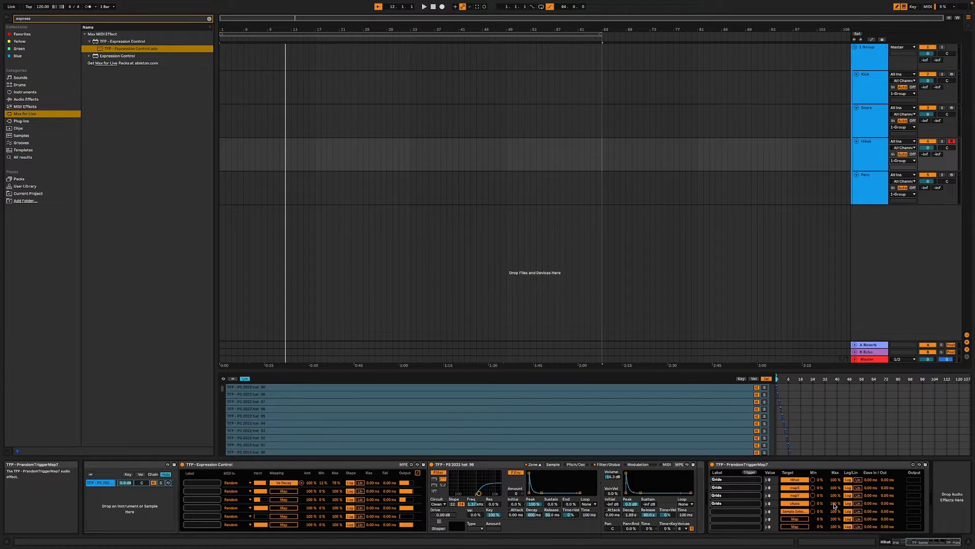
{"action": "left_click", "coordinate": [743, 510]}
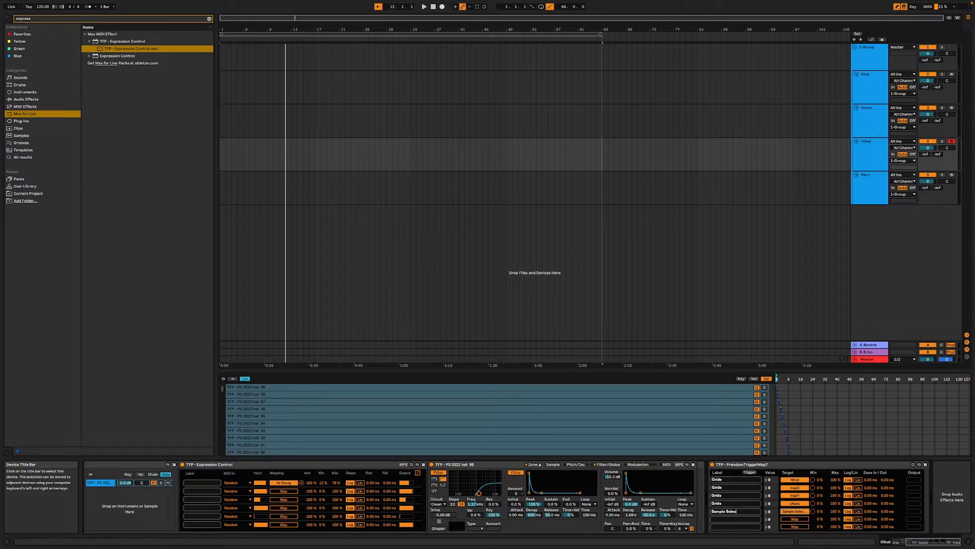
- Clear the browser search and add an Operator instrument as a second chain in the HiHat Instrument Rack
{"action": "left_click", "coordinate": [915, 542]}
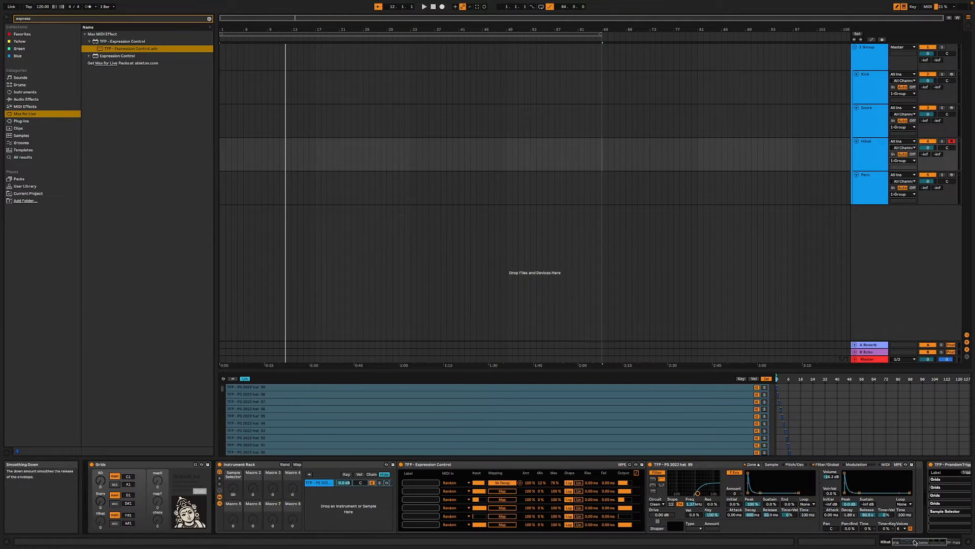
{"action": "left_click", "coordinate": [320, 483]}
{"action": "right_click", "coordinate": [370, 483]}
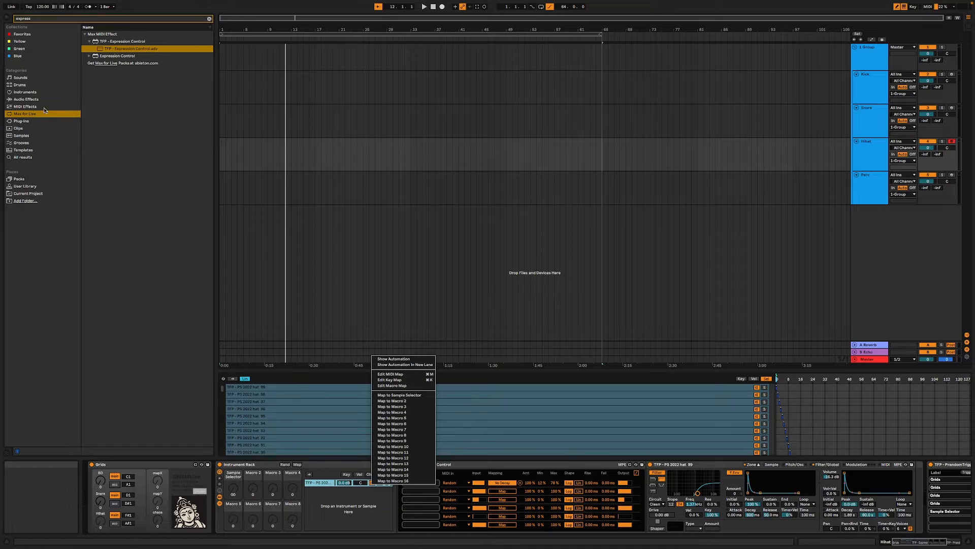
{"action": "left_click", "coordinate": [36, 94]}
{"action": "left_click", "coordinate": [36, 95]}
{"action": "left_click", "coordinate": [65, 20]}
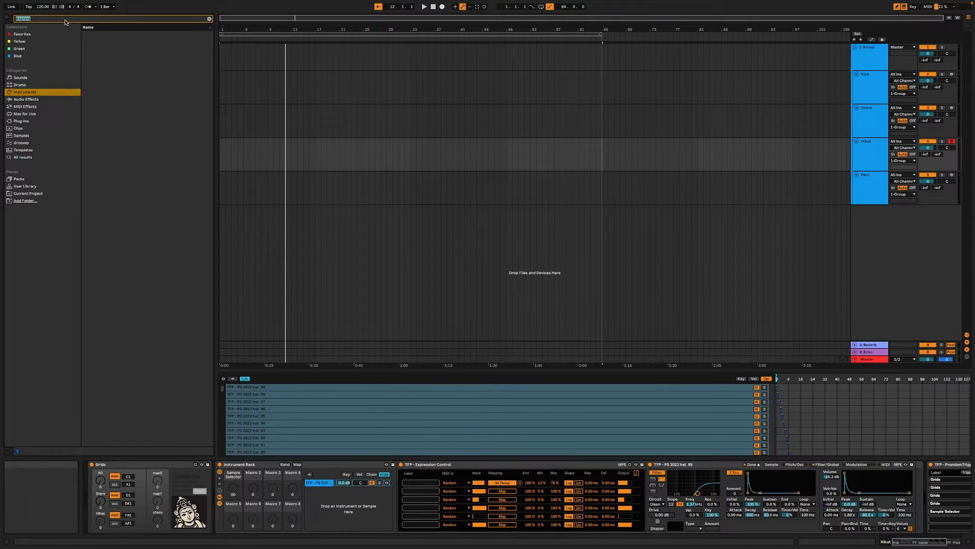
{"action": "key", "text": "BackSpace"}
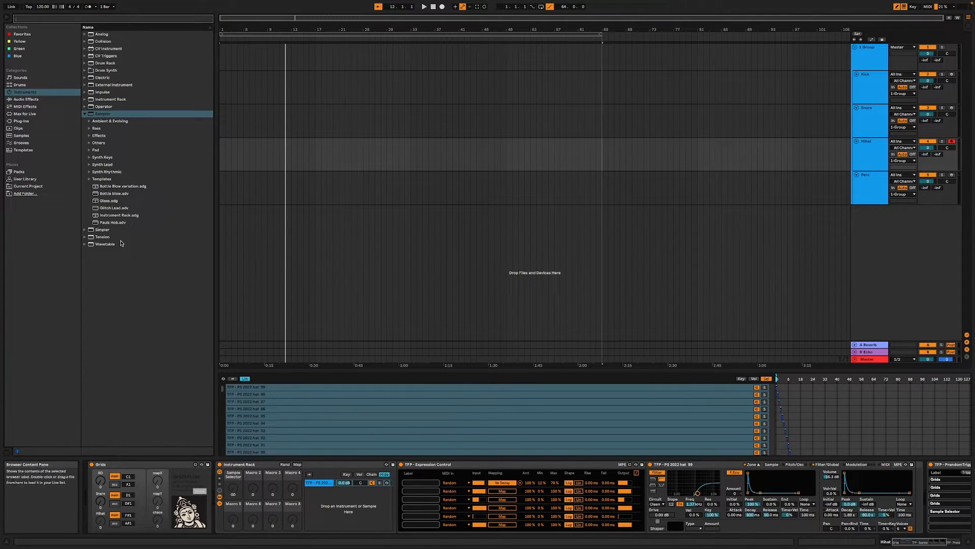
{"action": "left_click", "coordinate": [84, 115]}
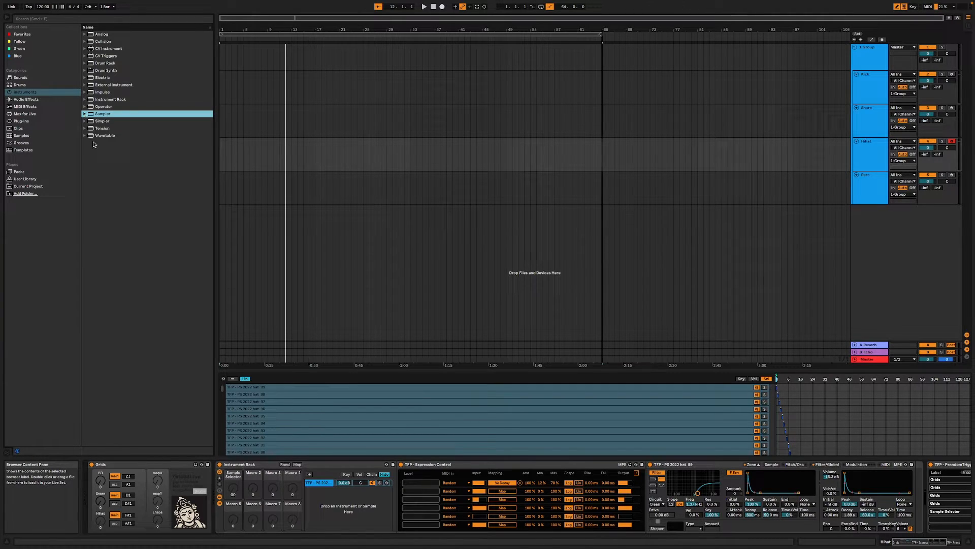
{"action": "left_click_drag", "start_coordinate": [110, 108], "coordinate": [342, 505]}
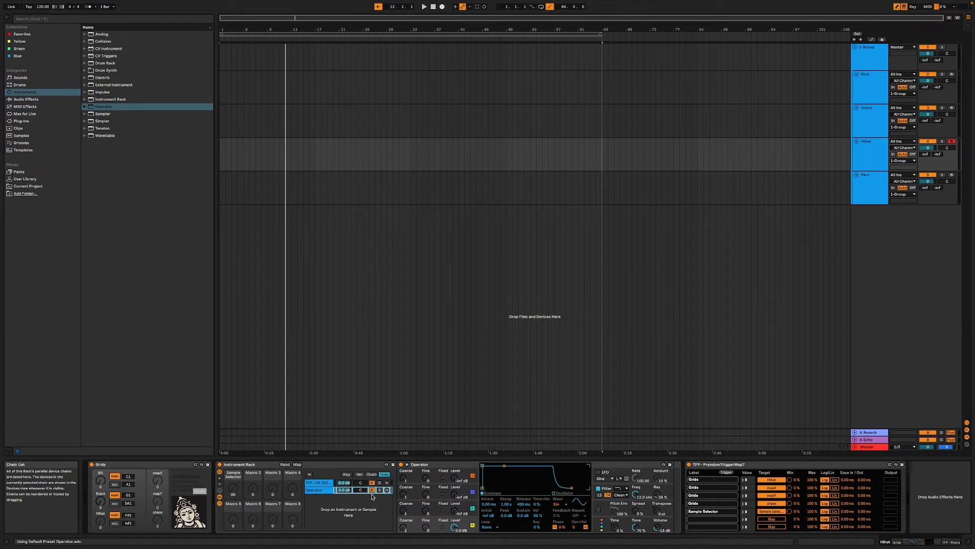
- Solo the Operator chain and change its oscillator waveform to white noise
{"action": "left_click", "coordinate": [379, 491]}
{"action": "key", "text": "a"}
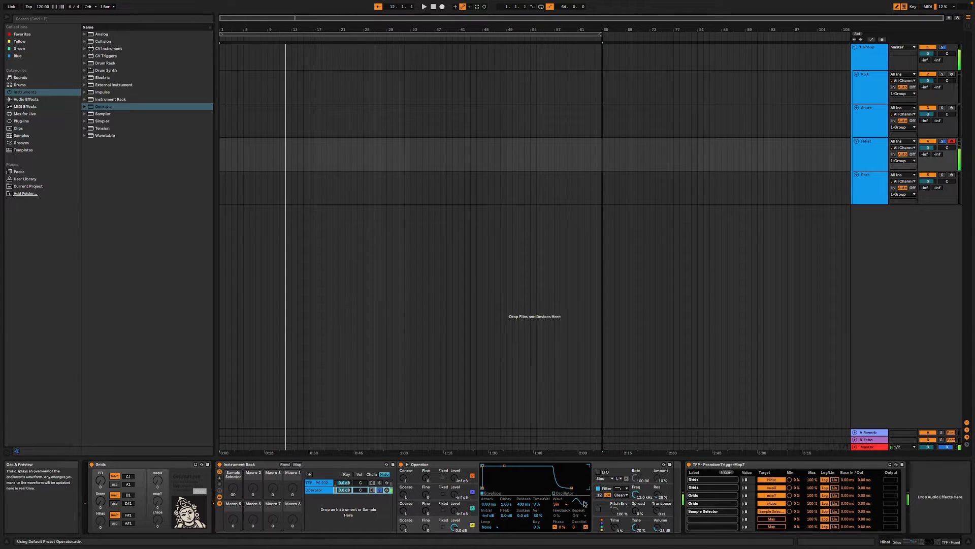
{"action": "left_click", "coordinate": [559, 504]}
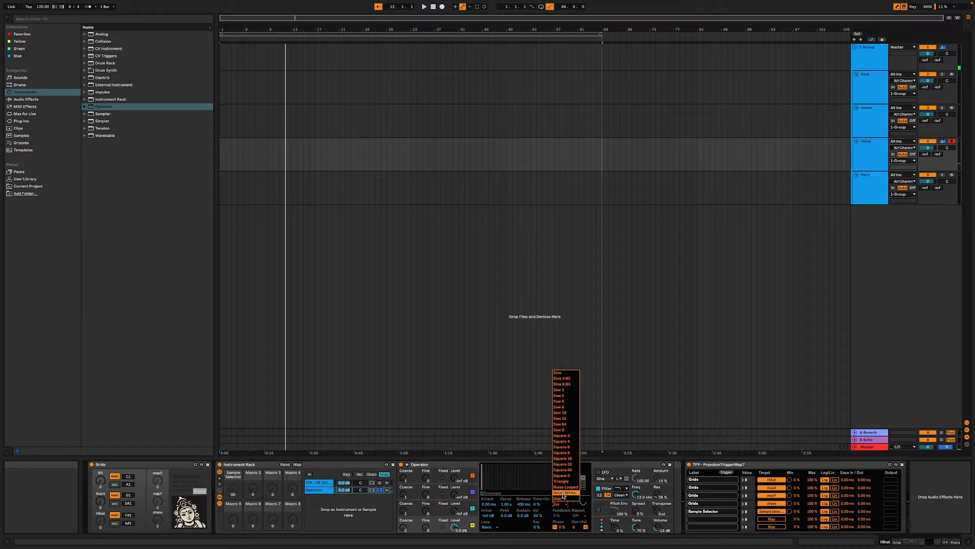
{"action": "left_click", "coordinate": [563, 492]}
- Switch Operator's filter to high-pass at about 8.34 kHz and shorten the oscillator envelope's decay to about 74 ms
{"action": "left_click", "coordinate": [621, 488]}
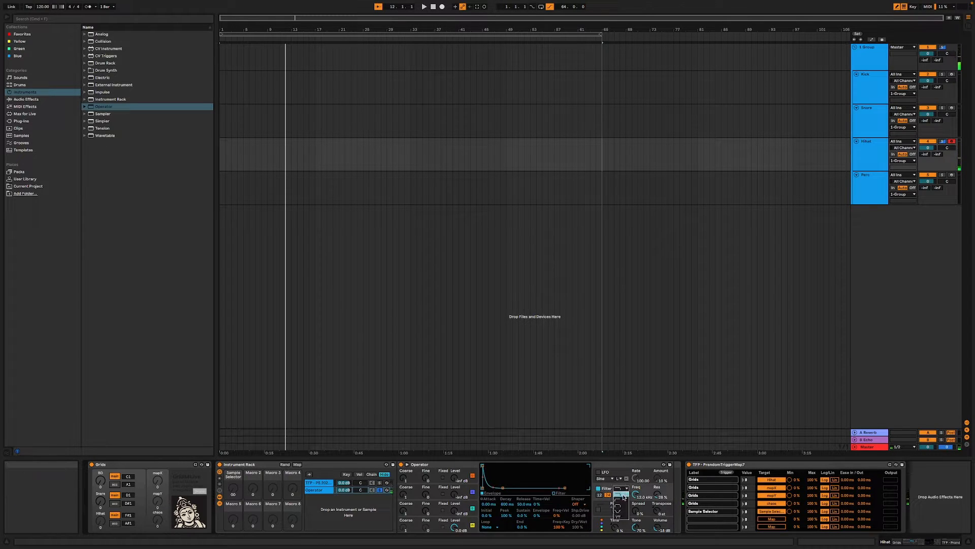
{"action": "left_click", "coordinate": [622, 499]}
{"action": "left_click_drag", "start_coordinate": [635, 494], "coordinate": [635, 501]}
{"action": "key", "text": "a"}
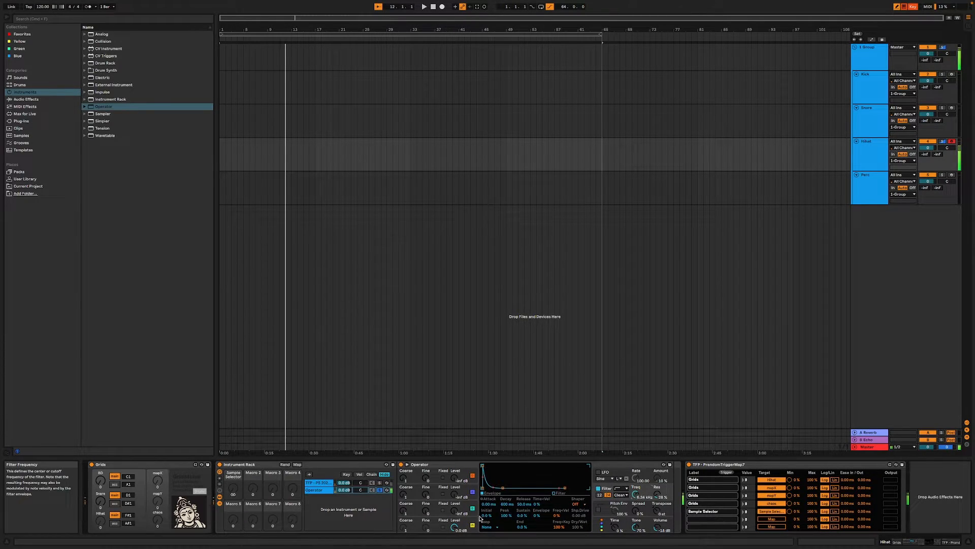
{"action": "left_click", "coordinate": [476, 522]}
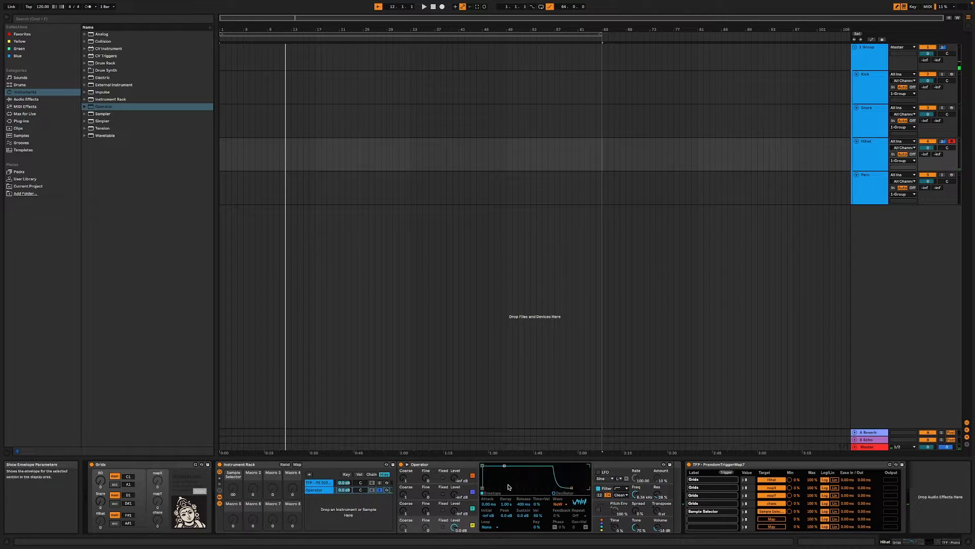
{"action": "mouse_move", "coordinate": [508, 487]}
{"action": "left_mouse_down"}
{"action": "mouse_move", "coordinate": [508, 509]}
{"action": "mouse_move", "coordinate": [496, 488]}
{"action": "left_mouse_up"}
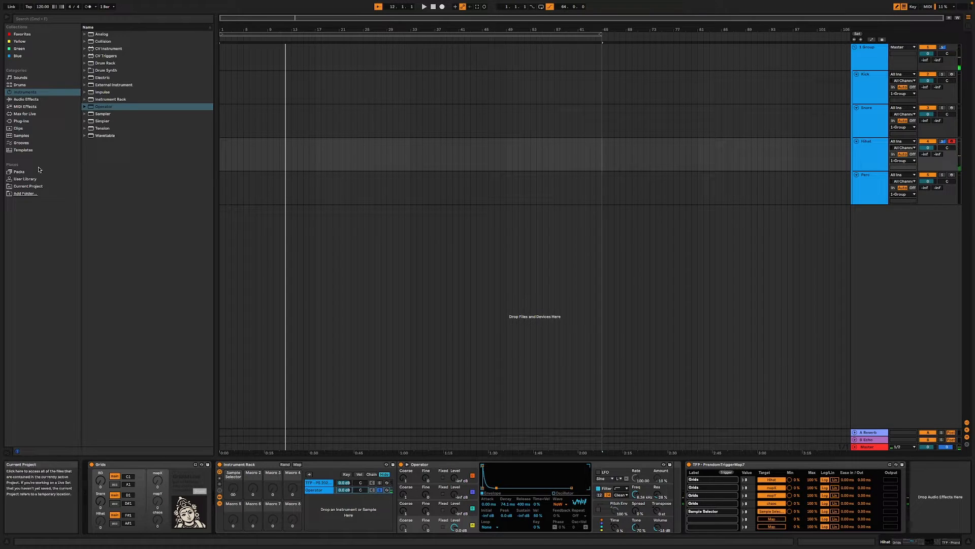
- Delete the Operator chain from the HiHat Instrument Rack
{"action": "left_click", "coordinate": [20, 100]}
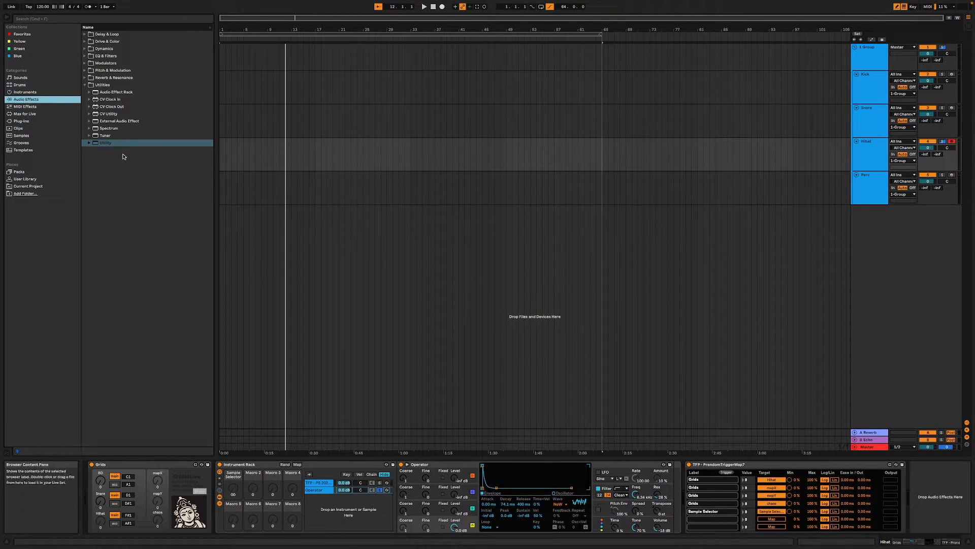
{"action": "left_click", "coordinate": [324, 490]}
{"action": "key", "text": "Delete"}
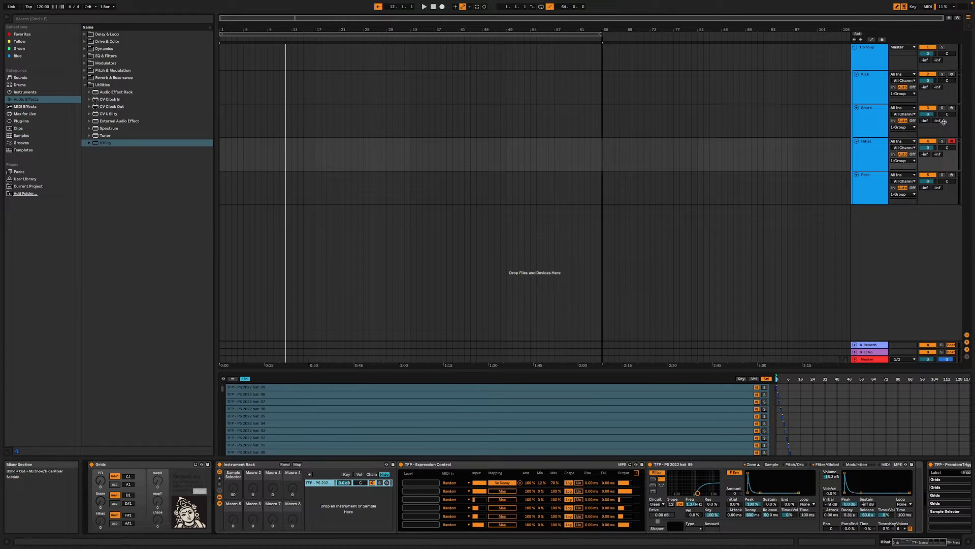
- Select the Perc track and search the User Library for "tfp"
{"action": "left_click", "coordinate": [871, 184]}
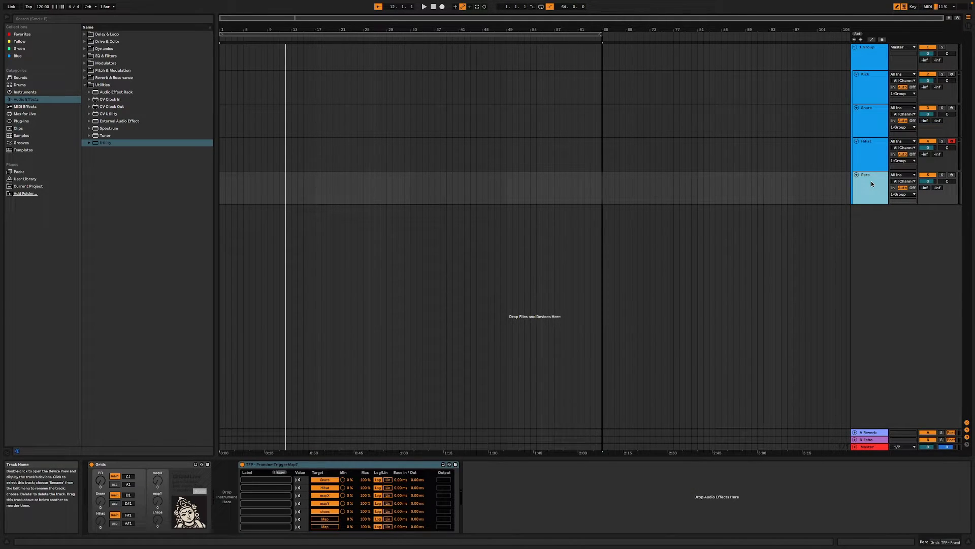
{"action": "left_click", "coordinate": [22, 183]}
{"action": "left_click", "coordinate": [140, 394]}
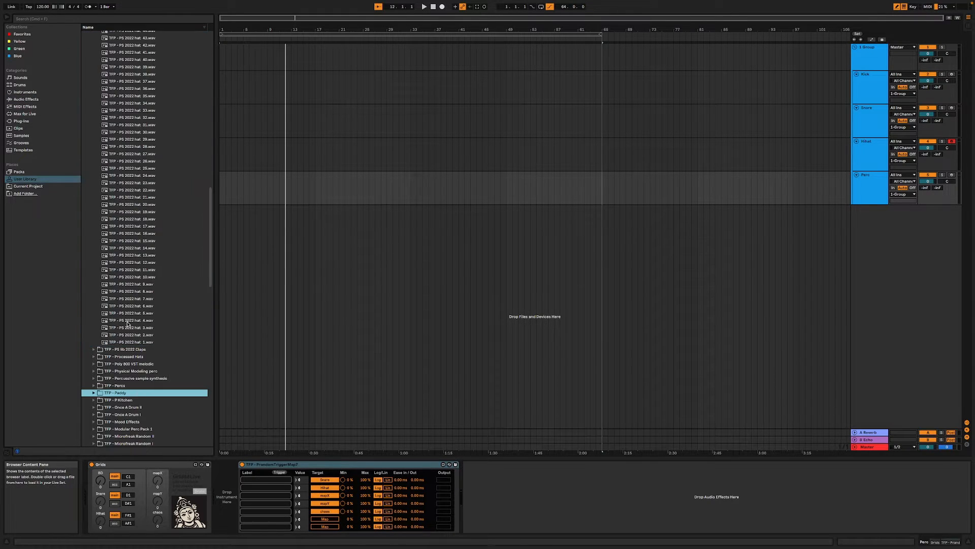
{"action": "scroll", "coordinate": [128, 324], "scroll_direction": "up", "scroll_amount": 15}
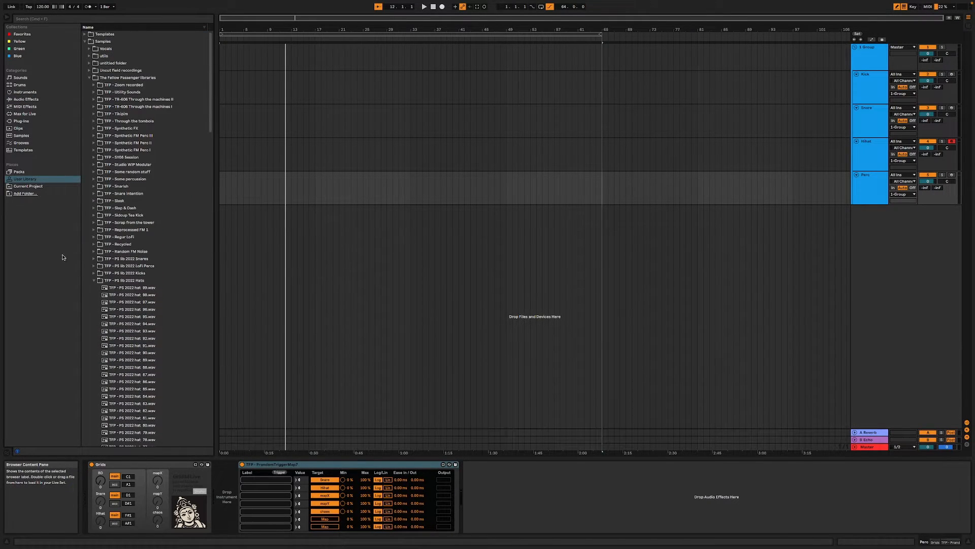
{"action": "left_click", "coordinate": [95, 280]}
{"action": "left_click", "coordinate": [70, 18]}
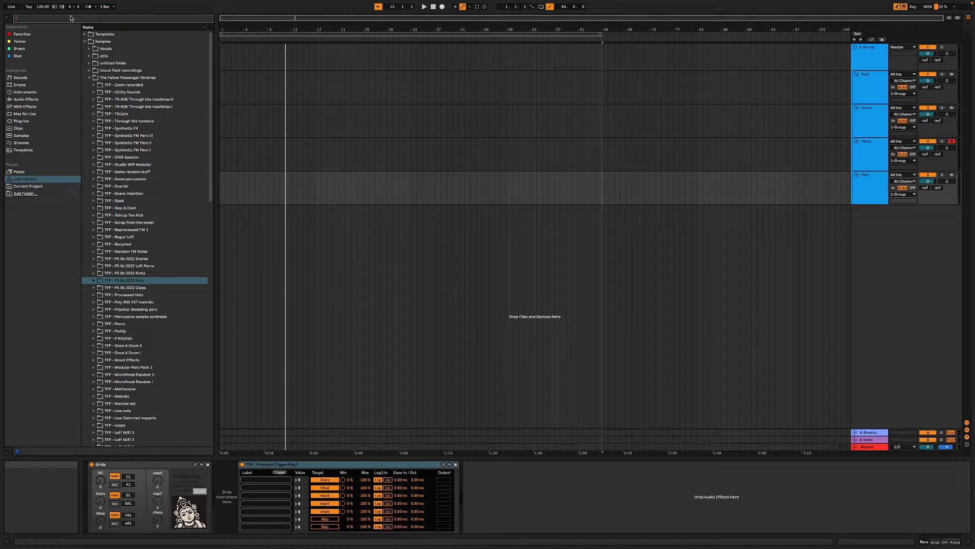
{"action": "type", "text": "tfp"}
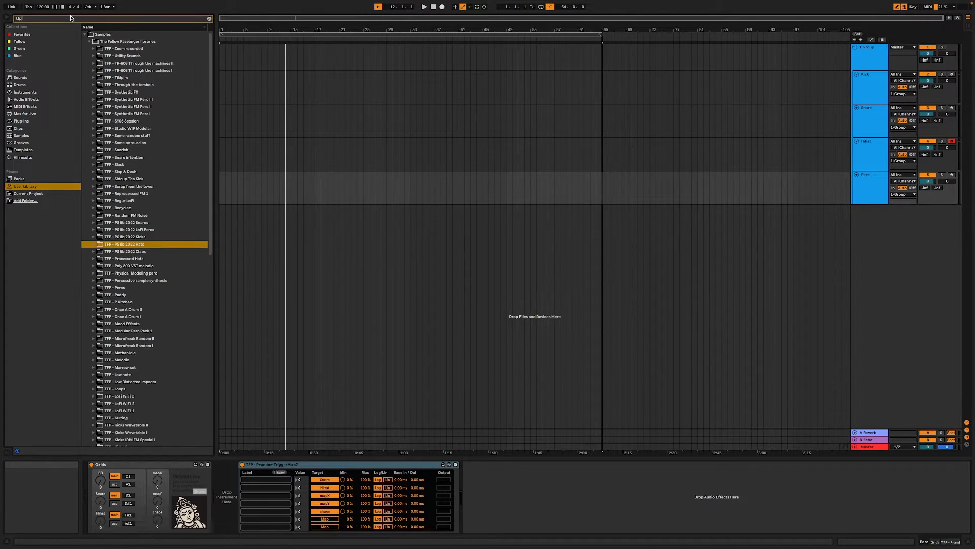
- Load the TFP - Bank - Percussion preset between Grids and PrandomTriggerMap7 on the Perc track, and select its first chain
{"action": "left_click", "coordinate": [85, 35]}
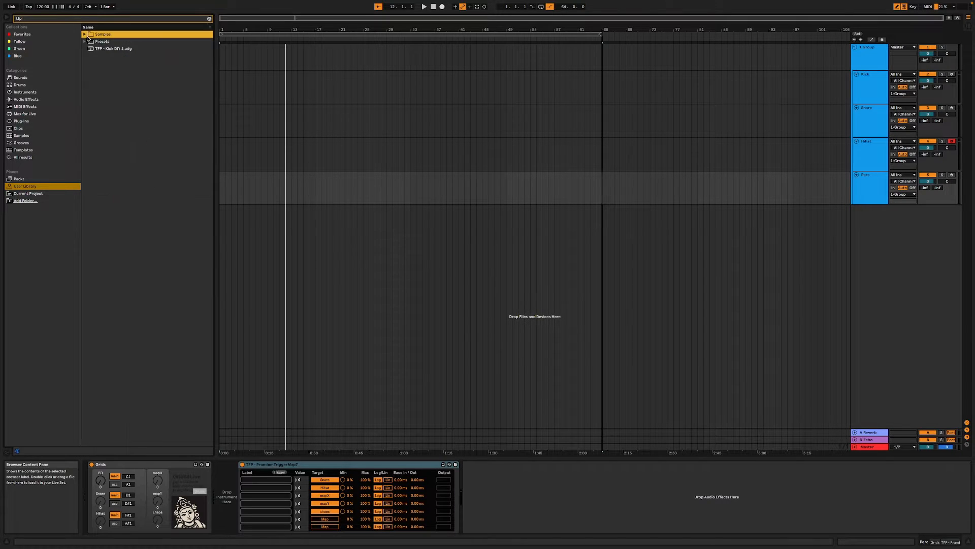
{"action": "left_click", "coordinate": [85, 41]}
{"action": "left_click", "coordinate": [93, 63]}
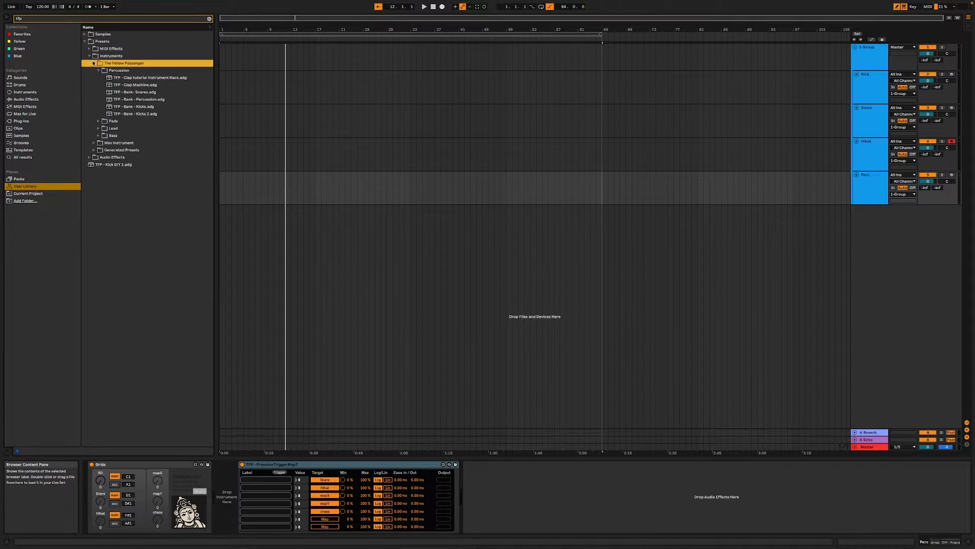
{"action": "left_click", "coordinate": [160, 101]}
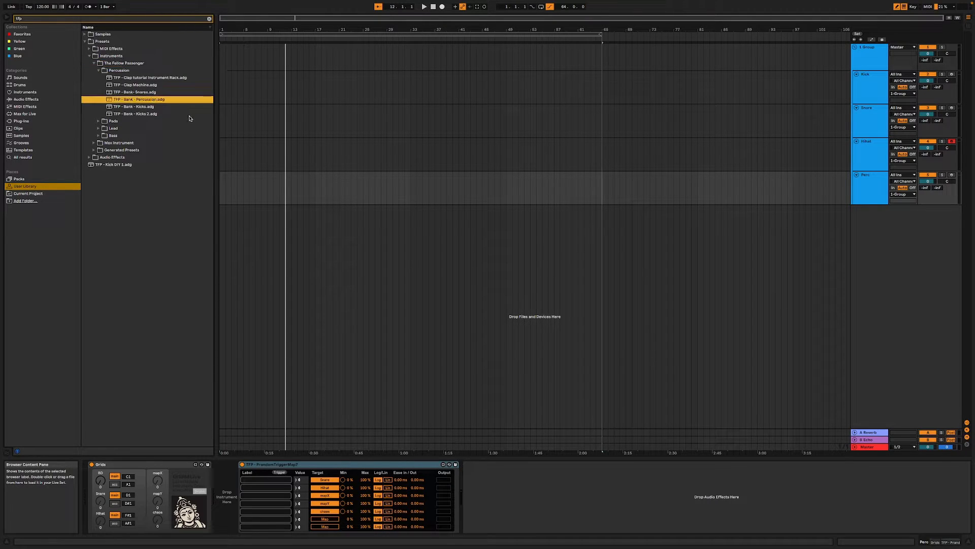
{"action": "left_click_drag", "start_coordinate": [143, 100], "coordinate": [219, 503]}
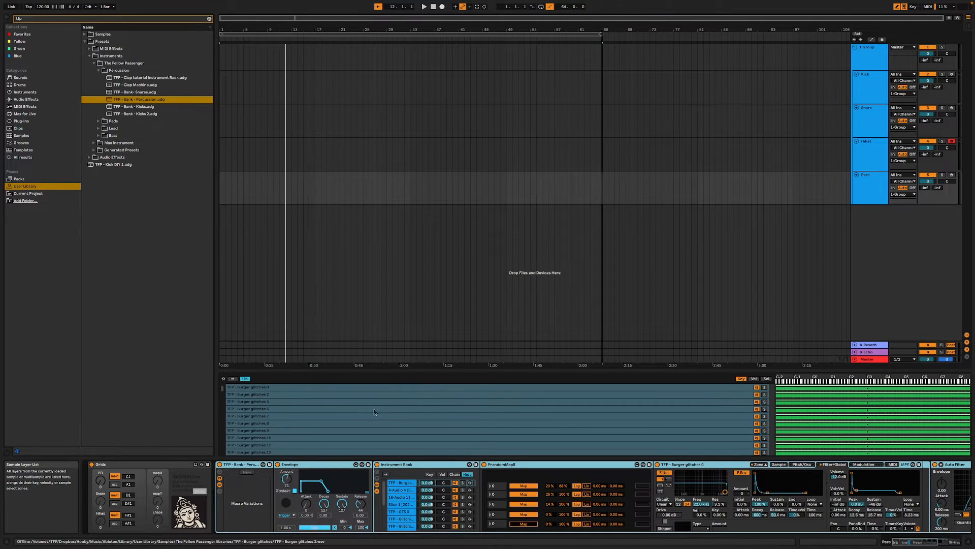
{"action": "left_click", "coordinate": [406, 483]}
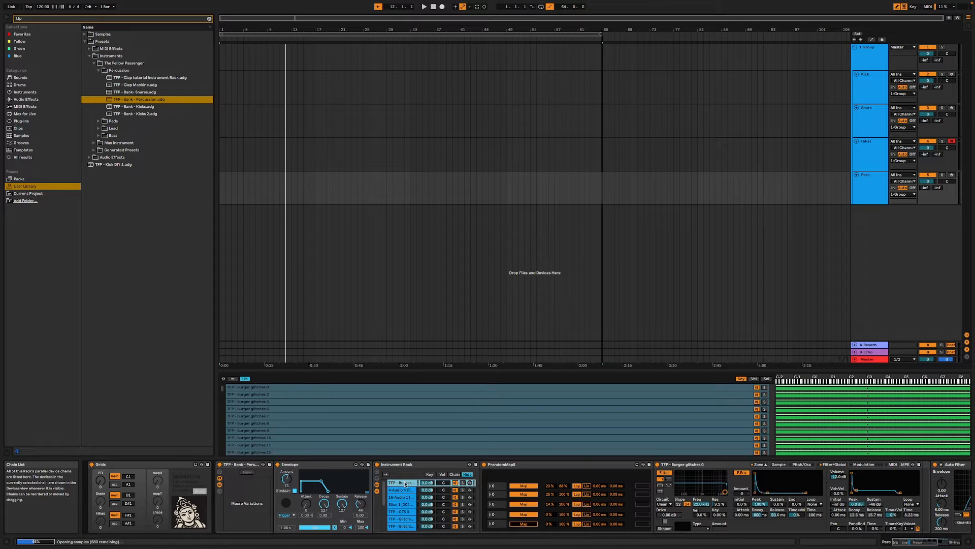
- Examine the sample chains inside the percussion bank rack on the Perc track
{"action": "left_click", "coordinate": [405, 490]}
{"action": "left_click", "coordinate": [402, 497]}
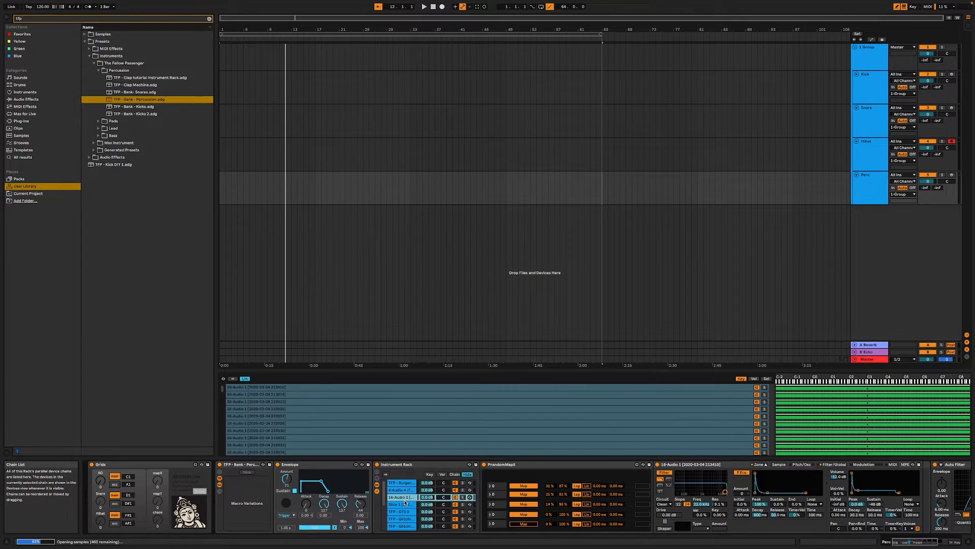
{"action": "left_click", "coordinate": [410, 511]}
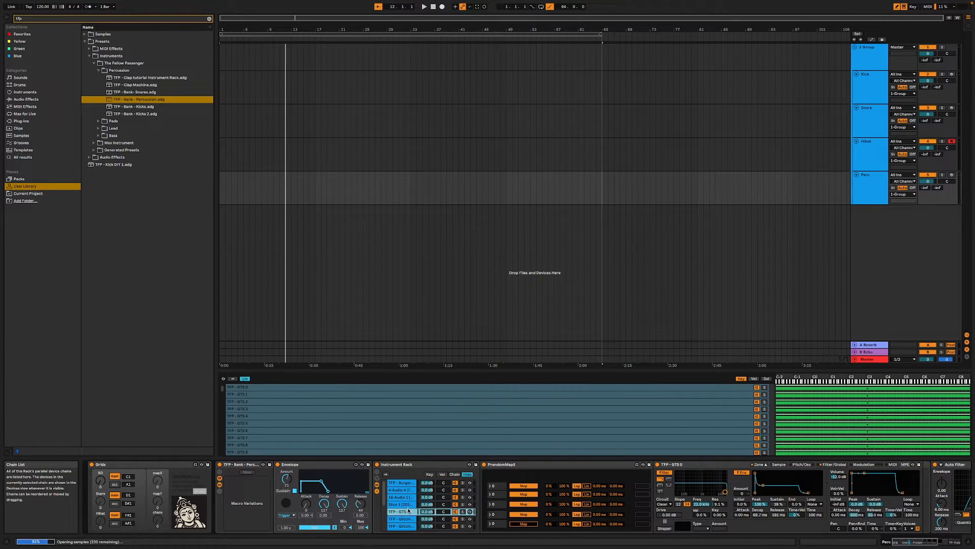
{"action": "scroll", "coordinate": [408, 511], "scroll_direction": "down", "scroll_amount": 3}
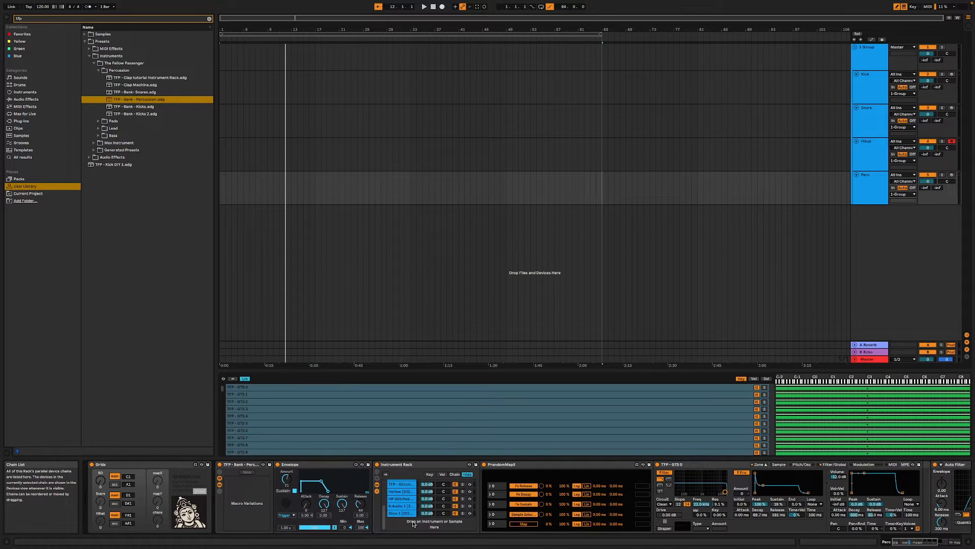
{"action": "scroll", "coordinate": [408, 516], "scroll_direction": "up", "scroll_amount": 3}
{"action": "left_click", "coordinate": [405, 518]}
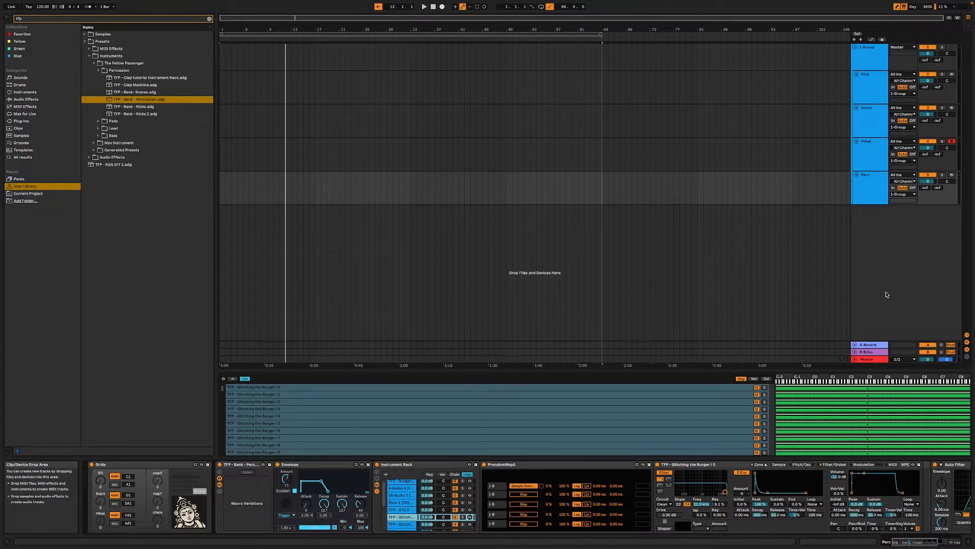
- Review the trigger devices at the end of the Perc, Kick and Snare device chains
{"action": "left_click_drag", "start_coordinate": [910, 541], "coordinate": [958, 543]}
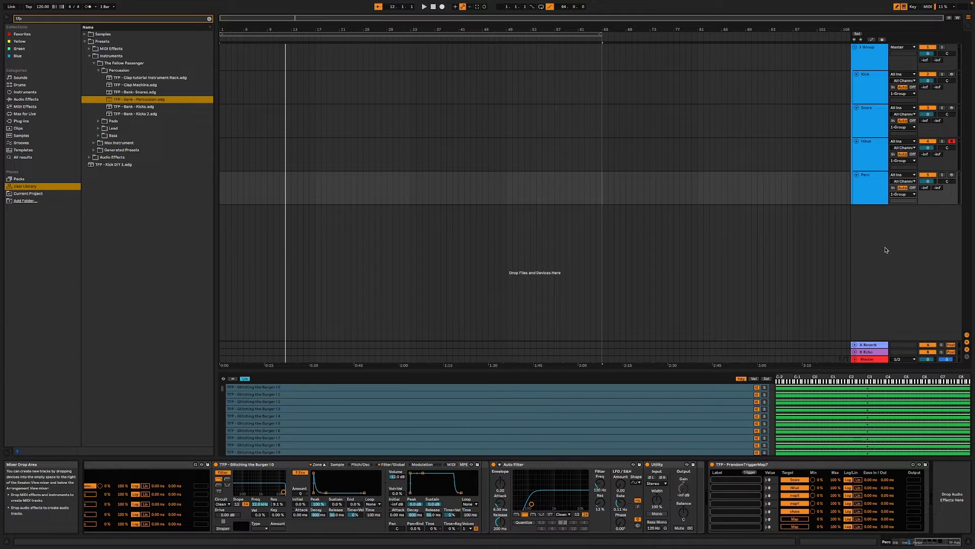
{"action": "left_click", "coordinate": [869, 102]}
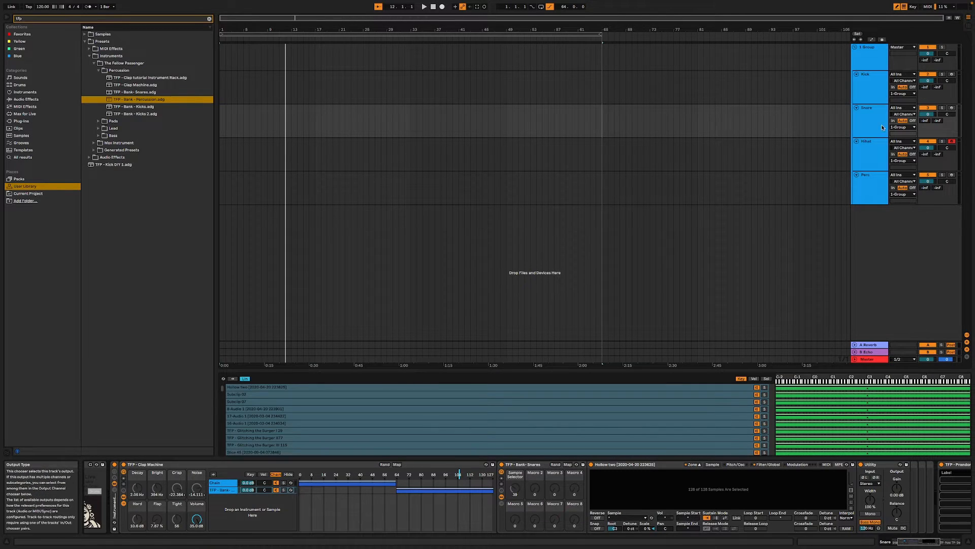
{"action": "left_click", "coordinate": [876, 92]}
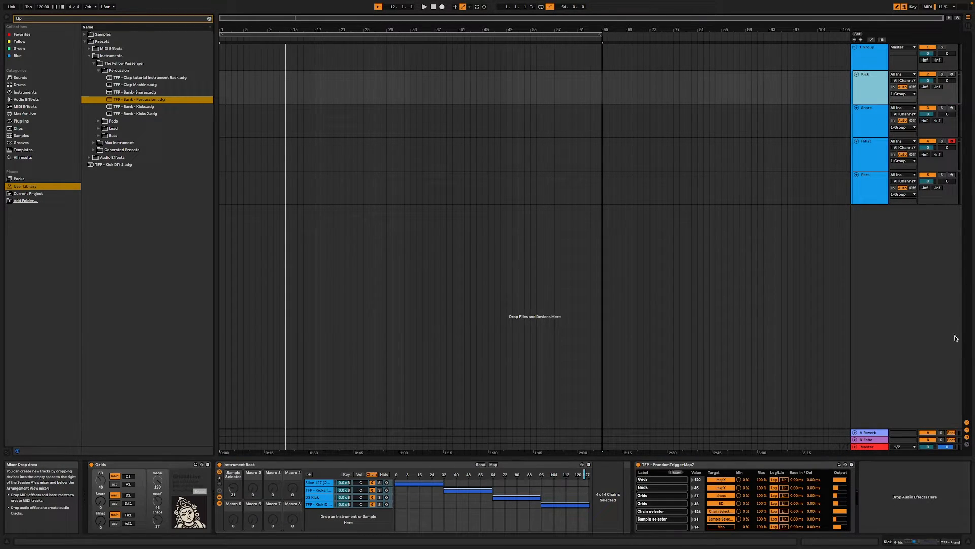
{"action": "left_click", "coordinate": [878, 114]}
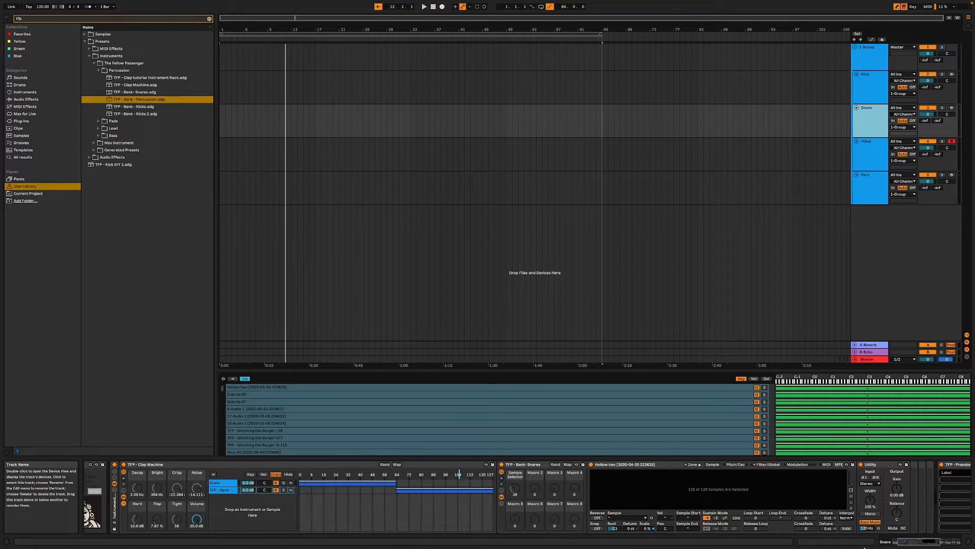
{"action": "left_click", "coordinate": [937, 541]}
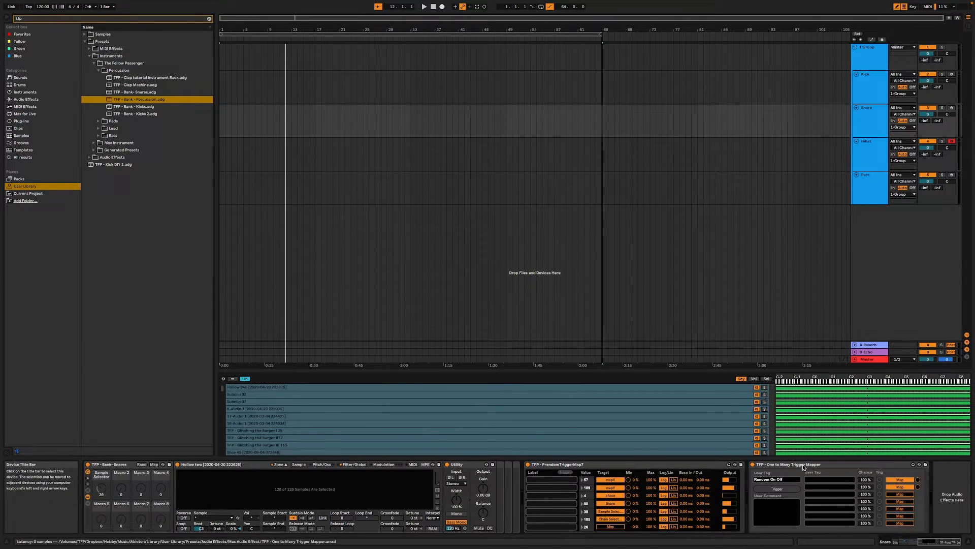
- Add a new MIDI track below Perc and rename it Init
{"action": "double_click", "coordinate": [889, 257]}
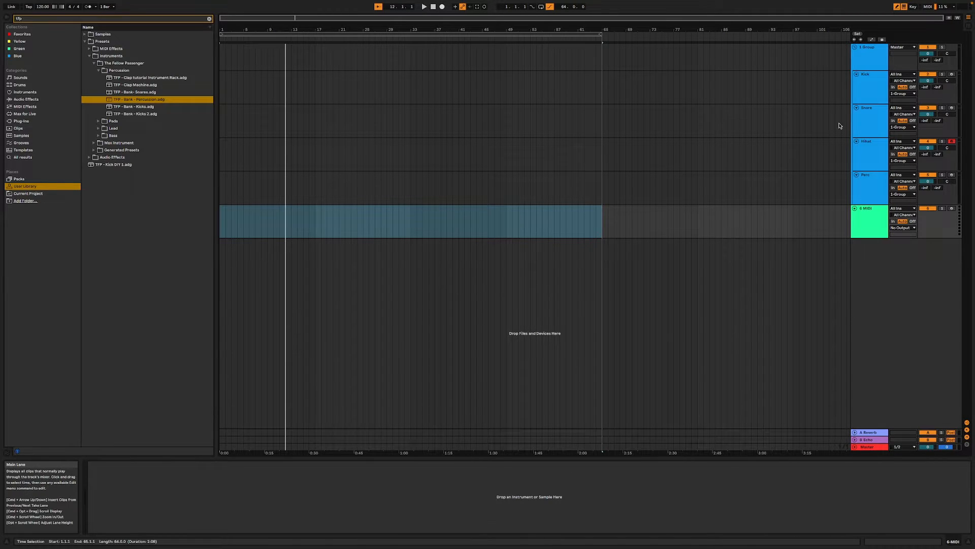
{"action": "right_click", "coordinate": [867, 203]}
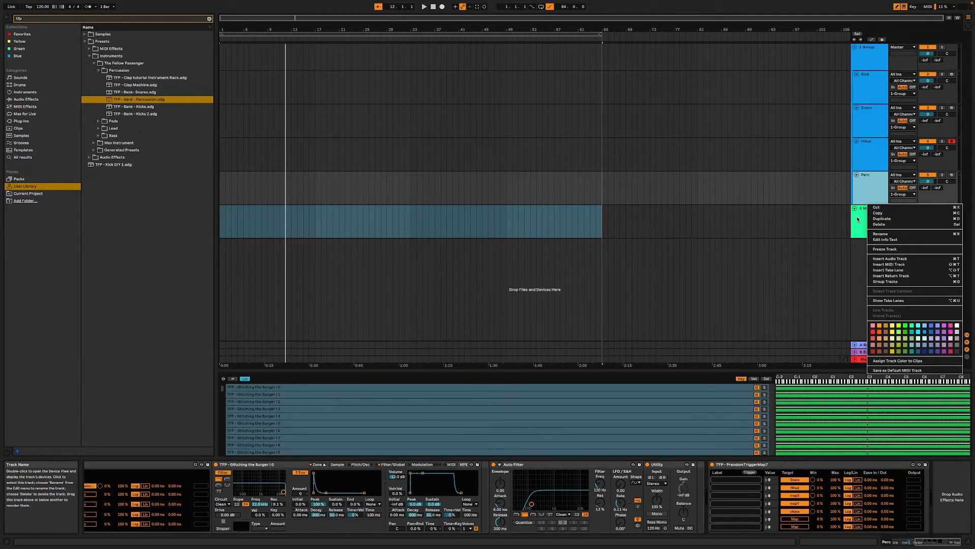
{"action": "left_click", "coordinate": [867, 211]}
{"action": "right_click", "coordinate": [867, 211]}
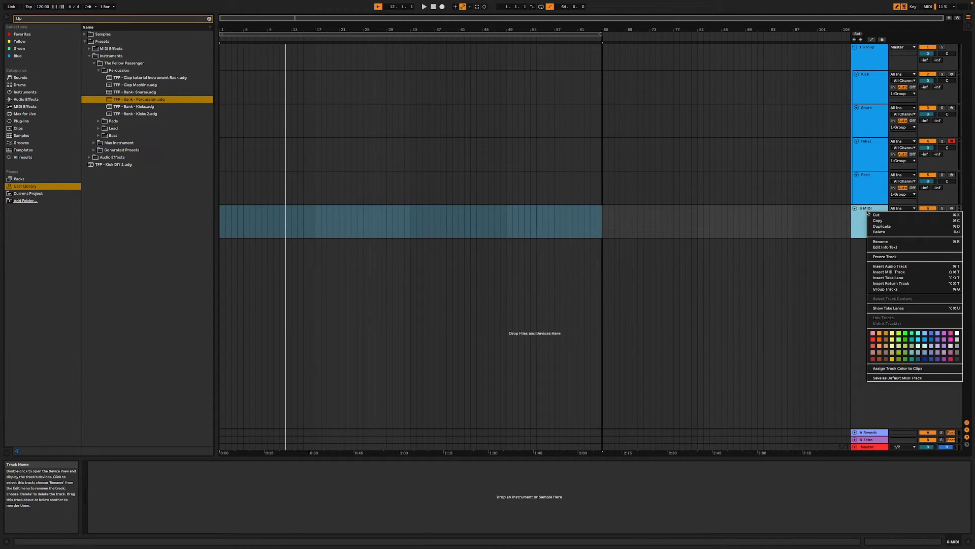
{"action": "left_click", "coordinate": [901, 242]}
{"action": "type", "text": "1"}
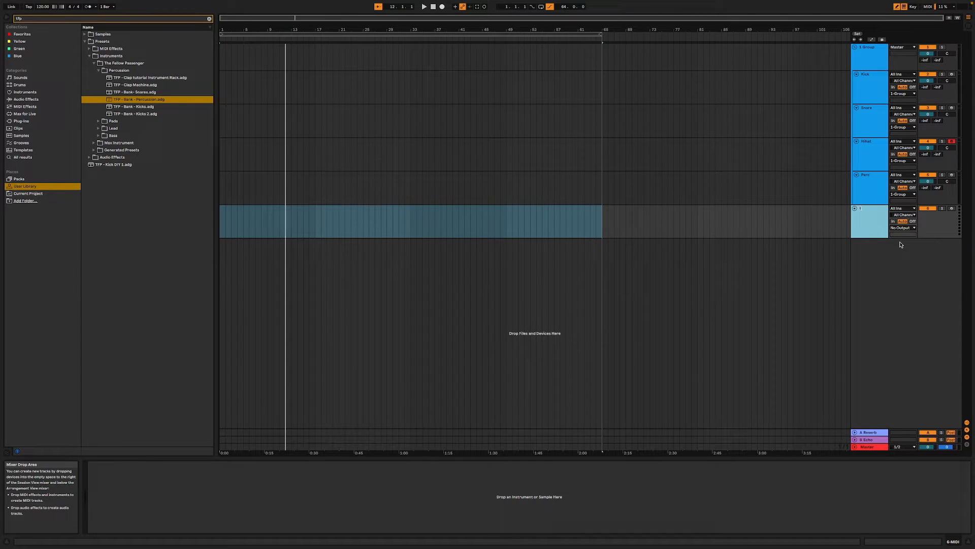
{"action": "key", "text": "Return"}
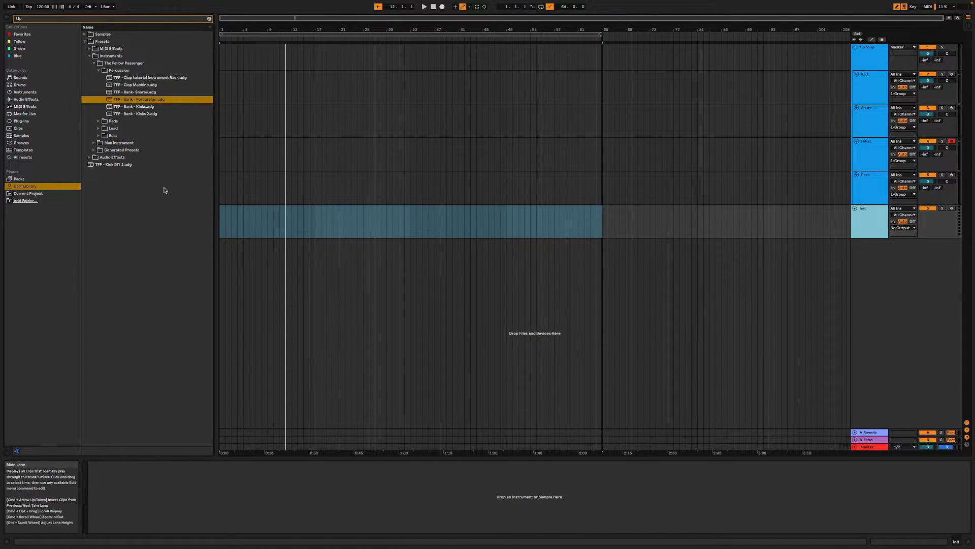
- Search the Max for Live devices for "tfp one" and load the TFP - One to Many Trigger Mapper audio effect on the Init track
{"action": "left_click", "coordinate": [28, 115]}
{"action": "left_click", "coordinate": [38, 19]}
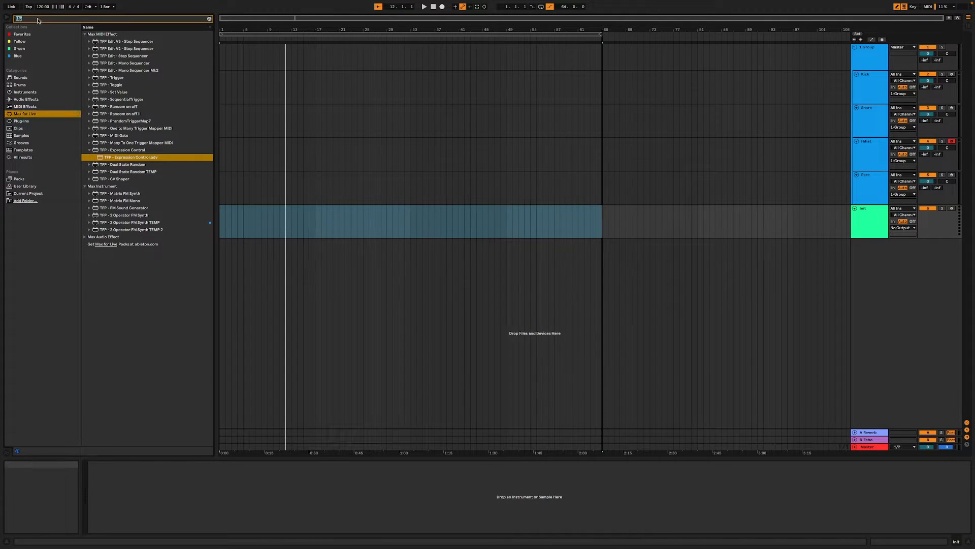
{"action": "type", "text": "tfp one"}
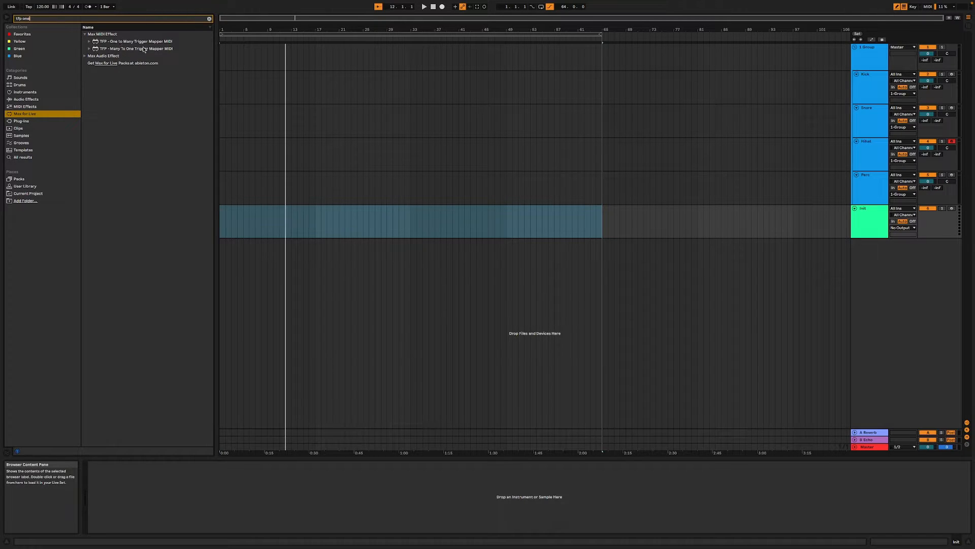
{"action": "left_click", "coordinate": [106, 42]}
{"action": "left_click", "coordinate": [84, 57]}
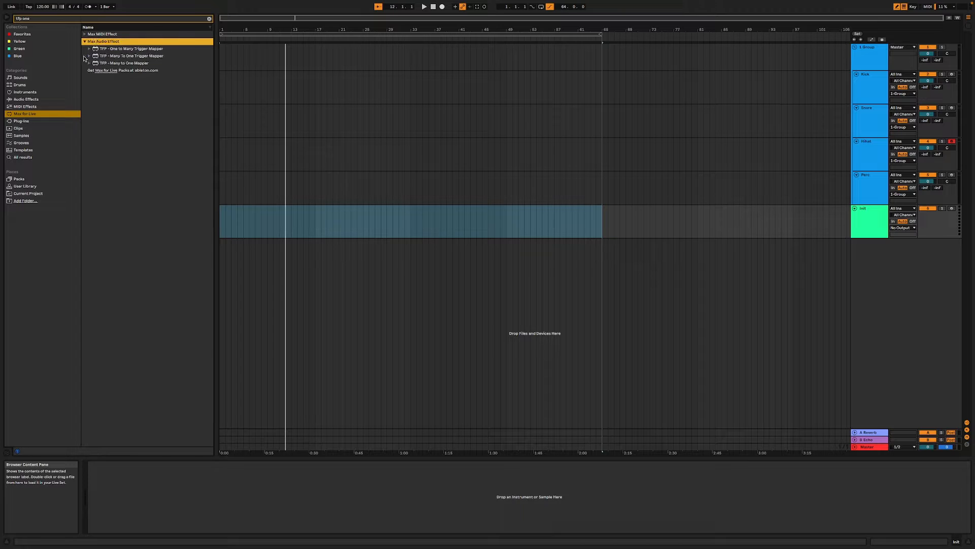
{"action": "left_click", "coordinate": [132, 50]}
{"action": "left_click_drag", "start_coordinate": [362, 416], "coordinate": [362, 416]}
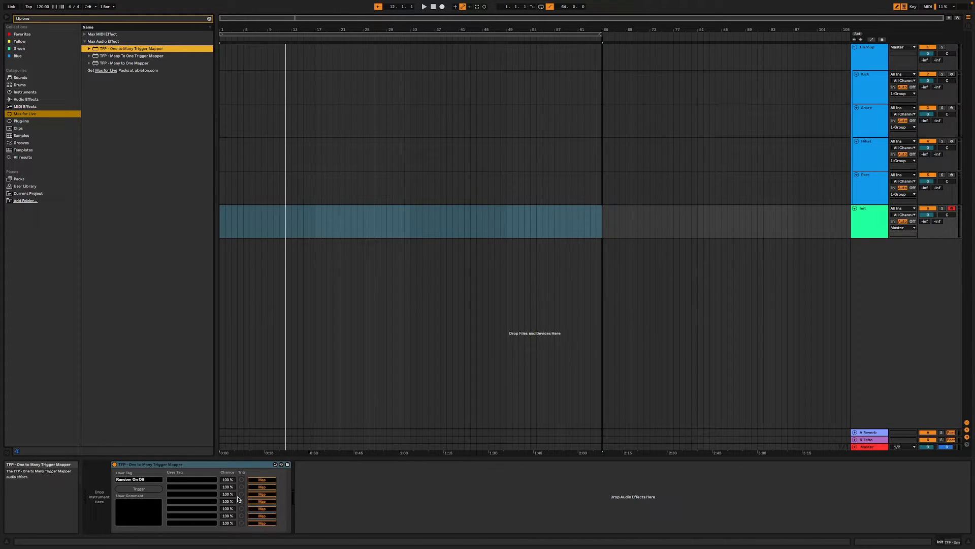
- Tag the trigger mapper "Init project" and enter the comment "Reset the entire project, with new sounds and rhythms"
{"action": "triple_click", "coordinate": [151, 479]}
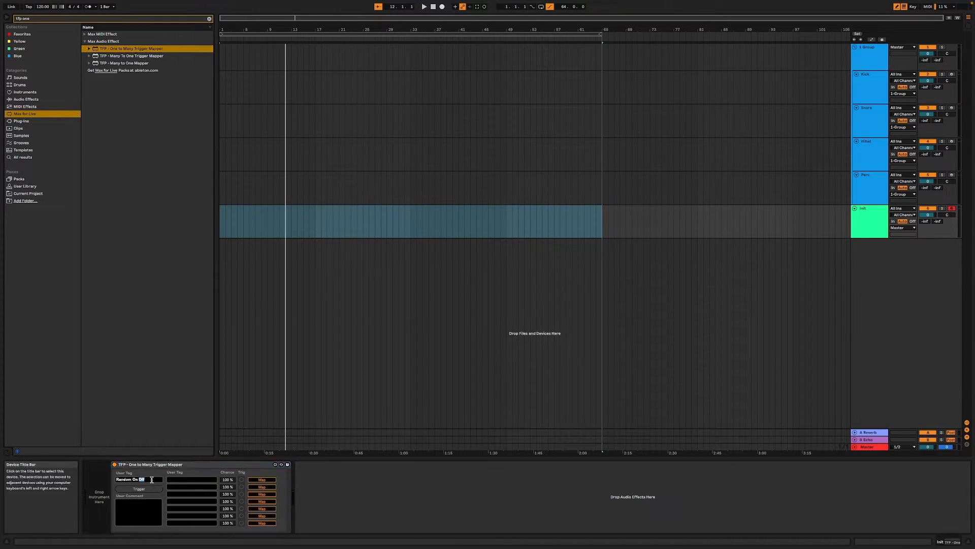
{"action": "key", "text": "BackSpace"}
{"action": "left_click", "coordinate": [359, 498]}
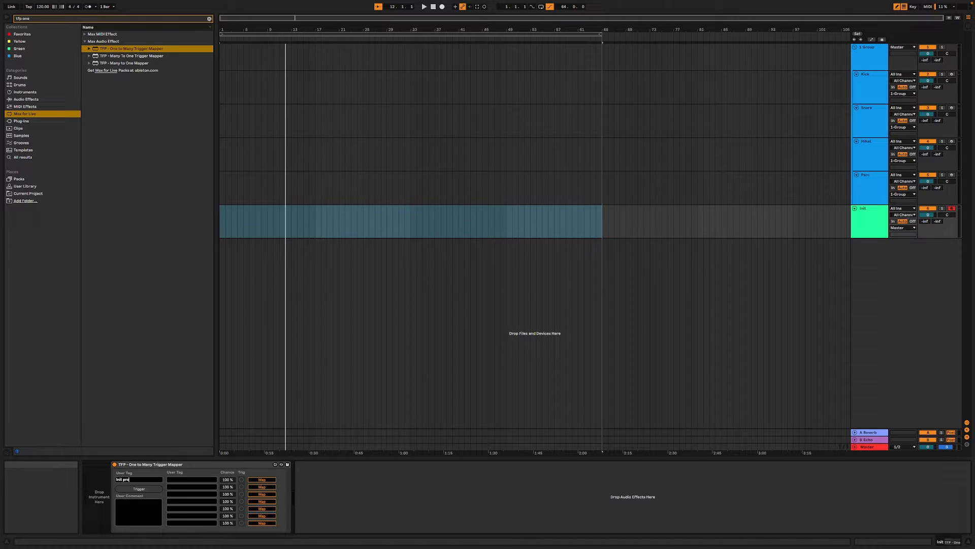
{"action": "left_click", "coordinate": [147, 509]}
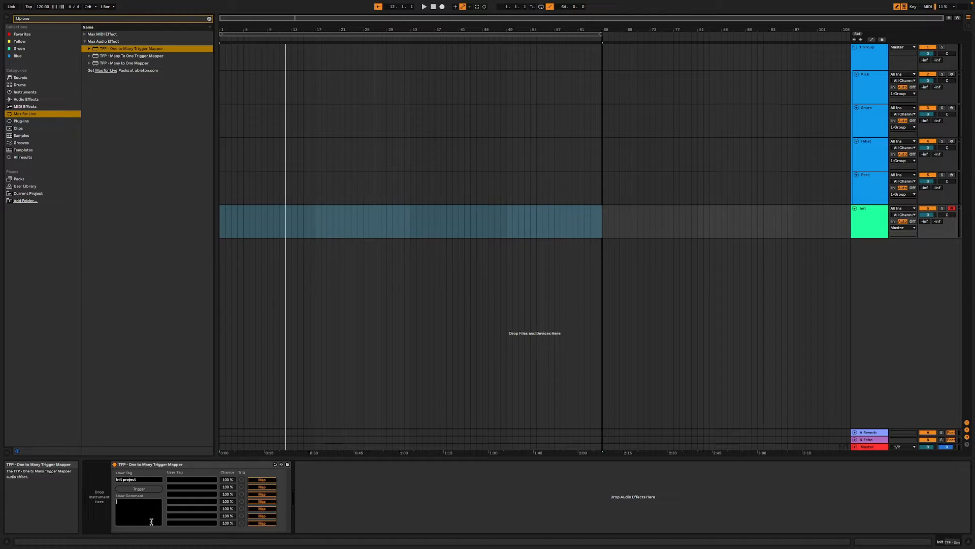
{"action": "type", "text": "Reset the entire project,"}
- Map the Init mapper's first row to the trigger of PrandomTriggerMap7 on the Kick track
{"action": "left_click", "coordinate": [259, 481]}
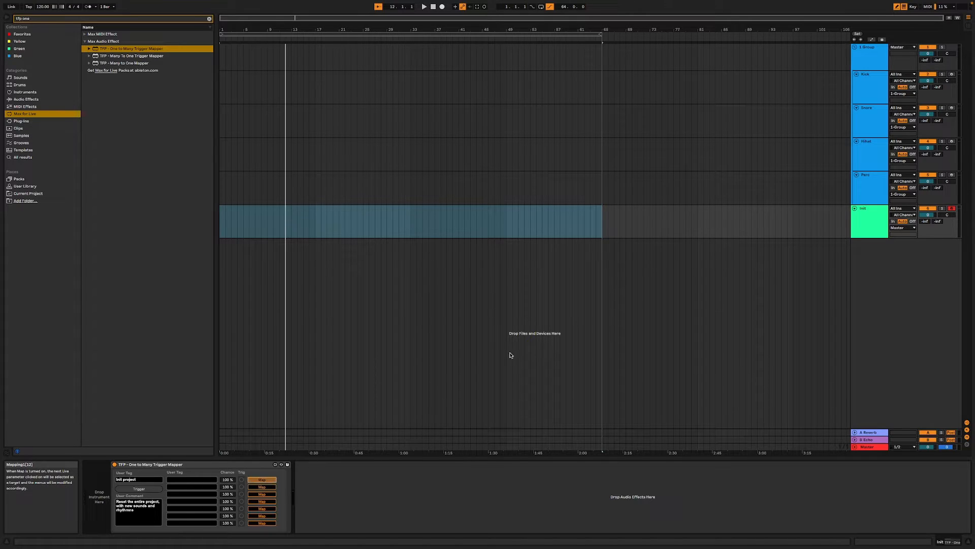
{"action": "left_click", "coordinate": [856, 81]}
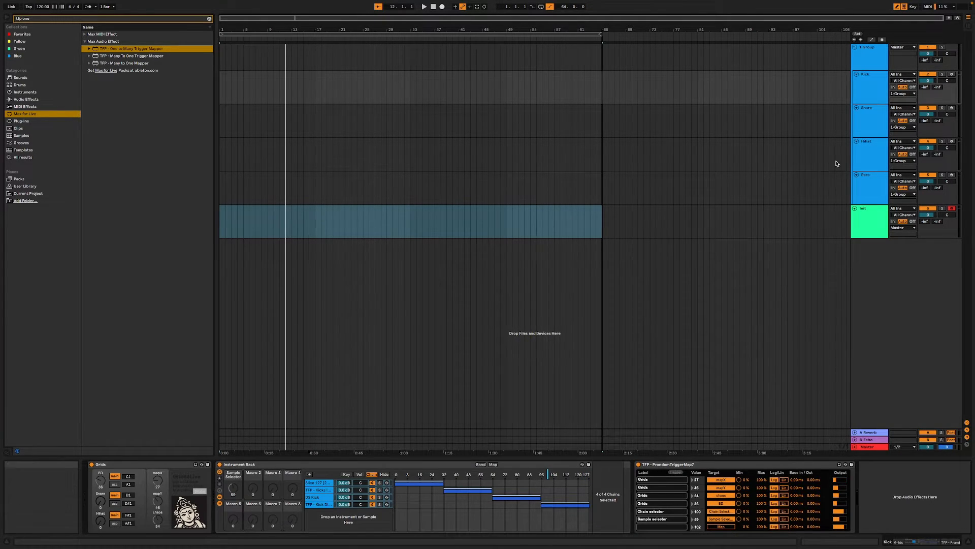
{"action": "left_click", "coordinate": [854, 233]}
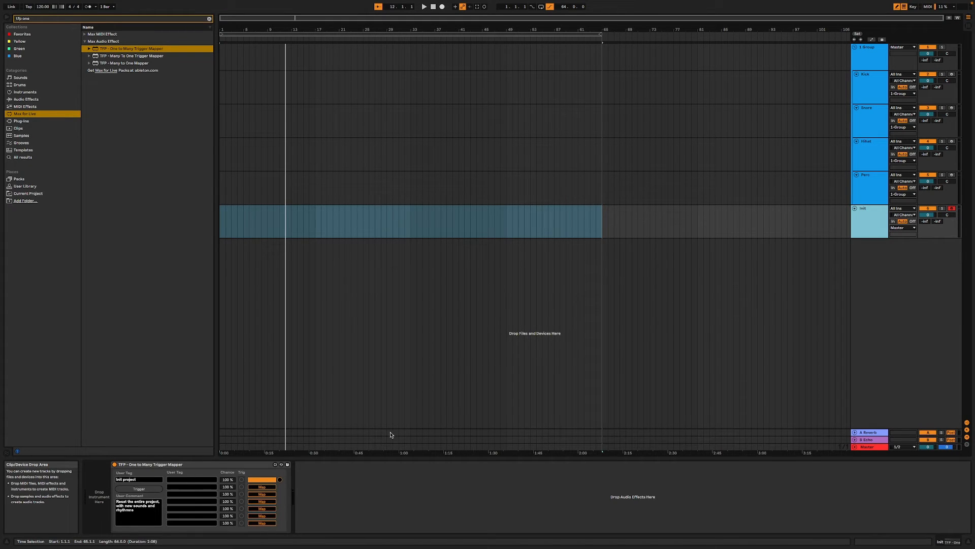
- Label the mapper's first five rows Reset Kick, Reset Snare, Reset Hihat, Reset Perc and Random Tempo
{"action": "left_click", "coordinate": [202, 479]}
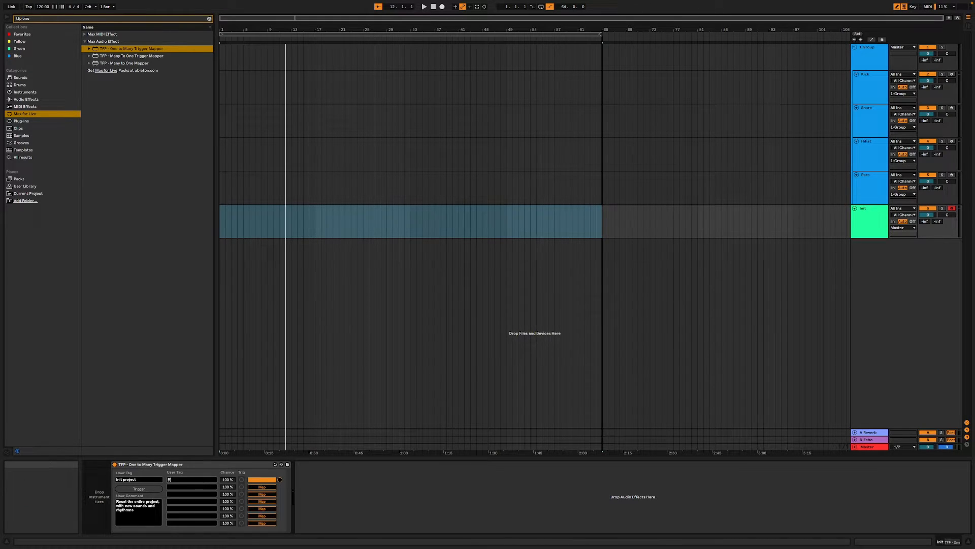
{"action": "left_click", "coordinate": [184, 487]}
{"action": "type", "text": "Rese"}
{"action": "left_click", "coordinate": [178, 492]}
{"action": "type", "text": "Re"}
{"action": "left_click", "coordinate": [176, 501]}
{"action": "type", "text": "RA"}
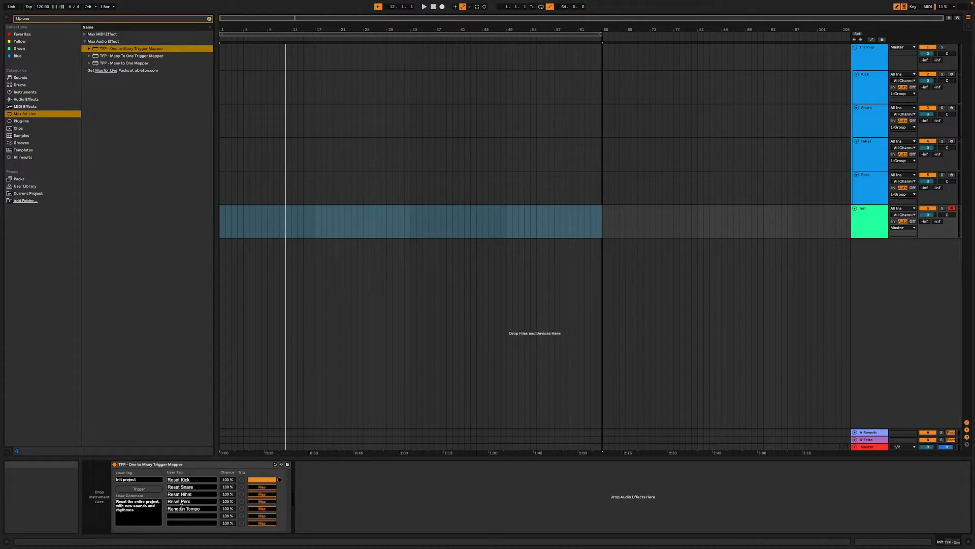
- Map Reset Snare to the Snare track's One to Many Trigger Mapper trigger and Reset Hihat to the HiHat track's PrandomTriggerMap7 trigger
{"action": "left_click", "coordinate": [267, 486]}
{"action": "left_click", "coordinate": [880, 116]}
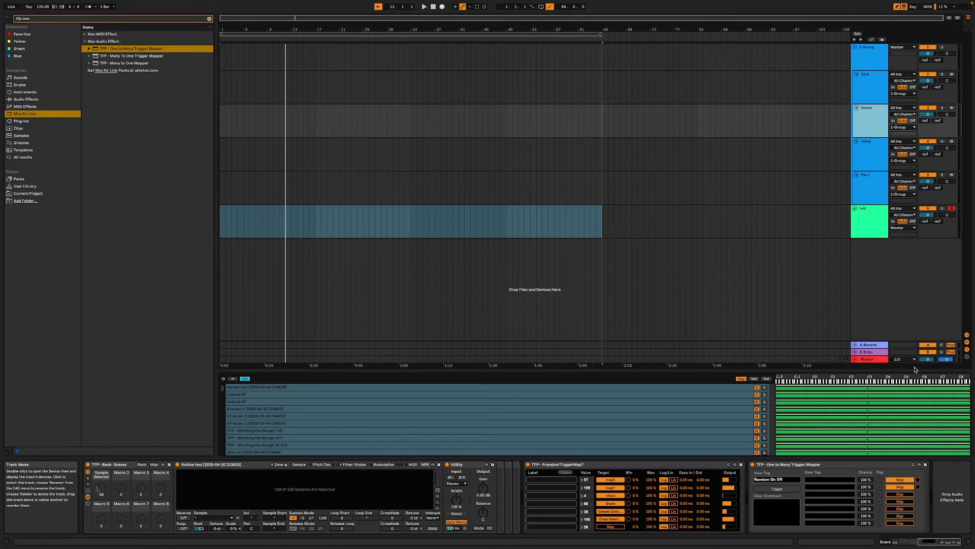
{"action": "left_click", "coordinate": [779, 489]}
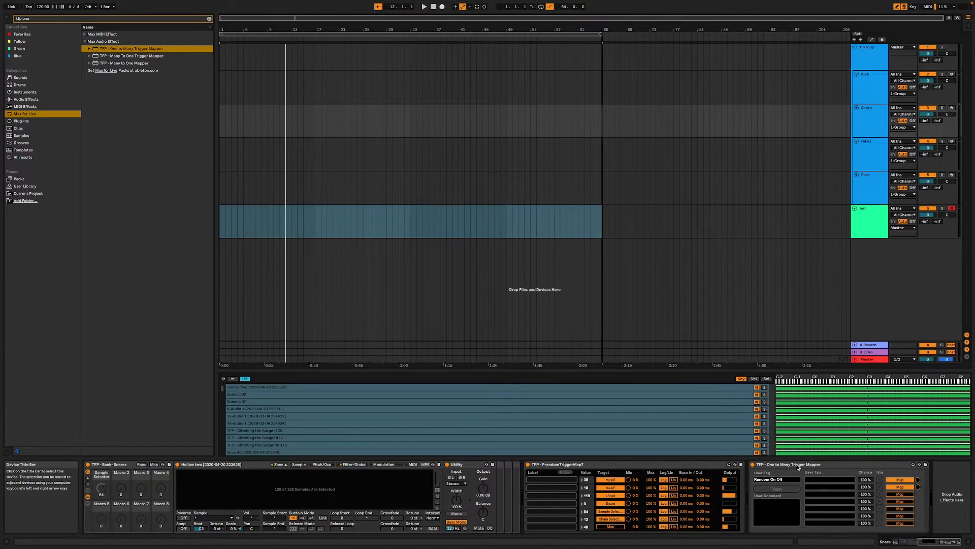
{"action": "left_click", "coordinate": [261, 493]}
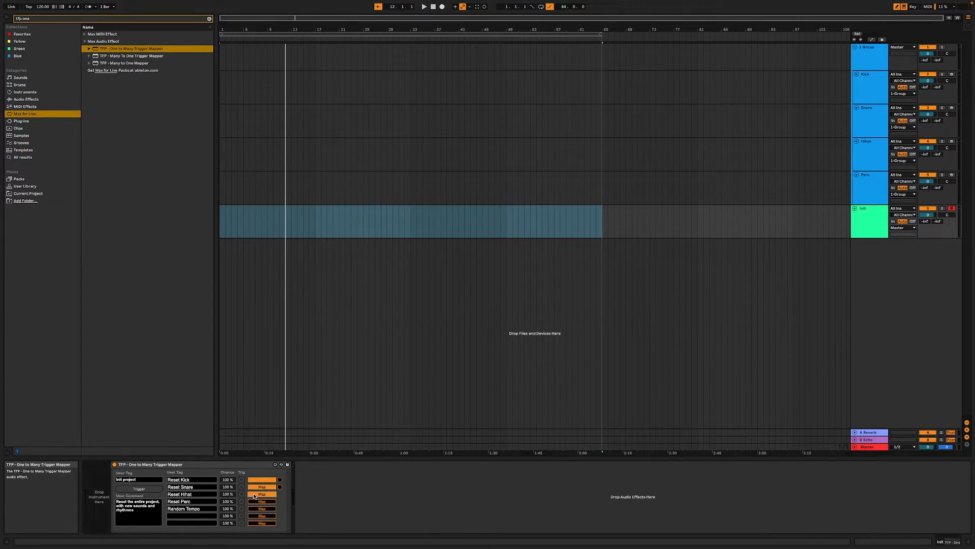
{"action": "left_click", "coordinate": [873, 158]}
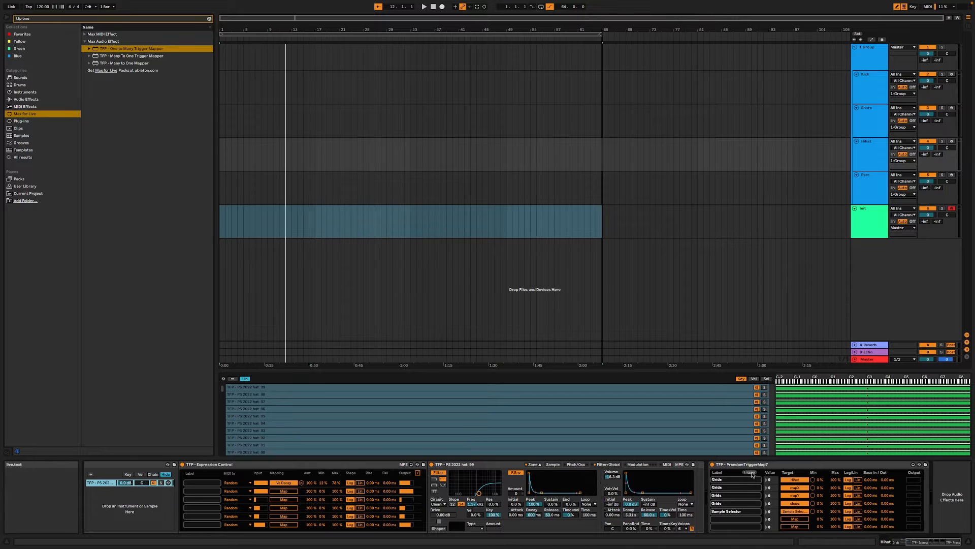
{"action": "left_click", "coordinate": [751, 472]}
{"action": "left_click", "coordinate": [873, 227]}
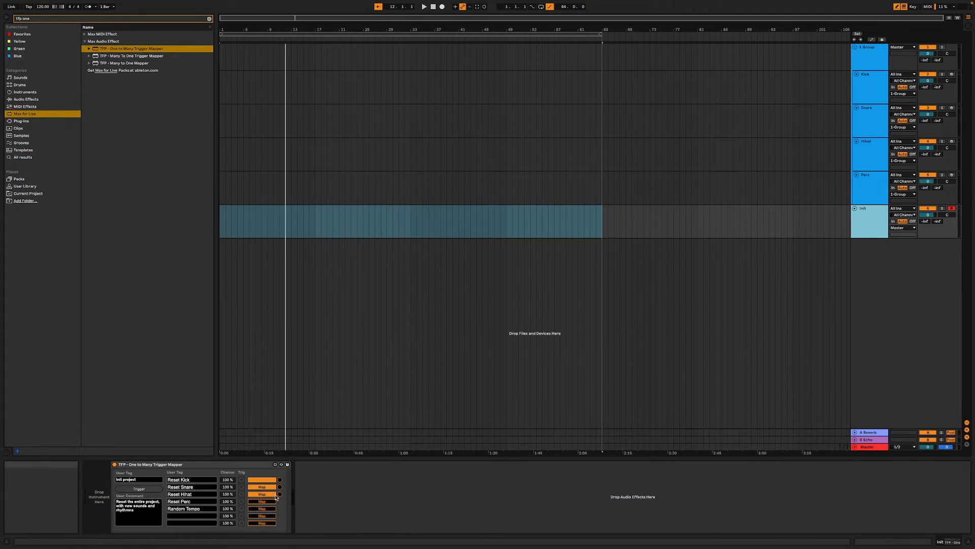
{"action": "left_click", "coordinate": [257, 501]}
{"action": "left_click", "coordinate": [858, 197]}
{"action": "left_click", "coordinate": [798, 519]}
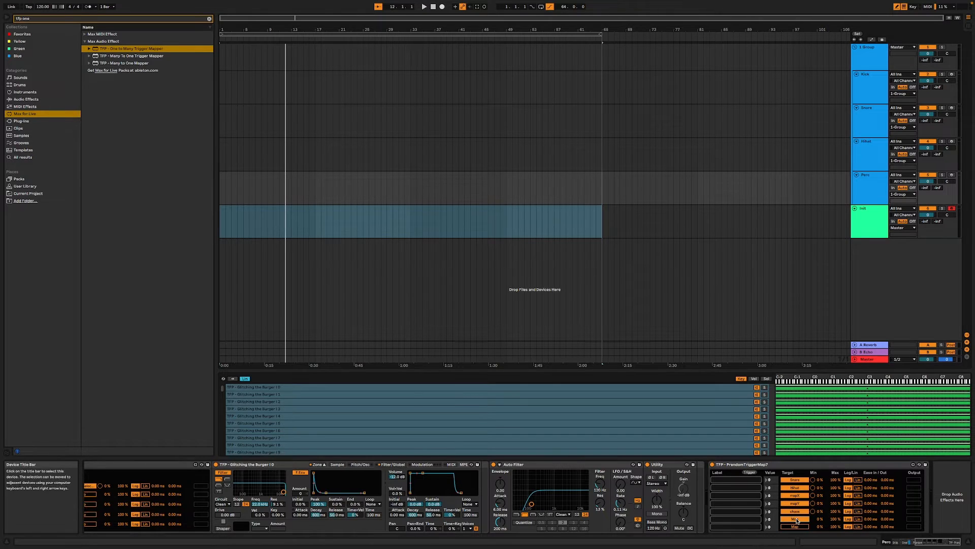
- Map the Init mapper's Reset Perc row to the trigger of PrandomTriggerMap7 on the Perc track
{"action": "left_click", "coordinate": [868, 221]}
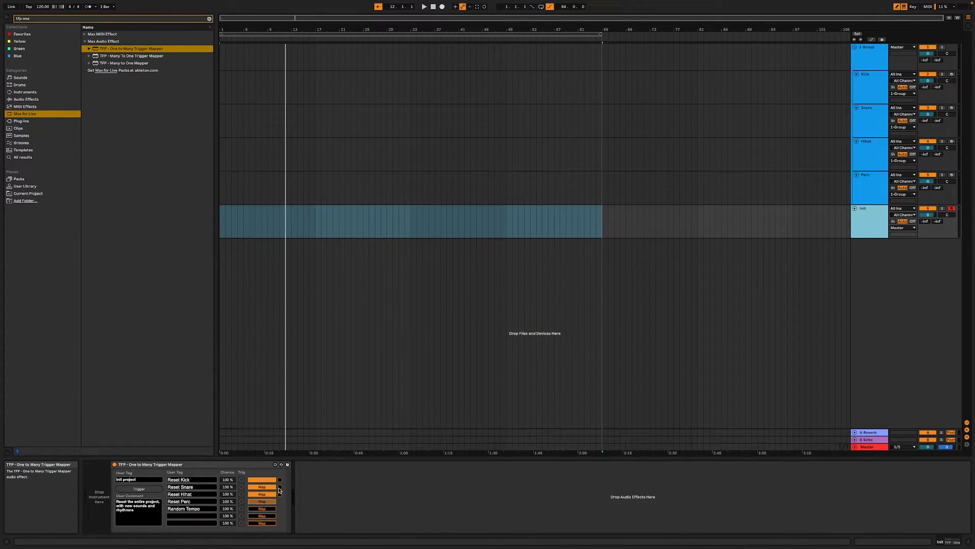
{"action": "left_click", "coordinate": [263, 501]}
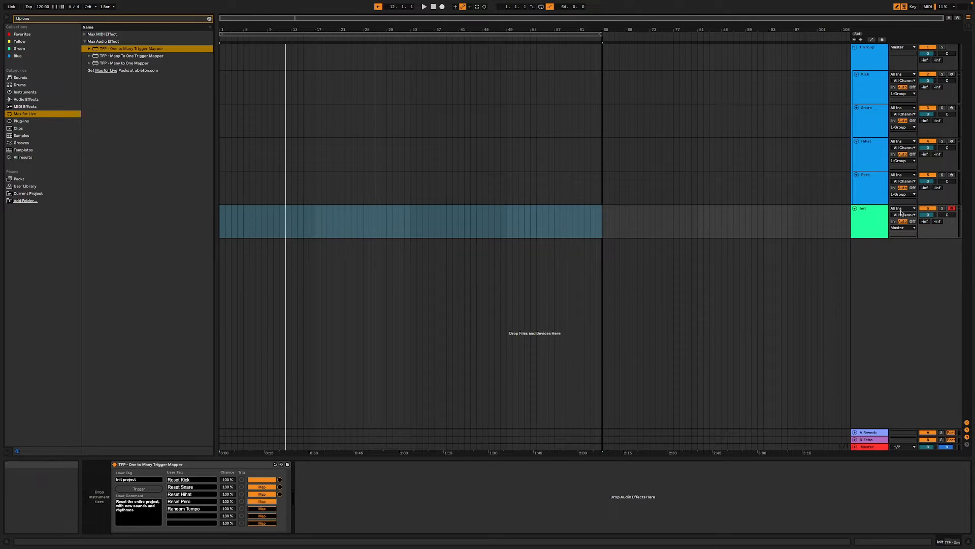
{"action": "left_click", "coordinate": [872, 187]}
{"action": "left_click", "coordinate": [751, 473]}
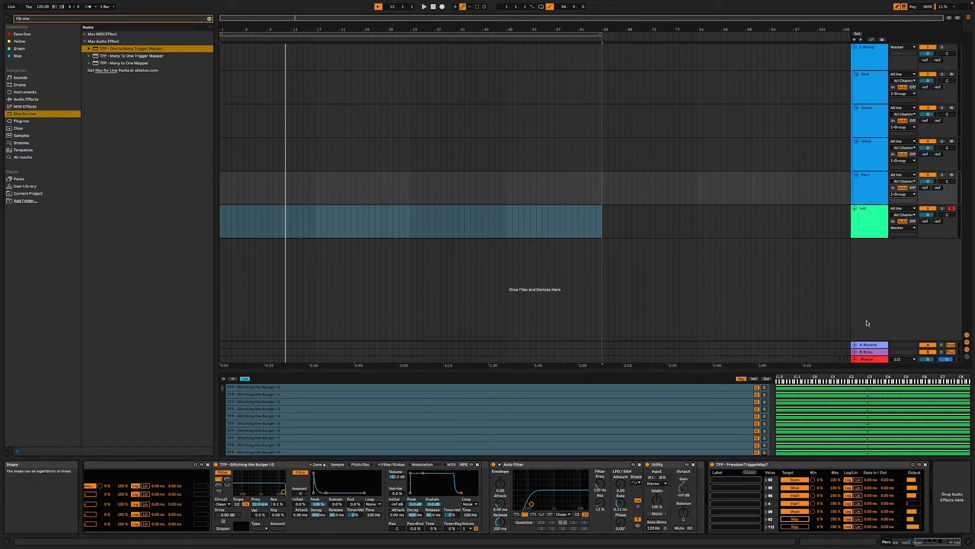
- Remap the Init mapper's Reset Snare row to the trigger of the Snare track's One to Many Trigger Mapper
{"action": "left_click", "coordinate": [872, 235]}
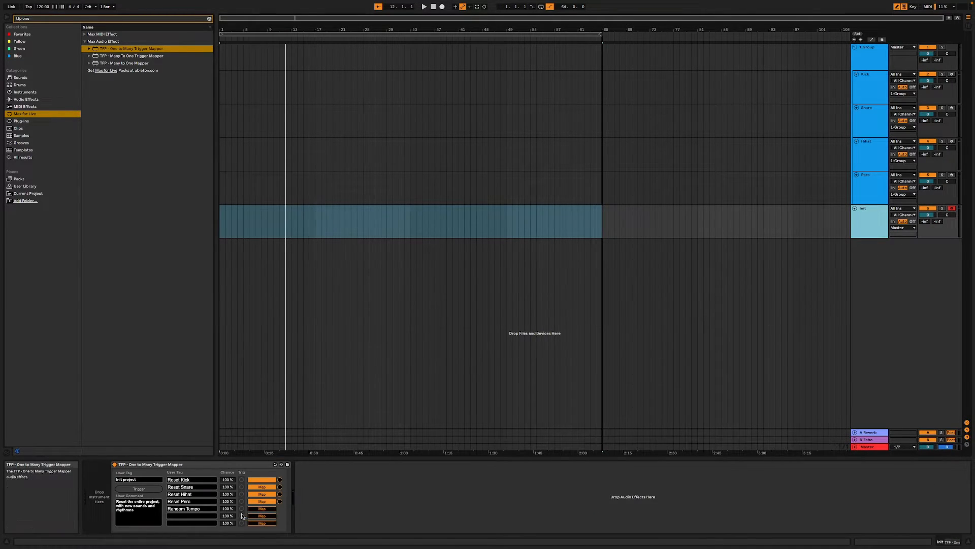
{"action": "left_click", "coordinate": [271, 487]}
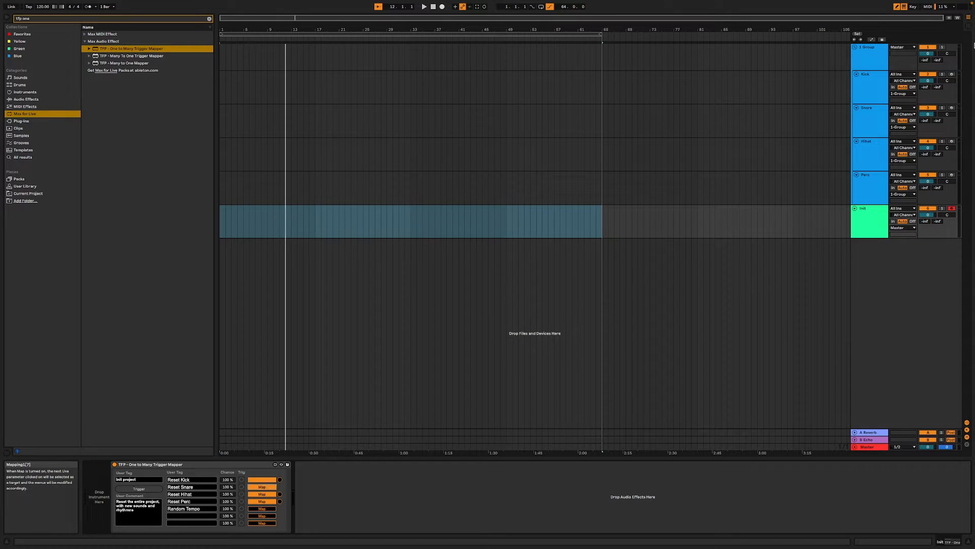
{"action": "left_click", "coordinate": [869, 116]}
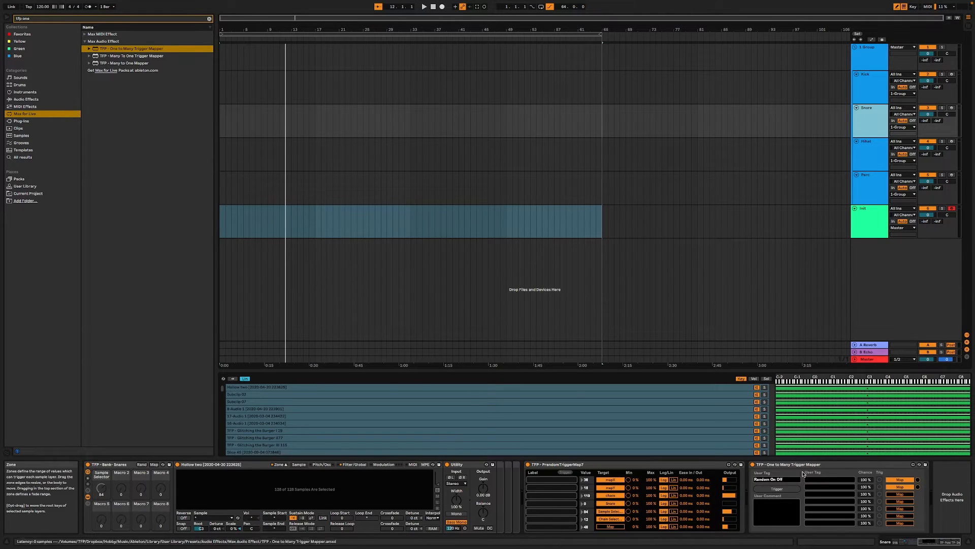
{"action": "left_click", "coordinate": [777, 488]}
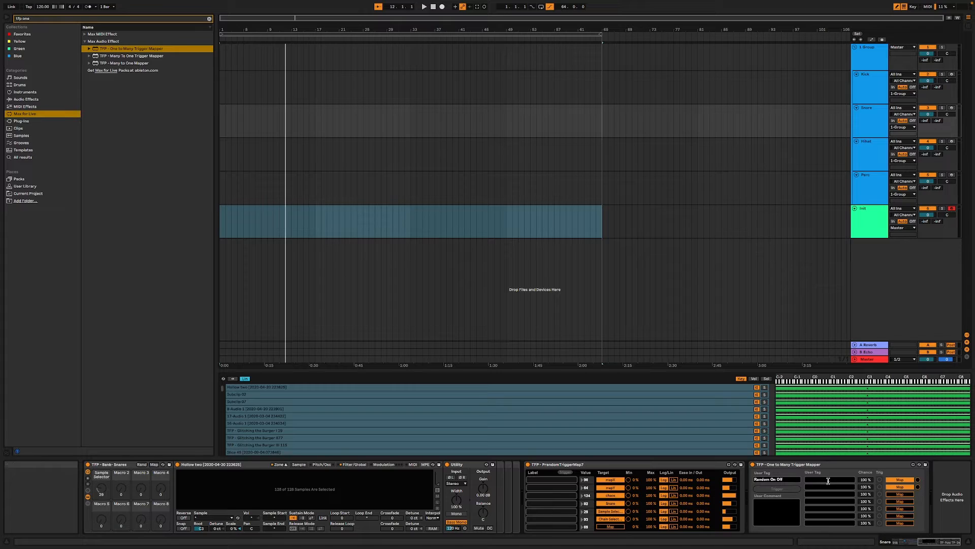
- Clear the Snare mapper's Random On Off user tag and label its first row Reset Pattern / Select
{"action": "left_click", "coordinate": [771, 480]}
{"action": "key", "text": "BackSpace"}
{"action": "left_click", "coordinate": [829, 479]}
{"action": "key", "text": "ctrl+a"}
{"action": "type", "text": "Sa"}
- Fire the Snare track's PrandomTriggerMap7 and examine how the Clap Machine rack switches between its two chains
{"action": "left_click_drag", "start_coordinate": [935, 544], "coordinate": [908, 546]}
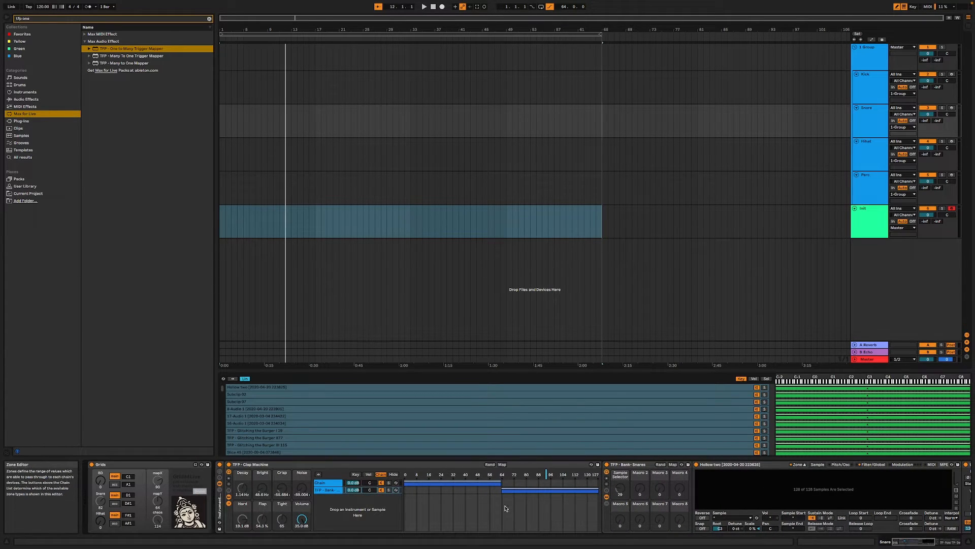
{"action": "left_click", "coordinate": [336, 483]}
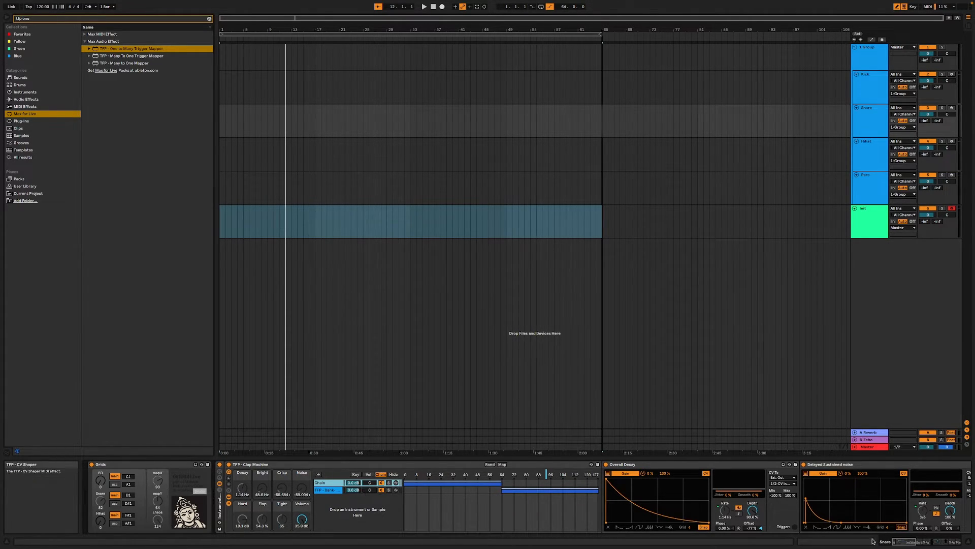
{"action": "left_click_drag", "start_coordinate": [904, 542], "coordinate": [950, 541]}
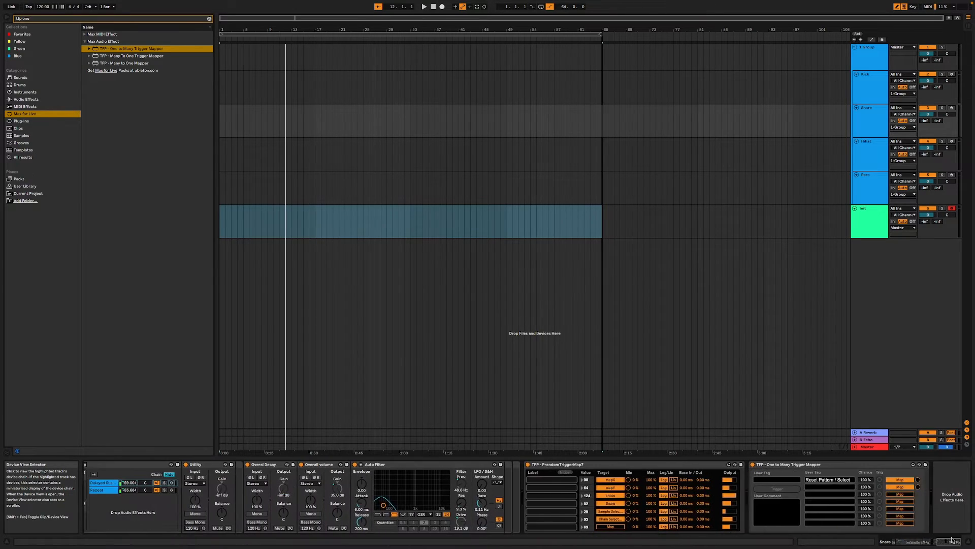
{"action": "left_click", "coordinate": [561, 473]}
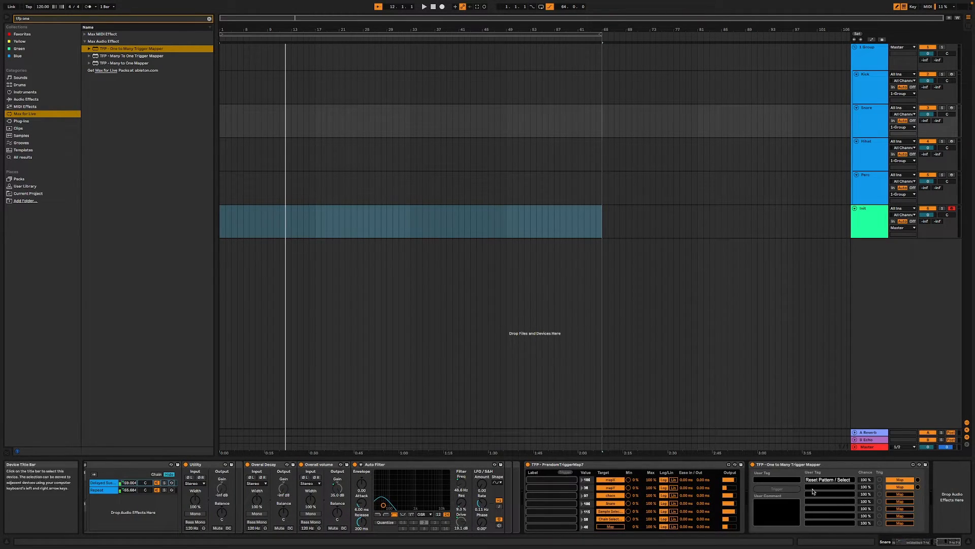
{"action": "mouse_move", "coordinate": [946, 543]}
{"action": "left_mouse_down"}
{"action": "mouse_move", "coordinate": [932, 543]}
{"action": "mouse_move", "coordinate": [962, 542]}
{"action": "left_mouse_up"}
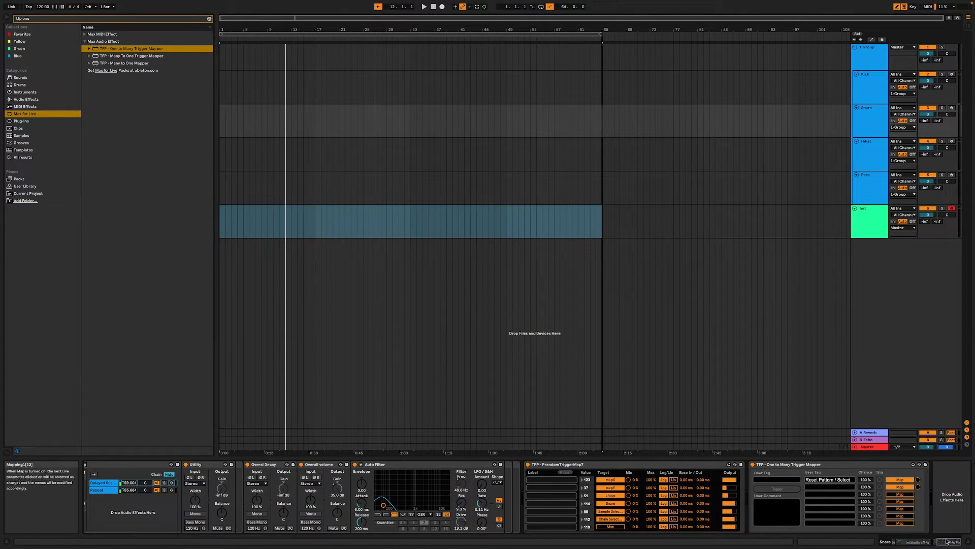
{"action": "left_click_drag", "start_coordinate": [946, 542], "coordinate": [894, 542]}
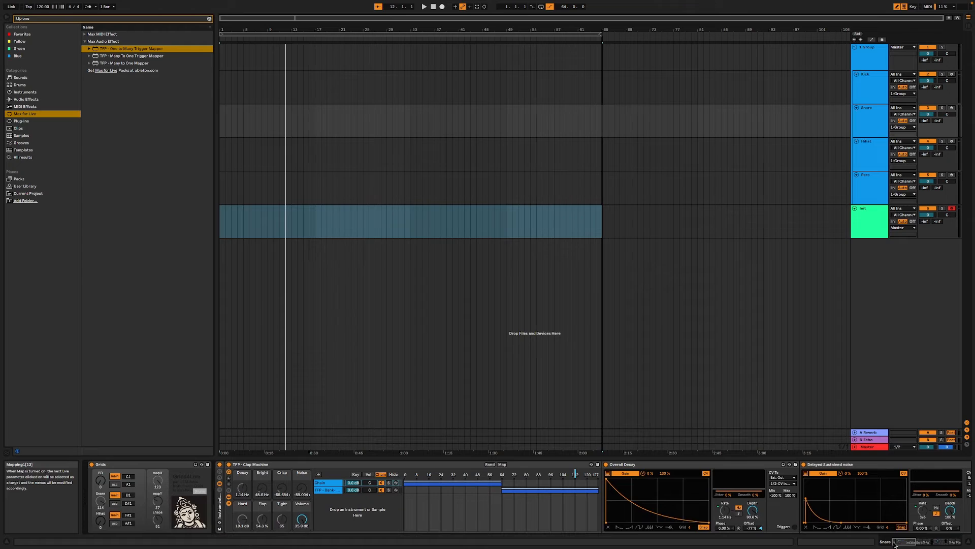
{"action": "left_click", "coordinate": [329, 490]}
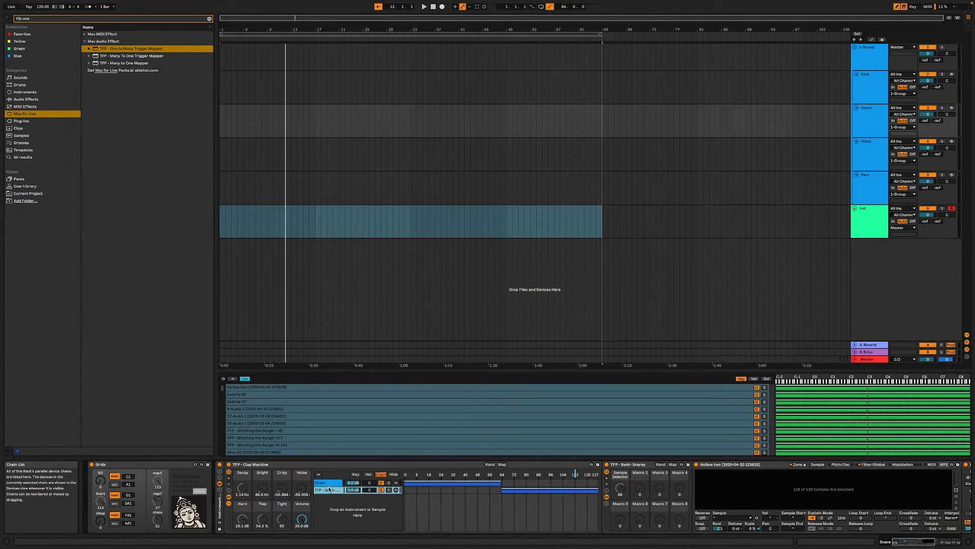
{"action": "left_click", "coordinate": [324, 483]}
{"action": "left_click", "coordinate": [326, 490]}
{"action": "left_click", "coordinate": [326, 485]}
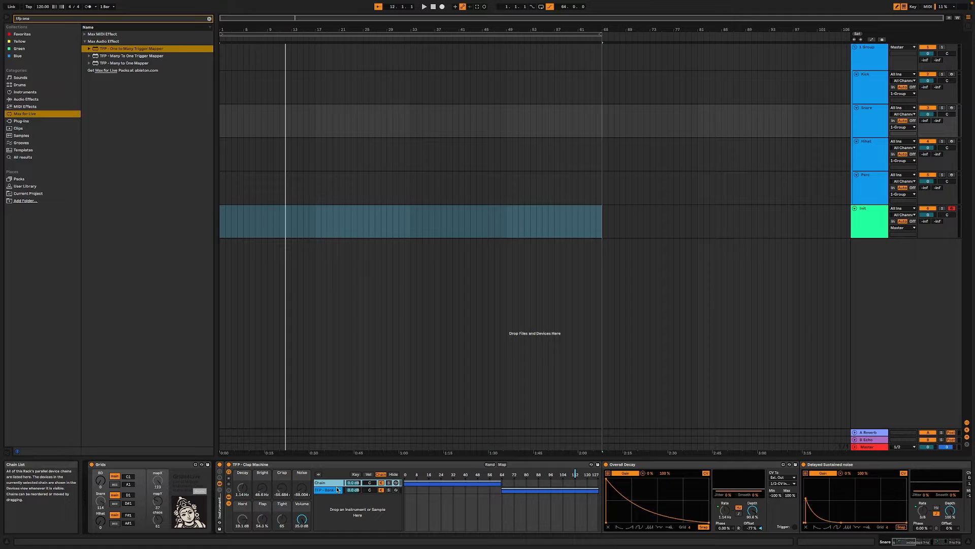
{"action": "left_click", "coordinate": [915, 541]}
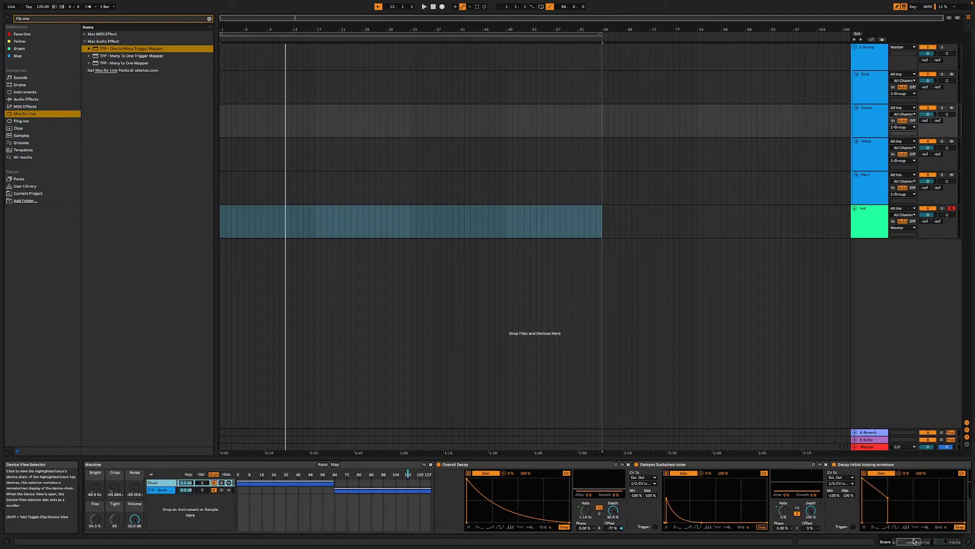
- Label the Snare PrandomTriggerMap7 rows, using Grids for the Grids parameters and Sample Select for the sample selector
{"action": "left_click_drag", "start_coordinate": [914, 541], "coordinate": [962, 535]}
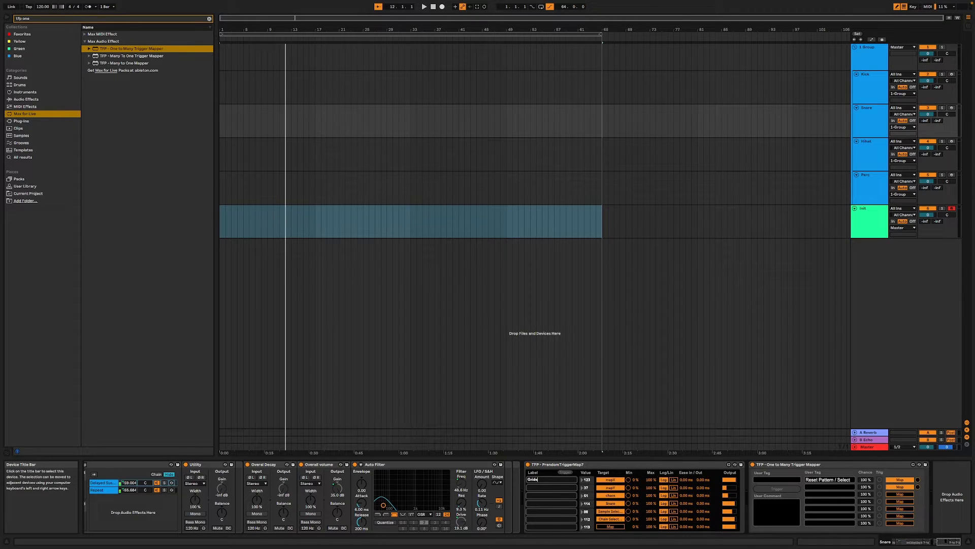
{"action": "left_click", "coordinate": [551, 486]}
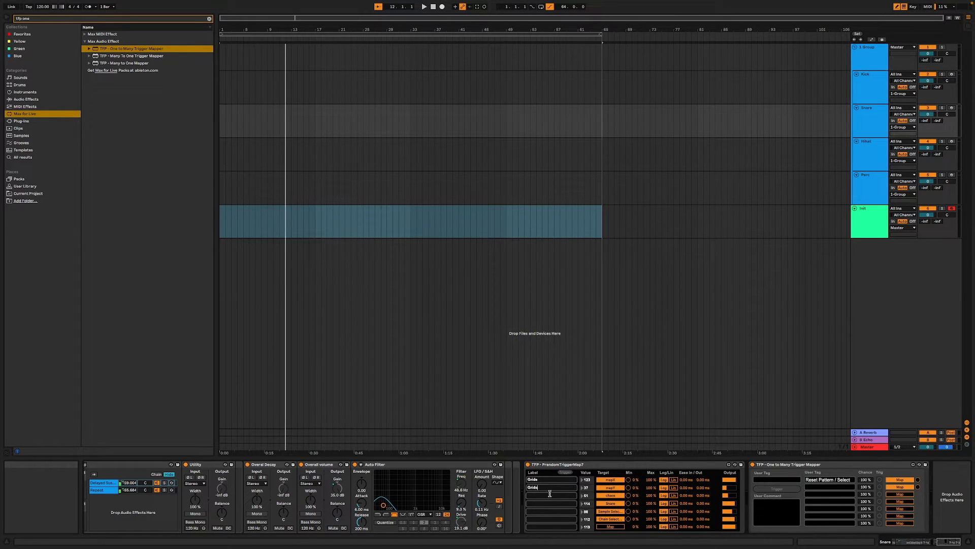
{"action": "left_click", "coordinate": [550, 495]}
{"action": "type", "text": "Grids"}
{"action": "left_click", "coordinate": [548, 503]}
{"action": "left_click", "coordinate": [554, 511]}
{"action": "type", "text": "Sample Select"}
{"action": "left_click", "coordinate": [549, 518]}
- Search for tempo devices and add TFP - Tempo after the trigger mapper on the Init track
{"action": "left_click", "coordinate": [877, 234]}
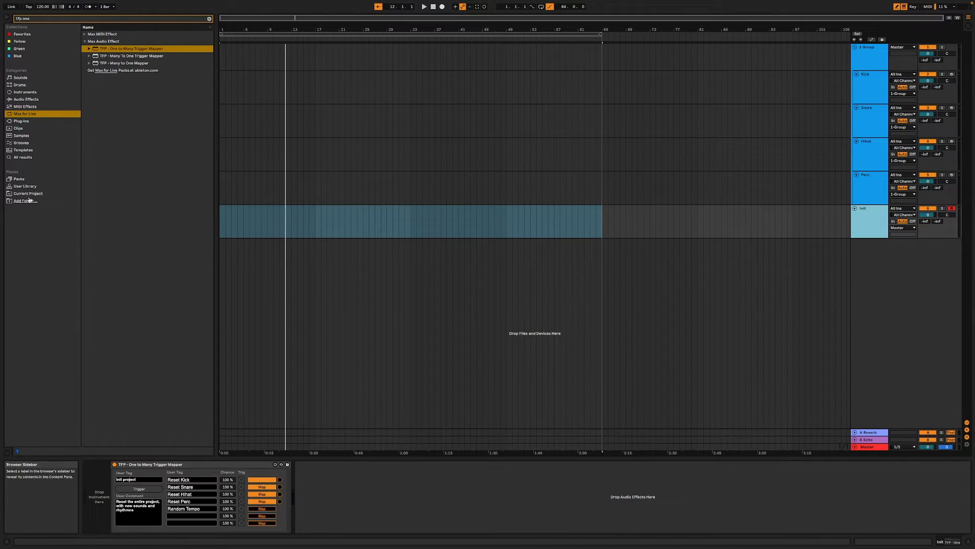
{"action": "left_click", "coordinate": [56, 20]}
{"action": "key", "text": "BackSpace"}
{"action": "key", "text": "BackSpace"}
{"action": "key", "text": "BackSpace"}
{"action": "key", "text": "BackSpace"}
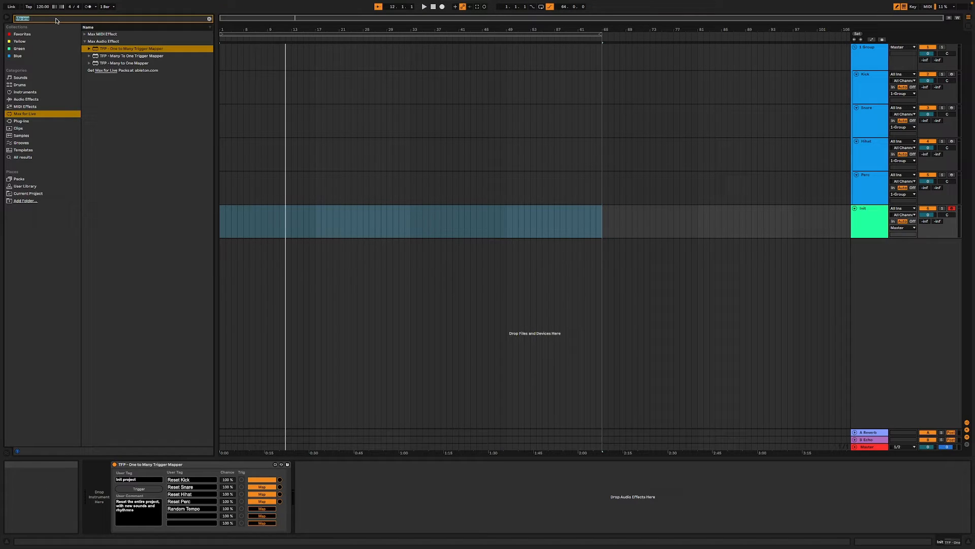
{"action": "type", "text": "tempo"}
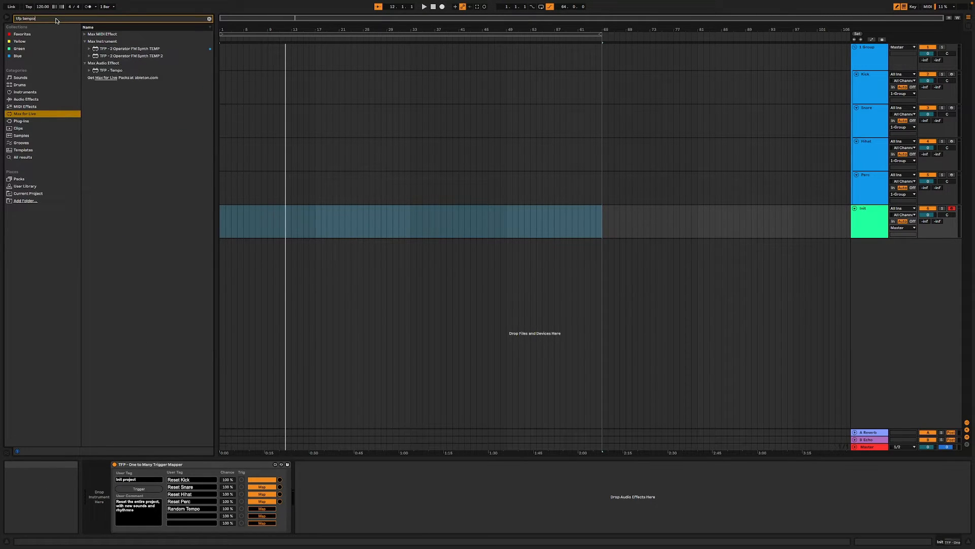
{"action": "left_click", "coordinate": [113, 43]}
{"action": "left_click_drag", "start_coordinate": [112, 42], "coordinate": [329, 501]}
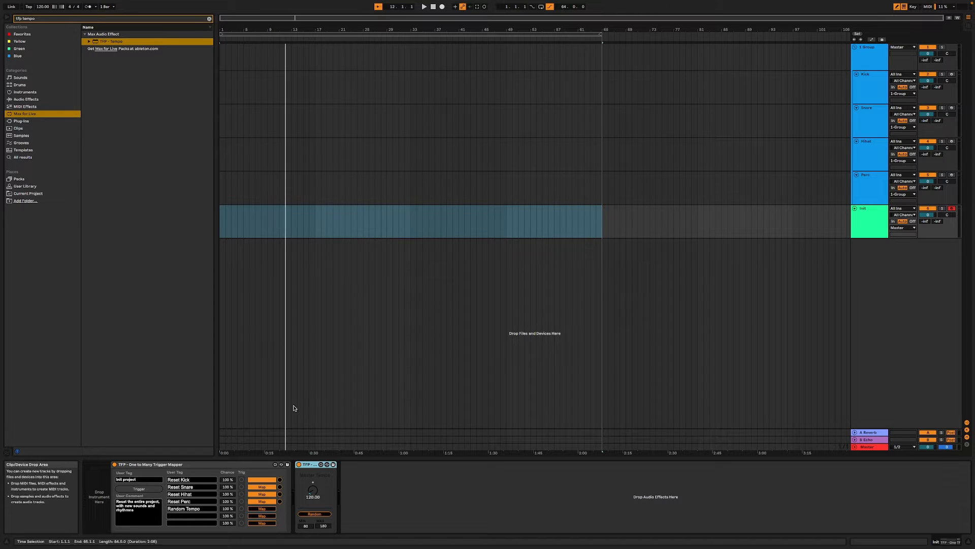
- Map the Init mapper's Random Tempo row to the TFP - Tempo device's Random trigger and play the project
{"action": "left_click", "coordinate": [265, 509]}
{"action": "left_click", "coordinate": [314, 514]}
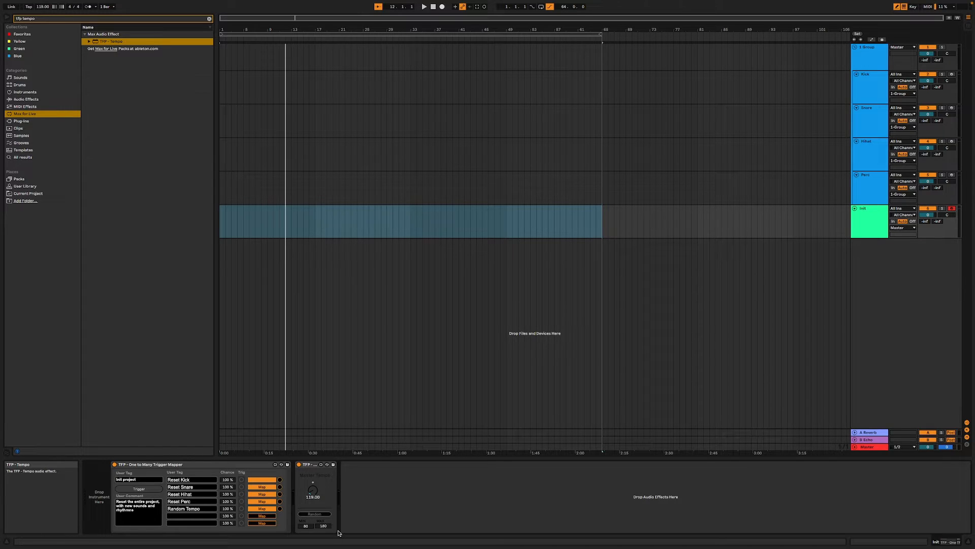
{"action": "key", "text": "space"}
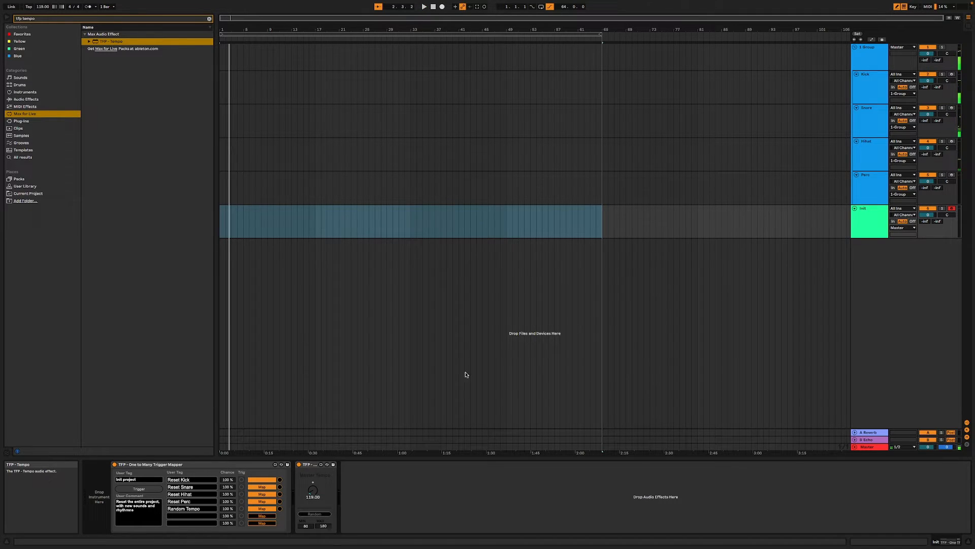
- Lower the Kick track's volume to about -11 dB while listening to the beat
{"action": "left_click", "coordinate": [872, 193]}
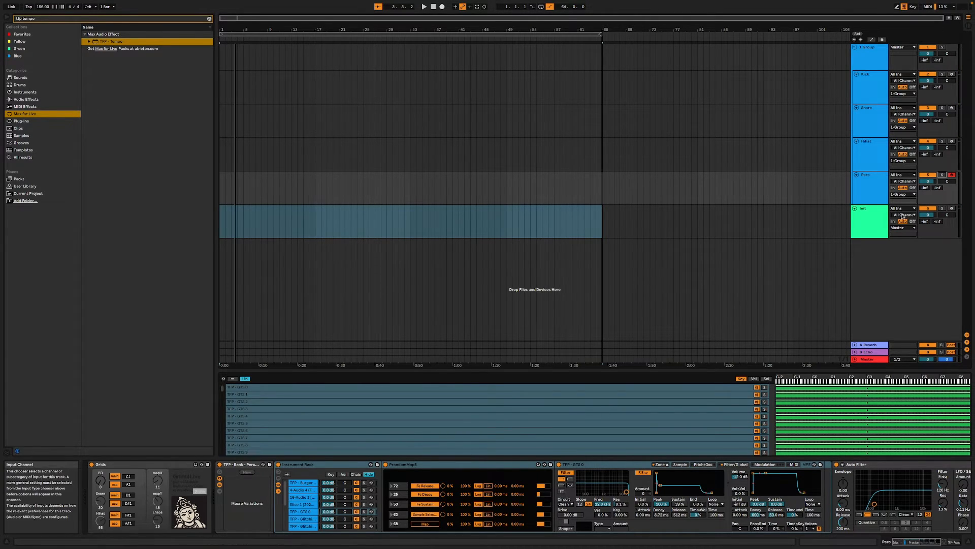
{"action": "left_click", "coordinate": [929, 81]}
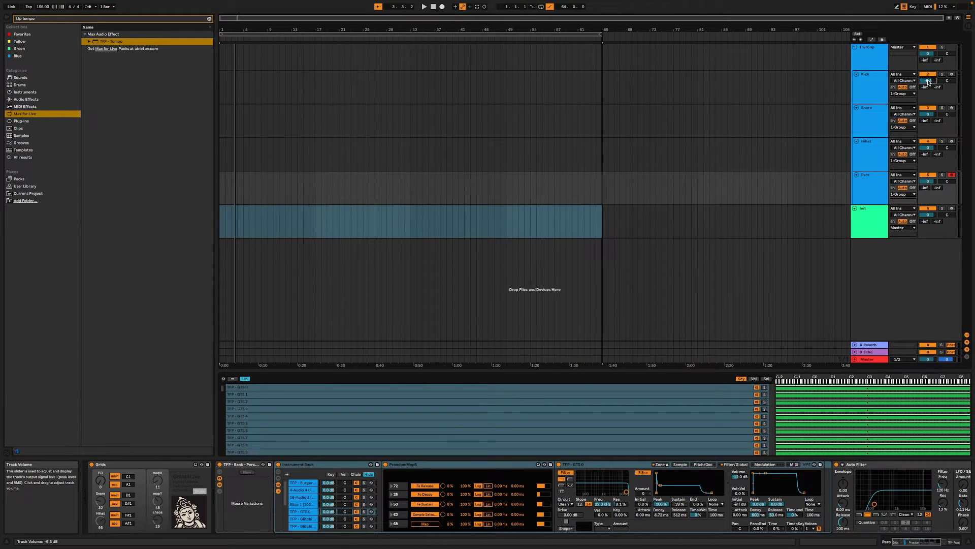
{"action": "key", "text": "space"}
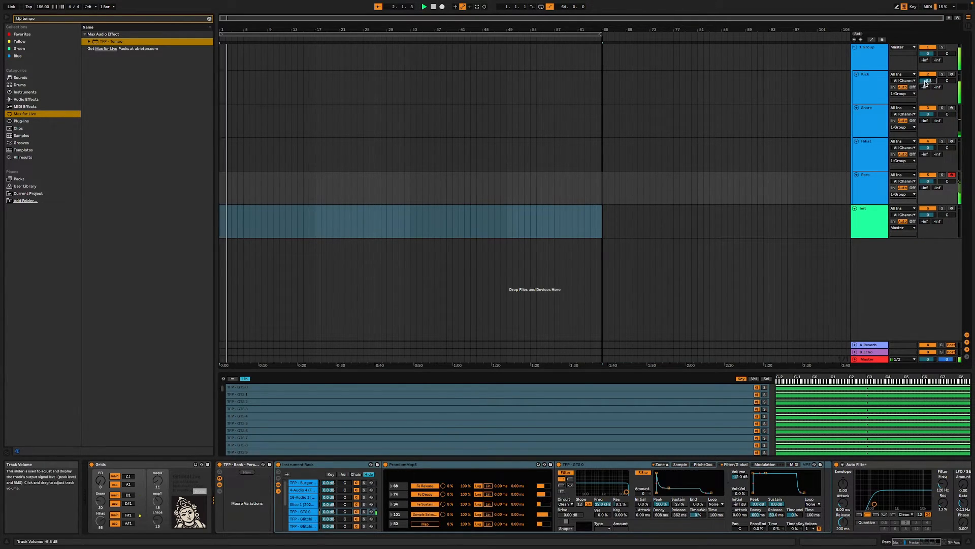
{"action": "left_click_drag", "start_coordinate": [927, 80], "coordinate": [928, 91]}
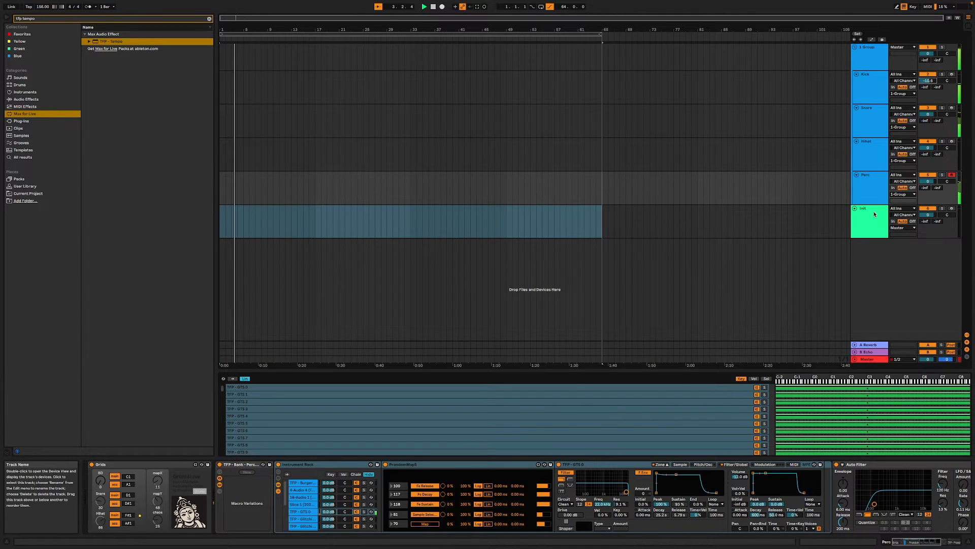
{"action": "key", "text": "space"}
- Play the project and randomize its tempo with the TFP - Tempo device on the Init track
{"action": "left_click", "coordinate": [875, 219]}
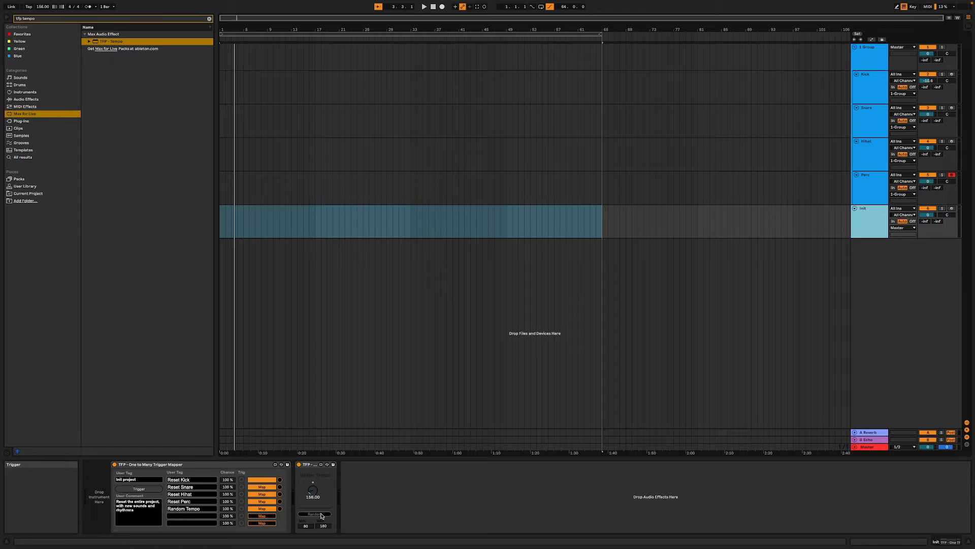
{"action": "key", "text": "space"}
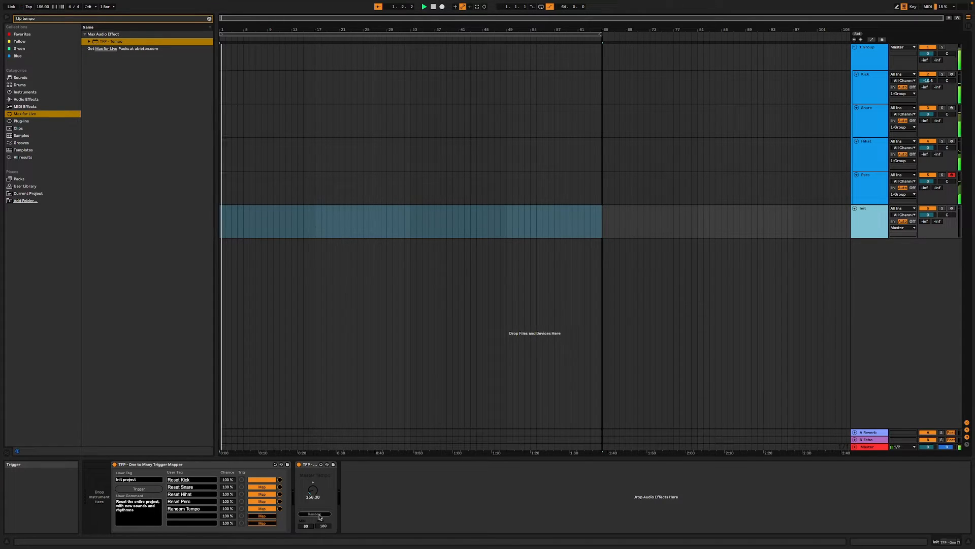
{"action": "left_click", "coordinate": [320, 514]}
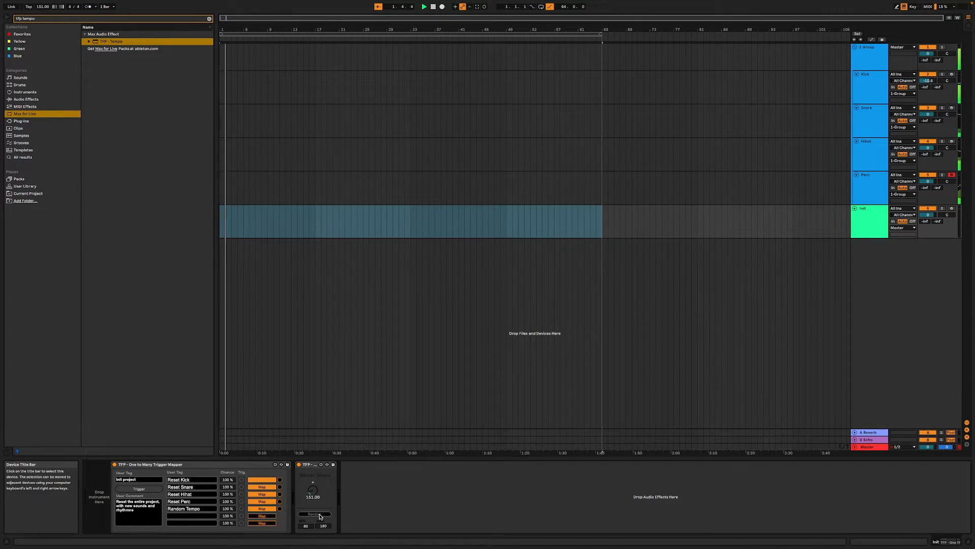
- Fire the Init project trigger repeatedly during playback to test new rhythms, sounds and tempos
{"action": "left_click", "coordinate": [137, 490]}
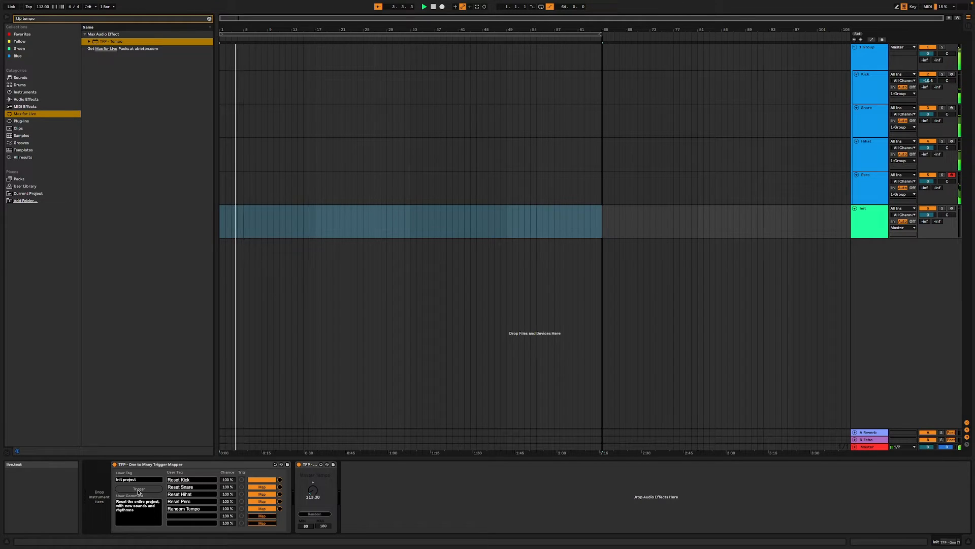
{"action": "left_click", "coordinate": [139, 491]}
{"action": "left_click", "coordinate": [139, 491]}
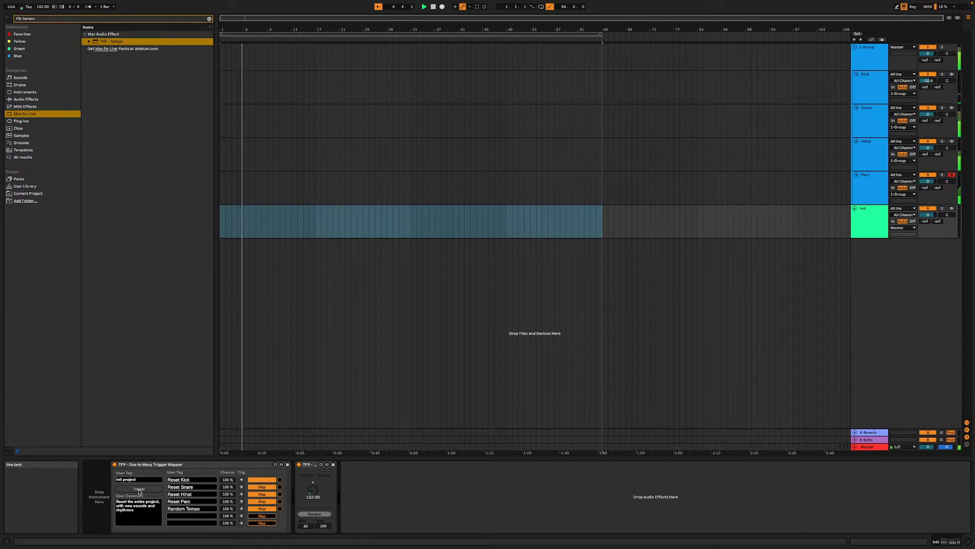
{"action": "left_click", "coordinate": [139, 492]}
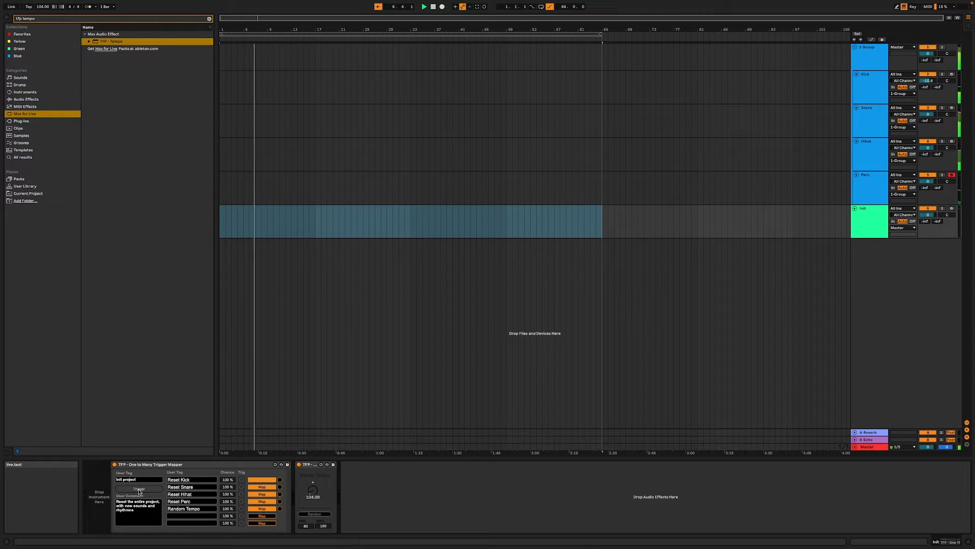
{"action": "left_click", "coordinate": [139, 491]}
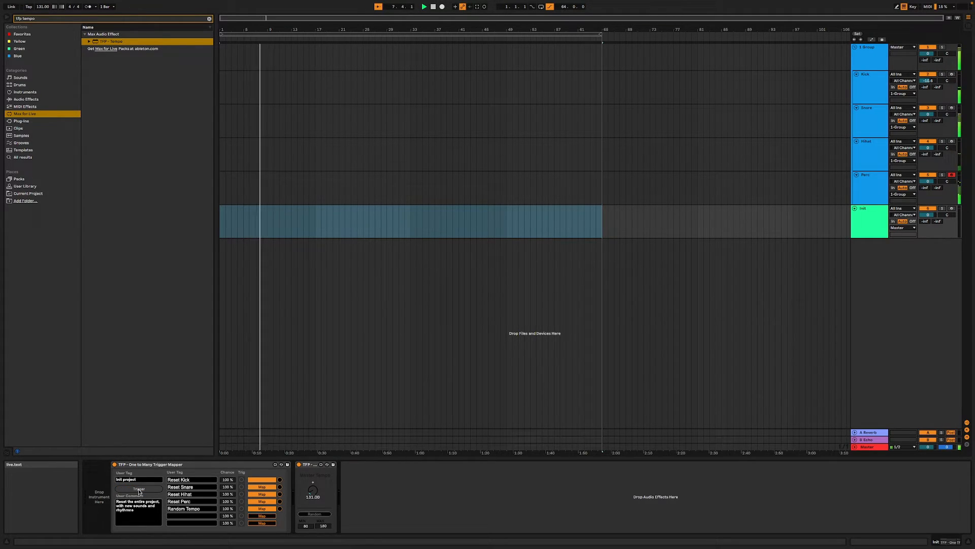
{"action": "left_click", "coordinate": [139, 492]}
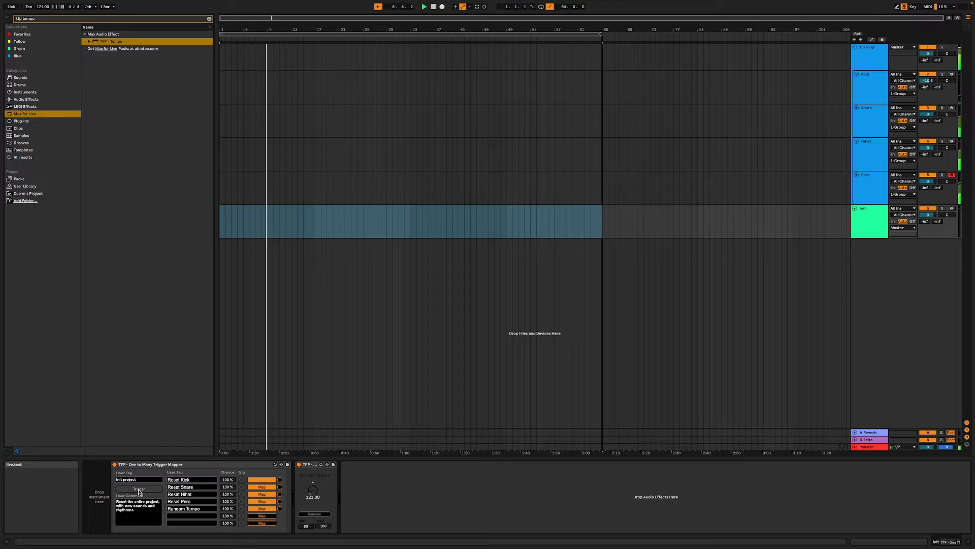
{"action": "left_click", "coordinate": [139, 489]}
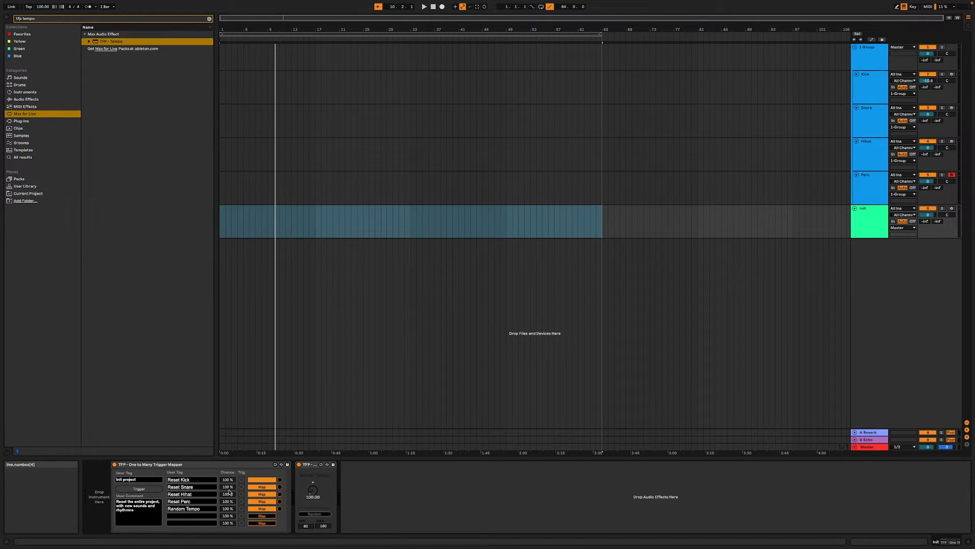
- Show the effect devices on the 1-Group track
{"action": "left_click", "coordinate": [865, 59]}
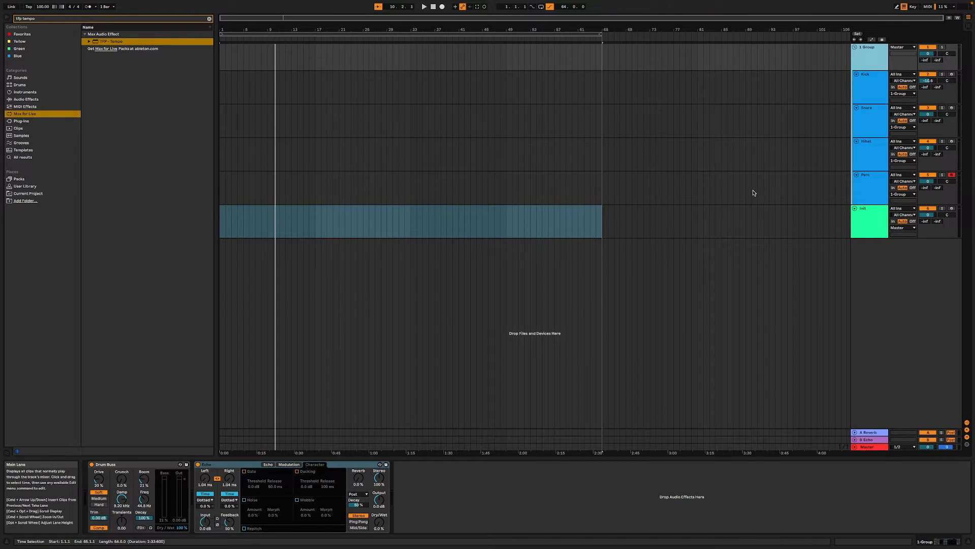
- Show the Init track's devices and fire the Init project trigger several more times while the project plays
{"action": "left_click", "coordinate": [862, 213]}
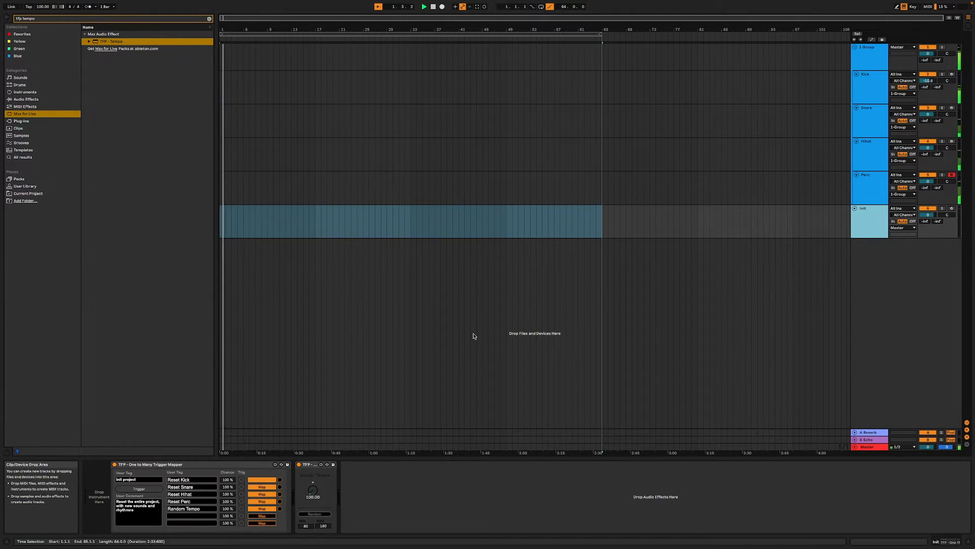
{"action": "left_click", "coordinate": [140, 489]}
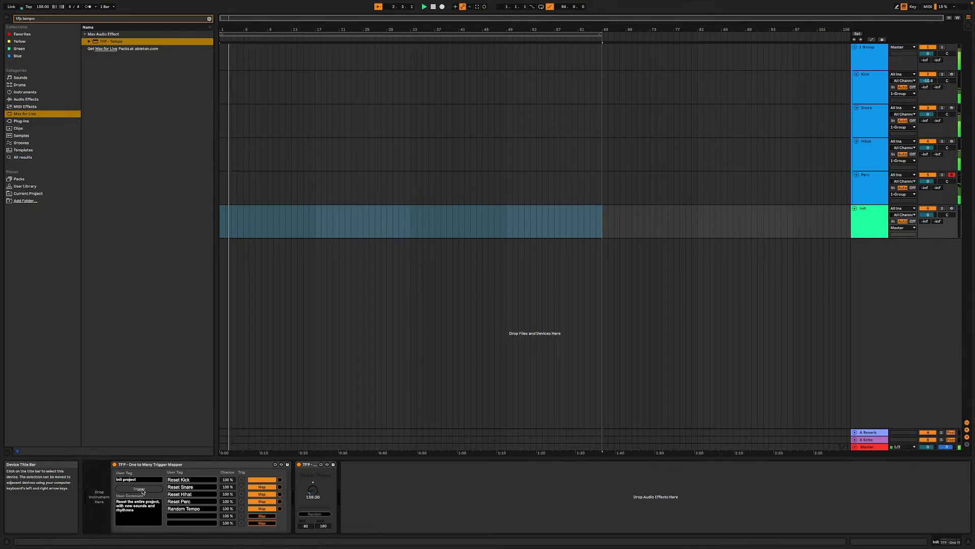
{"action": "left_click", "coordinate": [143, 490]}
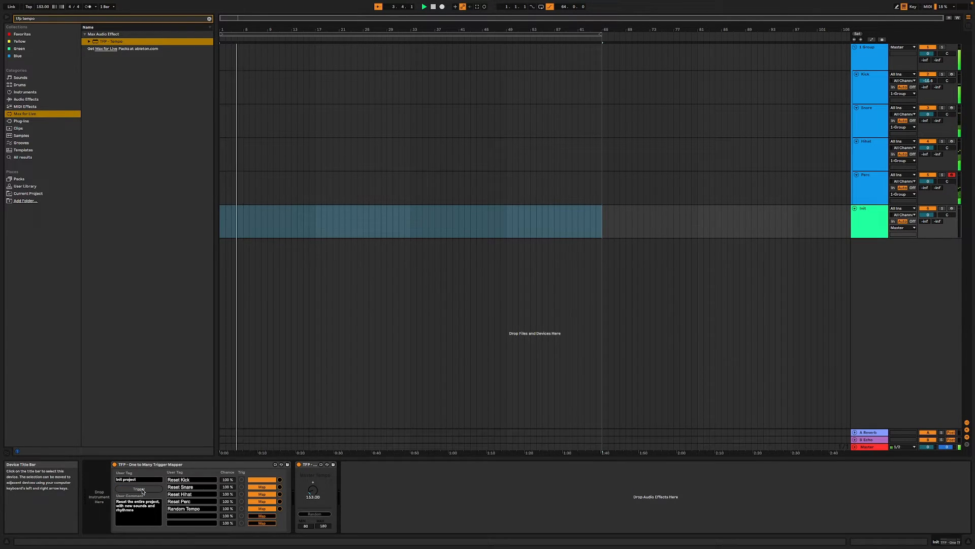
{"action": "left_click", "coordinate": [142, 490]}
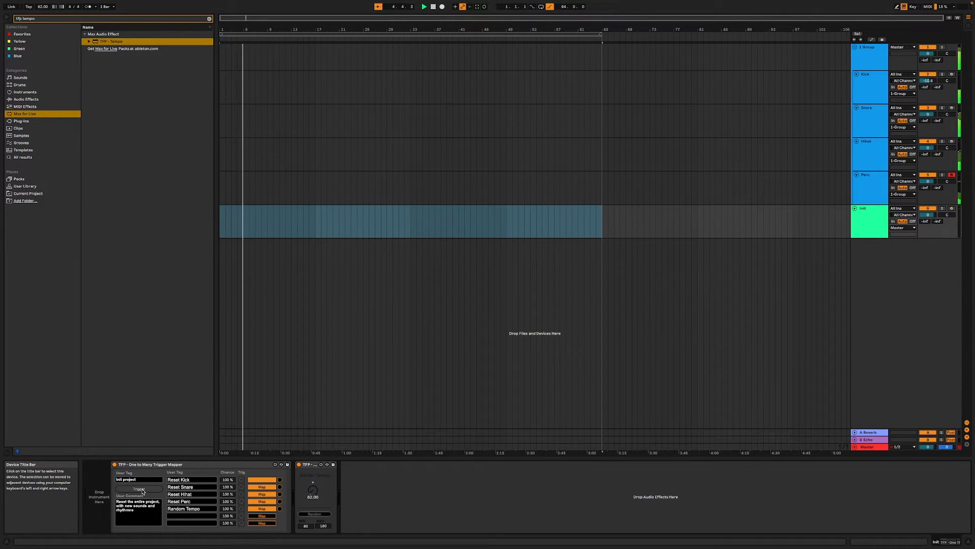
{"action": "left_click", "coordinate": [143, 490]}
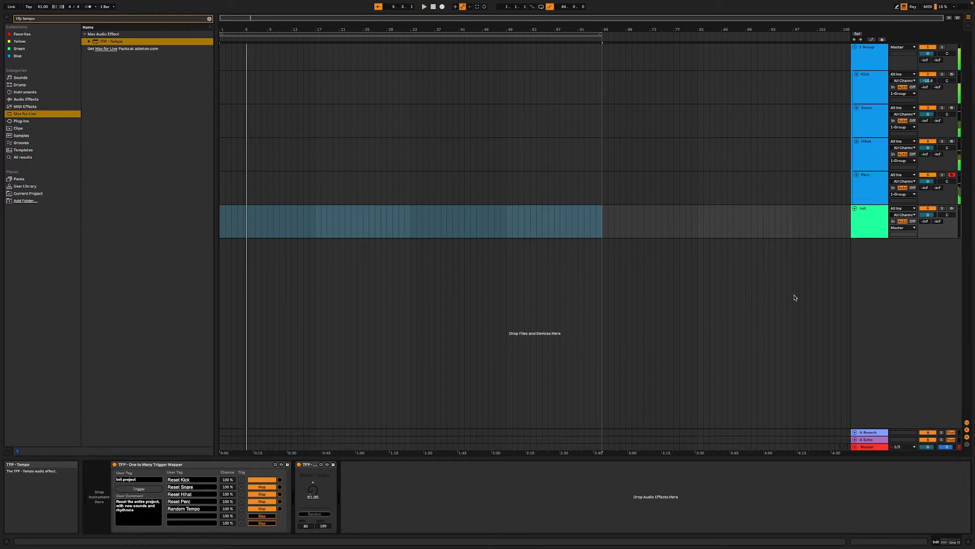
- Select the 1-Group track's Echo device and clear the browser search to list all audio effects
{"action": "left_click", "coordinate": [886, 58]}
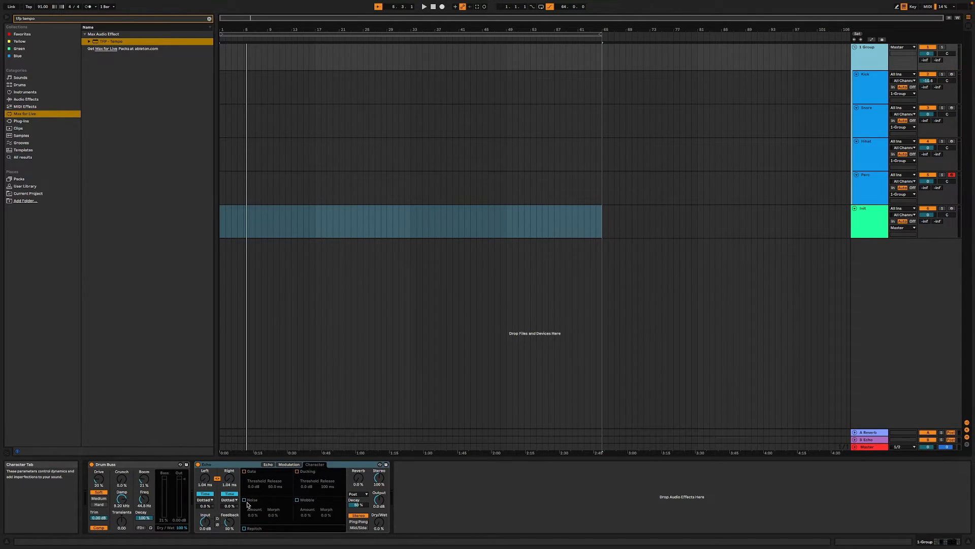
{"action": "left_click", "coordinate": [239, 462]}
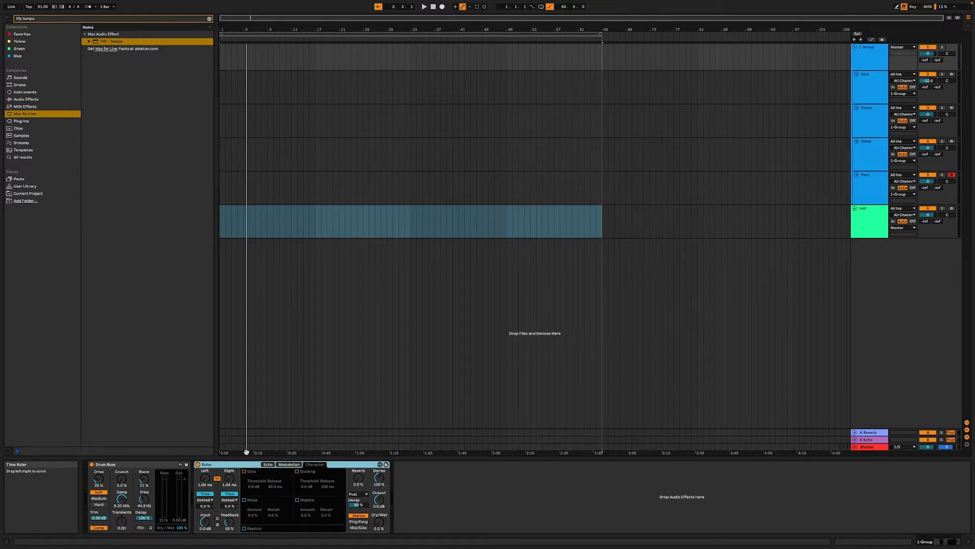
{"action": "left_click", "coordinate": [42, 99]}
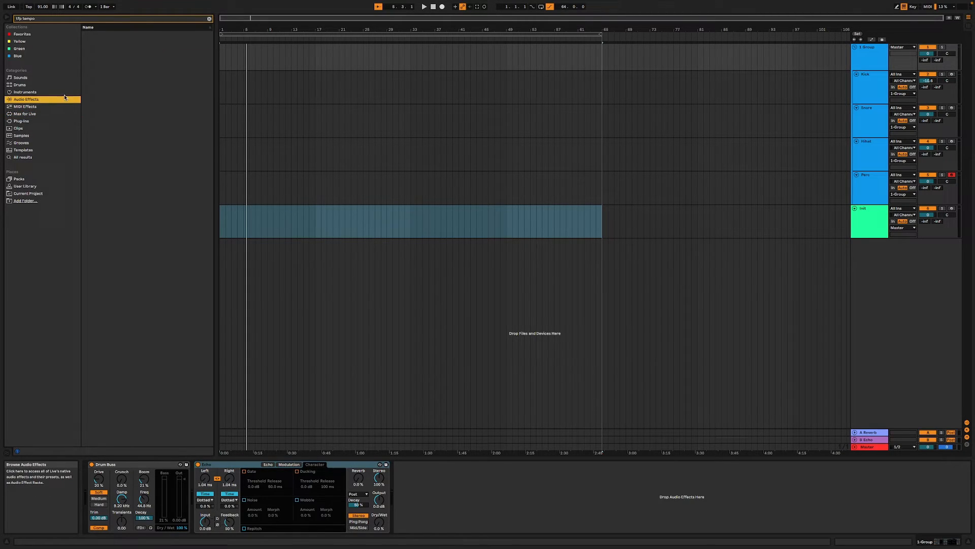
{"action": "double_click", "coordinate": [42, 19]}
{"action": "triple_click", "coordinate": [42, 20]}
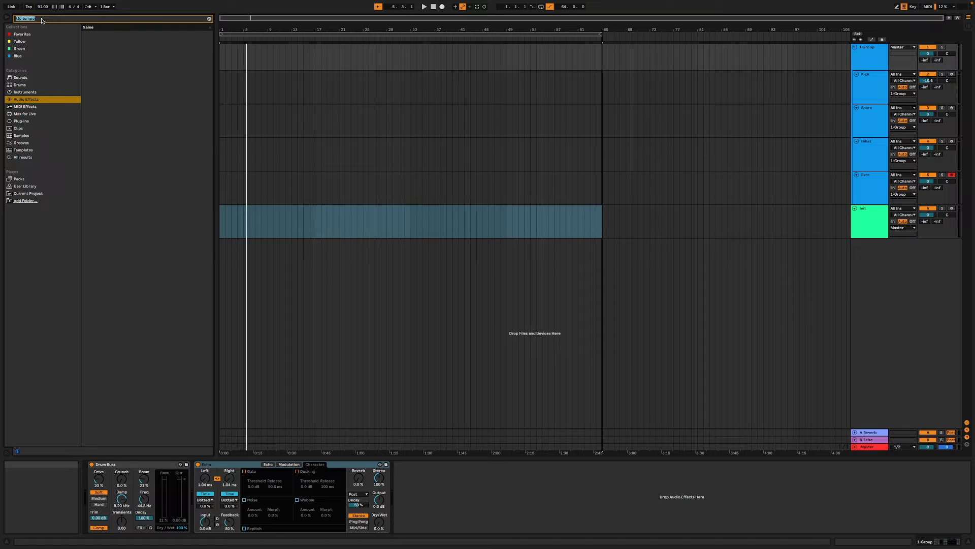
{"action": "key", "text": "BackSpace"}
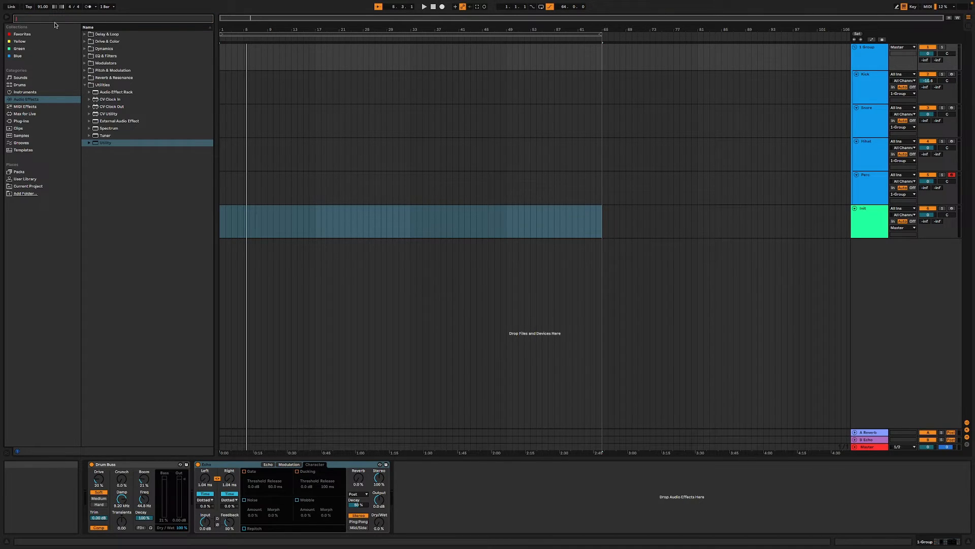
- Add a second Echo from the Delay & Loop effects to the end of the 1-Group track's device chain
{"action": "left_click", "coordinate": [85, 49]}
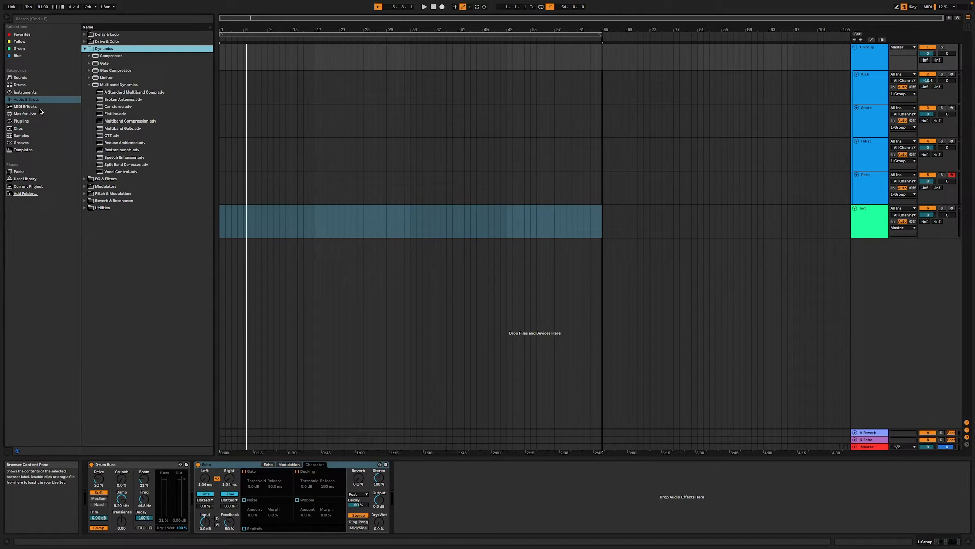
{"action": "left_click", "coordinate": [28, 92]}
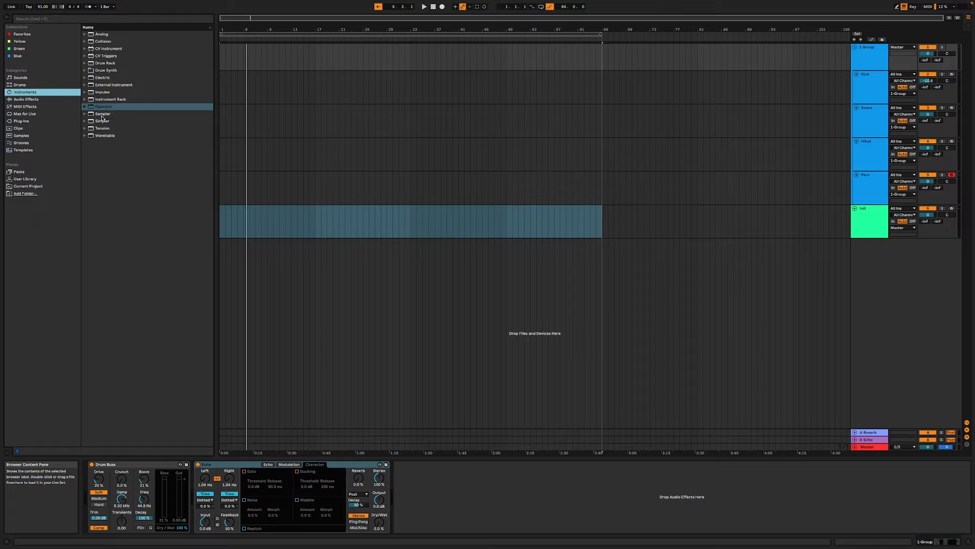
{"action": "left_click", "coordinate": [40, 100]}
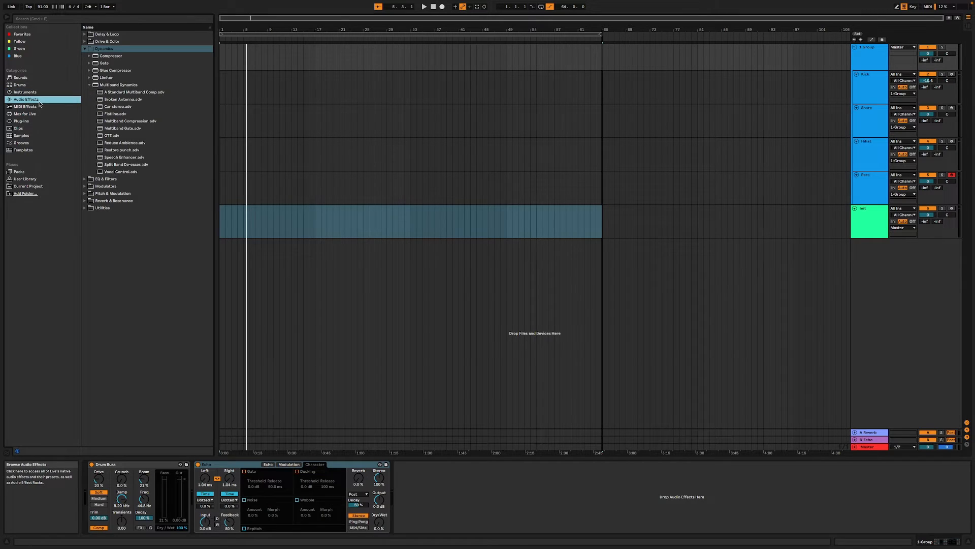
{"action": "left_click", "coordinate": [85, 42]}
{"action": "left_click", "coordinate": [86, 34]}
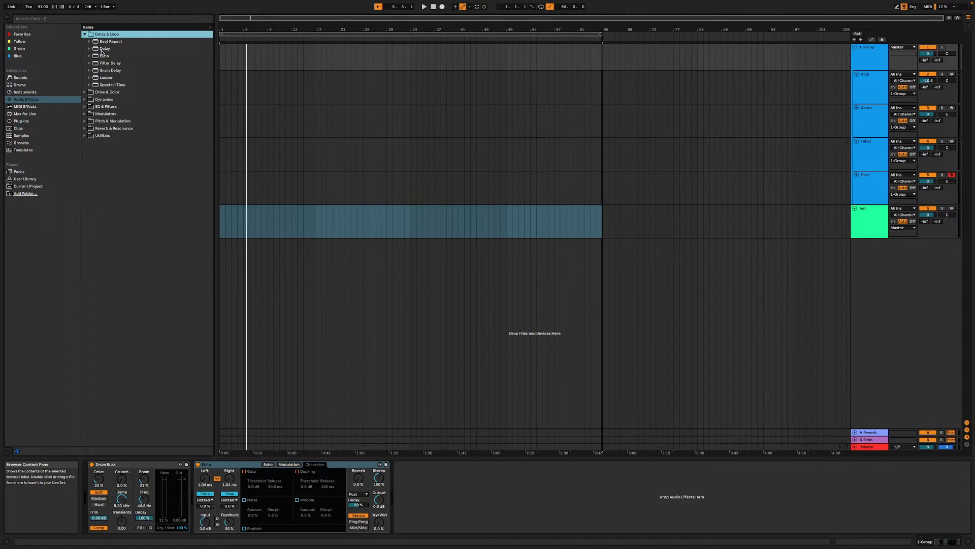
{"action": "left_click", "coordinate": [105, 55]}
{"action": "left_click_drag", "start_coordinate": [117, 68], "coordinate": [470, 483]}
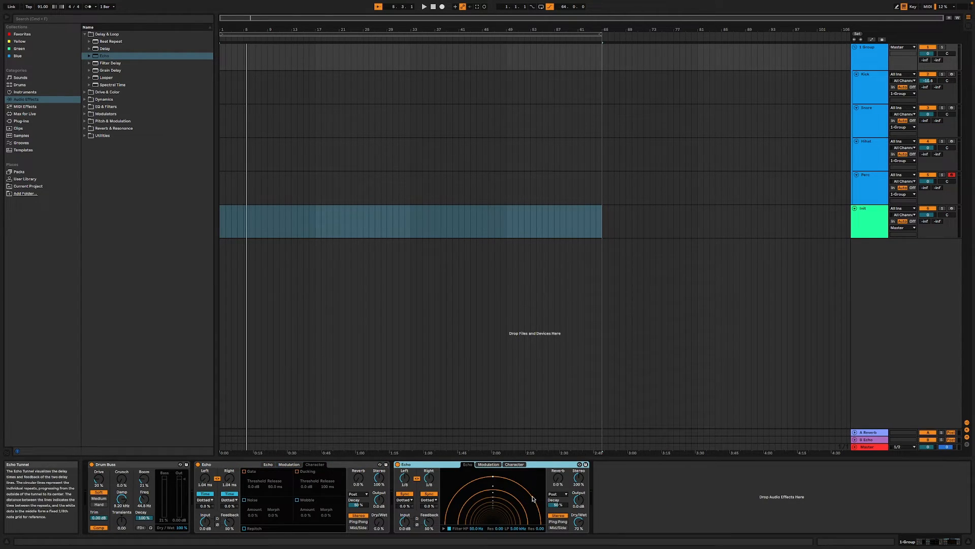
- Set the second Echo's Dry/Wet to 17 % during playback and add a Grain Delay after it
{"action": "key", "text": "space"}
{"action": "left_click_drag", "start_coordinate": [575, 523], "coordinate": [575, 545]}
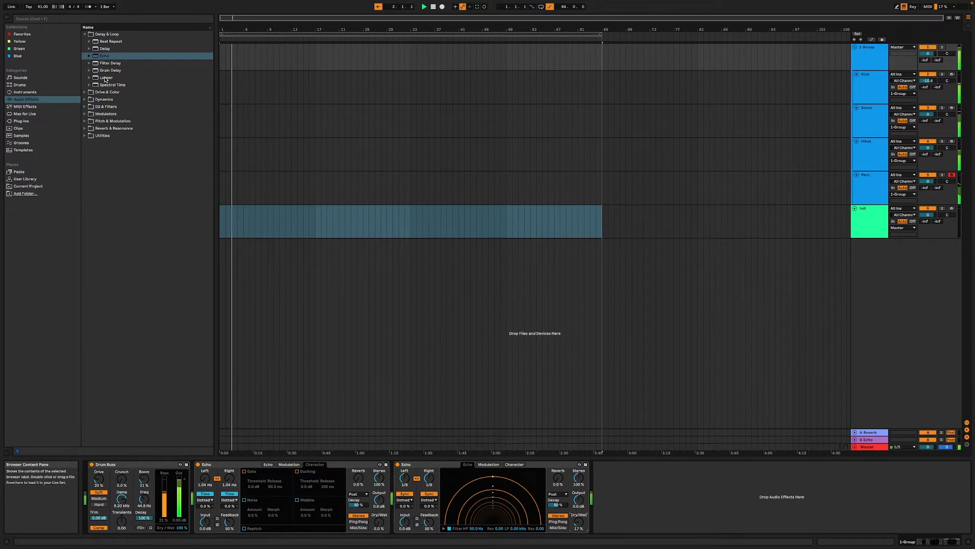
{"action": "left_click_drag", "start_coordinate": [105, 70], "coordinate": [673, 543]}
{"action": "mouse_move", "coordinate": [710, 481]}
{"action": "left_mouse_down"}
{"action": "mouse_move", "coordinate": [689, 492]}
{"action": "mouse_move", "coordinate": [700, 475]}
{"action": "mouse_move", "coordinate": [711, 487]}
{"action": "left_mouse_up"}
- Add the Max for Live device TFP - PrandomTriggerMap7 after TFP - Tempo on the Init track
{"action": "left_click", "coordinate": [859, 222]}
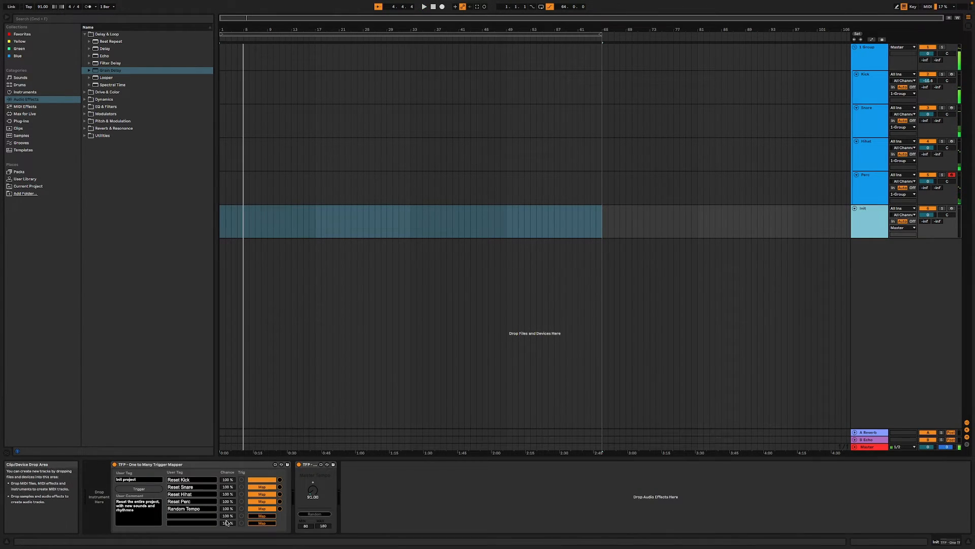
{"action": "left_click", "coordinate": [25, 106]}
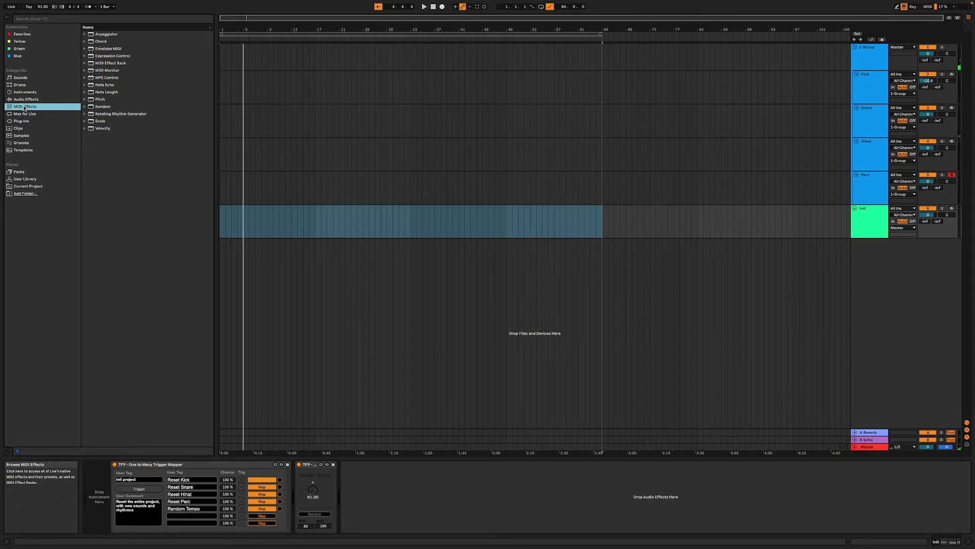
{"action": "left_click", "coordinate": [36, 19]}
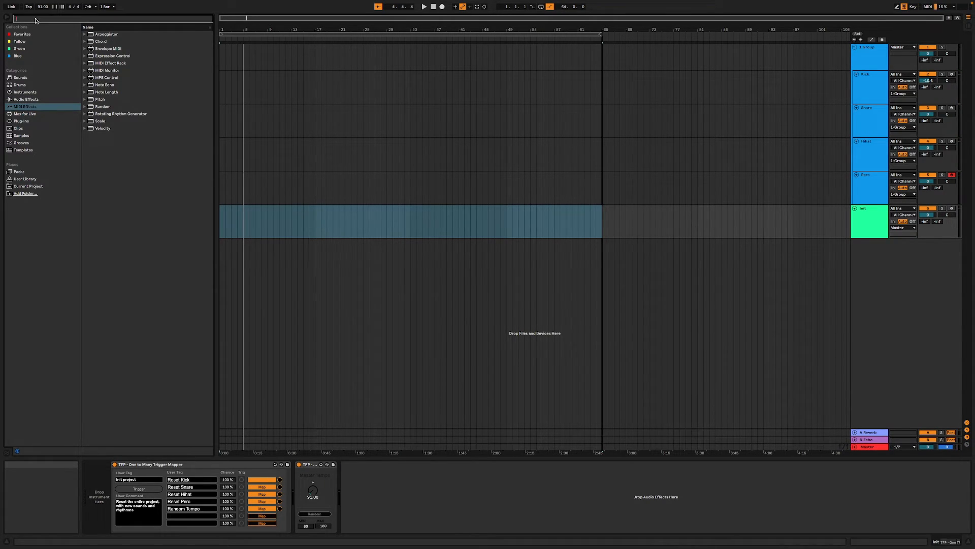
{"action": "left_click", "coordinate": [25, 114]}
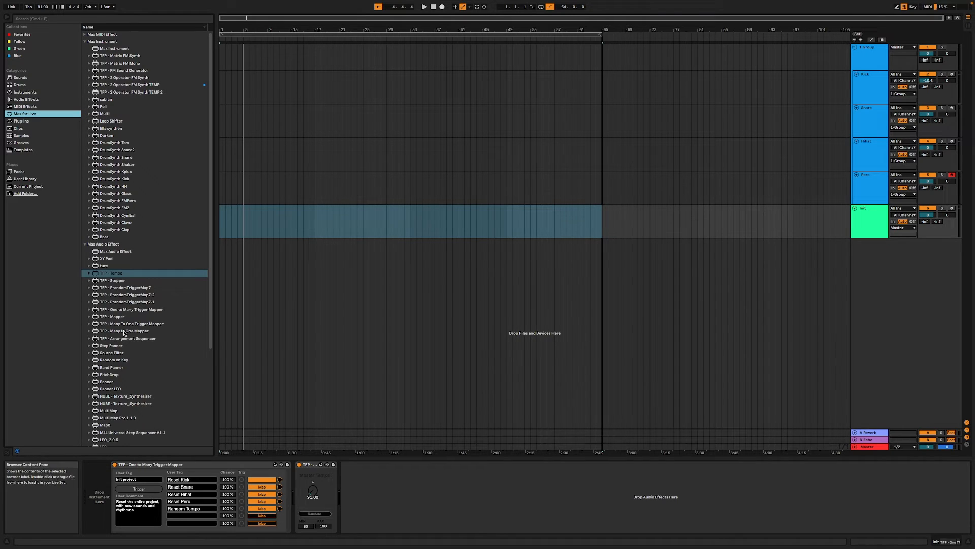
{"action": "left_click", "coordinate": [140, 289]}
{"action": "left_click_drag", "start_coordinate": [356, 498], "coordinate": [356, 497]}
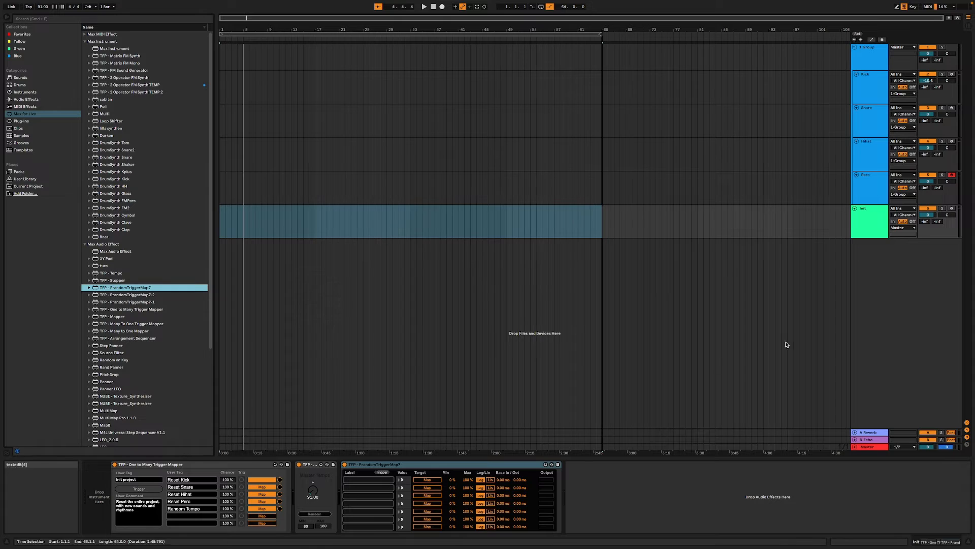
- Map the first two PrandomTriggerMap7 targets to the Grain Delay's Frequency and Pitch, lowering these to 1.00 Hz and -36.0
{"action": "left_click", "coordinate": [427, 480]}
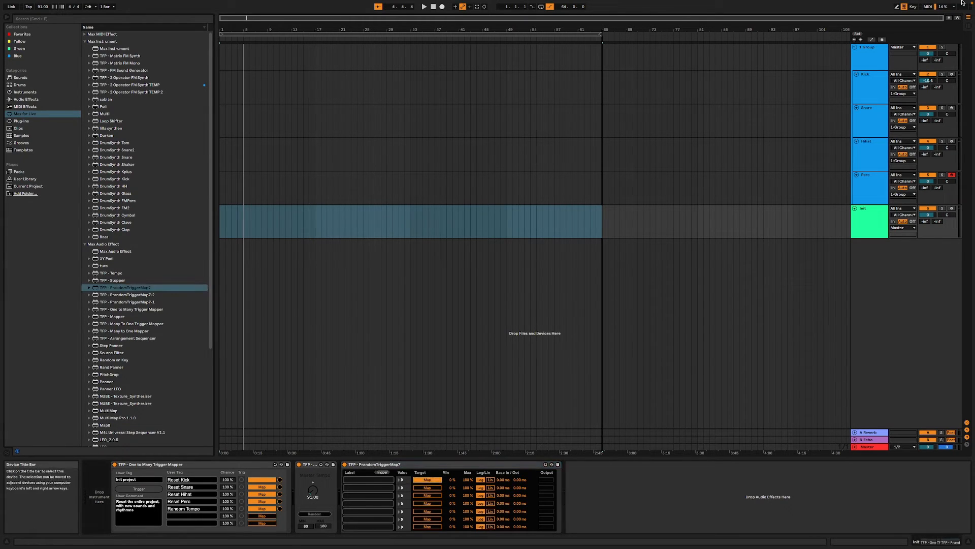
{"action": "left_click", "coordinate": [869, 58]}
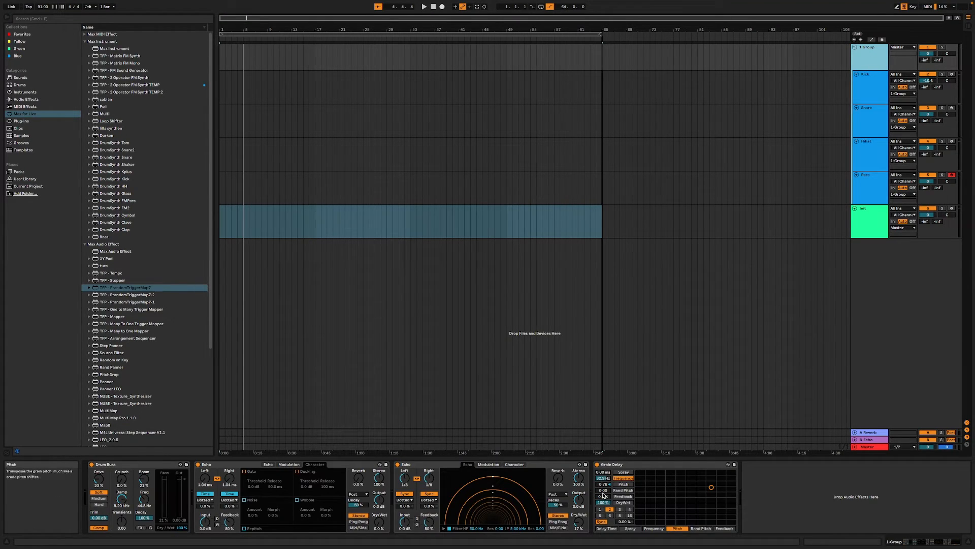
{"action": "left_click_drag", "start_coordinate": [603, 479], "coordinate": [604, 528]}
{"action": "left_click", "coordinate": [744, 226]}
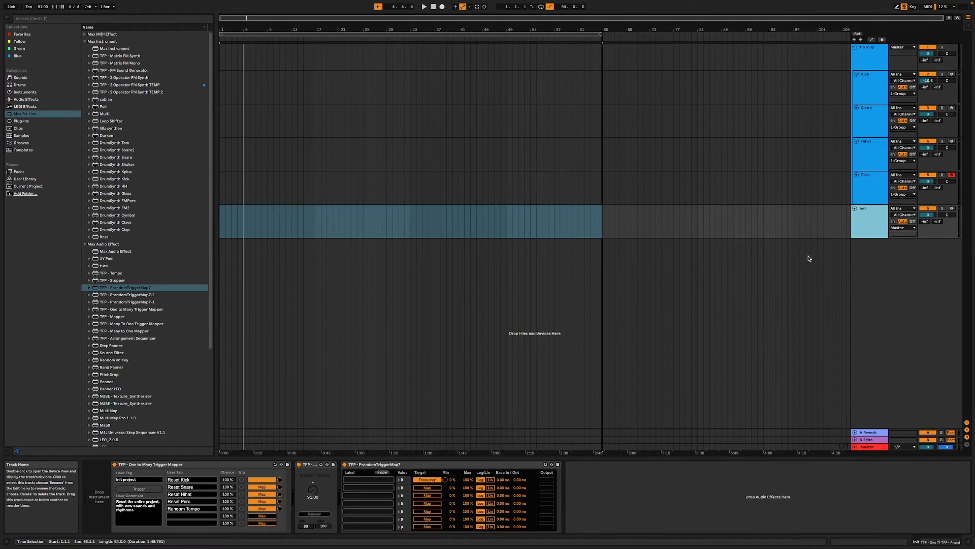
{"action": "left_click", "coordinate": [424, 489]}
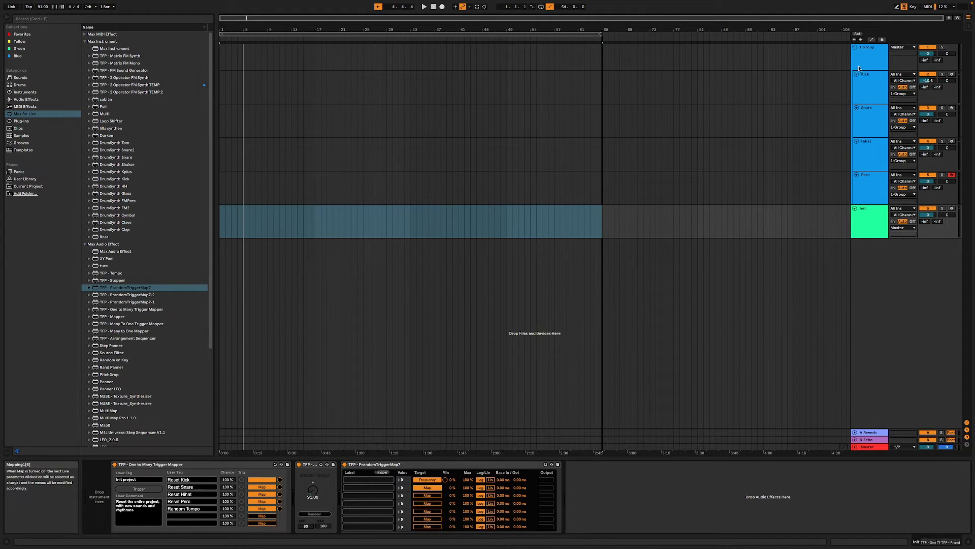
{"action": "left_click", "coordinate": [869, 58]}
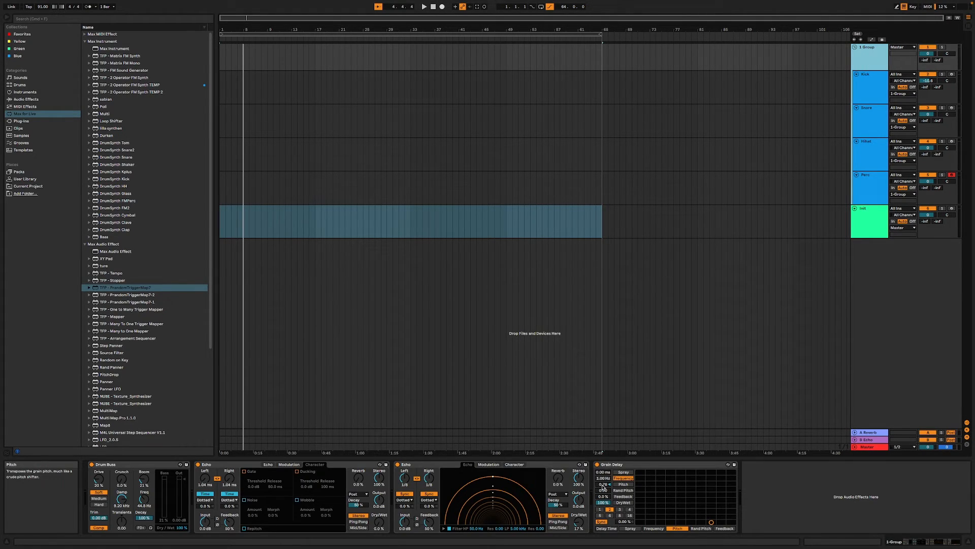
{"action": "left_click", "coordinate": [603, 485]}
{"action": "left_click_drag", "start_coordinate": [602, 487], "coordinate": [603, 487]}
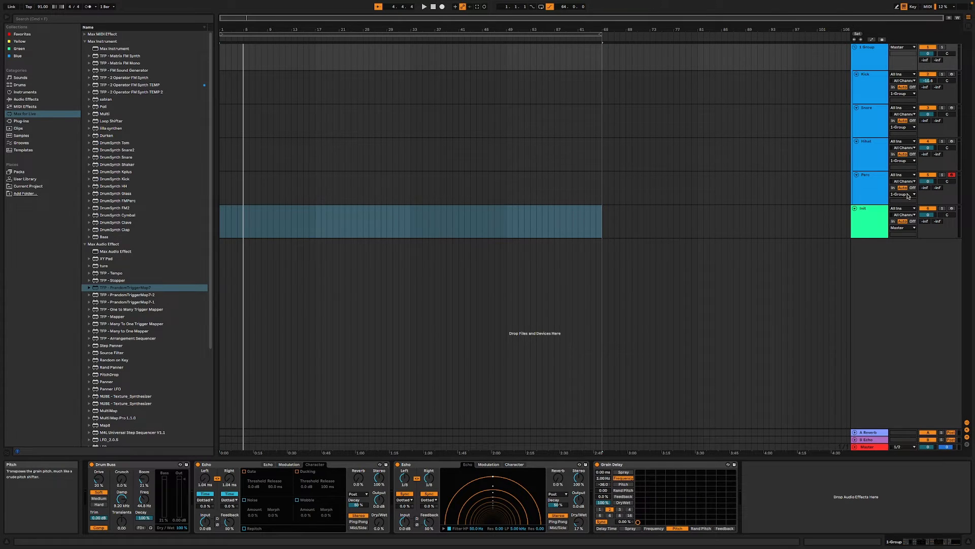
- Map the third PrandomTriggerMap7 target to the Grain Delay's Dry/Wet and the fourth to the second Echo's left delay time, unsynced at 1.00 ms
{"action": "left_click", "coordinate": [869, 221]}
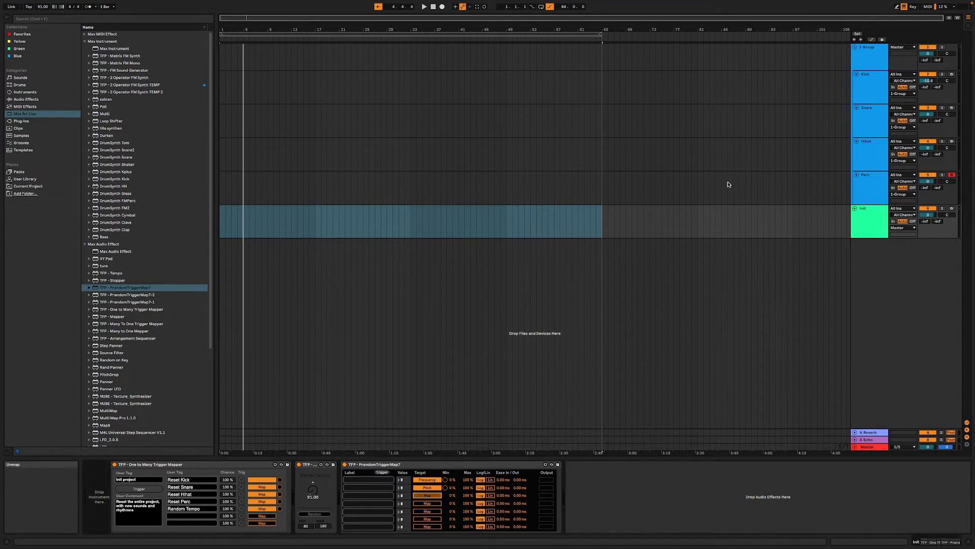
{"action": "left_click", "coordinate": [863, 64]}
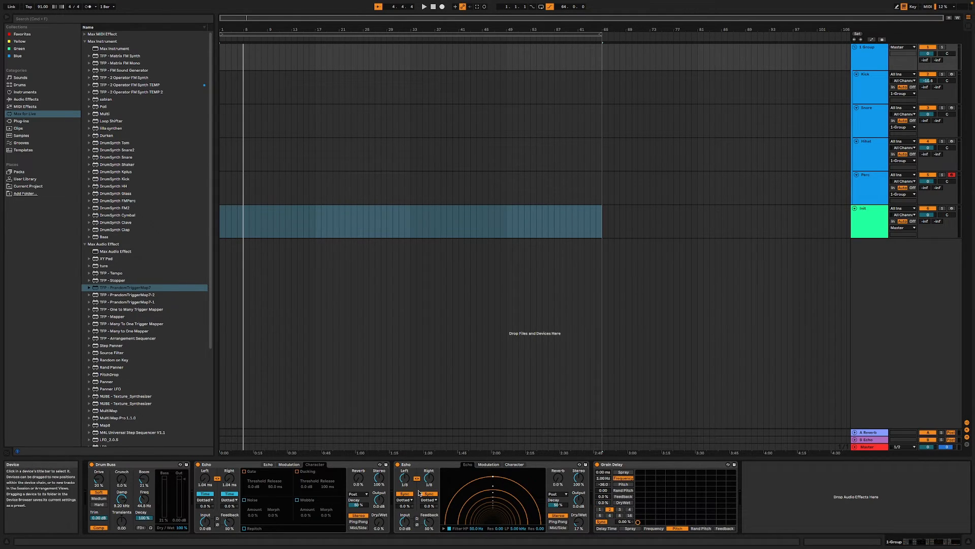
{"action": "left_click", "coordinate": [866, 219]}
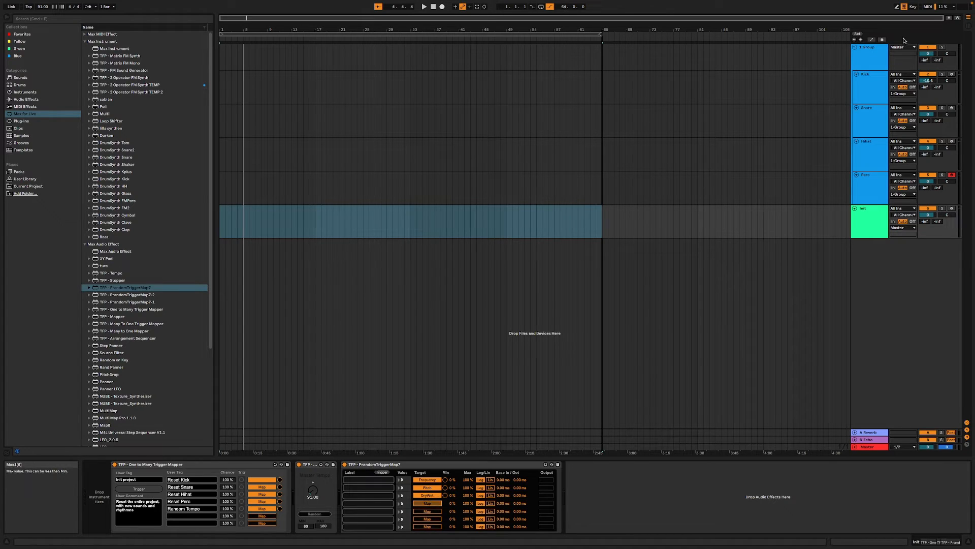
{"action": "left_click", "coordinate": [870, 56]}
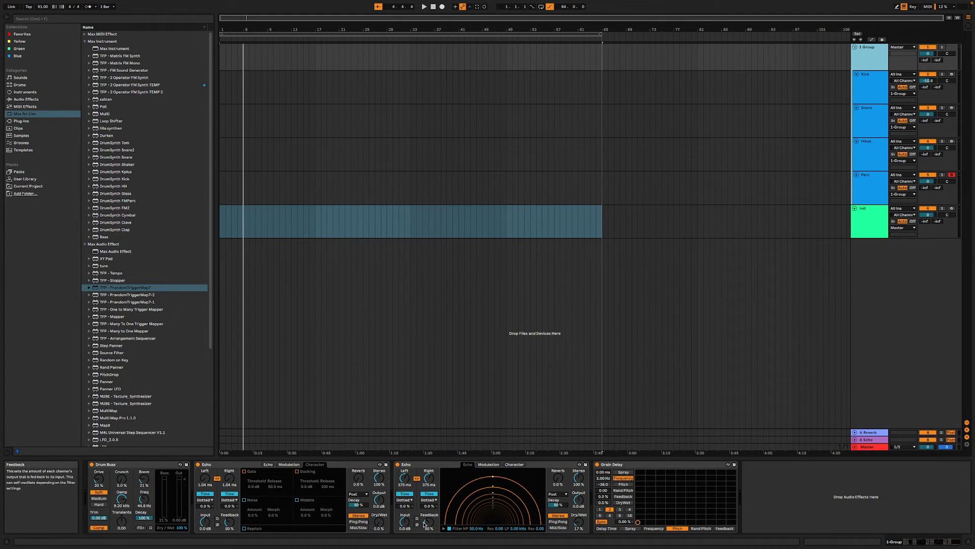
{"action": "left_click_drag", "start_coordinate": [428, 478], "coordinate": [428, 533]}
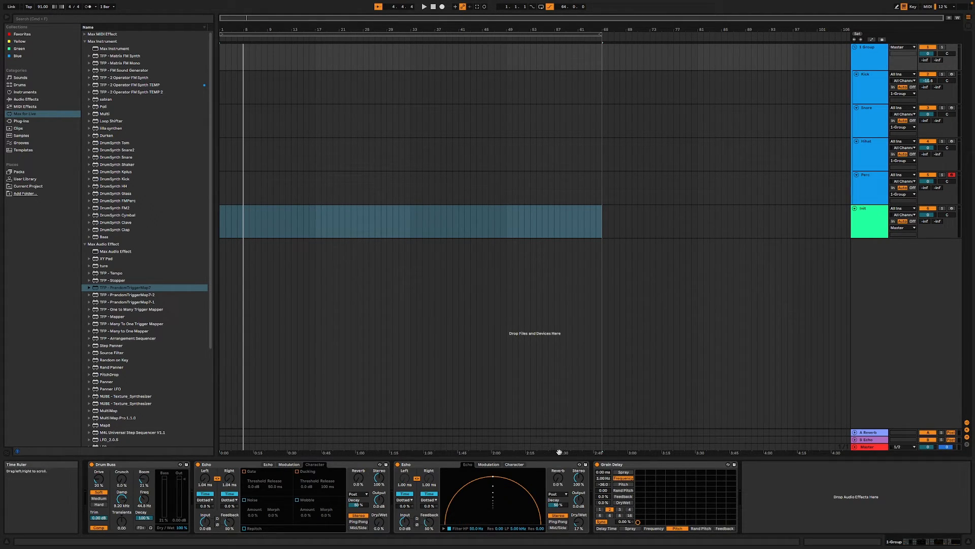
- Map the fifth PrandomTriggerMap7 target on the Init track to the Reverb Level of the drum group's second Echo
{"action": "left_click", "coordinate": [846, 224]}
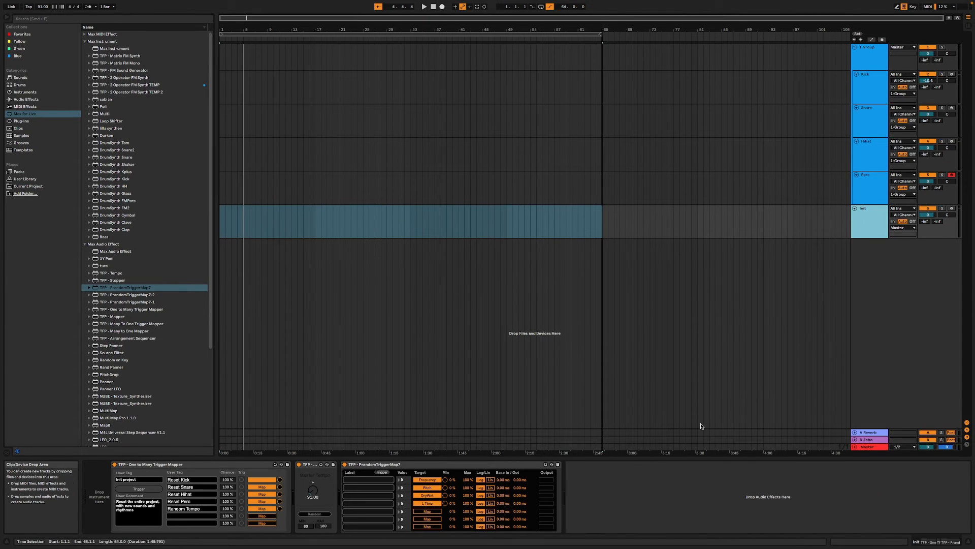
{"action": "left_click", "coordinate": [438, 512]}
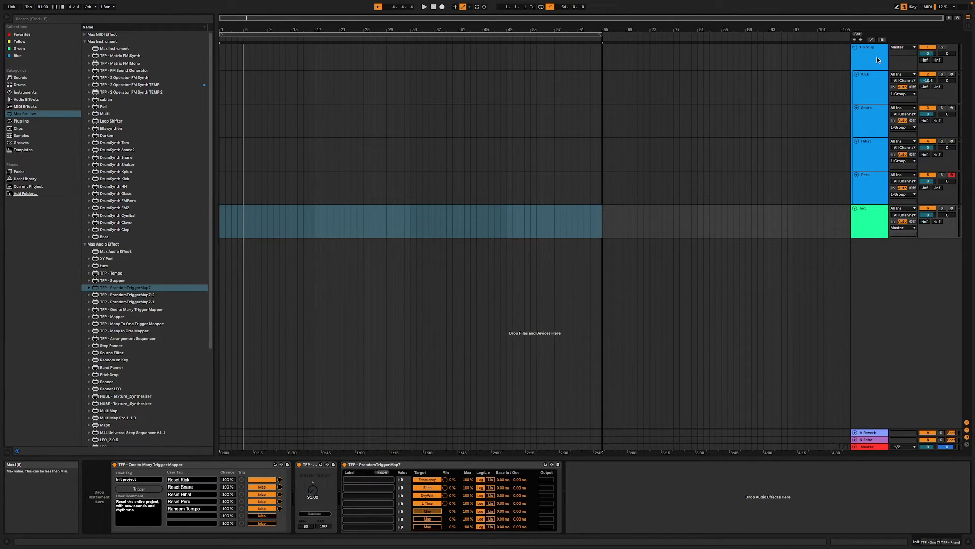
{"action": "left_click", "coordinate": [881, 61]}
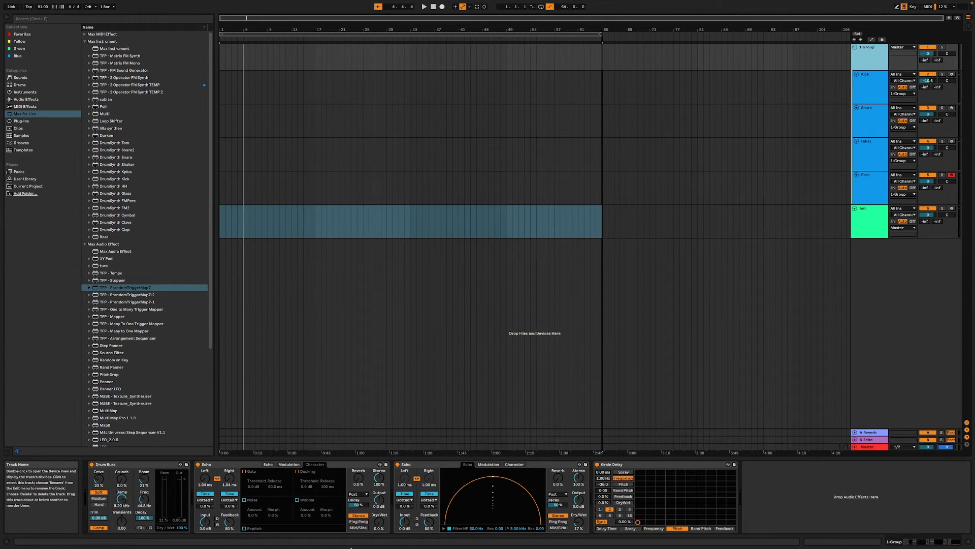
{"action": "left_click", "coordinate": [559, 479]}
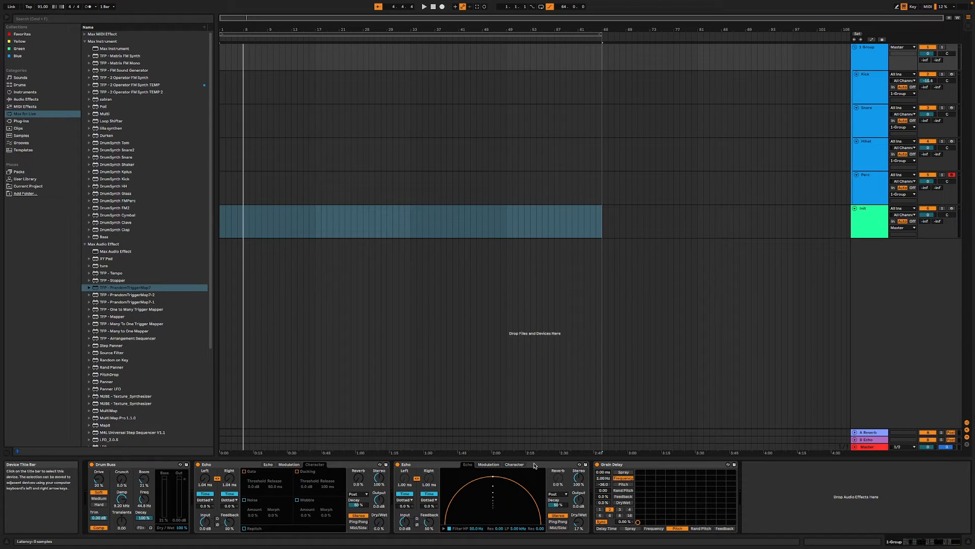
- Move Drum Buss to the end of the drum group's effects chain and insert a Reverb before it with Dry/Wet at 16 %
{"action": "left_click_drag", "start_coordinate": [152, 465], "coordinate": [739, 483]}
{"action": "left_click", "coordinate": [34, 100]}
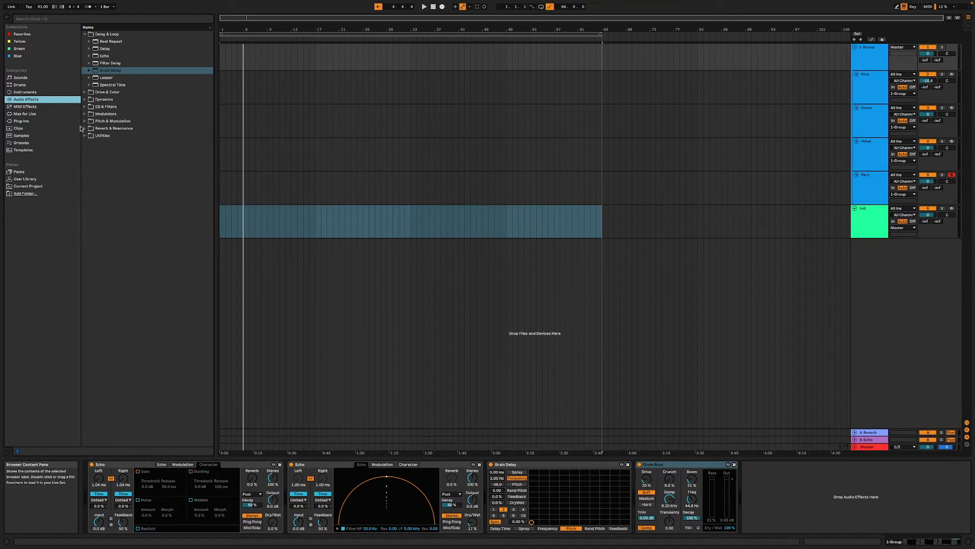
{"action": "left_click", "coordinate": [42, 114]}
{"action": "left_click", "coordinate": [32, 121]}
{"action": "left_click", "coordinate": [37, 113]}
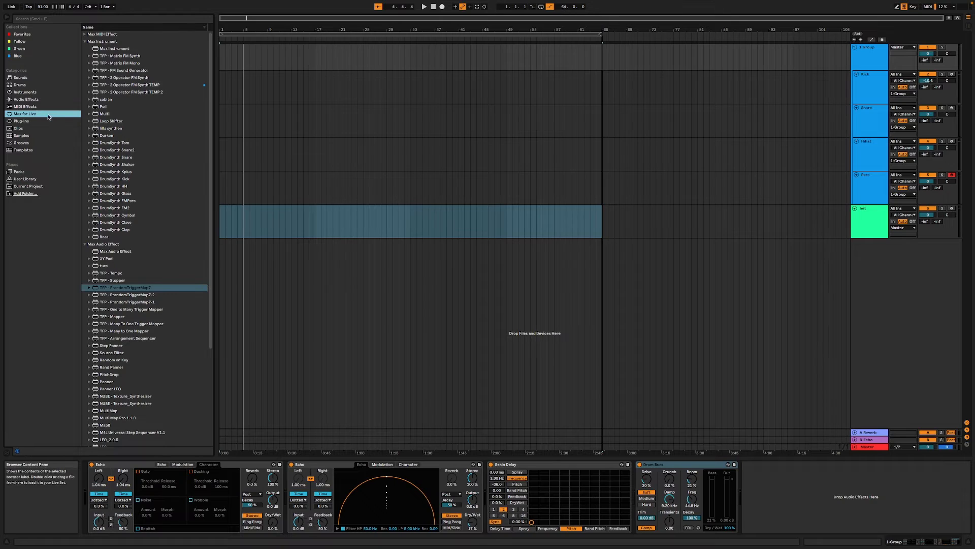
{"action": "left_click", "coordinate": [30, 99]}
{"action": "left_click", "coordinate": [85, 128]}
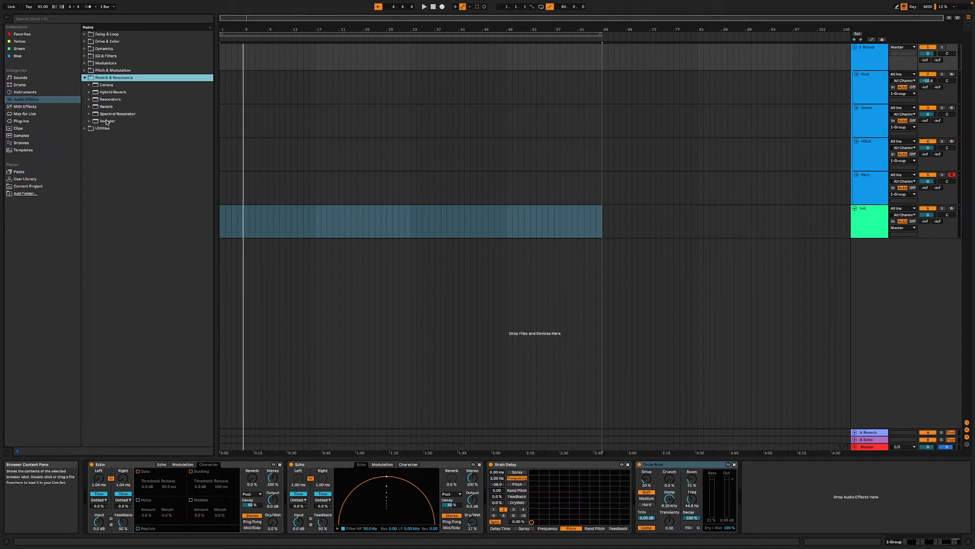
{"action": "left_click", "coordinate": [100, 108]}
{"action": "left_click_drag", "start_coordinate": [208, 204], "coordinate": [648, 476]}
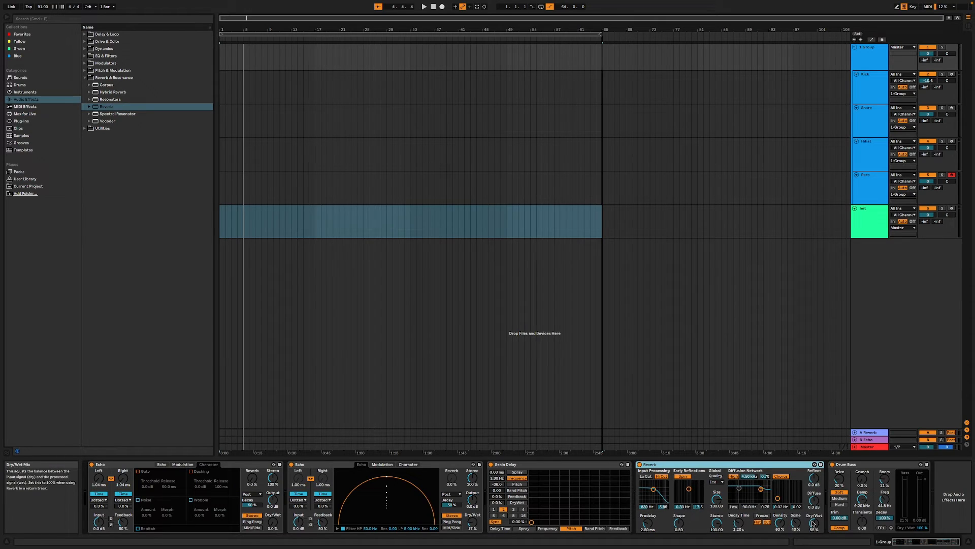
{"action": "left_click_drag", "start_coordinate": [815, 522], "coordinate": [814, 531]}
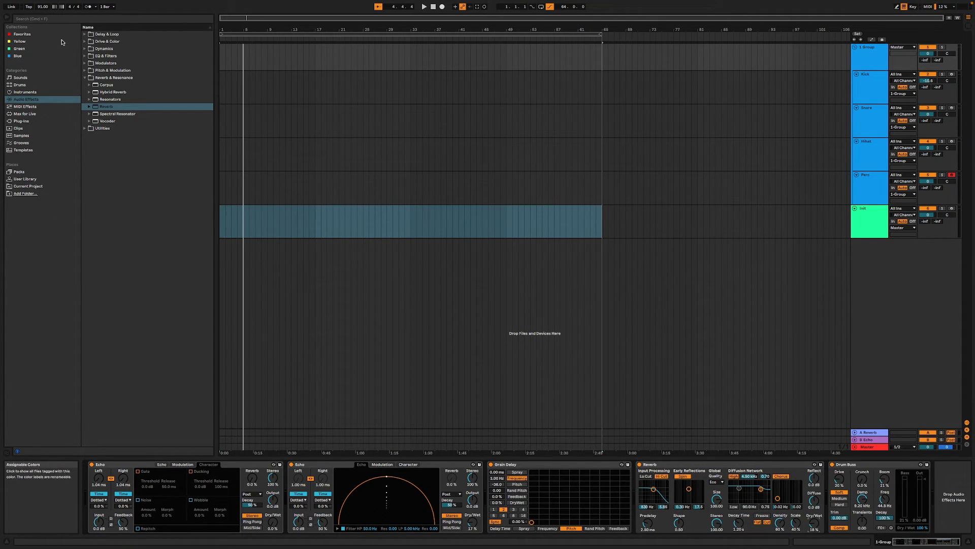
- Add the OTT preset of Multiband Dynamics after Drum Buss and lower its Amount to about 9 %
{"action": "left_click", "coordinate": [28, 105]}
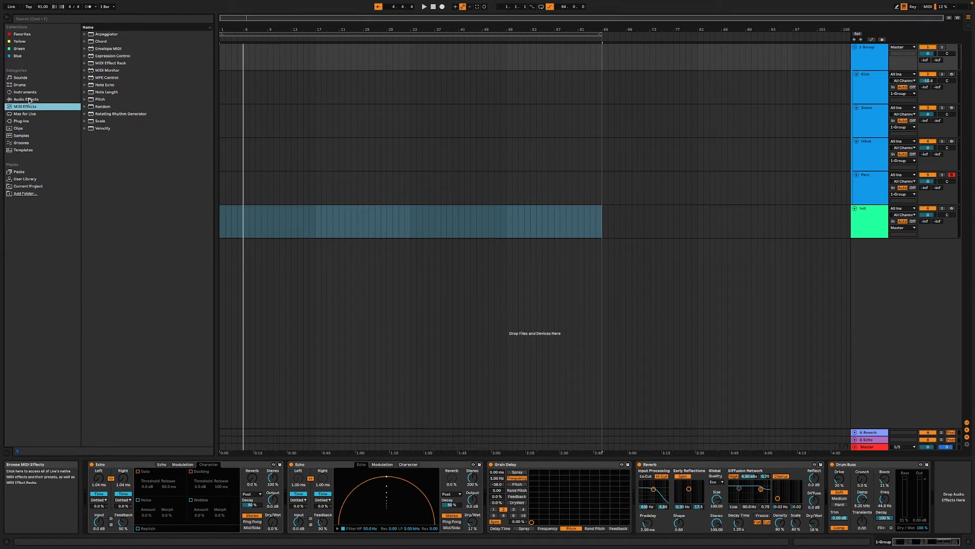
{"action": "left_click", "coordinate": [29, 100]}
{"action": "left_click", "coordinate": [86, 78]}
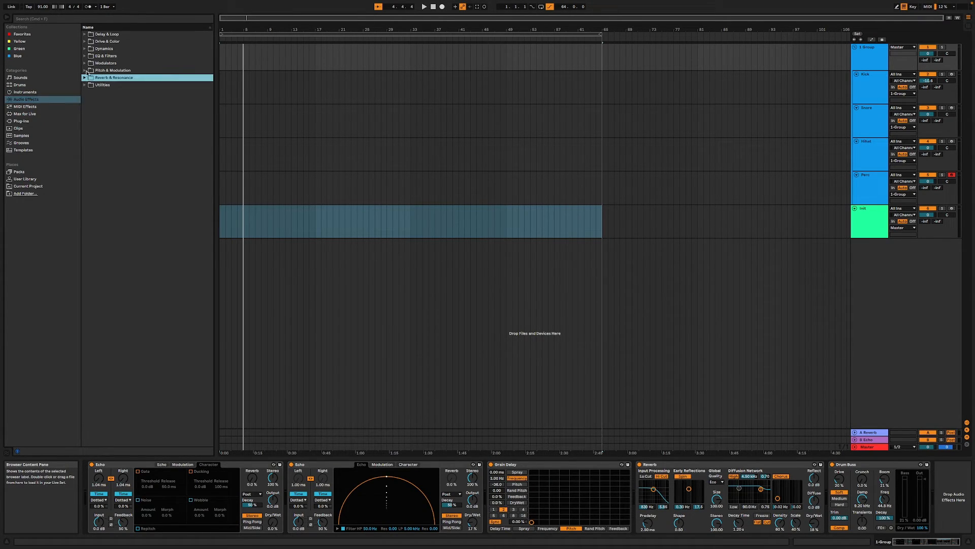
{"action": "left_click", "coordinate": [84, 48]}
{"action": "left_click", "coordinate": [108, 135]}
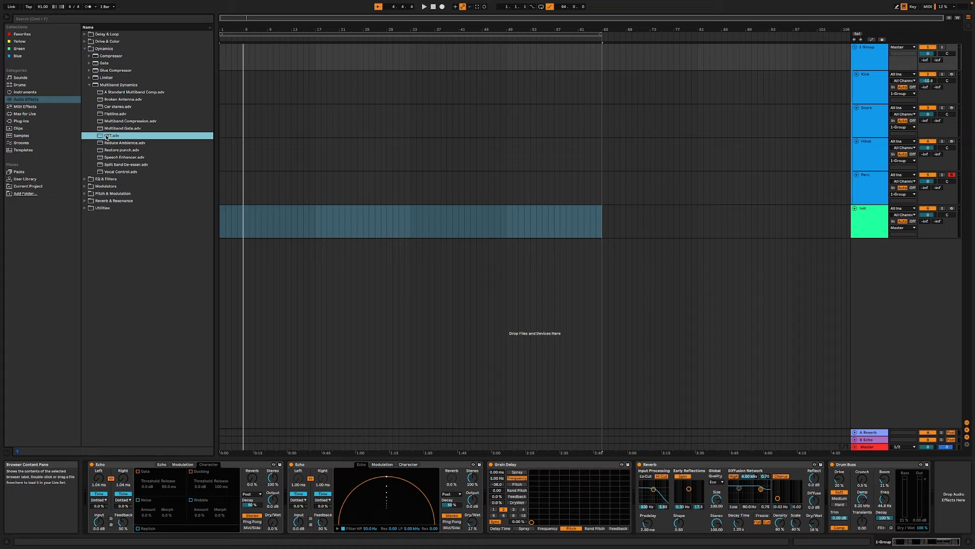
{"action": "left_click_drag", "start_coordinate": [132, 151], "coordinate": [940, 493]}
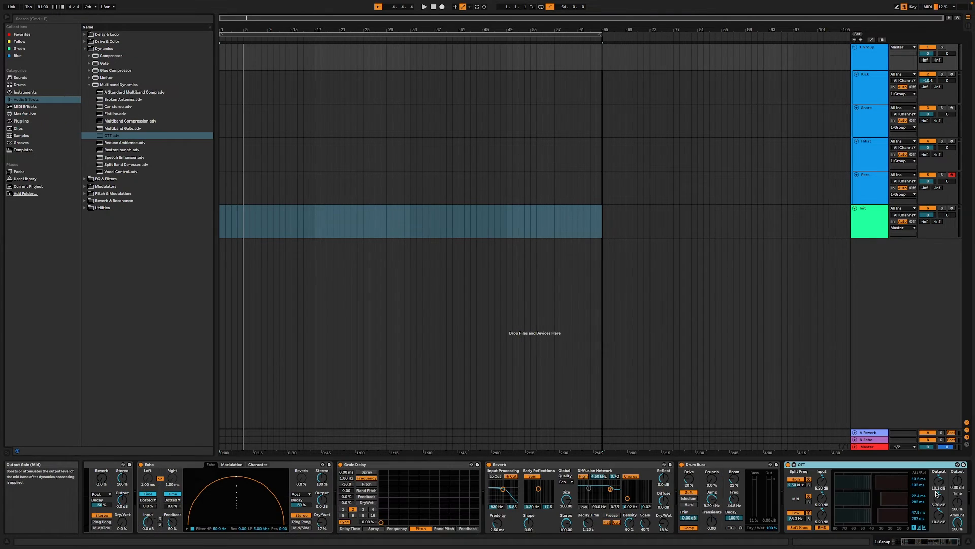
{"action": "left_click_drag", "start_coordinate": [964, 531], "coordinate": [964, 548]}
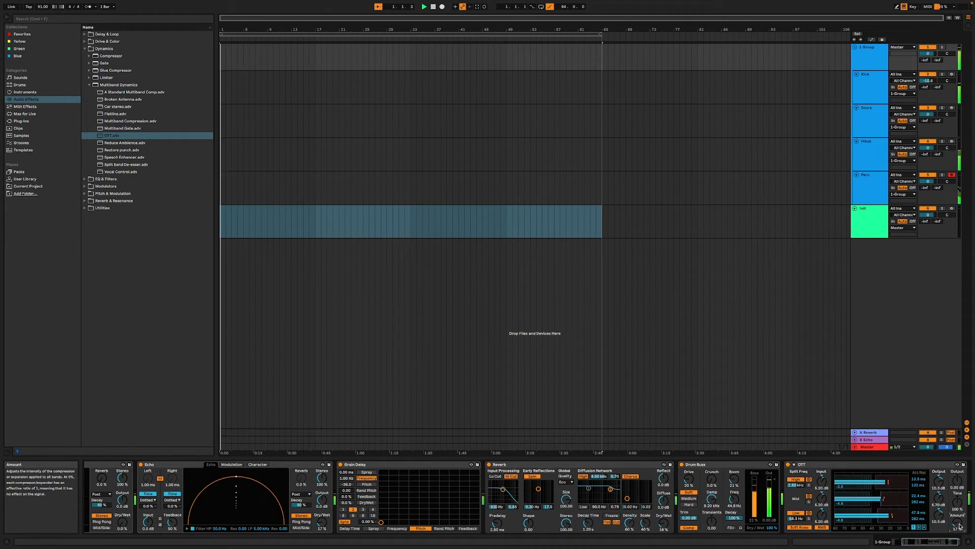
- Map the sixth PrandomTriggerMap7 target to the second Echo's Dry/Wet and lower that target's maximum
{"action": "left_click", "coordinate": [875, 221]}
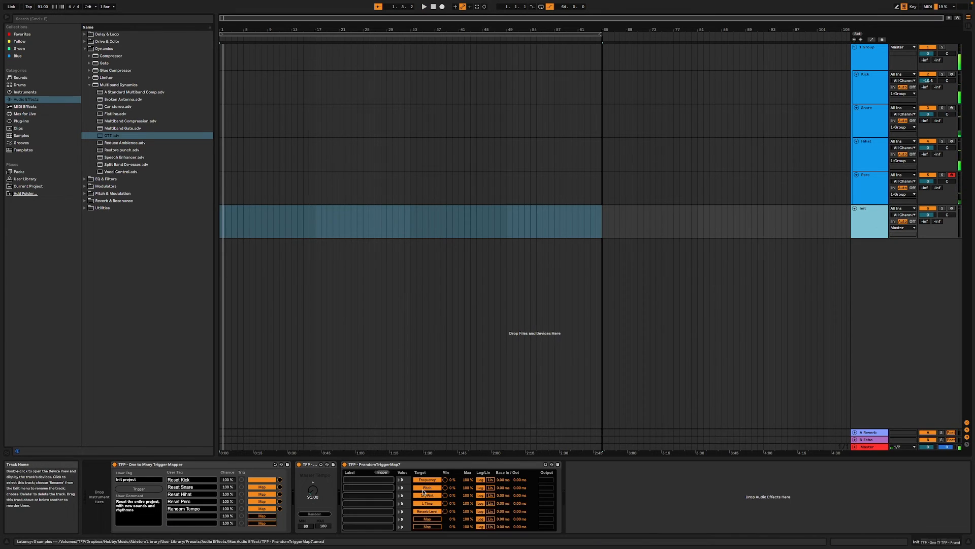
{"action": "left_click", "coordinate": [428, 520]}
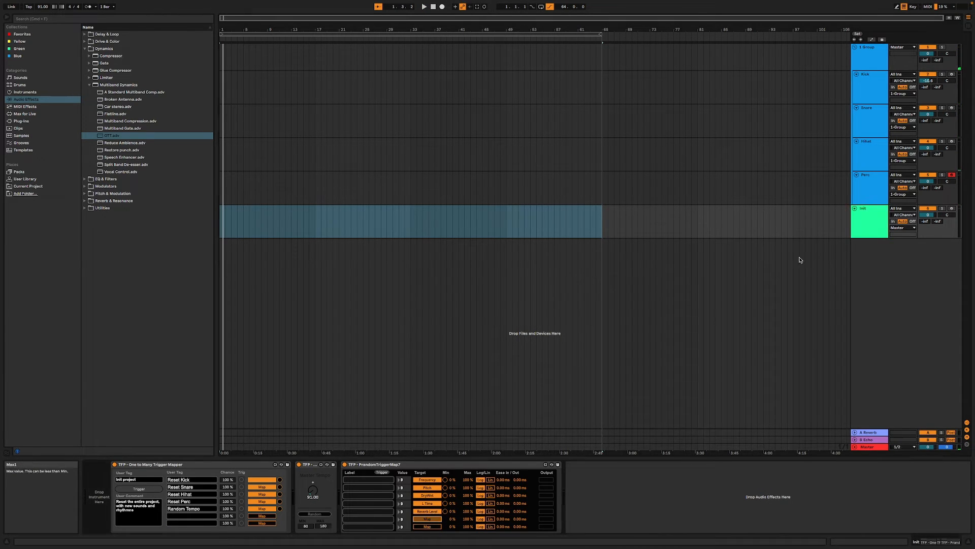
{"action": "left_click", "coordinate": [876, 61]}
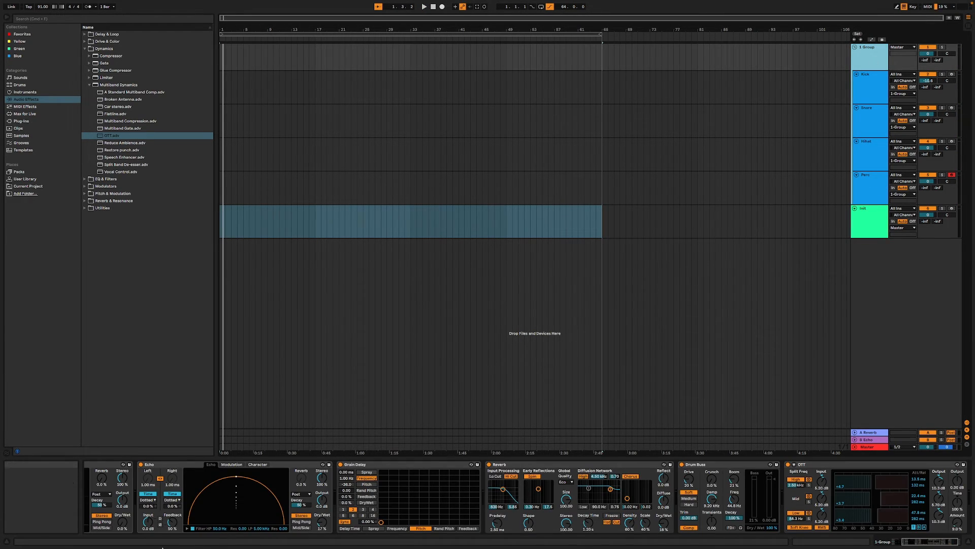
{"action": "left_click", "coordinate": [320, 523]}
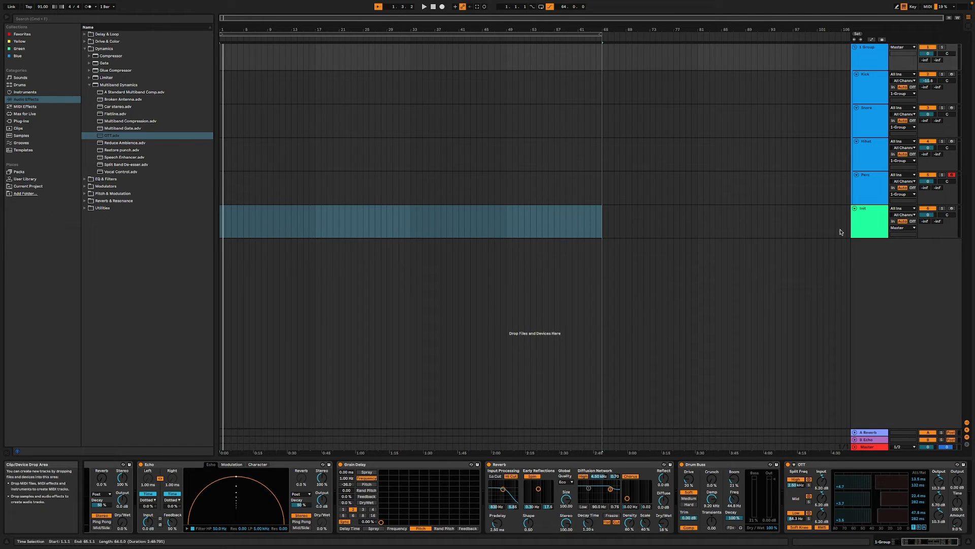
{"action": "left_click", "coordinate": [876, 221]}
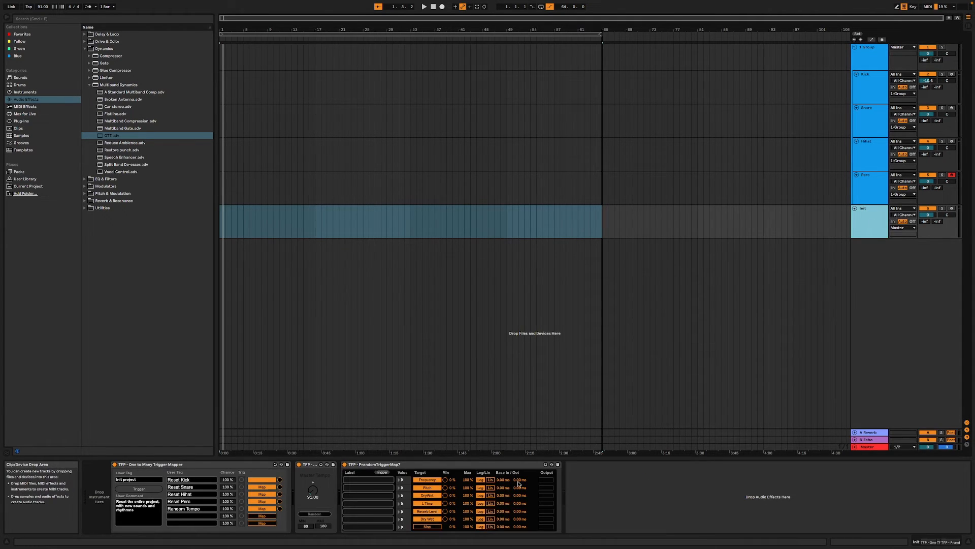
{"action": "left_click", "coordinate": [468, 519]}
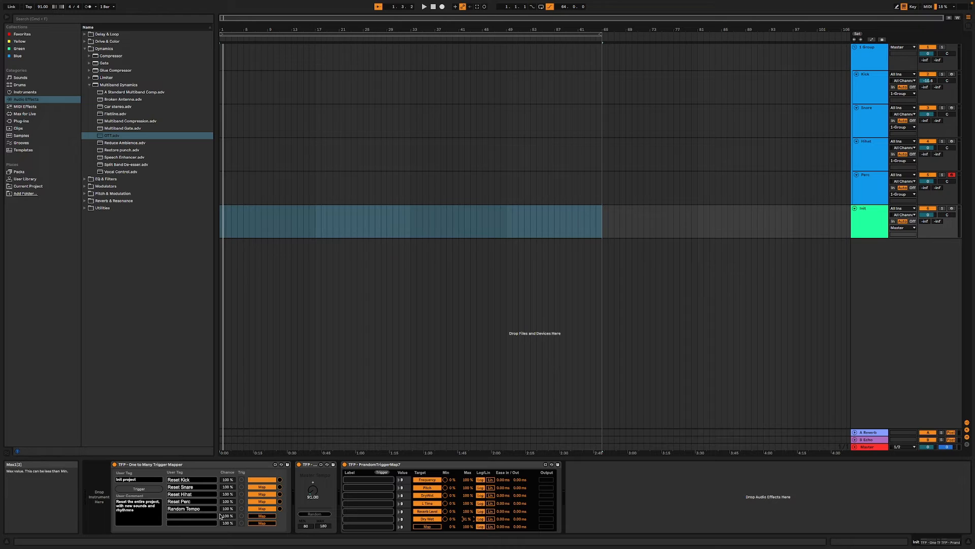
- Label the sixth One to Many Trigger Mapper entry "Reset Effects" and map it to the PrandomTriggerMap7 trigger
{"action": "left_click", "coordinate": [177, 516]}
{"action": "left_click", "coordinate": [261, 516]}
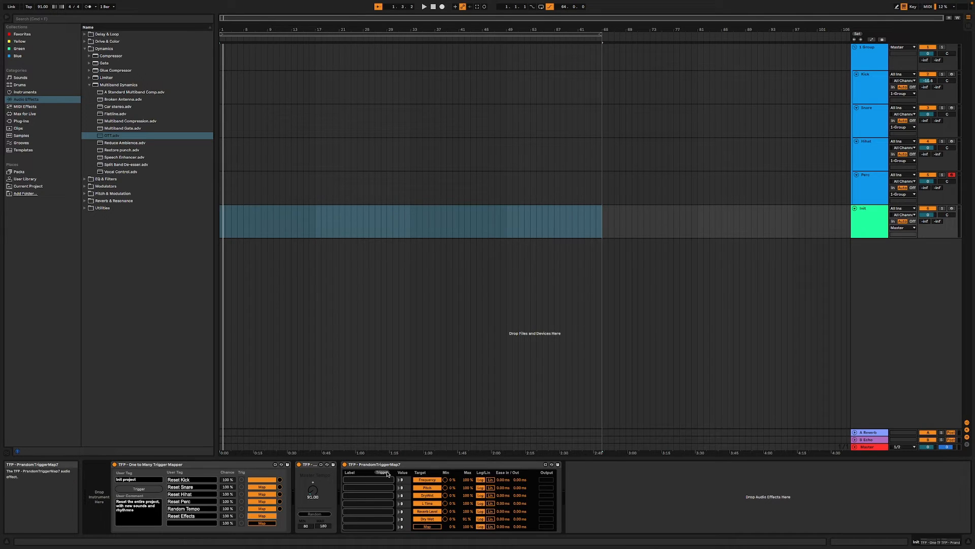
{"action": "left_click", "coordinate": [387, 474]}
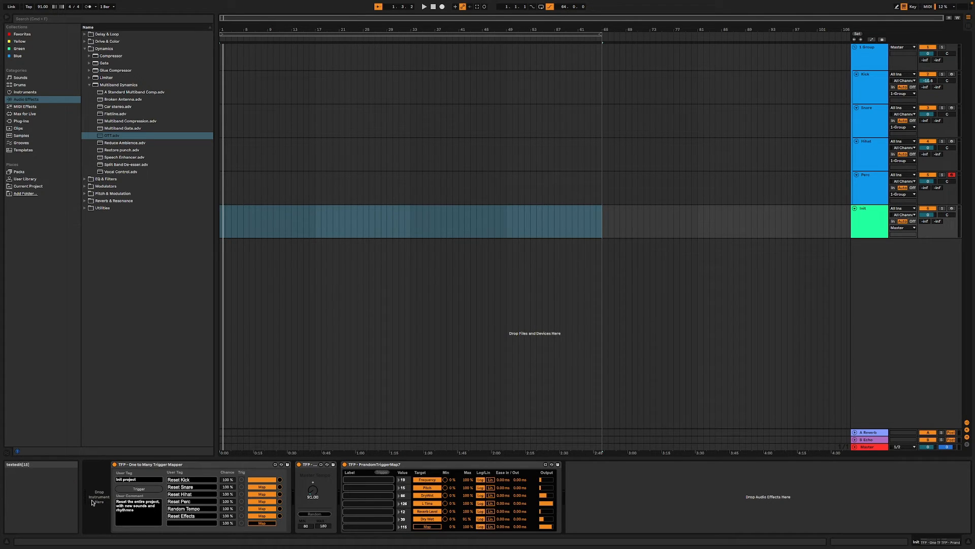
- Fire the Init project trigger repeatedly, first while stopped and again during playback, to test the combined drum, tempo and effects reset
{"action": "left_click", "coordinate": [138, 489]}
{"action": "left_click", "coordinate": [138, 489]}
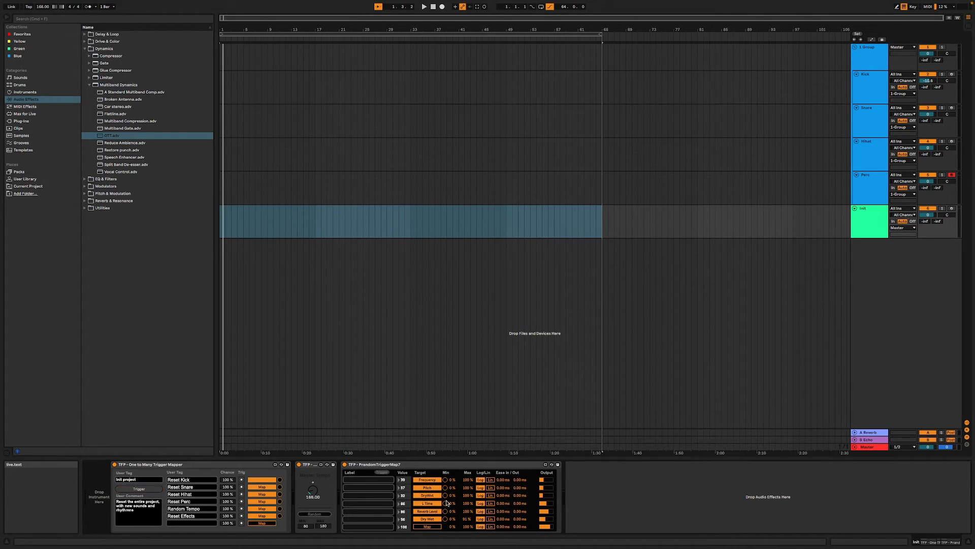
{"action": "key", "text": "space"}
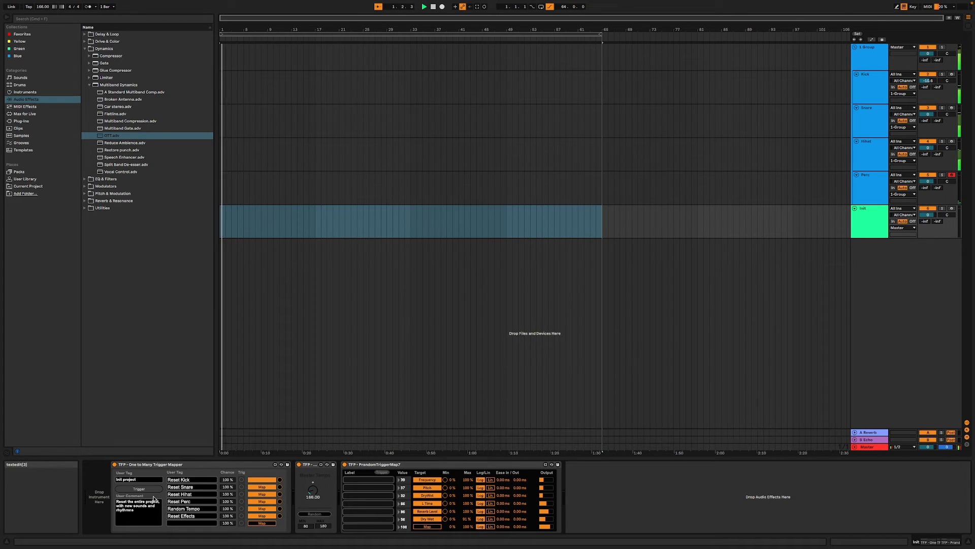
{"action": "left_click", "coordinate": [139, 489]}
{"action": "left_click", "coordinate": [139, 489]}
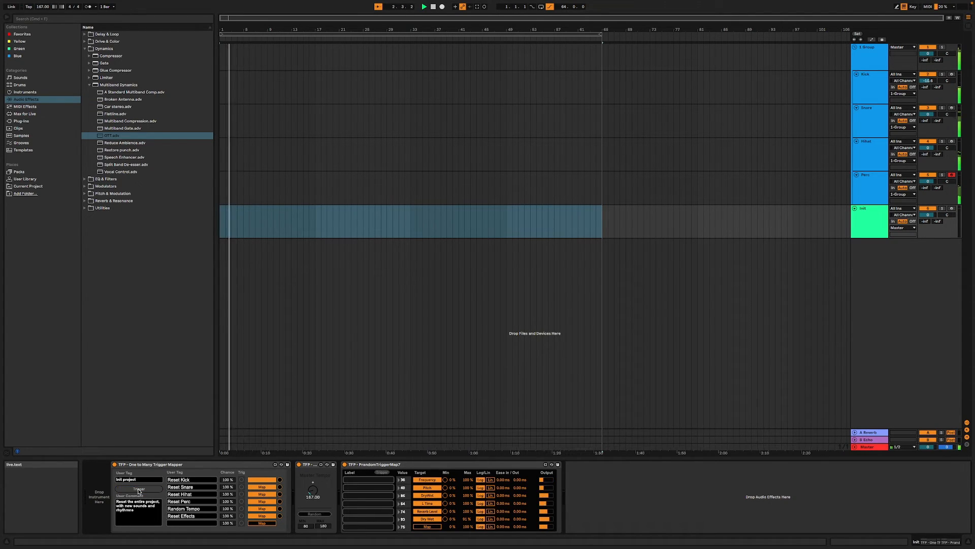
{"action": "left_click", "coordinate": [139, 489]}
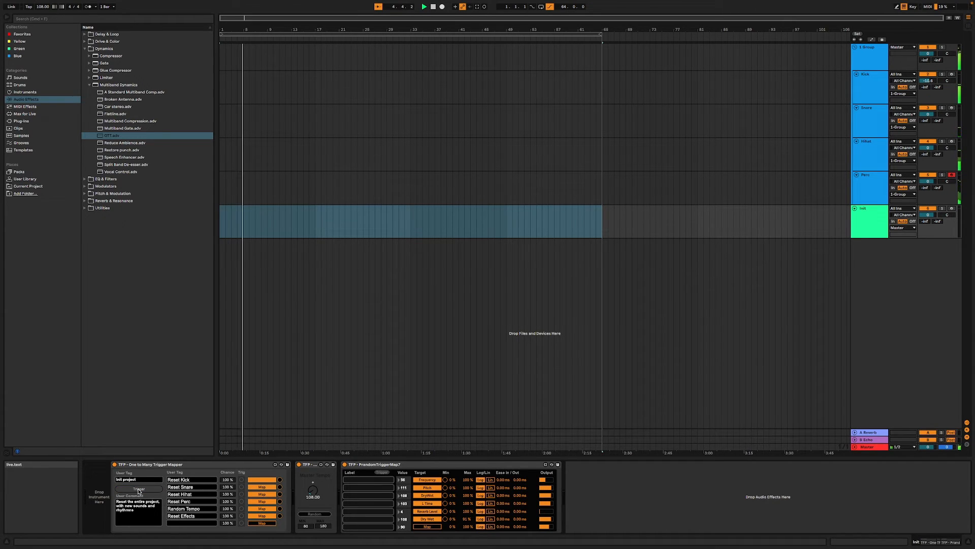
{"action": "left_click", "coordinate": [136, 489]}
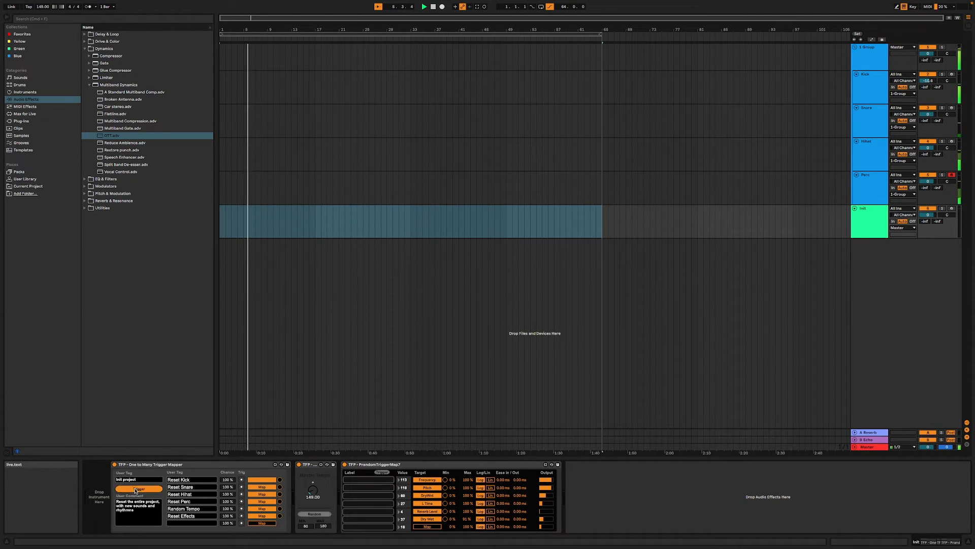
- Lower the drum group Reverb's Dry/Wet to 7.1 % and its Decay Time to 710 ms during playback
{"action": "left_click", "coordinate": [871, 59]}
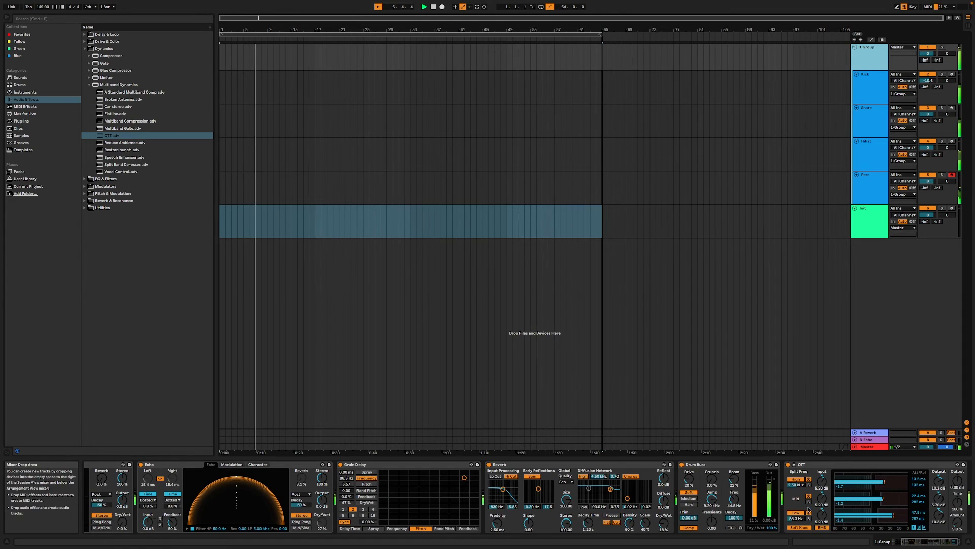
{"action": "left_click_drag", "start_coordinate": [663, 523], "coordinate": [663, 529]}
{"action": "left_click_drag", "start_coordinate": [588, 522], "coordinate": [588, 531]}
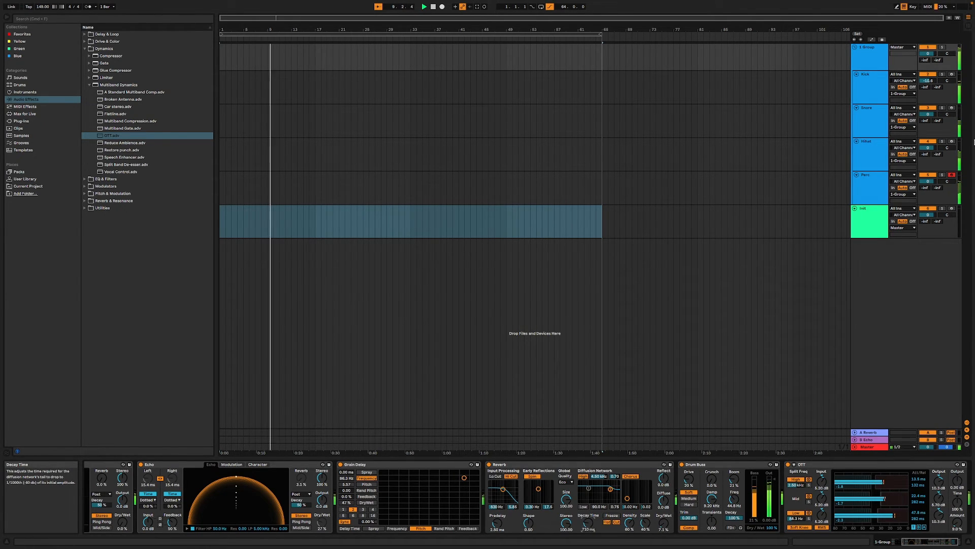
- Return to the Init track and fire the Init project trigger several more times during playback to audition new variations
{"action": "left_click", "coordinate": [871, 231]}
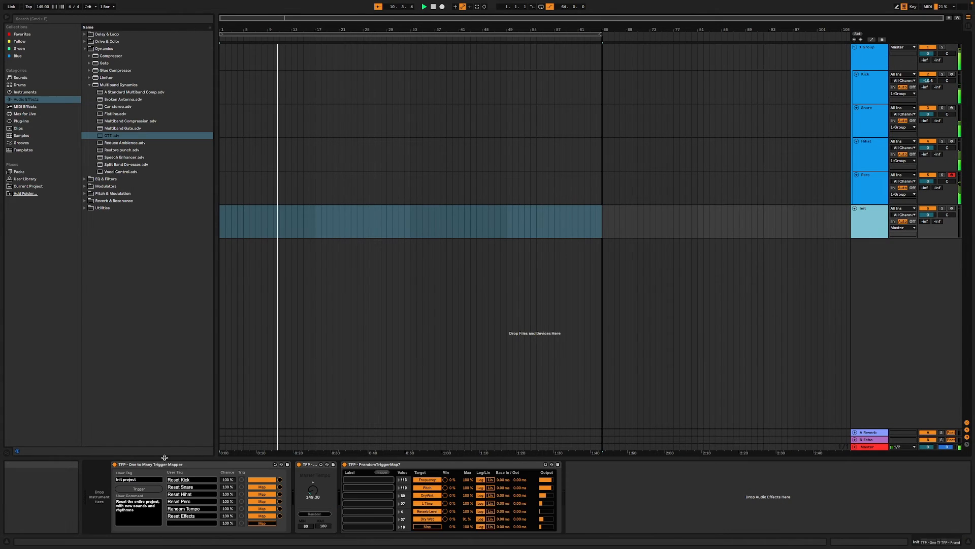
{"action": "left_click", "coordinate": [143, 489]}
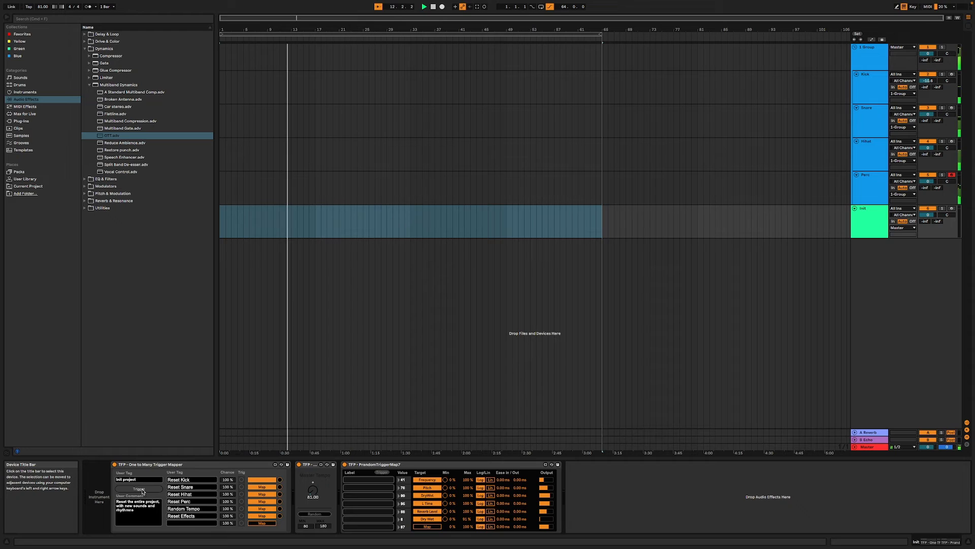
{"action": "left_click", "coordinate": [143, 490]}
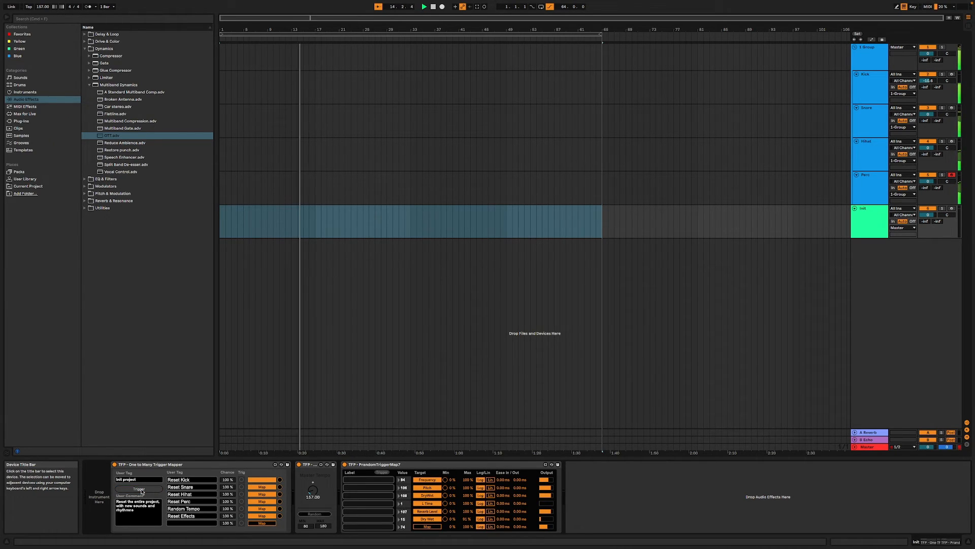
{"action": "left_click", "coordinate": [142, 490]}
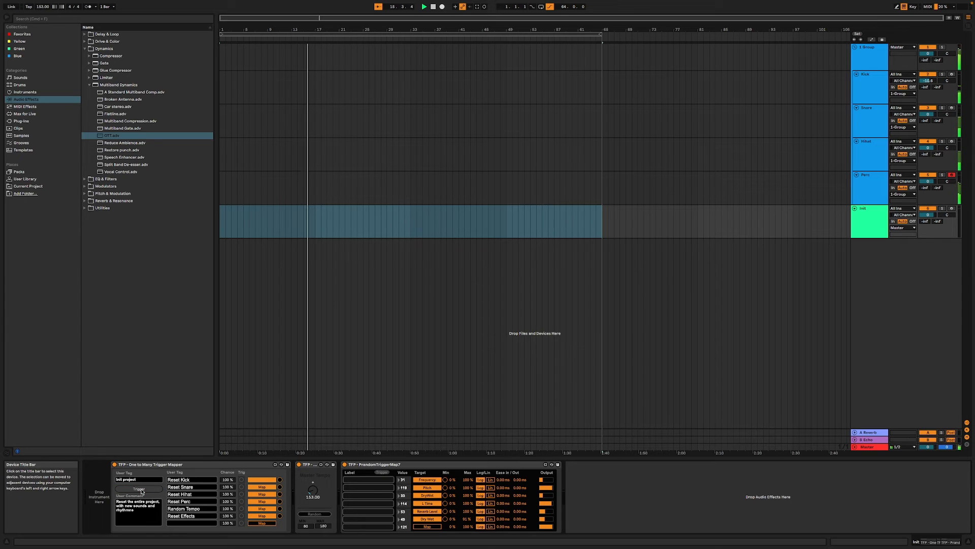
{"action": "left_click", "coordinate": [142, 490]}
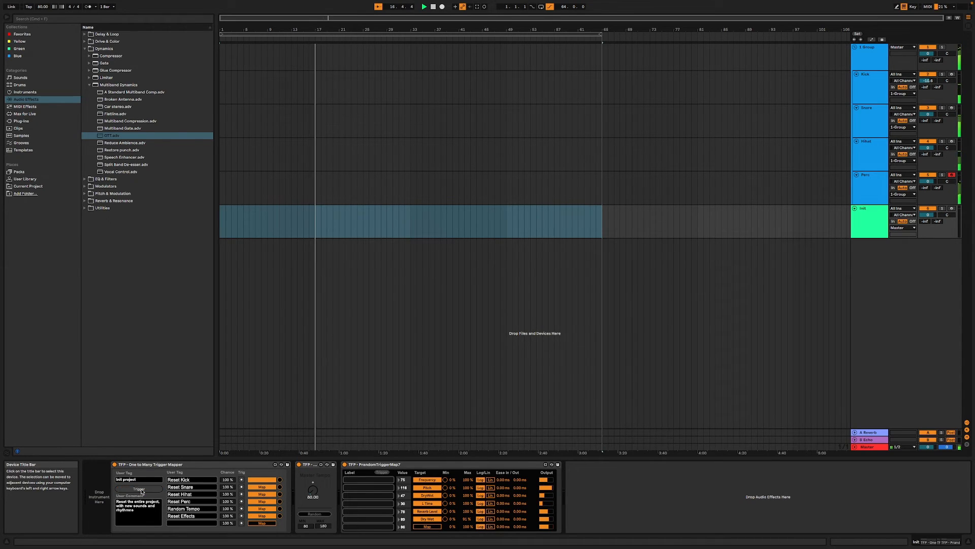
{"action": "left_click", "coordinate": [141, 489]}
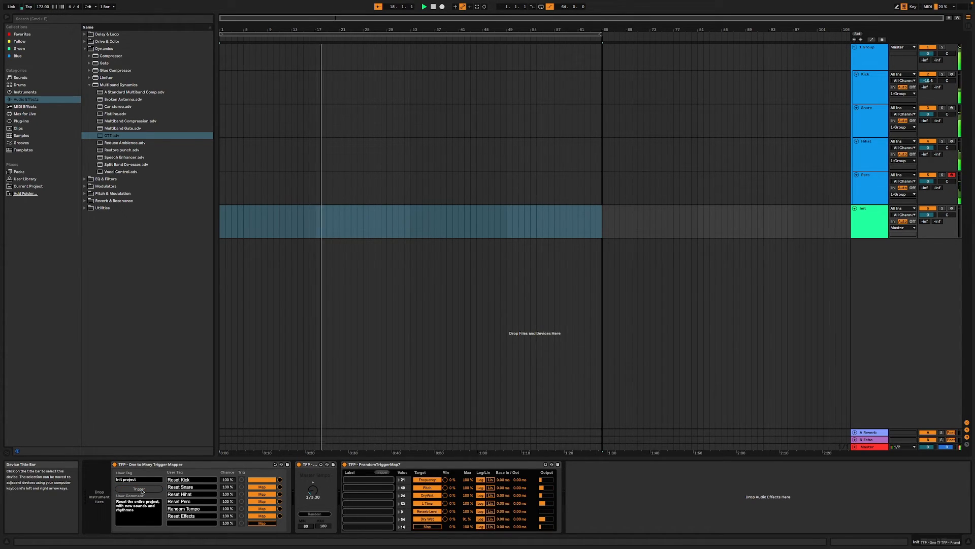
- Fire the Init project trigger again, and lower the drum group Reverb's Decay Time to about 301 ms, toggling the Reverb off and on to compare
{"action": "left_click", "coordinate": [142, 489]}
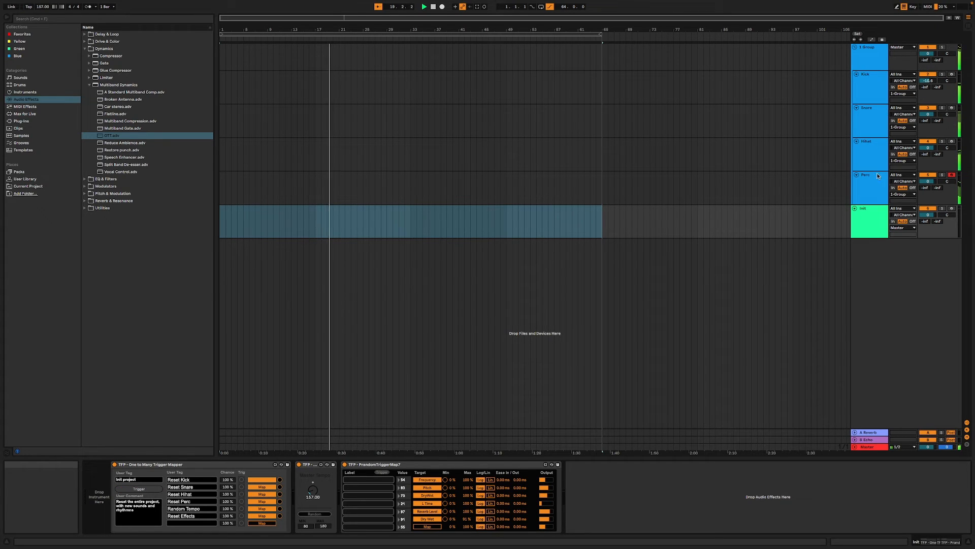
{"action": "left_click", "coordinate": [870, 48]}
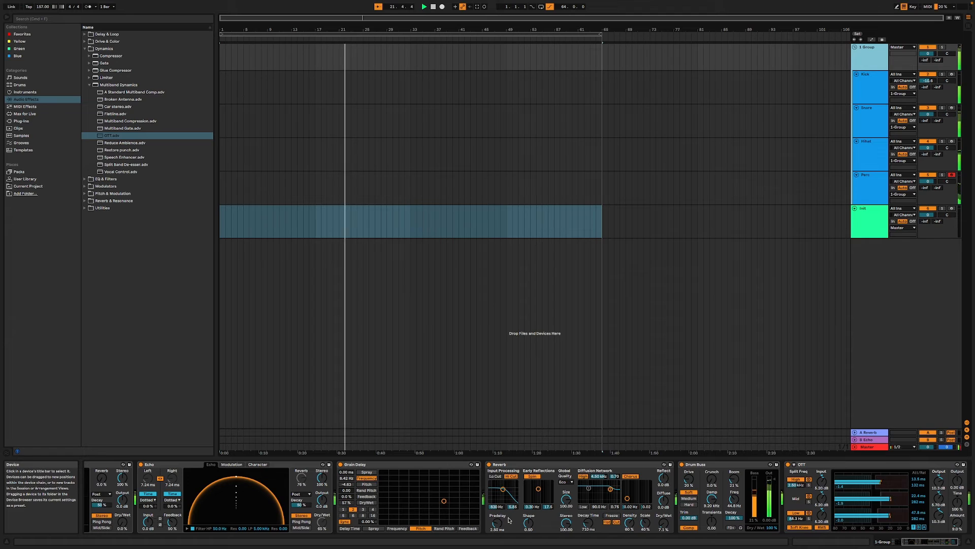
{"action": "left_click_drag", "start_coordinate": [588, 522], "coordinate": [588, 535]}
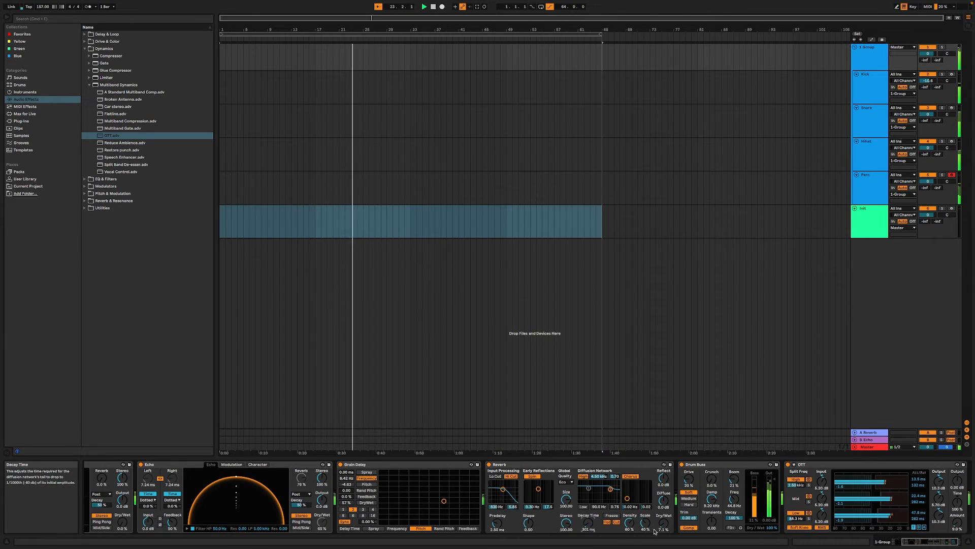
{"action": "left_click", "coordinate": [489, 465]}
{"action": "left_click", "coordinate": [489, 464]}
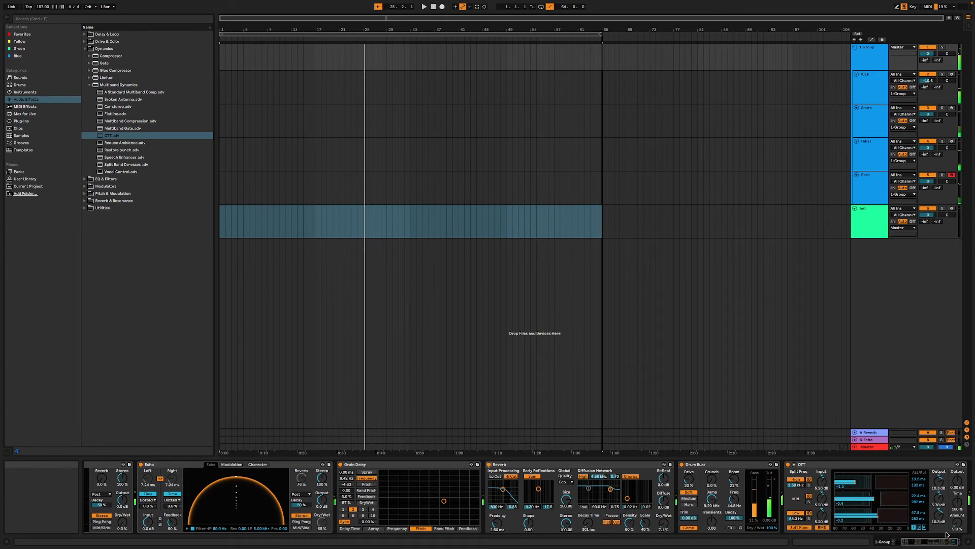
{"action": "mouse_move", "coordinate": [934, 542]}
{"action": "left_mouse_down"}
{"action": "mouse_move", "coordinate": [897, 544]}
{"action": "mouse_move", "coordinate": [937, 543]}
{"action": "left_mouse_up"}
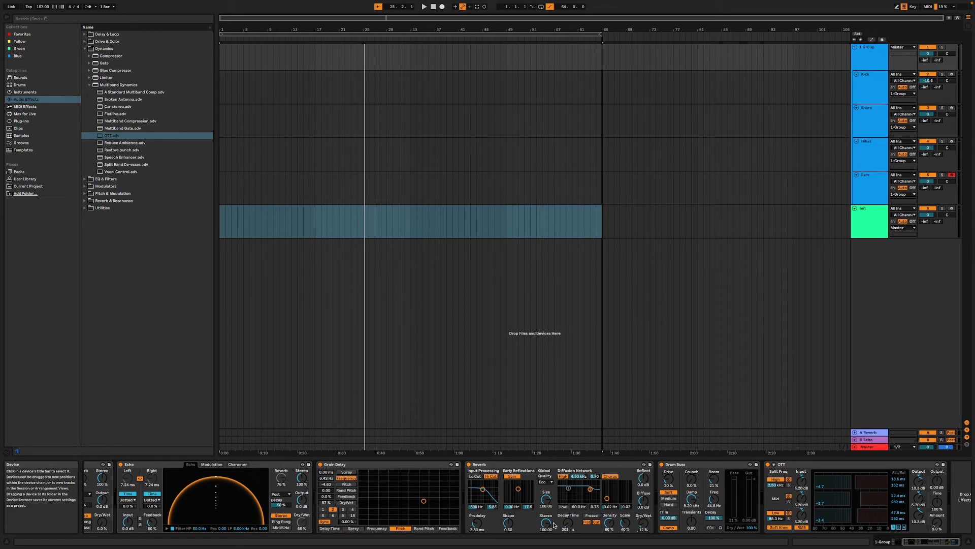
- Lower the Reverb Level mapping's maximum to 9 % in the Init track's PrandomTriggerMap7 during playback from the start
{"action": "left_click", "coordinate": [867, 224]}
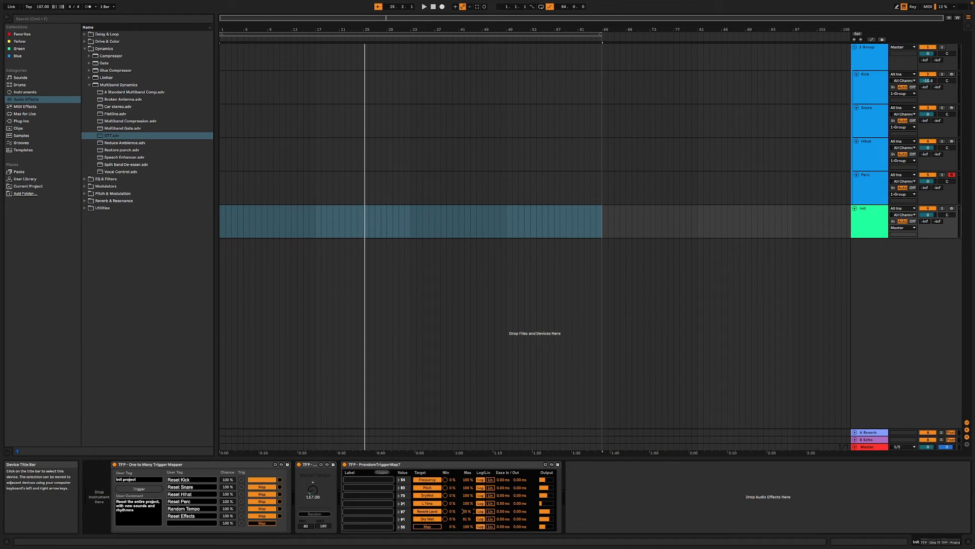
{"action": "key", "text": "space"}
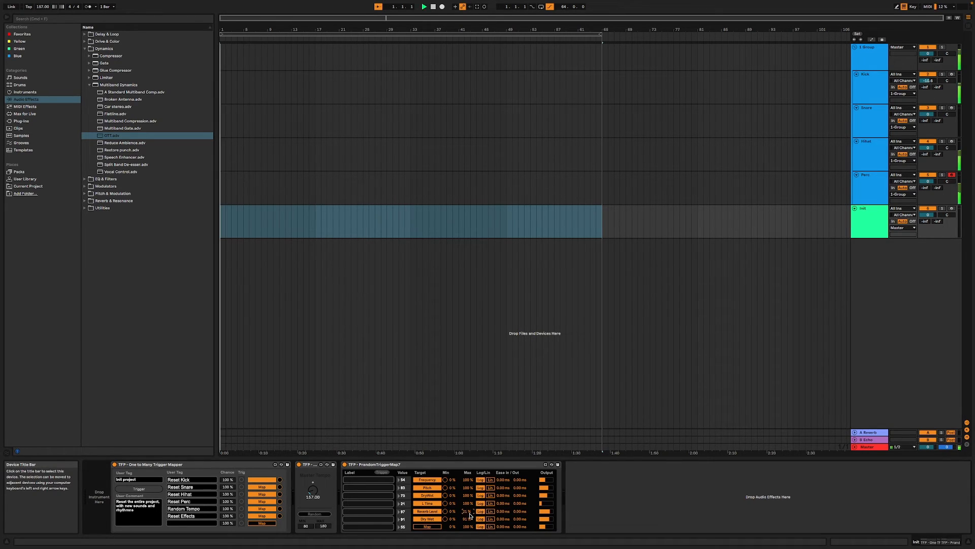
{"action": "left_click_drag", "start_coordinate": [466, 510], "coordinate": [465, 521]}
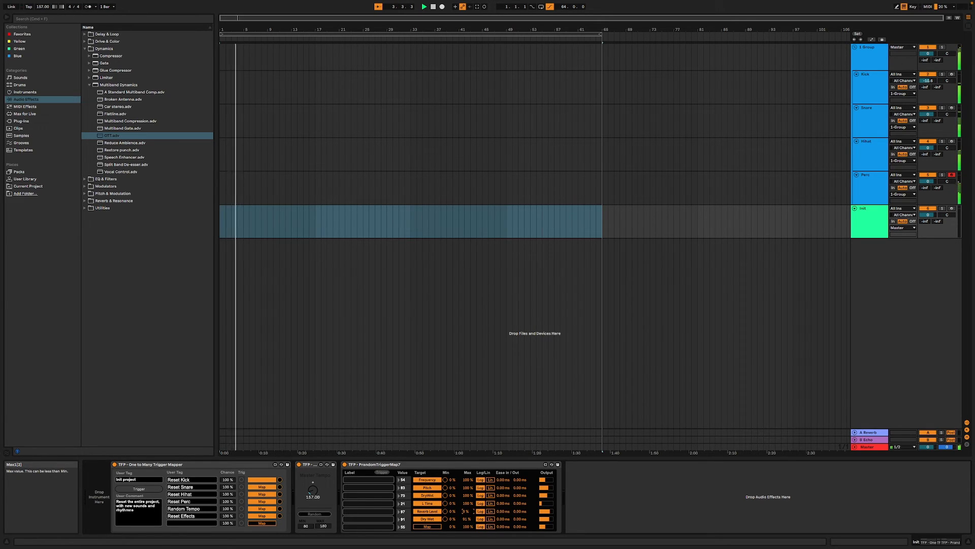
- Fire the Init project trigger repeatedly during playback to audition drum variations with the reduced Reverb Level range
{"action": "left_click", "coordinate": [138, 488]}
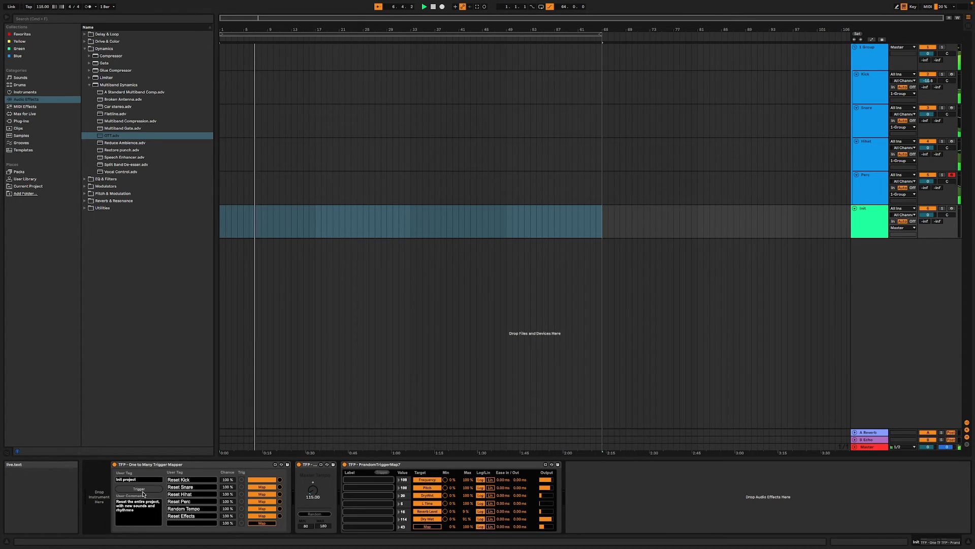
{"action": "left_click", "coordinate": [143, 491]}
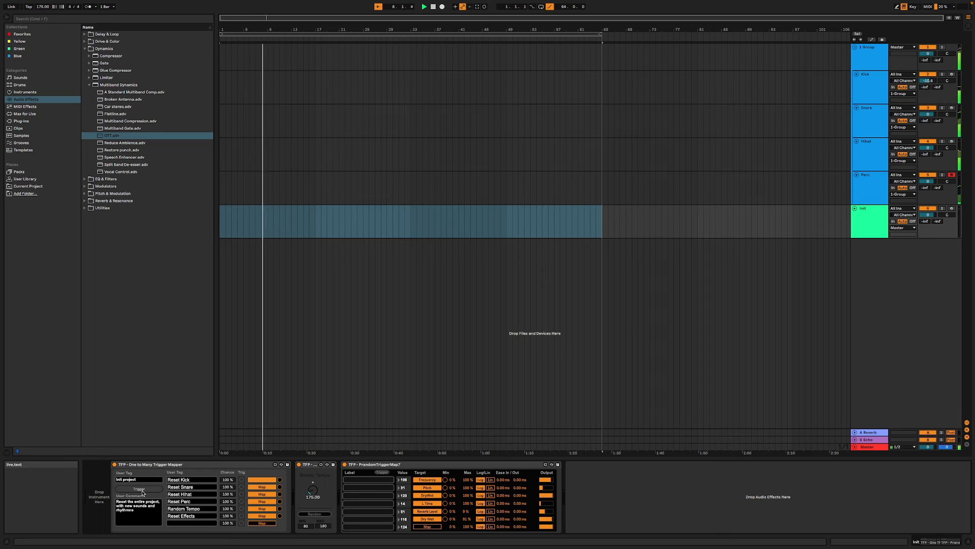
{"action": "left_click", "coordinate": [143, 490]}
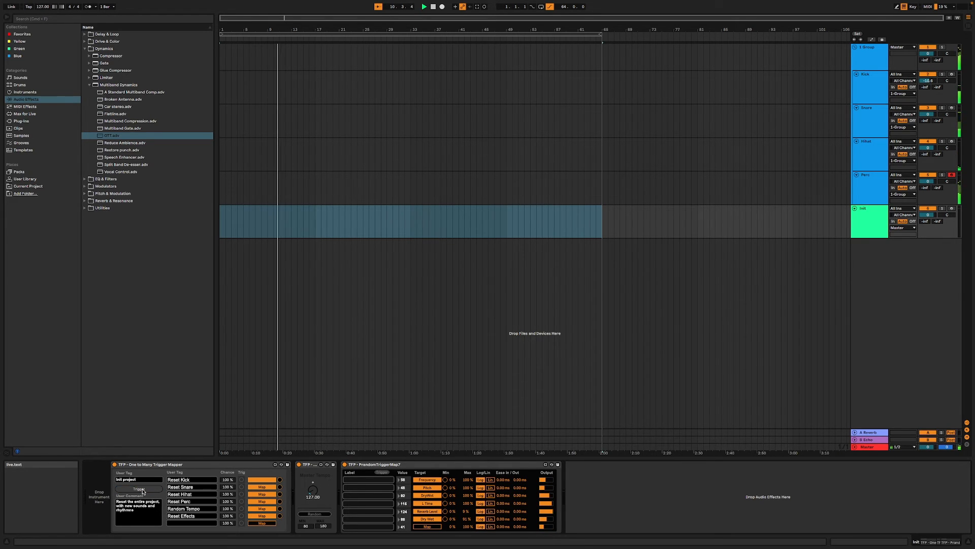
{"action": "left_click", "coordinate": [143, 491]}
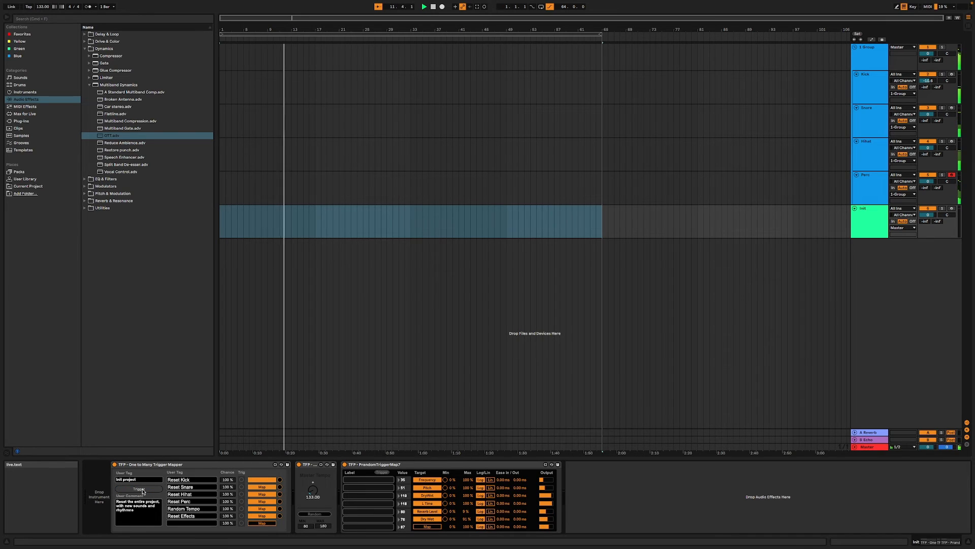
{"action": "left_click", "coordinate": [143, 490]}
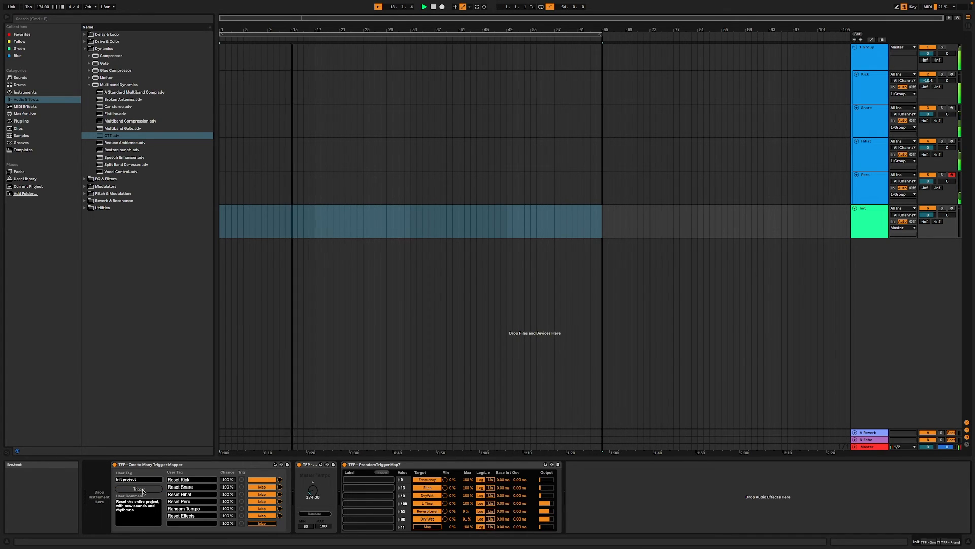
{"action": "left_click", "coordinate": [143, 490]}
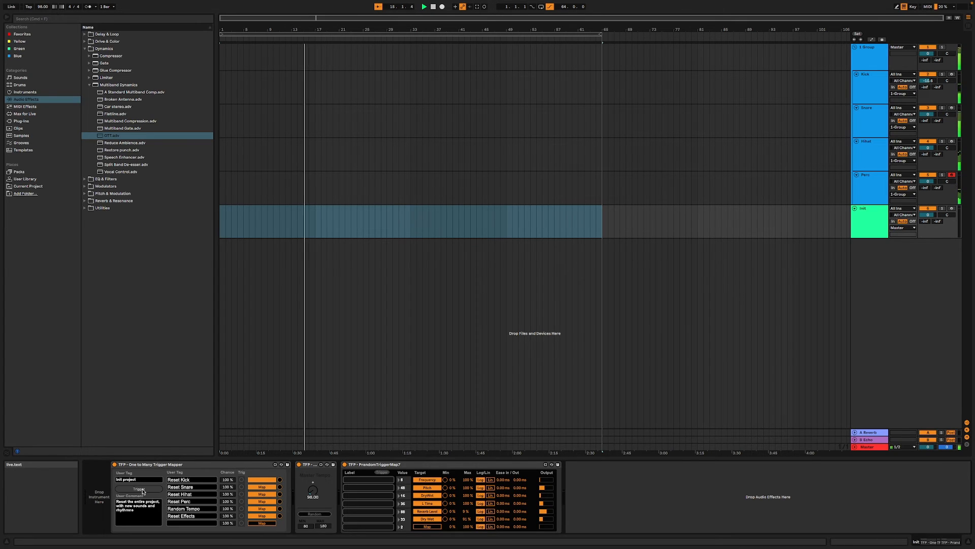
{"action": "left_click", "coordinate": [143, 491]}
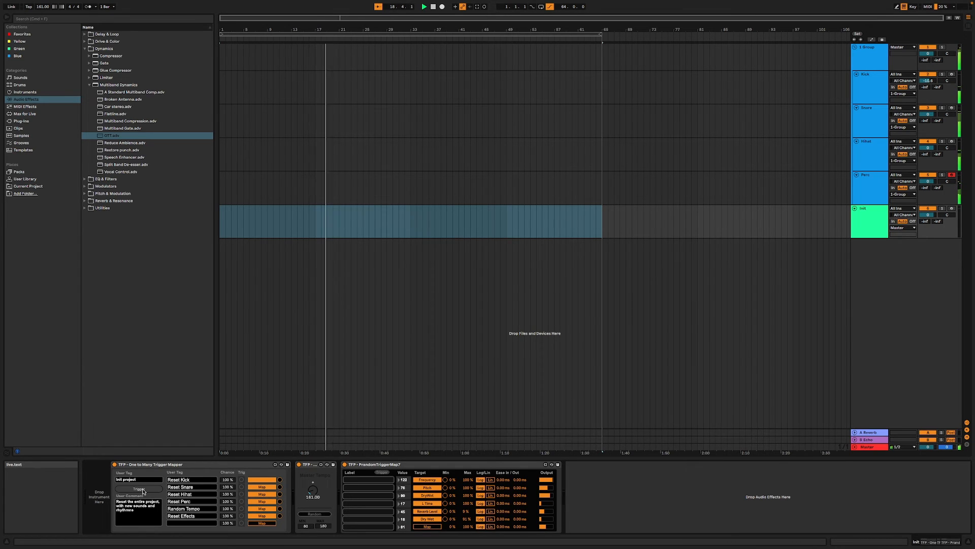
{"action": "left_click", "coordinate": [143, 491]}
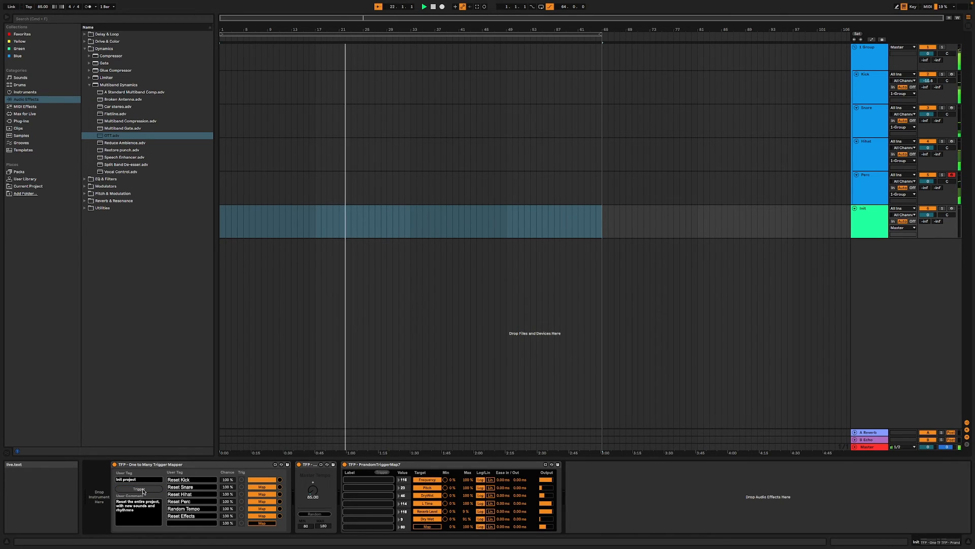
{"action": "left_click", "coordinate": [143, 491]}
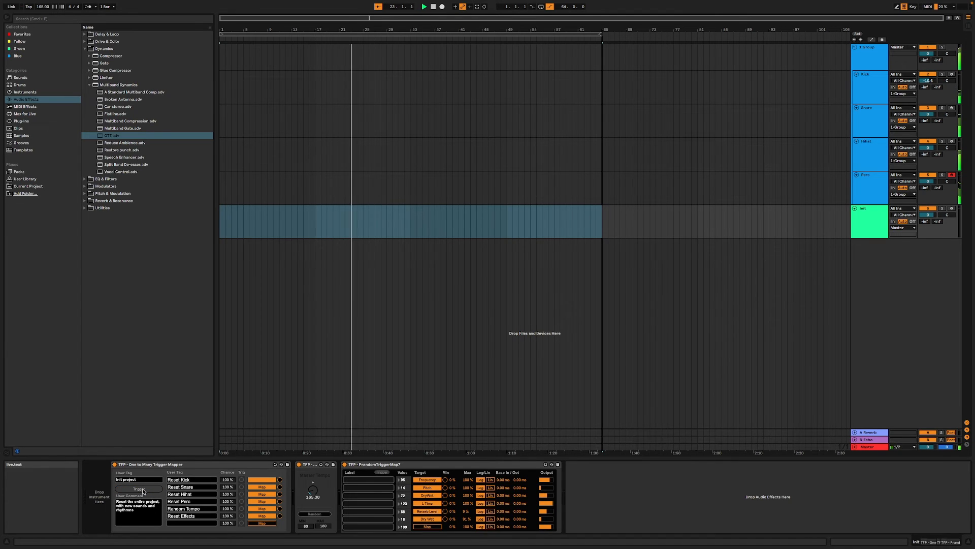
{"action": "left_click", "coordinate": [143, 490]}
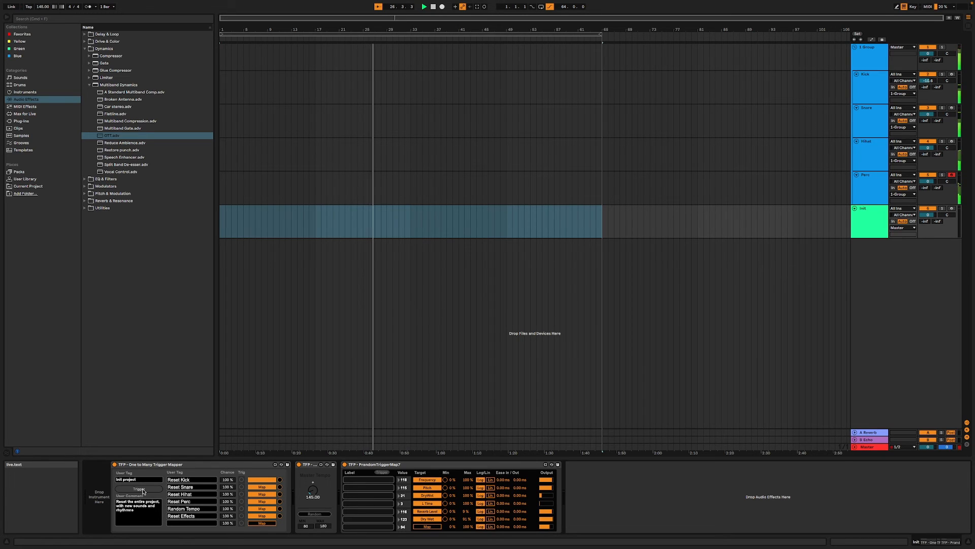
{"action": "left_click", "coordinate": [142, 491]}
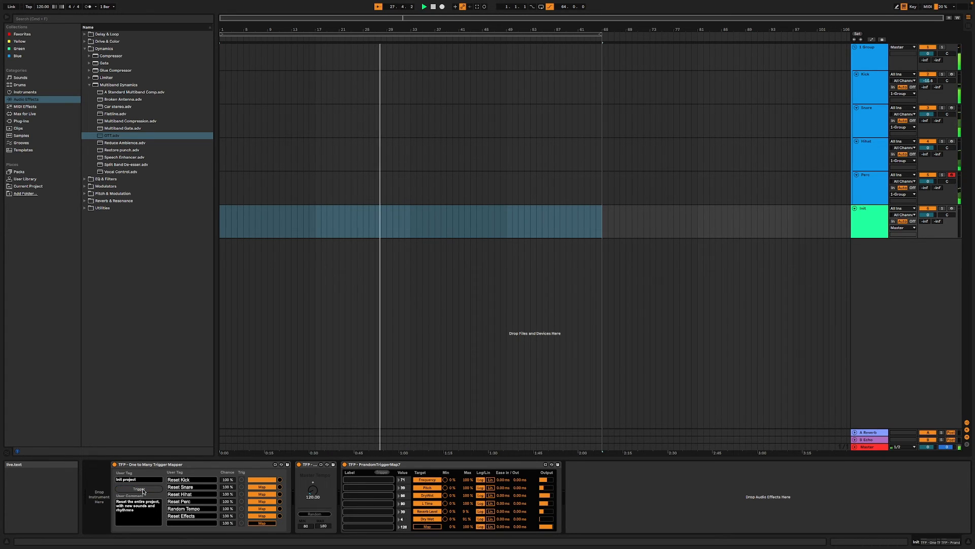
{"action": "left_click", "coordinate": [142, 490]}
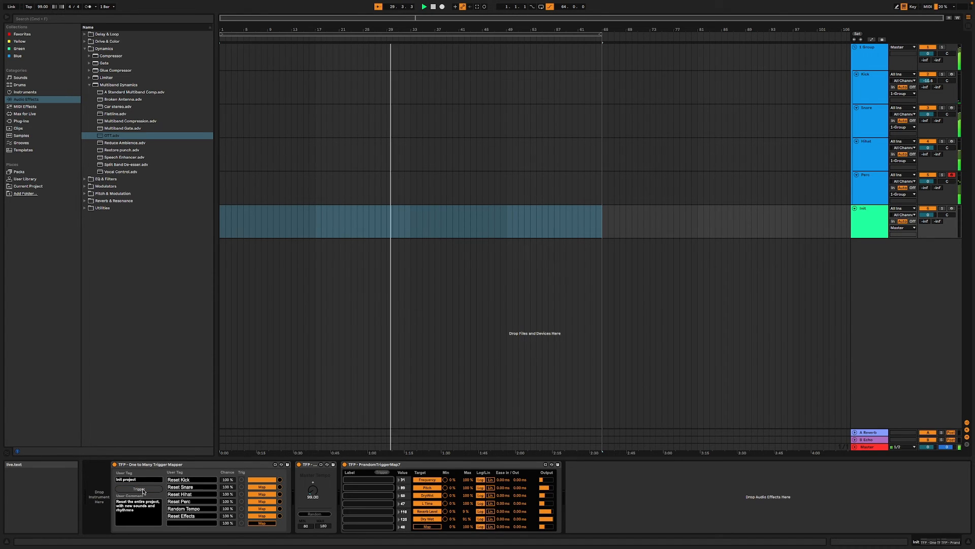
{"action": "left_click", "coordinate": [143, 491]}
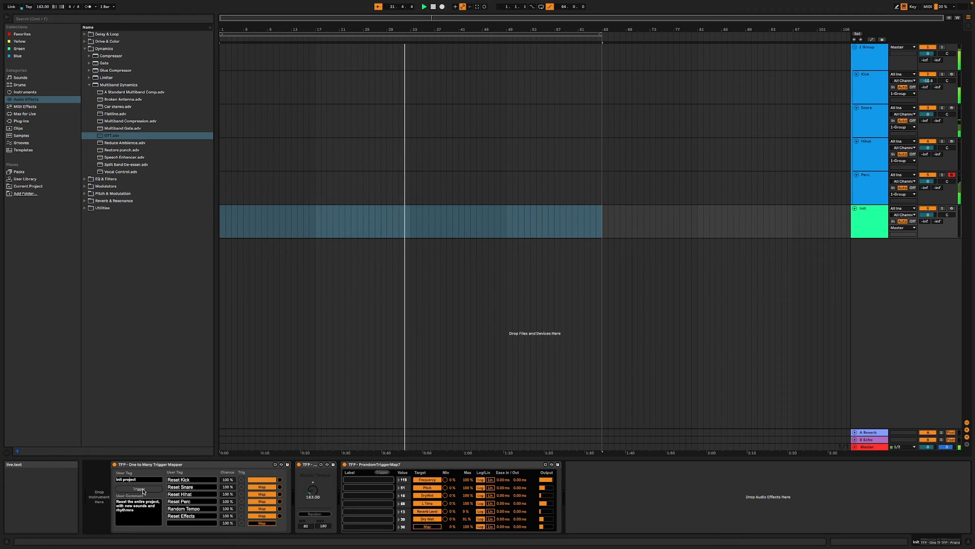
{"action": "left_click", "coordinate": [142, 490]}
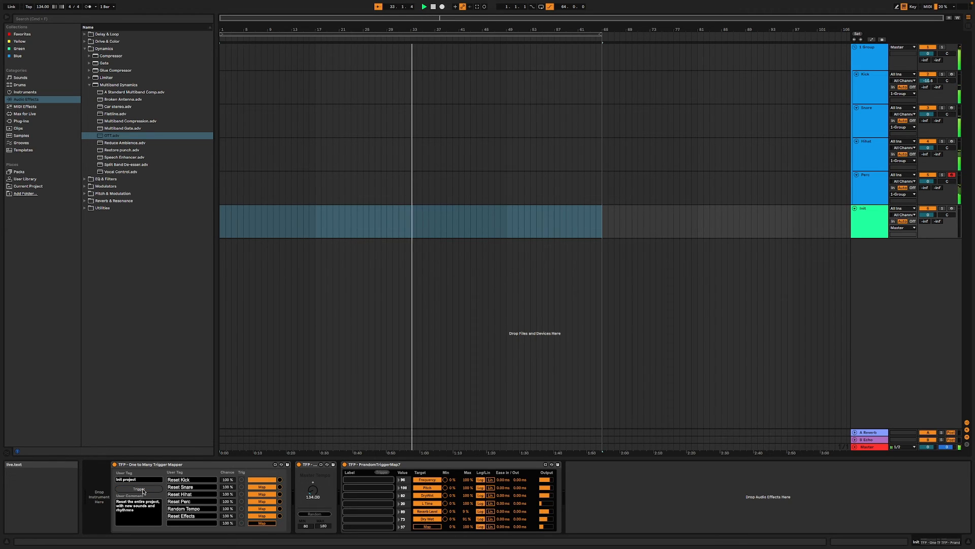
{"action": "left_click", "coordinate": [142, 490]}
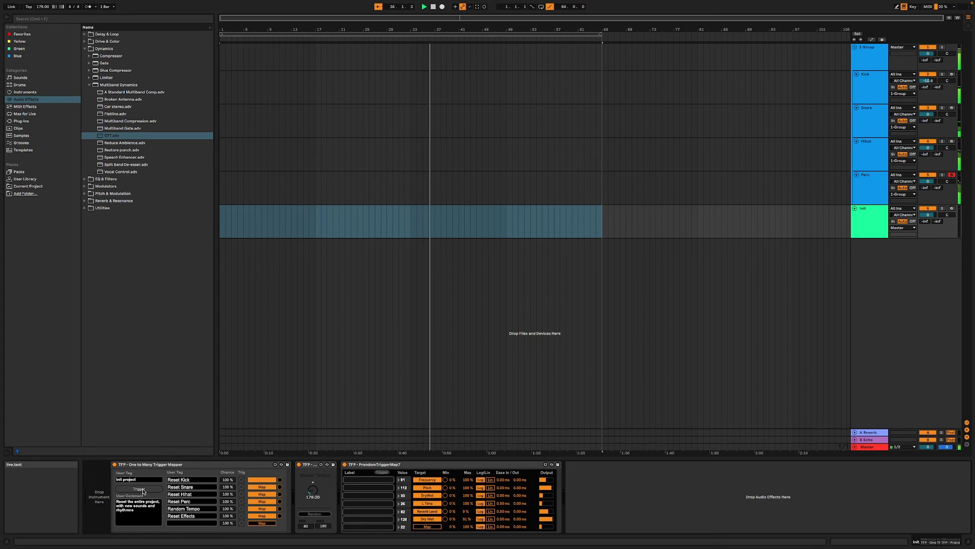
{"action": "left_click", "coordinate": [143, 490]}
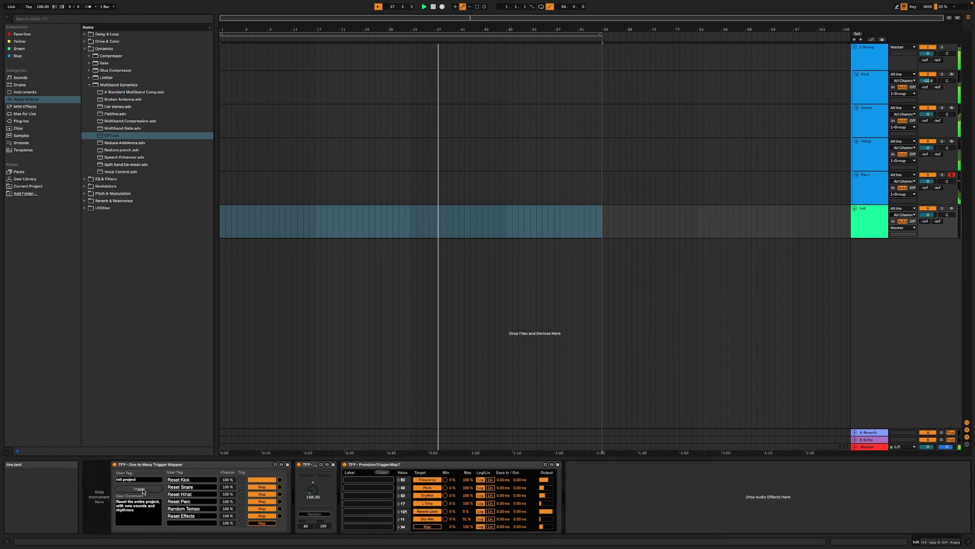
{"action": "left_click", "coordinate": [143, 490]}
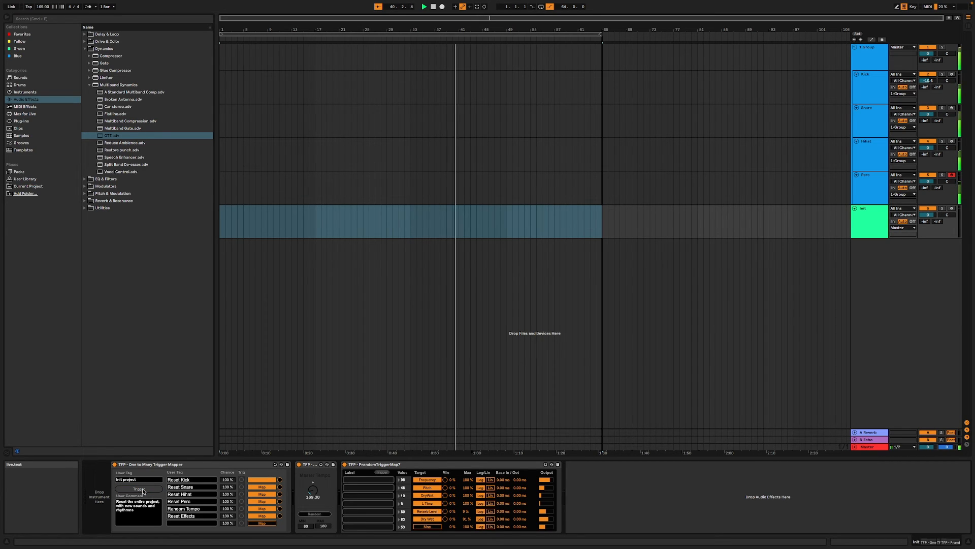
{"action": "left_click", "coordinate": [142, 491]}
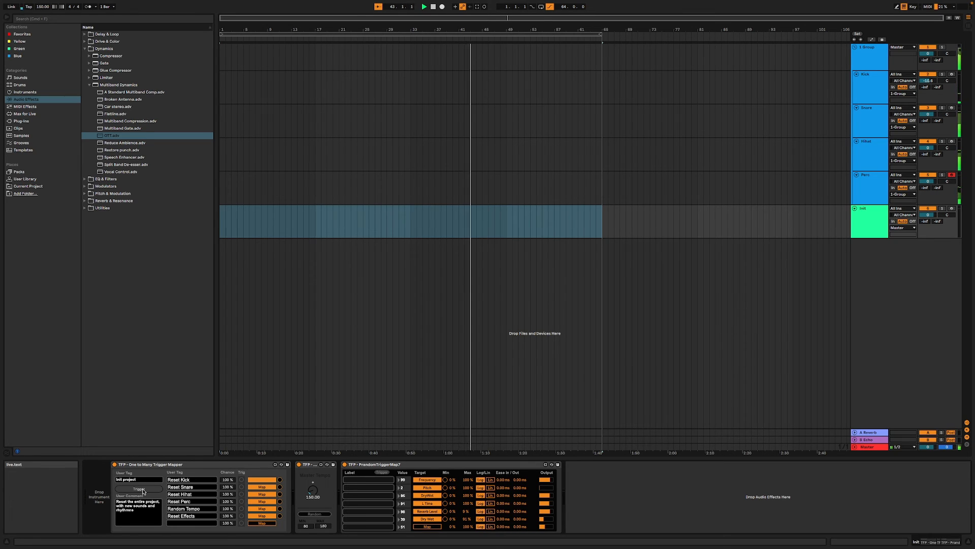
{"action": "left_click", "coordinate": [143, 491]}
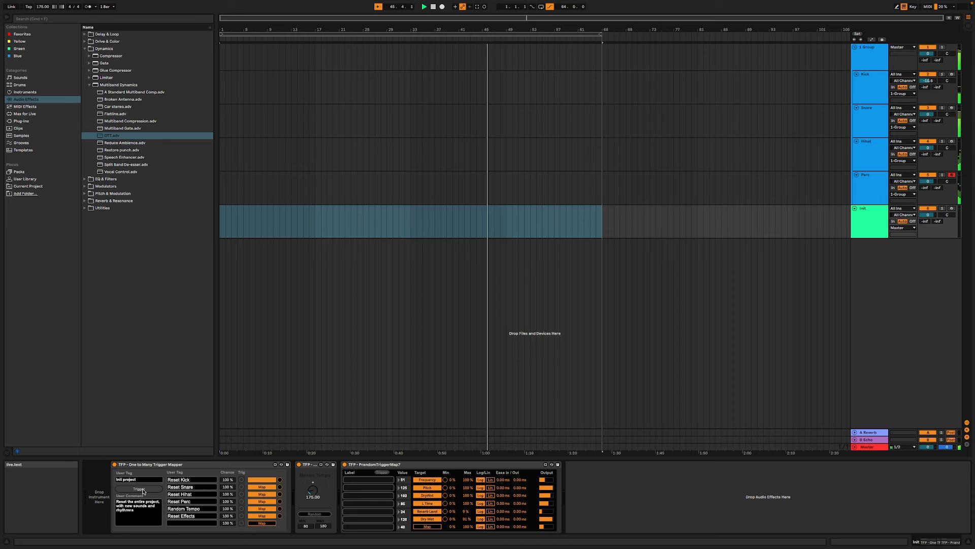
{"action": "left_click", "coordinate": [143, 491]}
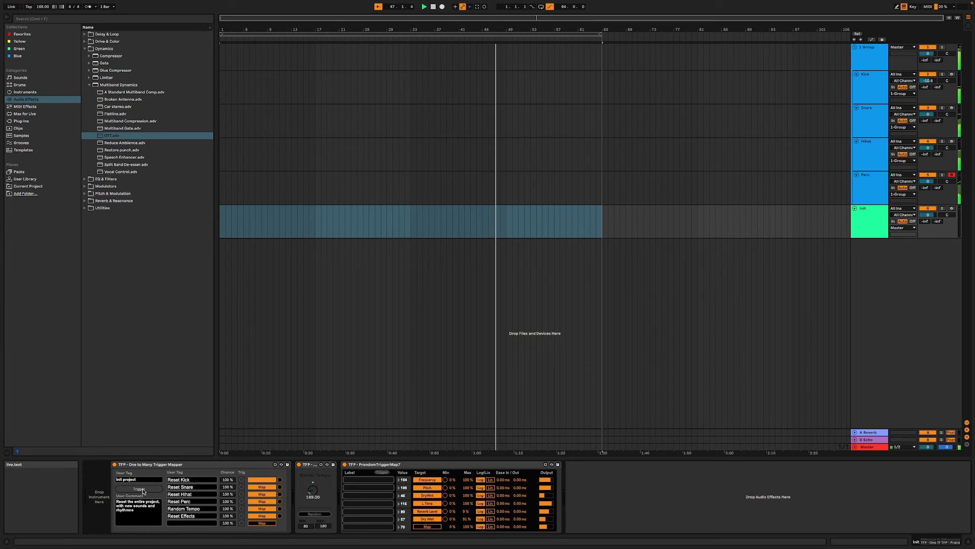
{"action": "left_click", "coordinate": [143, 491]}
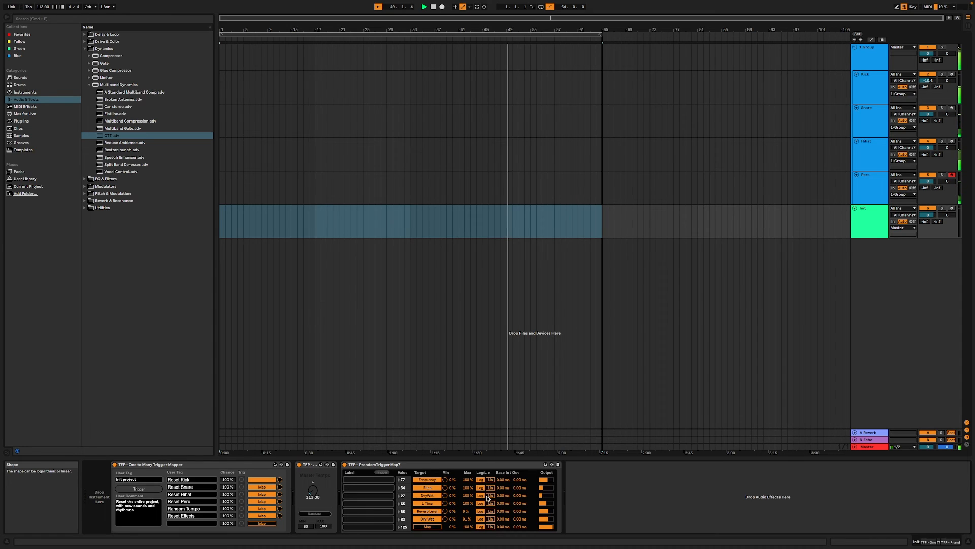
- Set the DryWet mapping's maximum to 42 % in PrandomTriggerMap7 and audition it by firing the Init project trigger several times
{"action": "left_click_drag", "start_coordinate": [468, 496], "coordinate": [468, 497]}
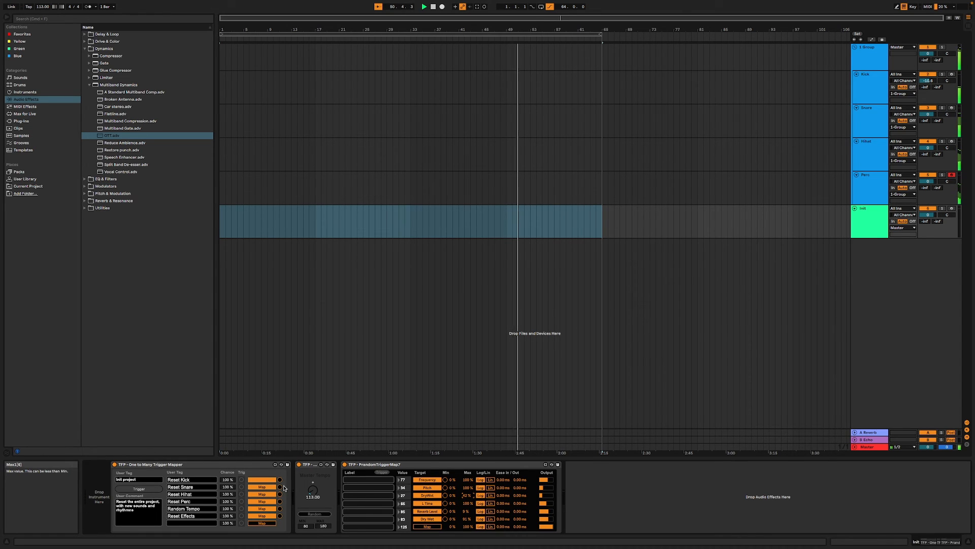
{"action": "left_click", "coordinate": [141, 489]}
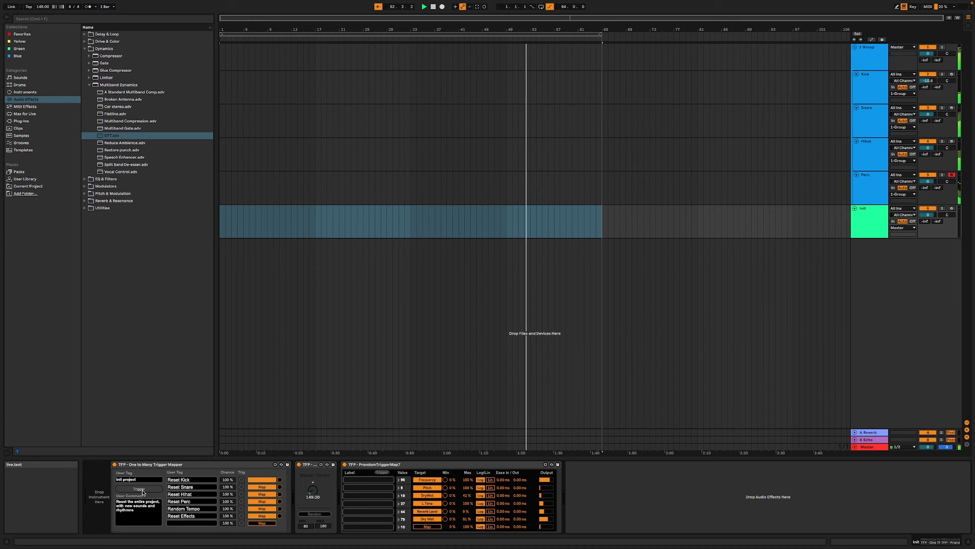
{"action": "left_click", "coordinate": [143, 492]}
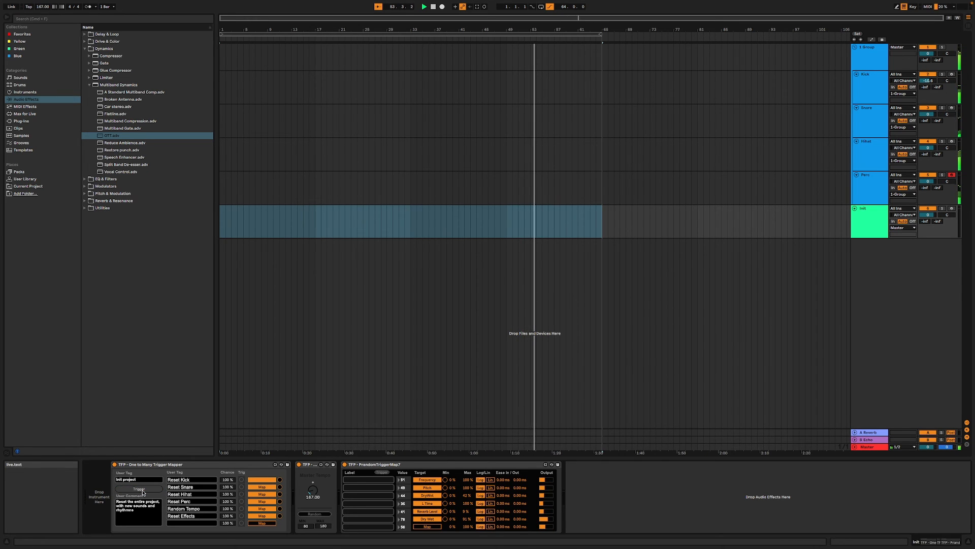
{"action": "left_click", "coordinate": [143, 492]}
{"action": "left_click", "coordinate": [143, 492]}
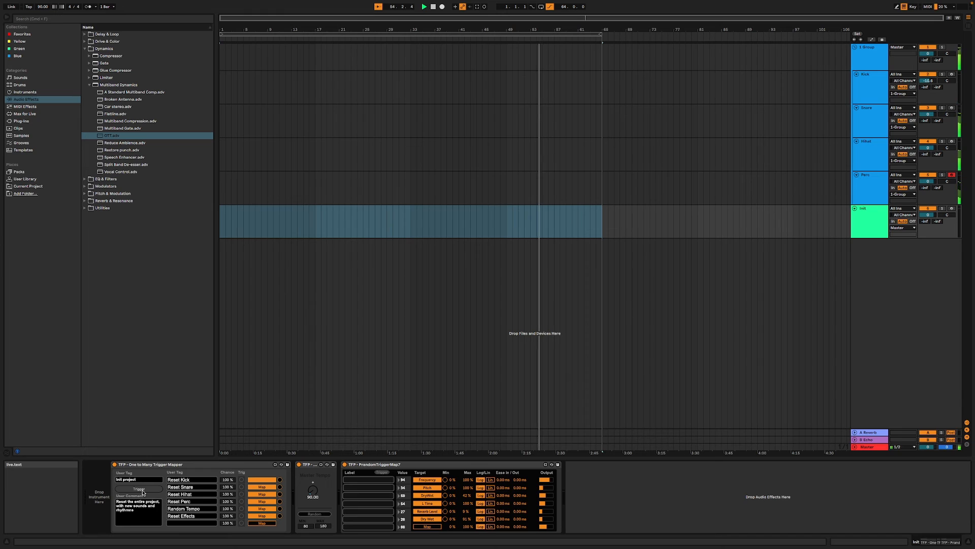
{"action": "left_click", "coordinate": [143, 492]}
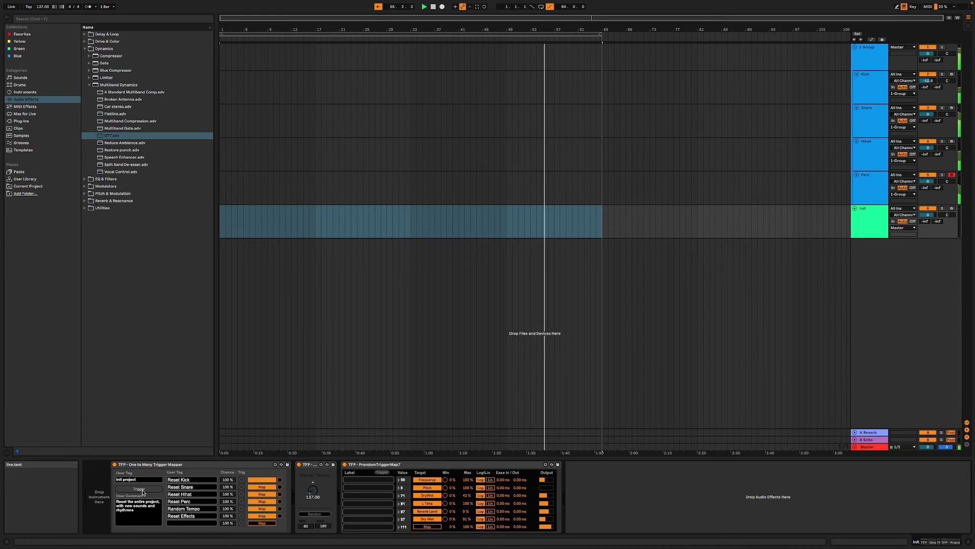
{"action": "left_click", "coordinate": [143, 491]}
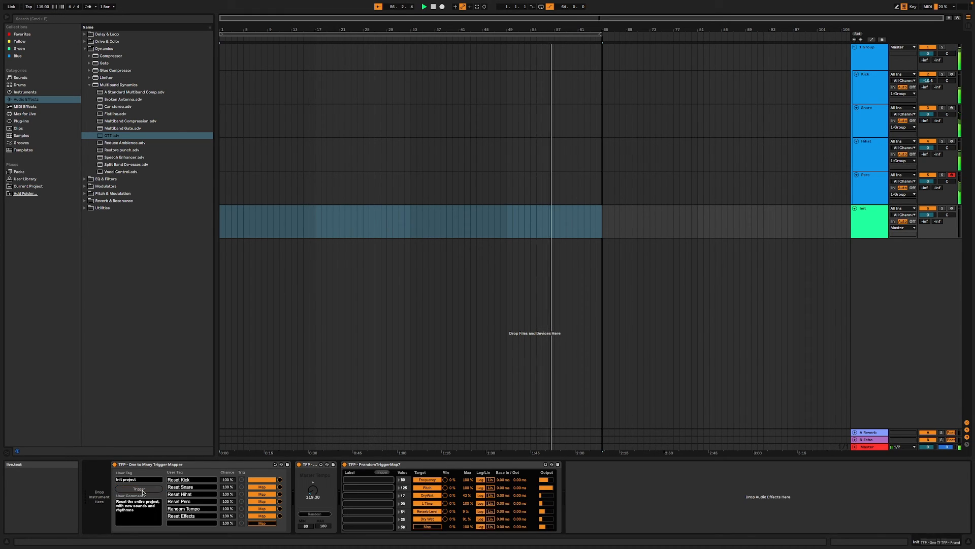
- Fire the Init project trigger repeatedly during playback to audition randomized drum patterns, tempos and group effects, and stop playback
{"action": "left_click", "coordinate": [143, 492]}
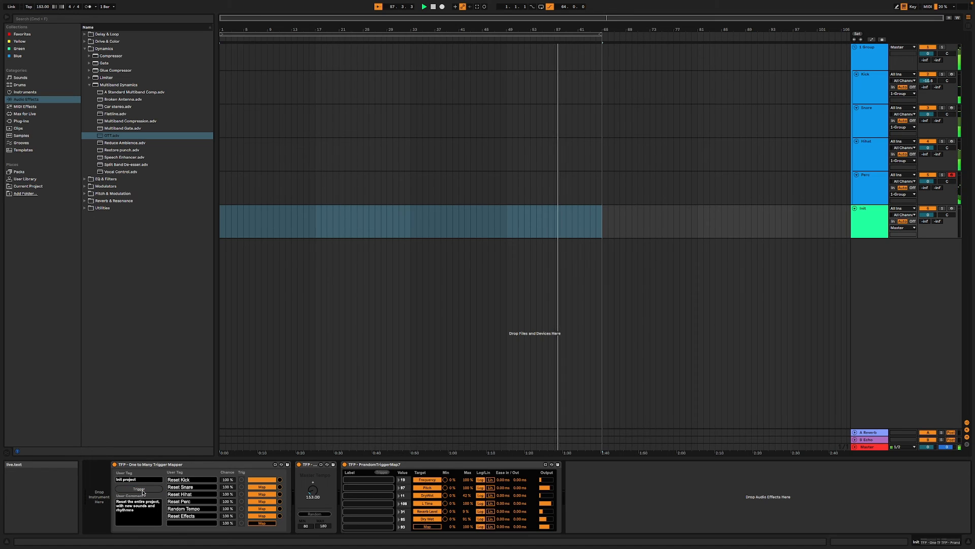
{"action": "left_click", "coordinate": [143, 492]}
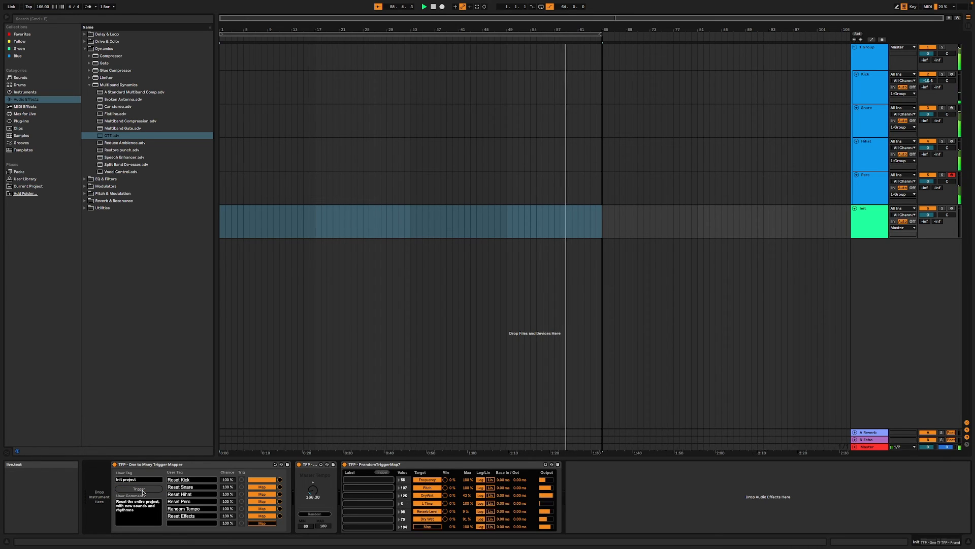
{"action": "left_click", "coordinate": [142, 491]}
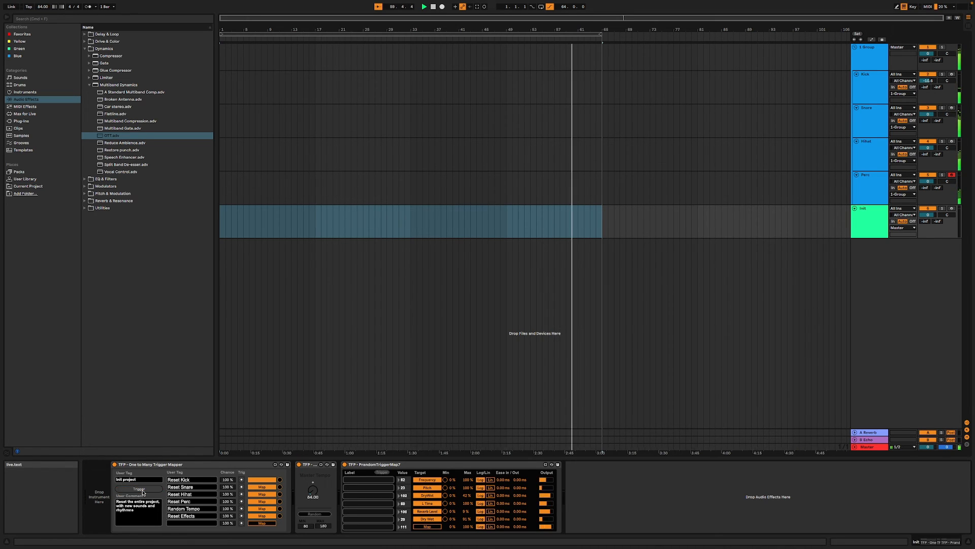
{"action": "left_click", "coordinate": [142, 492]}
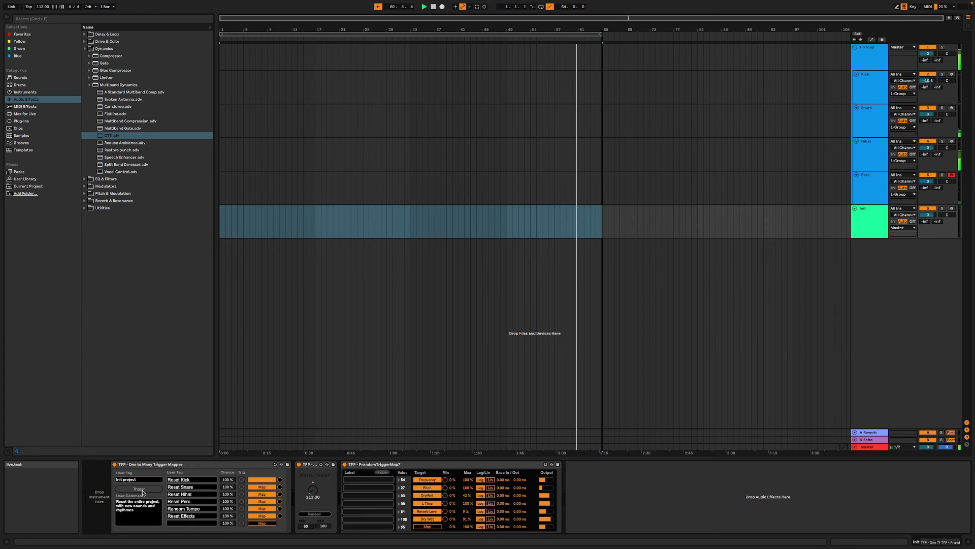
{"action": "left_click", "coordinate": [143, 492]}
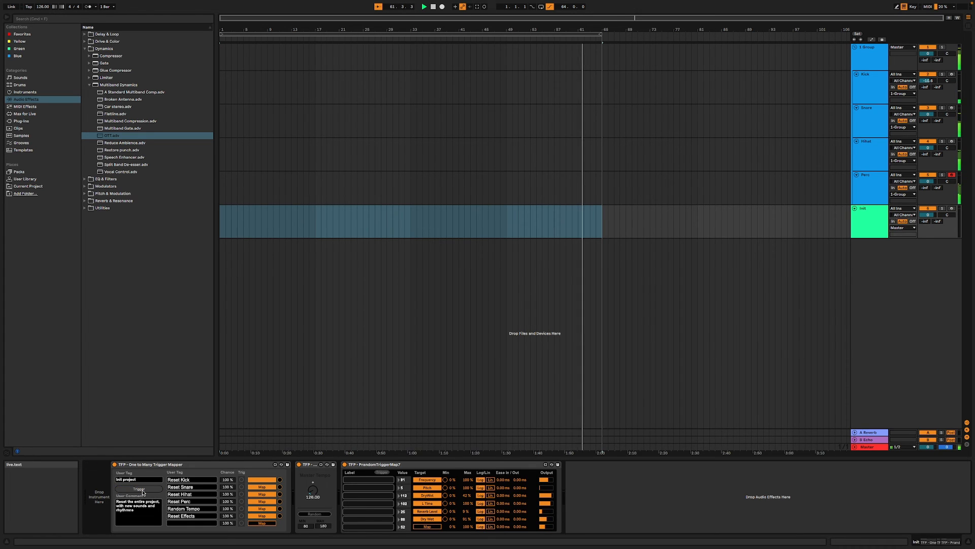
{"action": "left_click", "coordinate": [143, 491]}
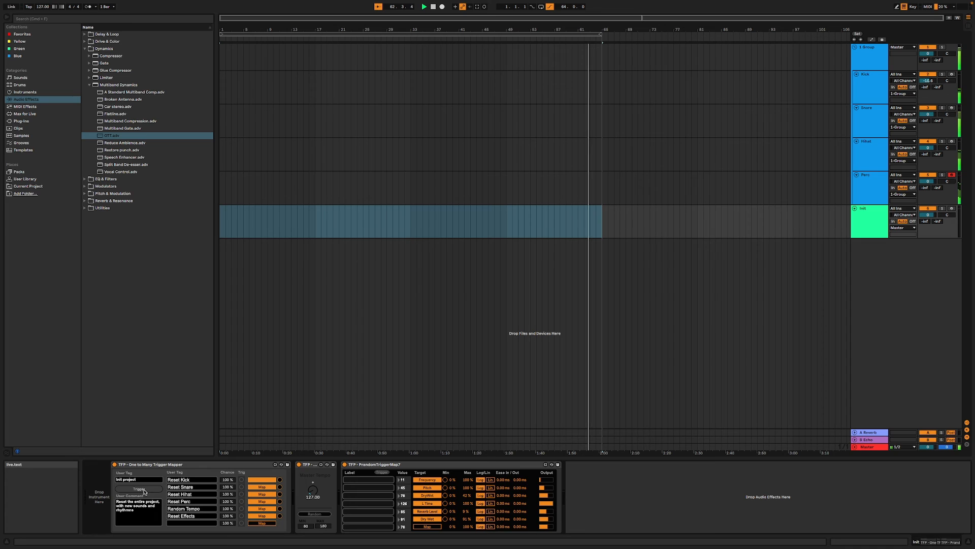
{"action": "left_click", "coordinate": [143, 491]}
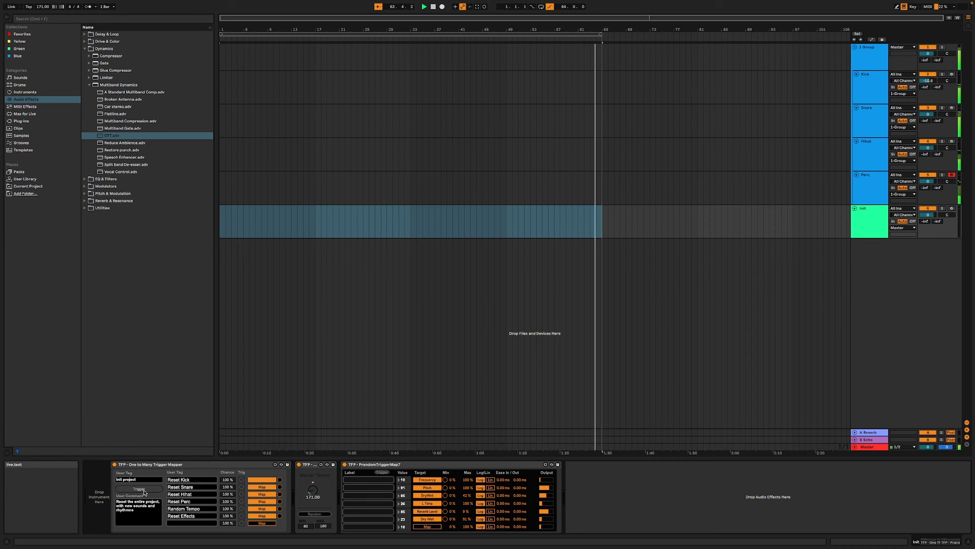
{"action": "left_click", "coordinate": [144, 491]}
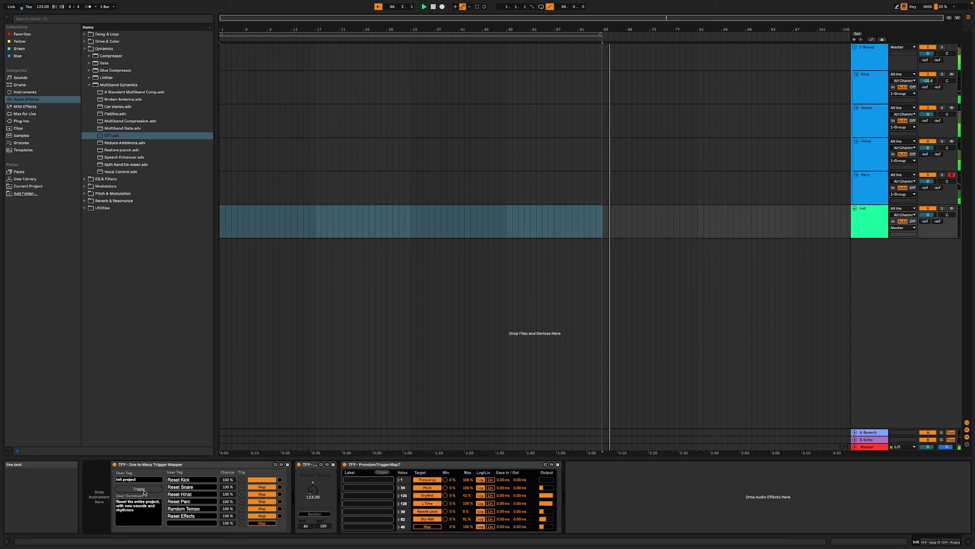
{"action": "left_click", "coordinate": [144, 491]}
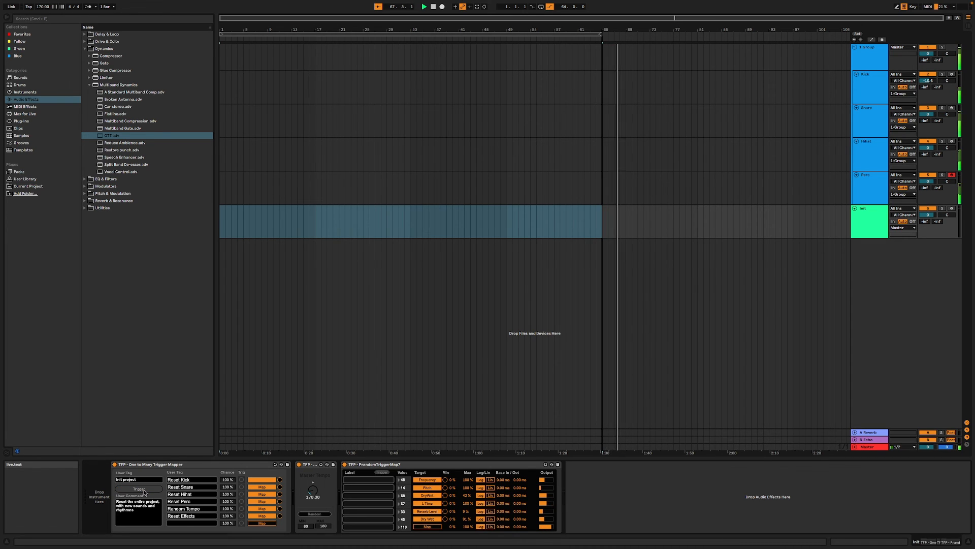
{"action": "left_click", "coordinate": [144, 491]}
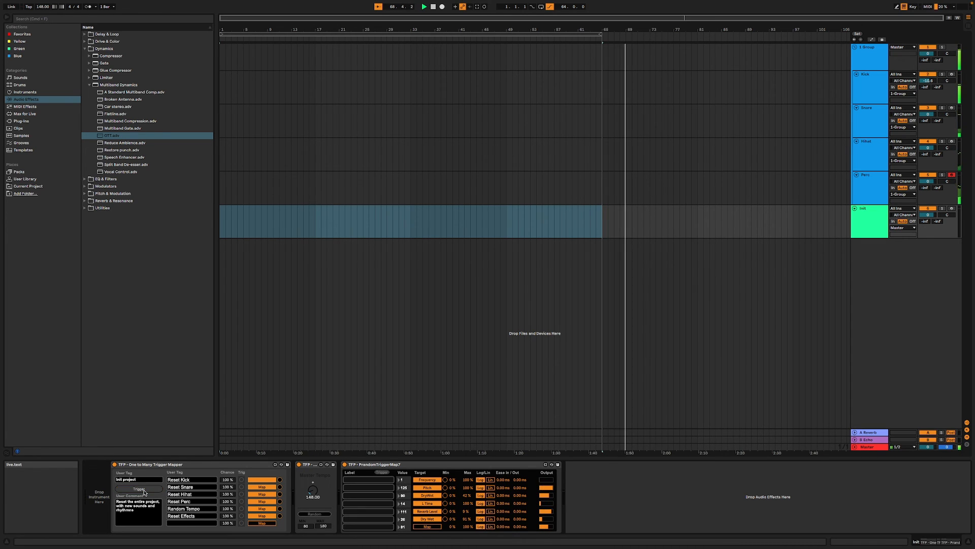
{"action": "left_click", "coordinate": [144, 491]}
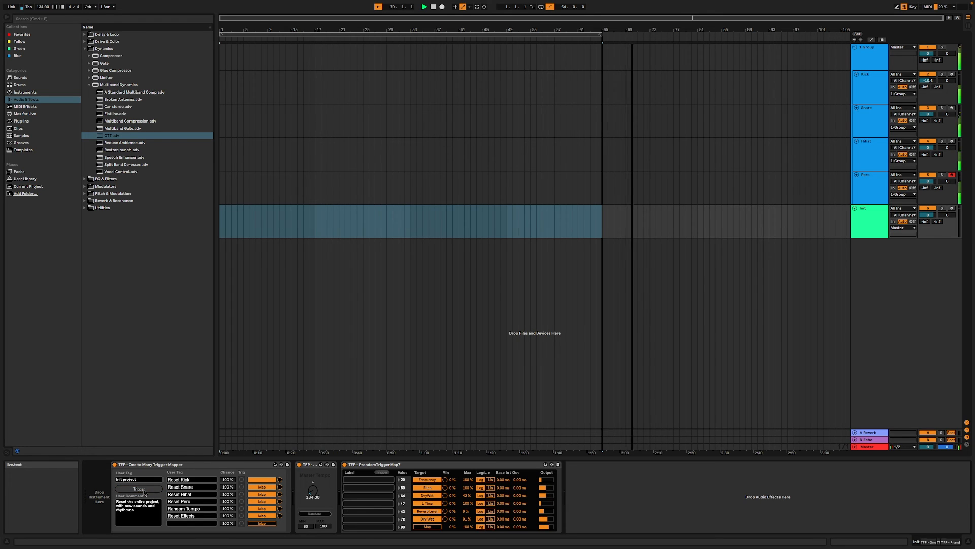
{"action": "left_click", "coordinate": [144, 490]}
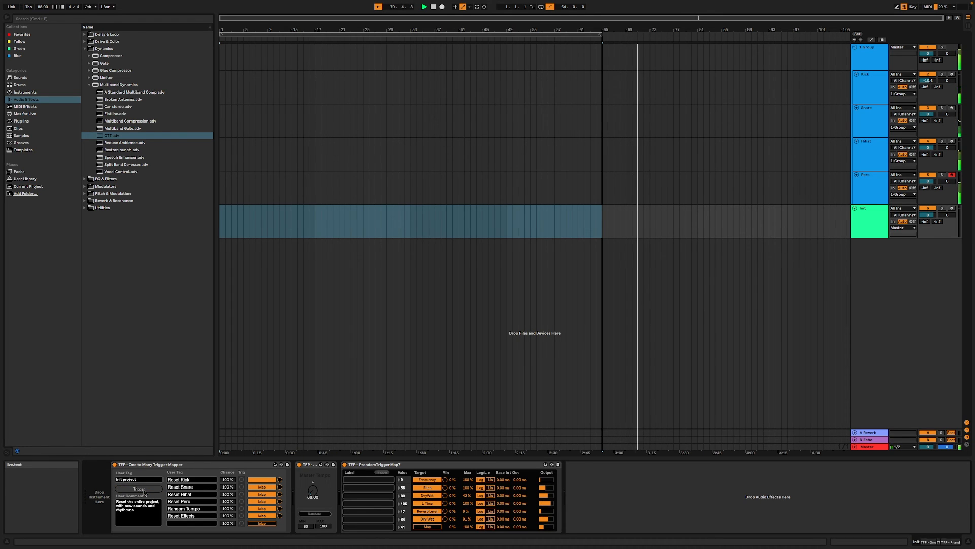
{"action": "left_click", "coordinate": [144, 491]}
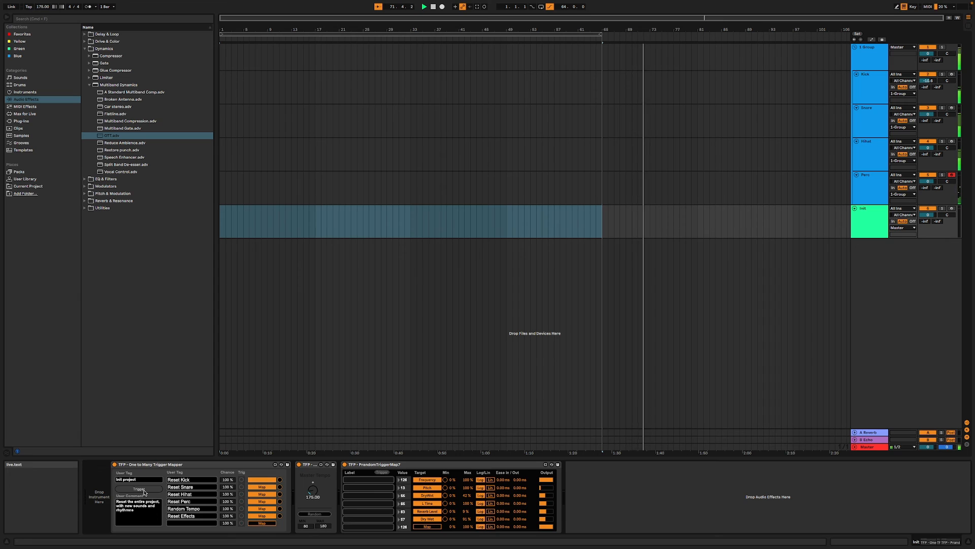
{"action": "left_click", "coordinate": [144, 490]}
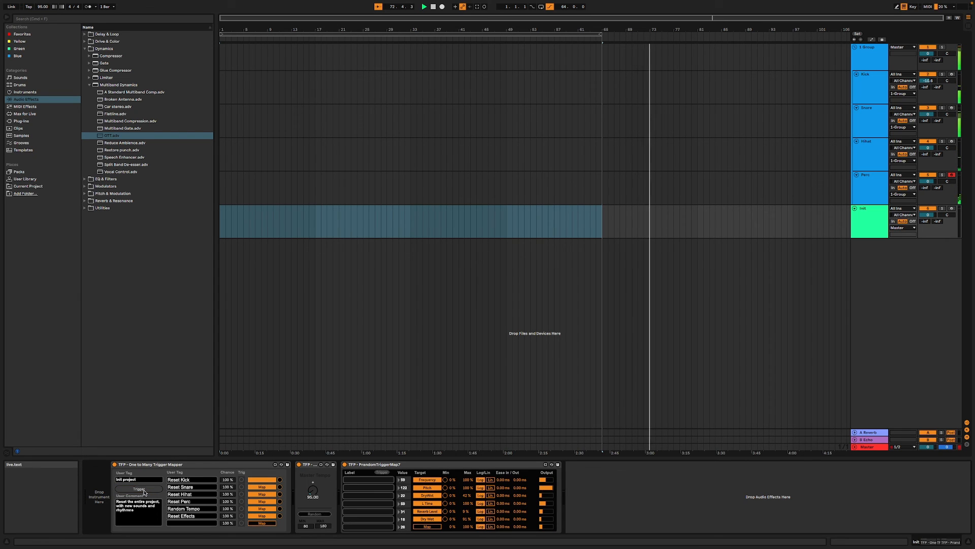
{"action": "left_click", "coordinate": [145, 491]}
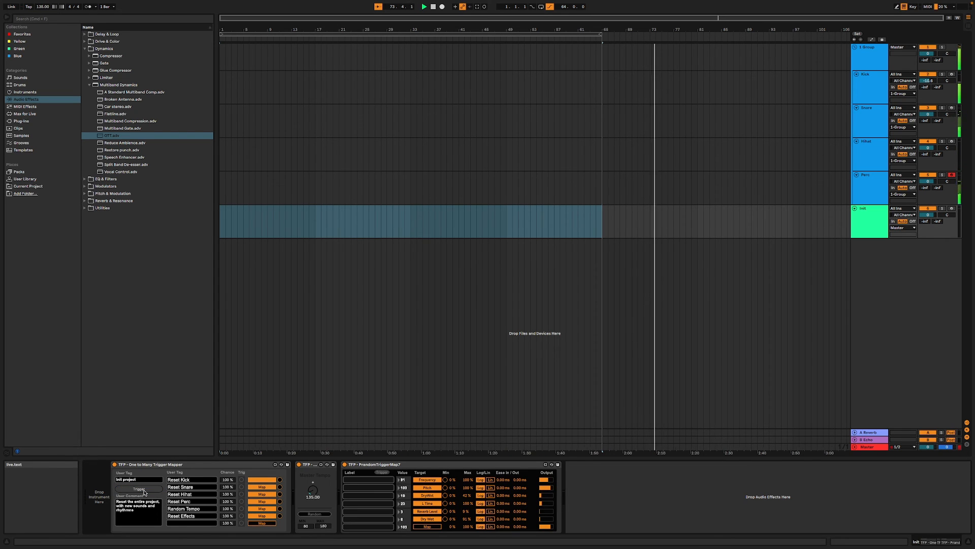
{"action": "left_click", "coordinate": [144, 491]}
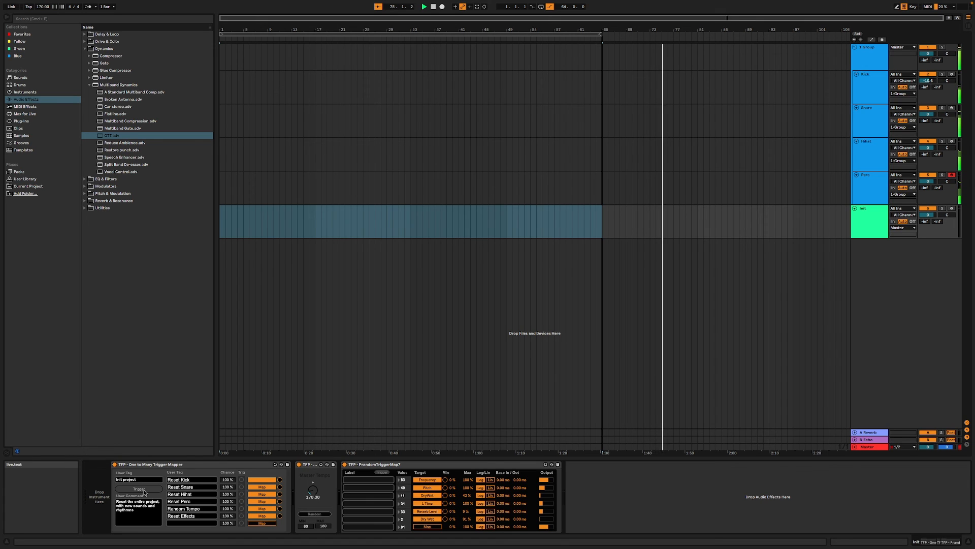
{"action": "left_click", "coordinate": [144, 491]}
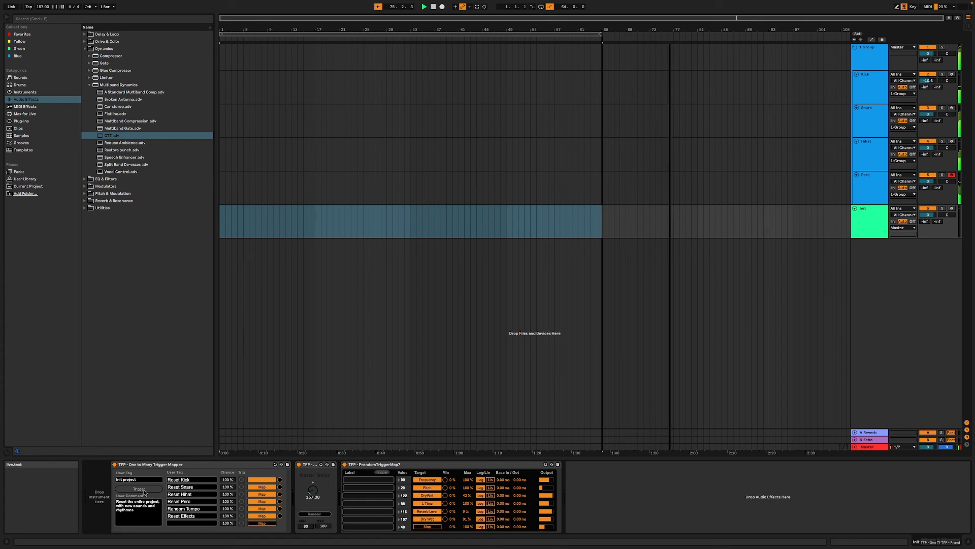
{"action": "left_click", "coordinate": [144, 490]}
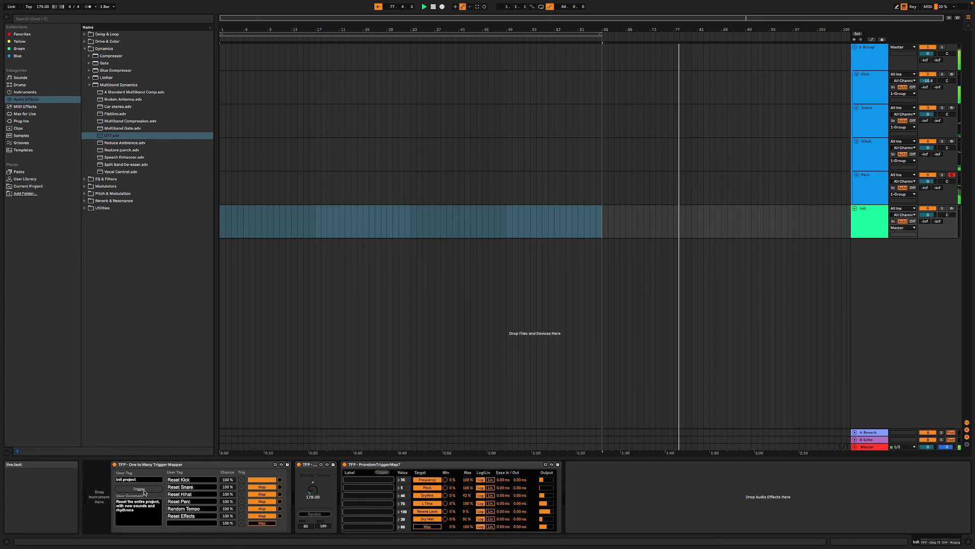
{"action": "left_click", "coordinate": [144, 491]}
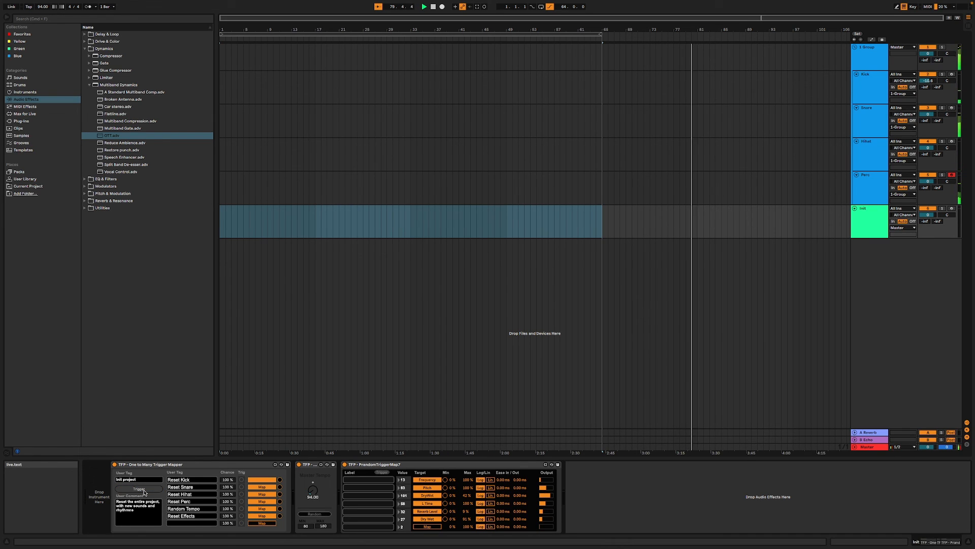
{"action": "left_click", "coordinate": [144, 491]}
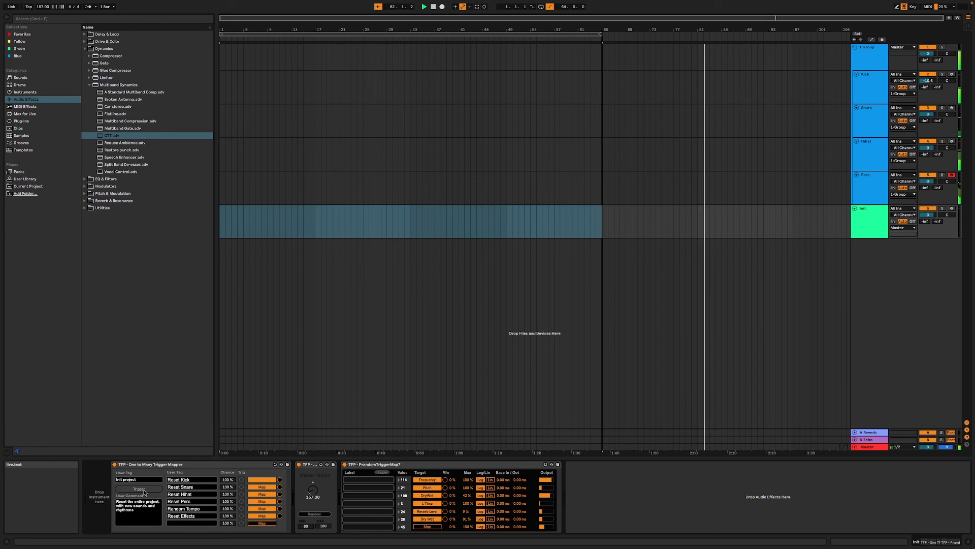
{"action": "left_click", "coordinate": [144, 491]}
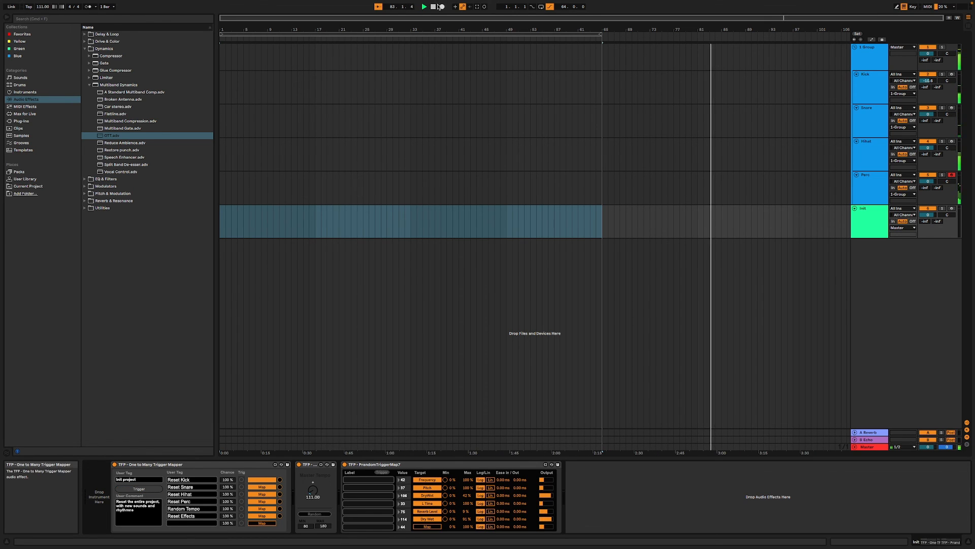
{"action": "left_click", "coordinate": [433, 6]}
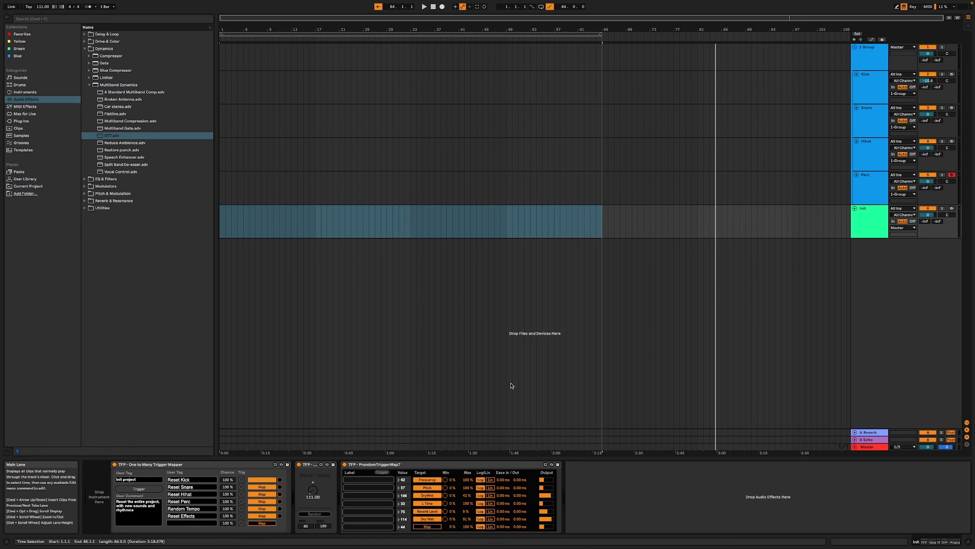
{"action": "left_click", "coordinate": [520, 539]}
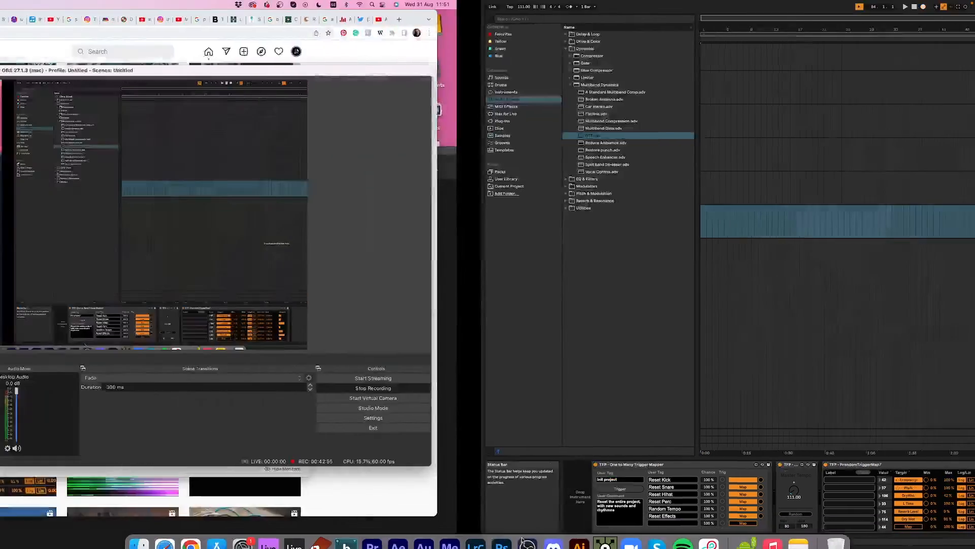